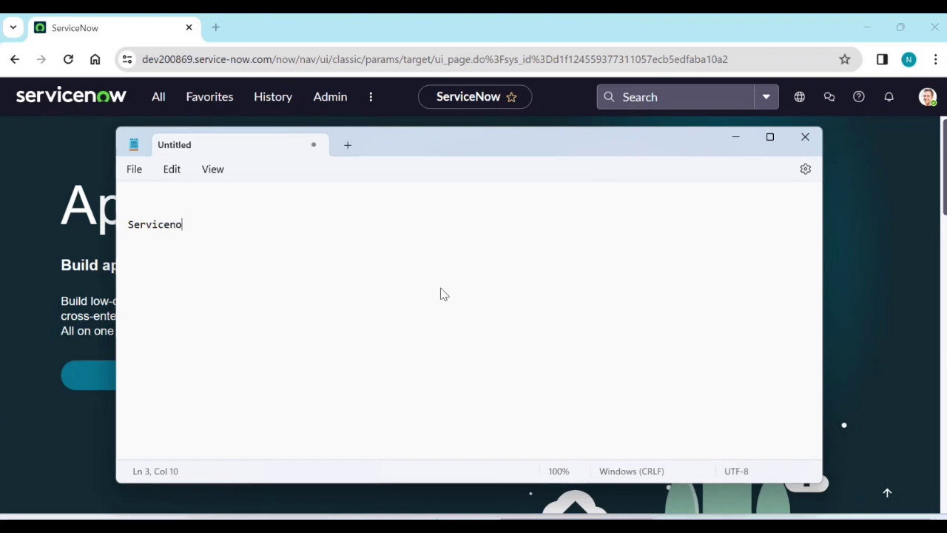
Finish the Notepad title 'Servicenow Architecture' and start a new line below it.
type("rc")
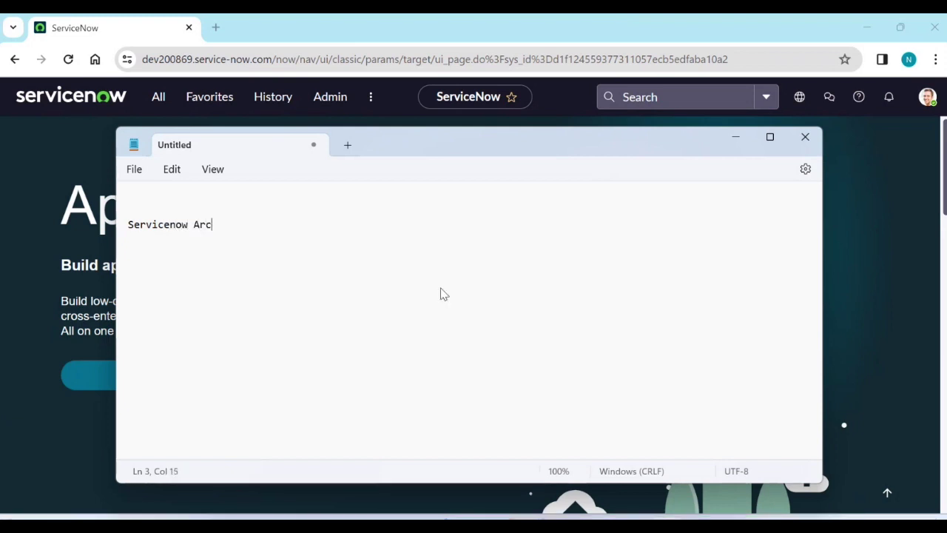
type("hite")
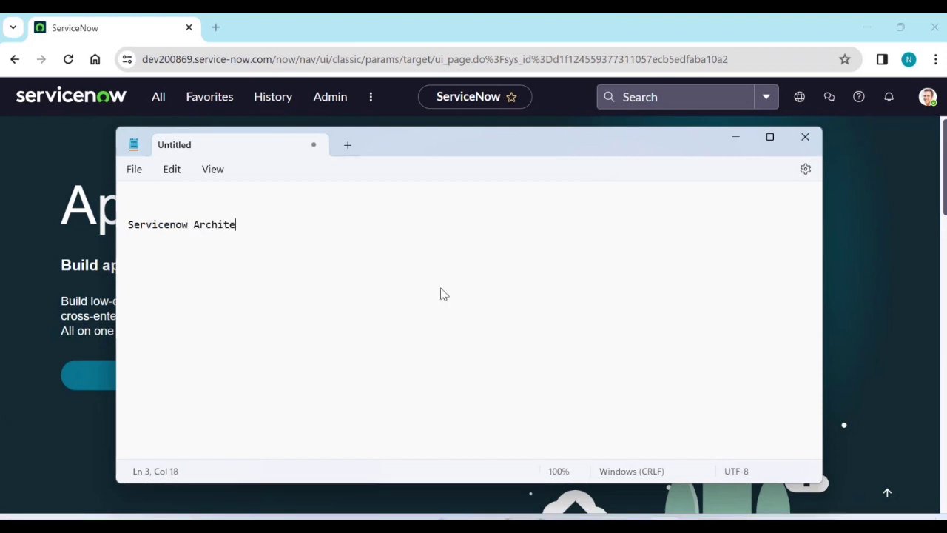
type("cture")
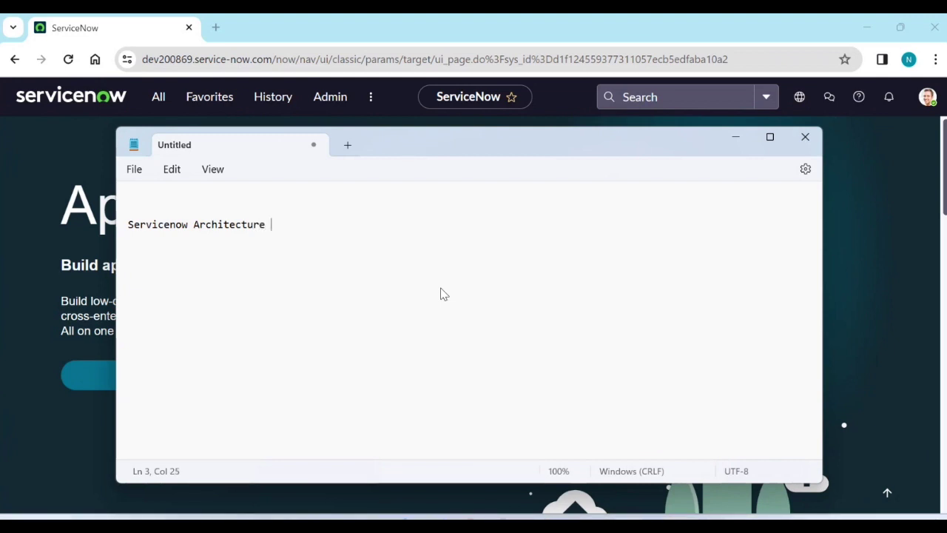
key("Return")
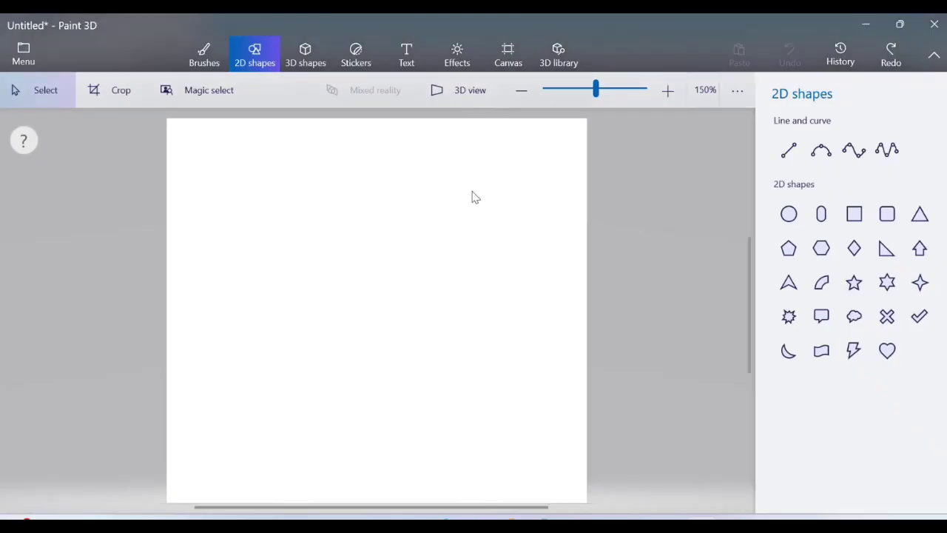
Draw a thought bubble near the canvas top, then try a size-16 'SNOW' label and undo it.
left_click(851, 324)
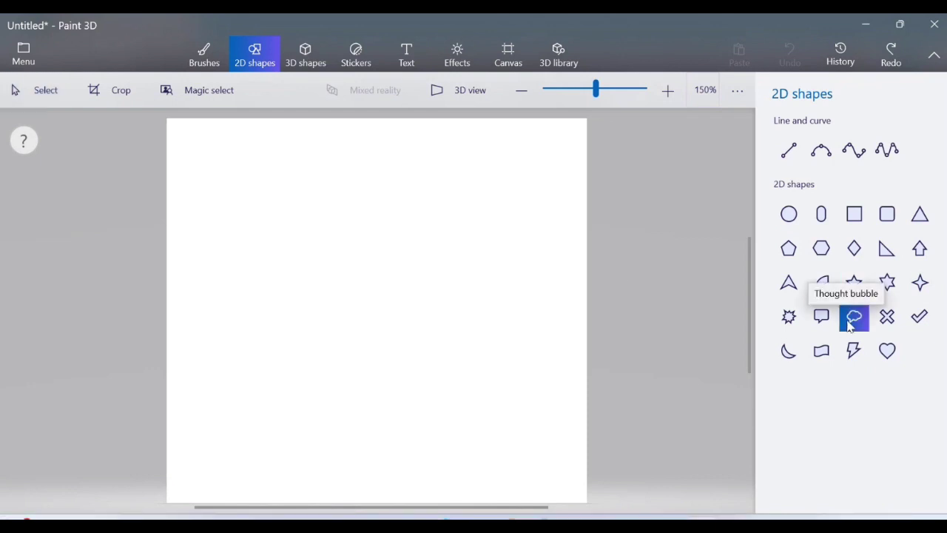
left_click_drag(328, 191, 403, 231)
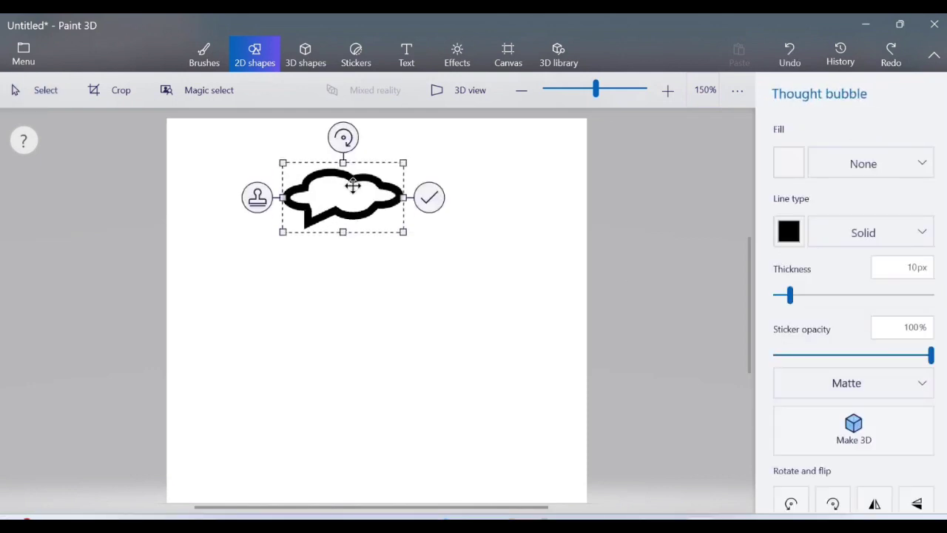
left_click(399, 59)
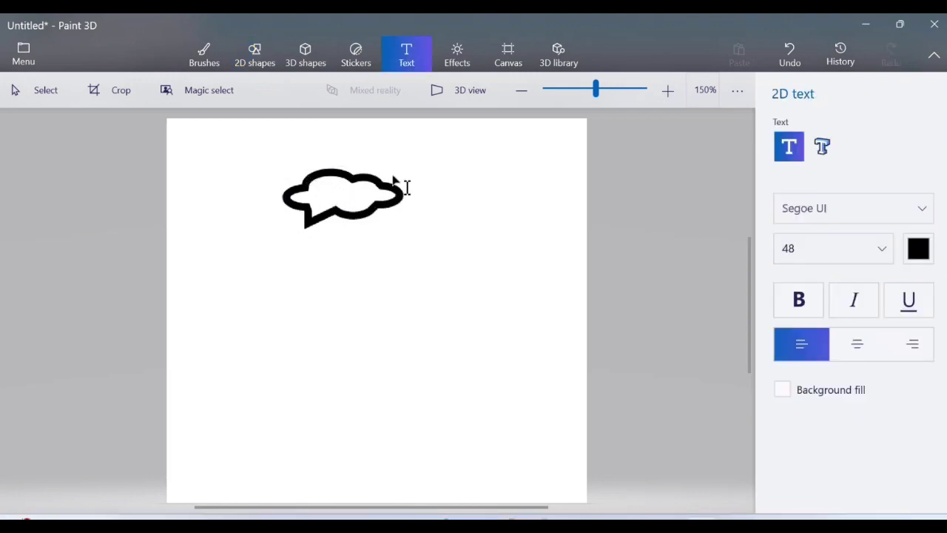
left_click_drag(308, 172, 384, 224)
type("SNOW")
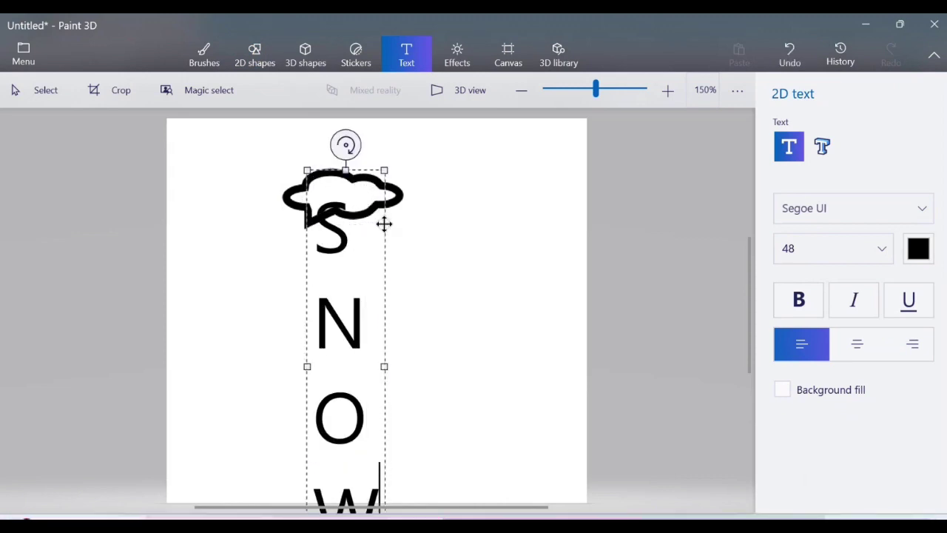
left_click(851, 261)
left_click(817, 118)
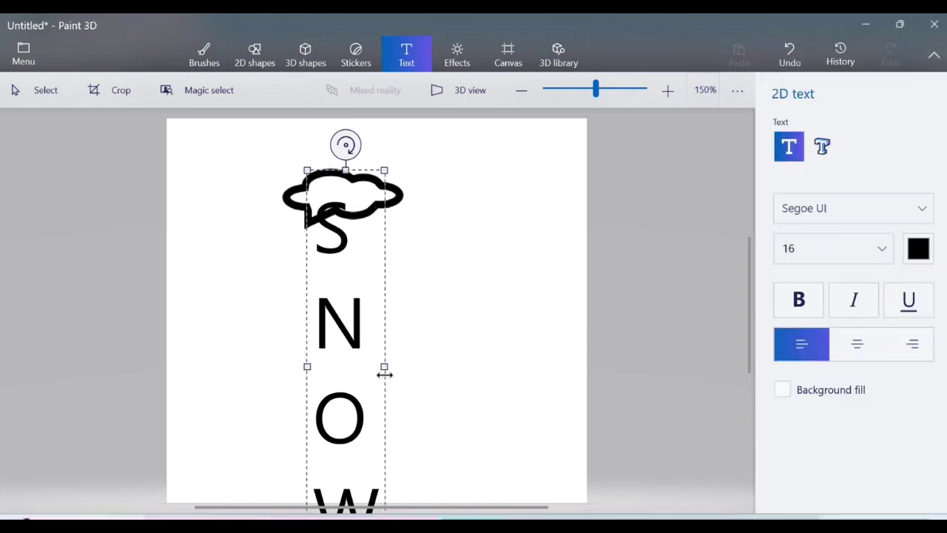
left_click_drag(384, 366, 405, 369)
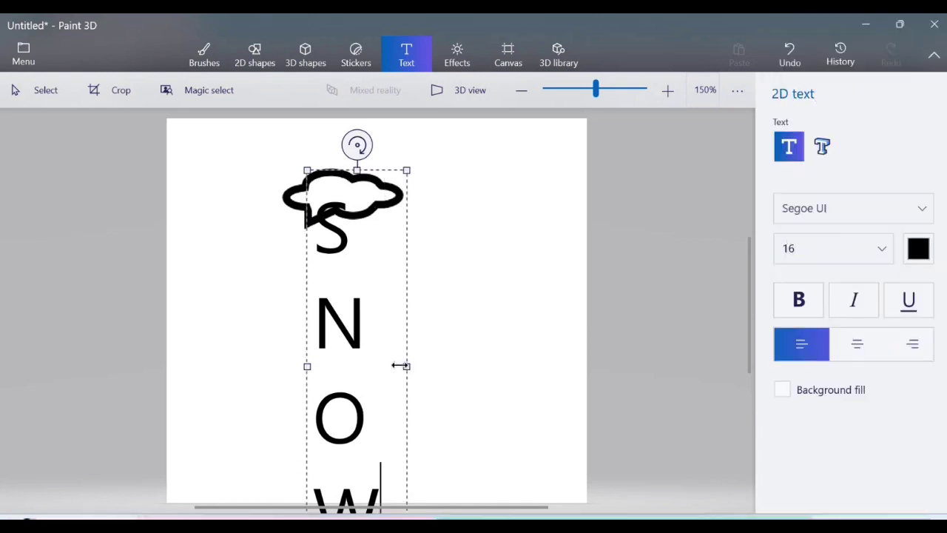
key("ctrl+z")
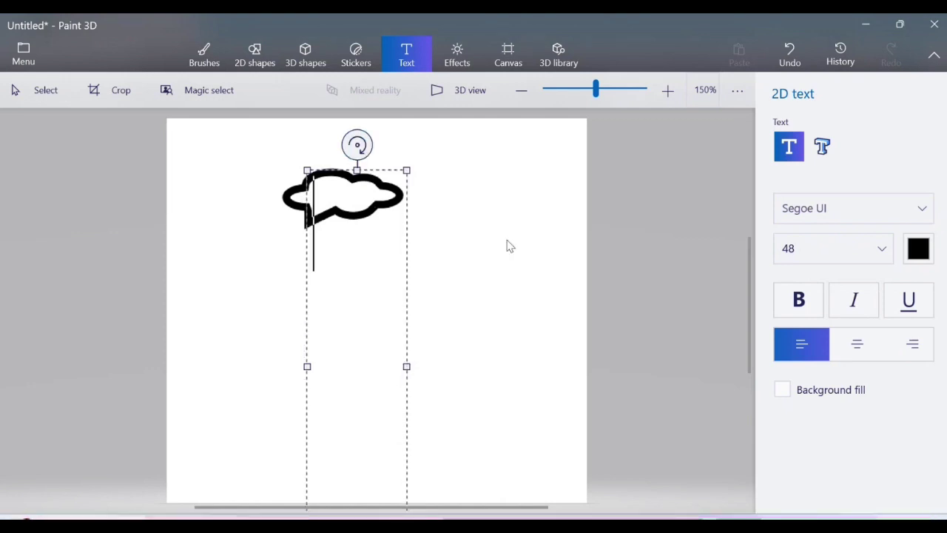
Discard the empty text box and set the font size to 12.
left_click(631, 250)
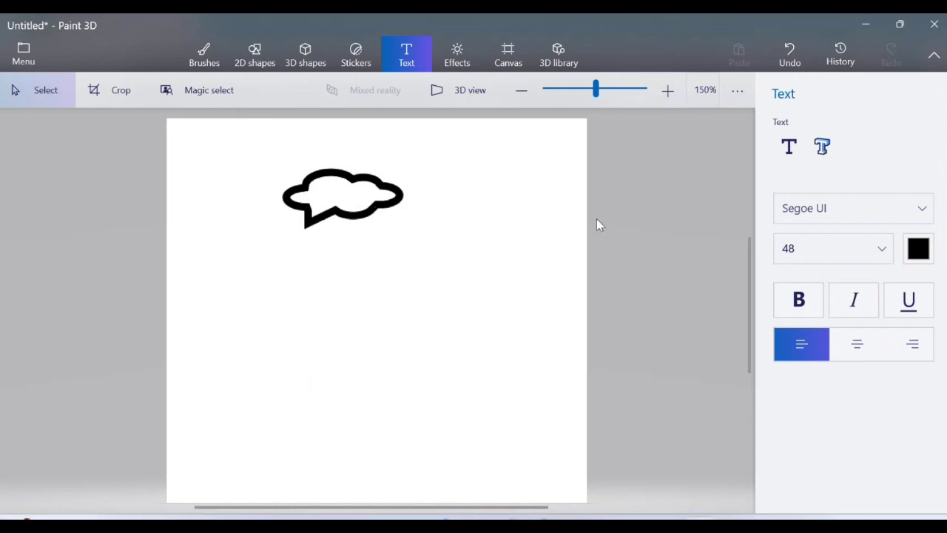
left_click(884, 246)
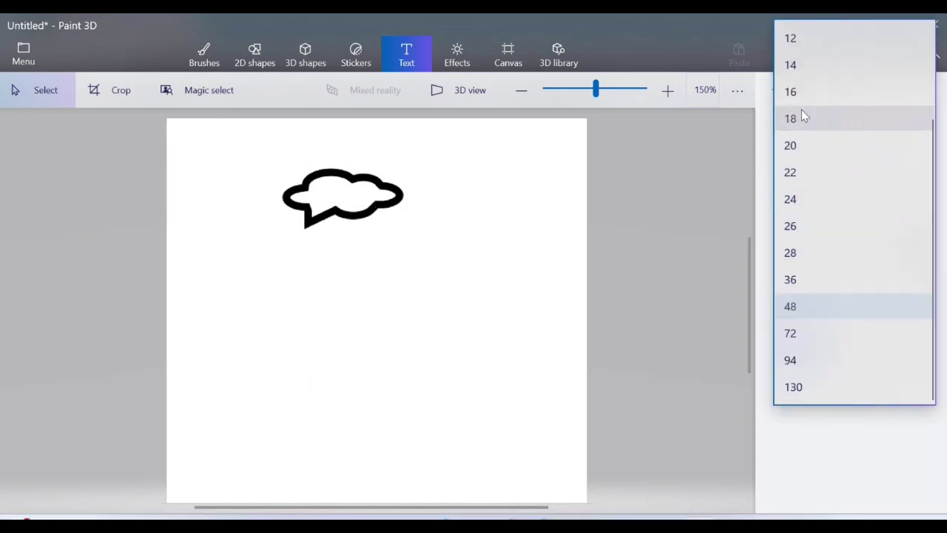
left_click(791, 39)
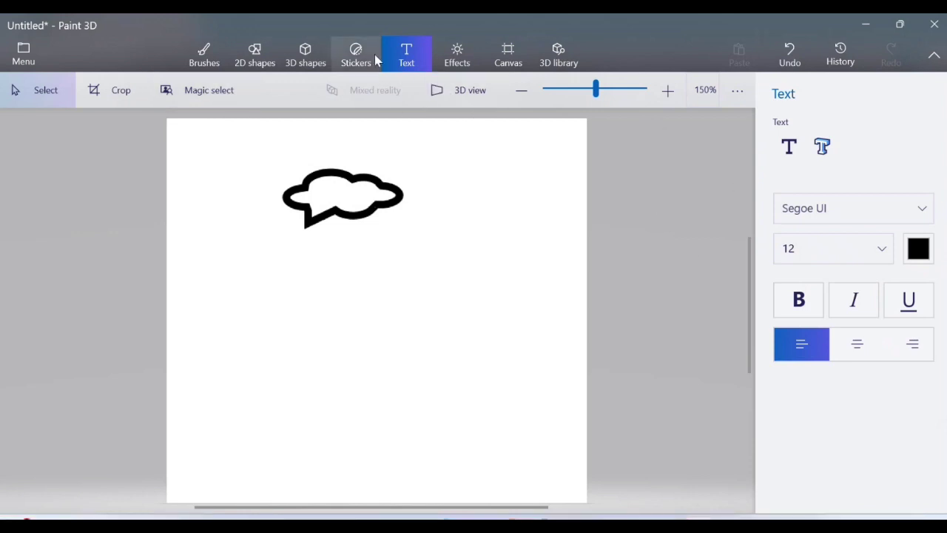
Select the area inside the thought bubble to prepare it for a label.
left_click_drag(320, 171, 389, 219)
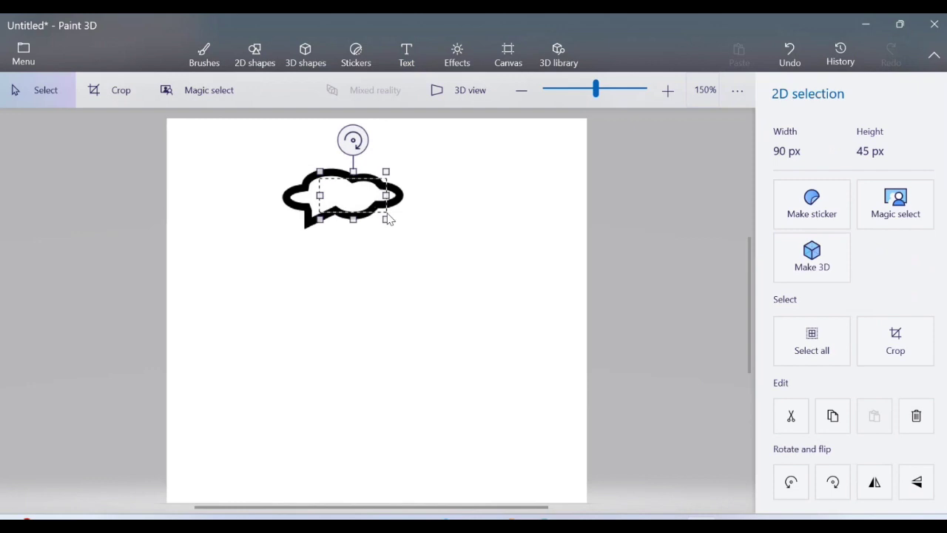
key("t")
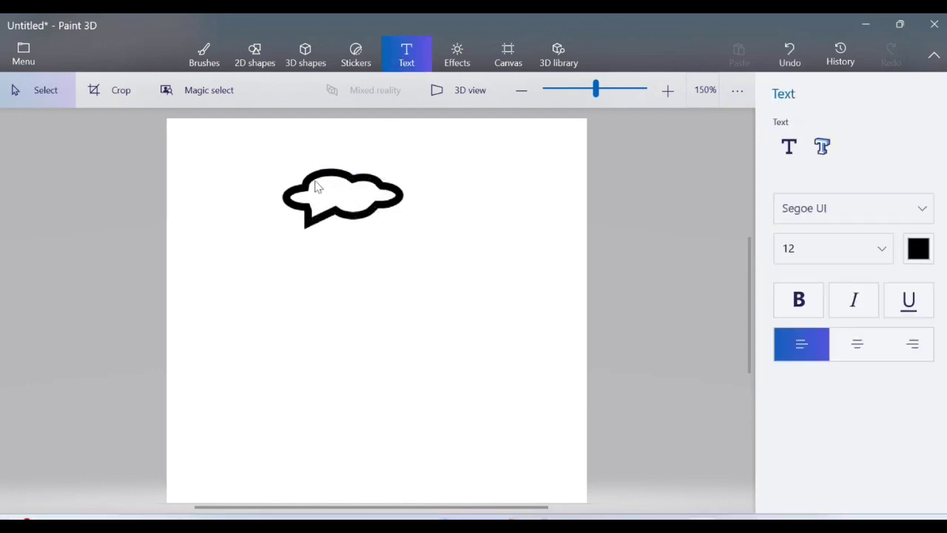
left_click_drag(313, 171, 375, 215)
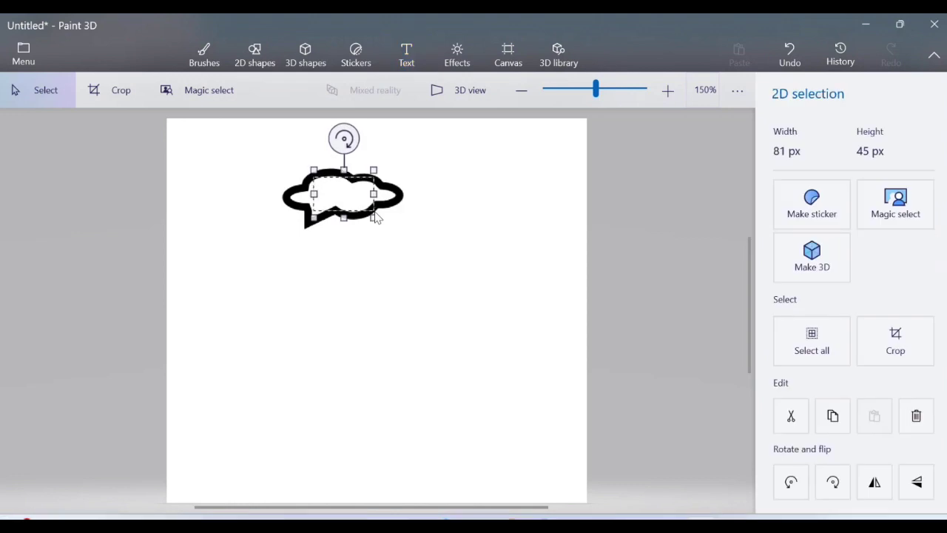
key("s")
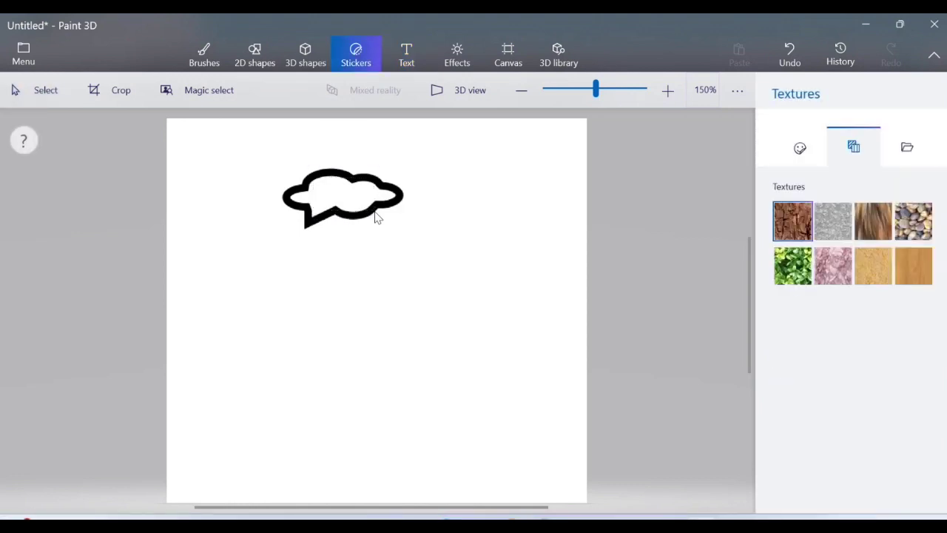
left_click(411, 55)
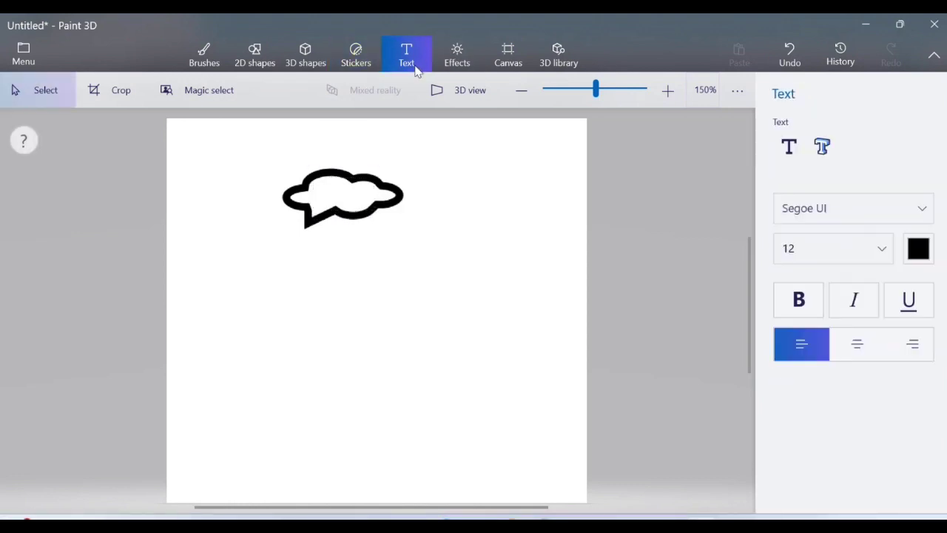
Place the 2D text 'SNOW' inside the cloud outline.
left_click(789, 147)
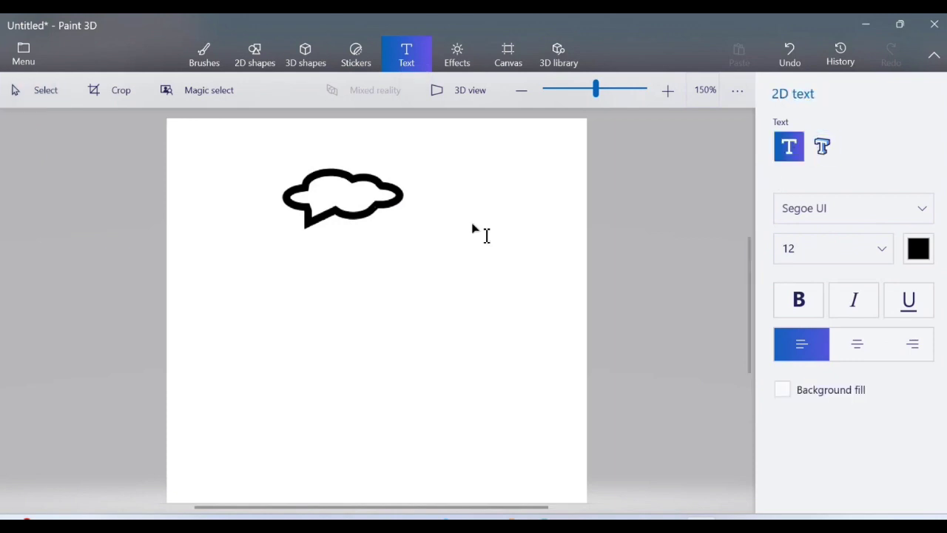
left_click_drag(307, 171, 408, 219)
type("SNOW")
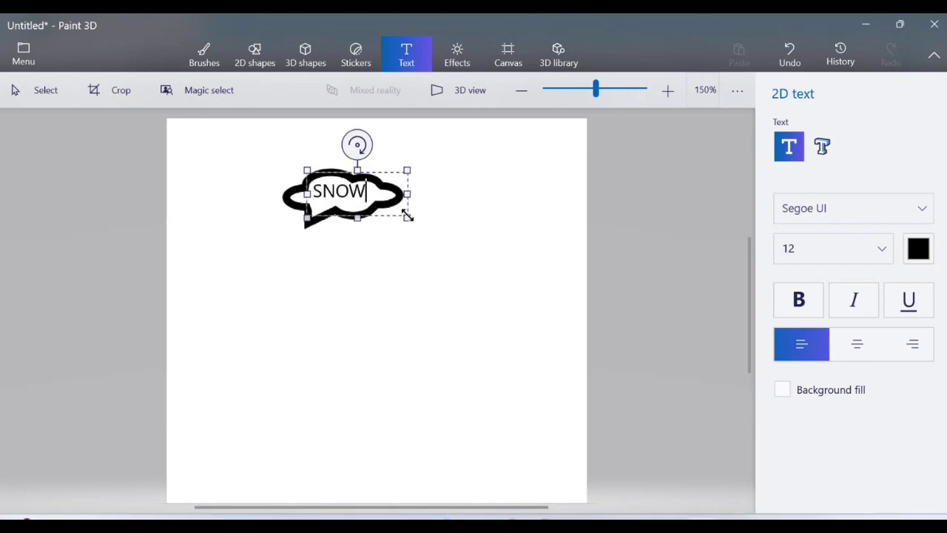
left_click(452, 289)
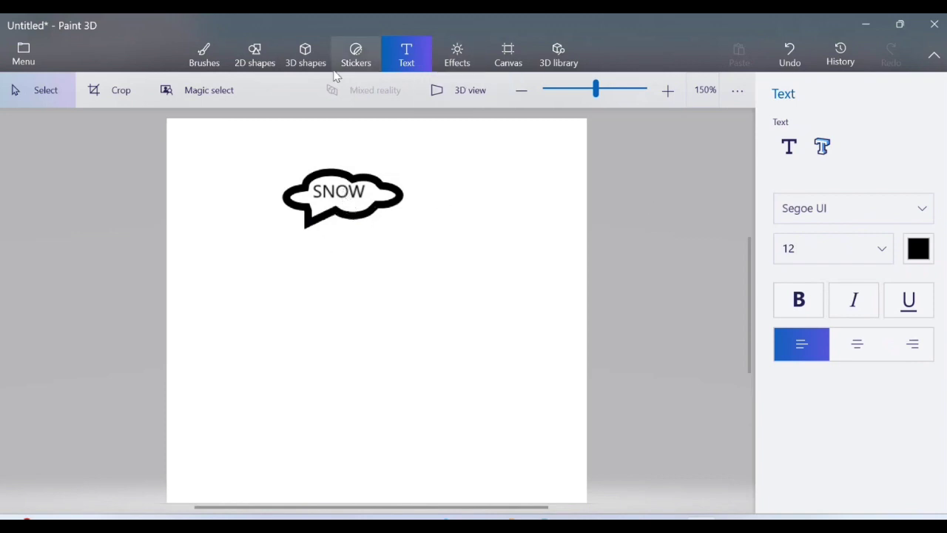
left_click(267, 57)
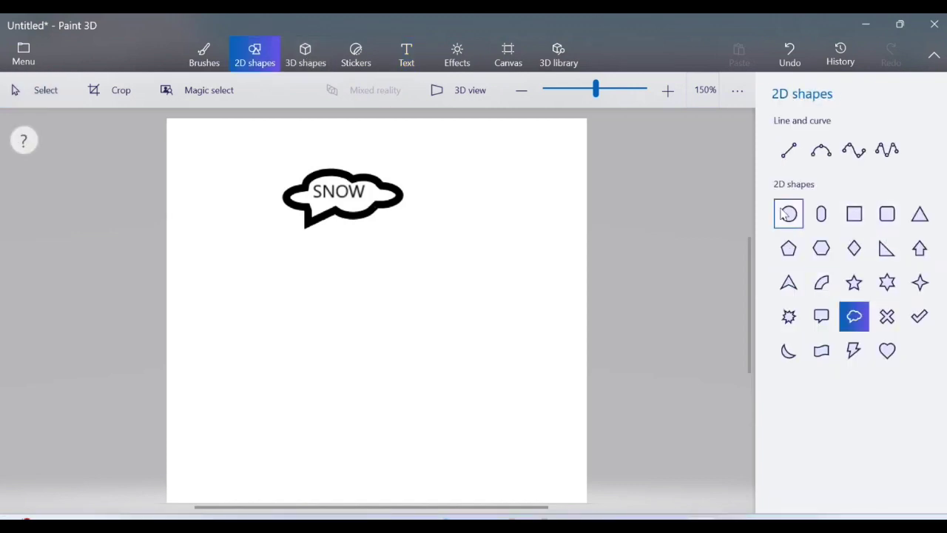
Draw a rectangle near the canvas bottom and type 'Database' in a 2D text box.
left_click(855, 216)
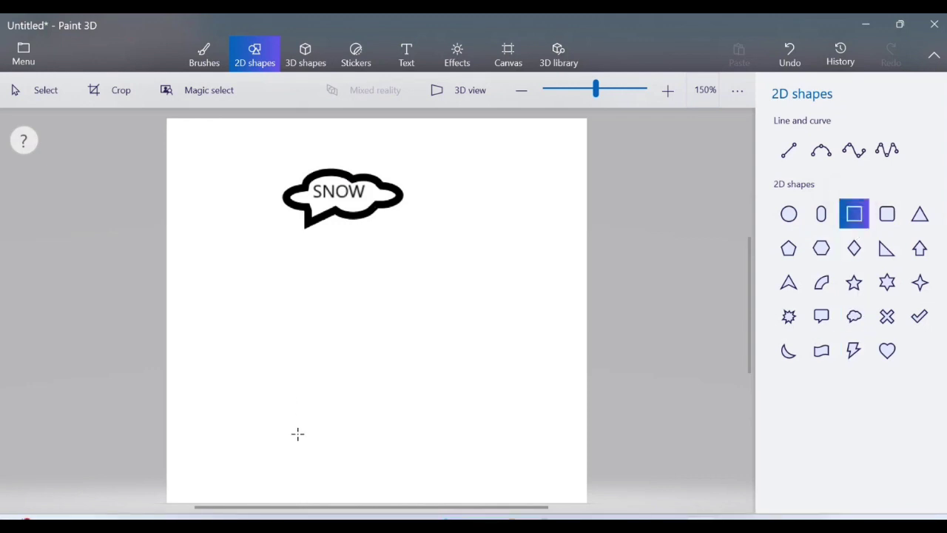
left_click_drag(298, 433, 437, 483)
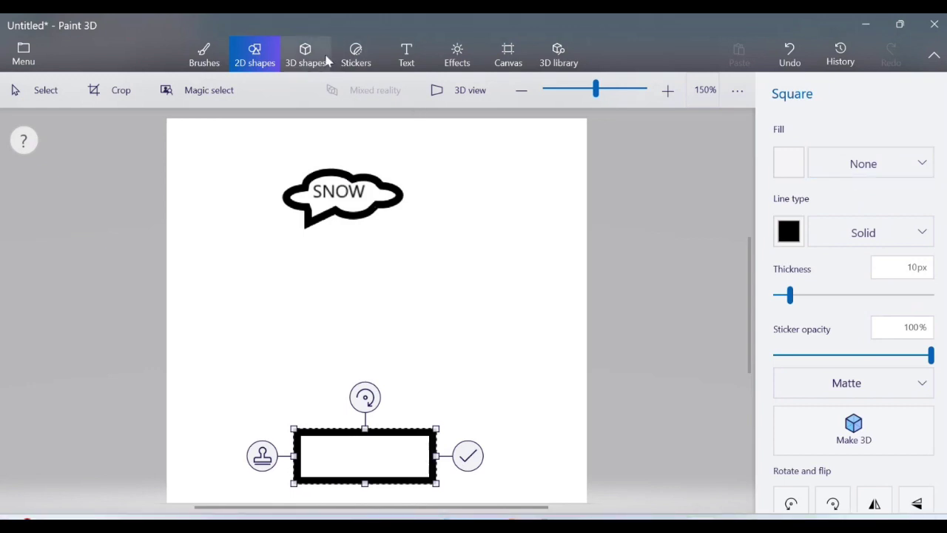
left_click(406, 50)
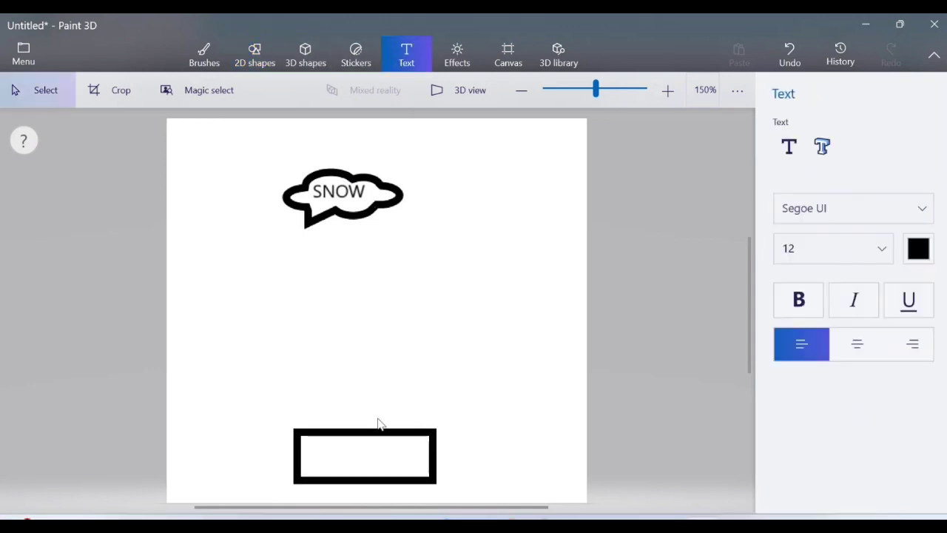
left_click(788, 146)
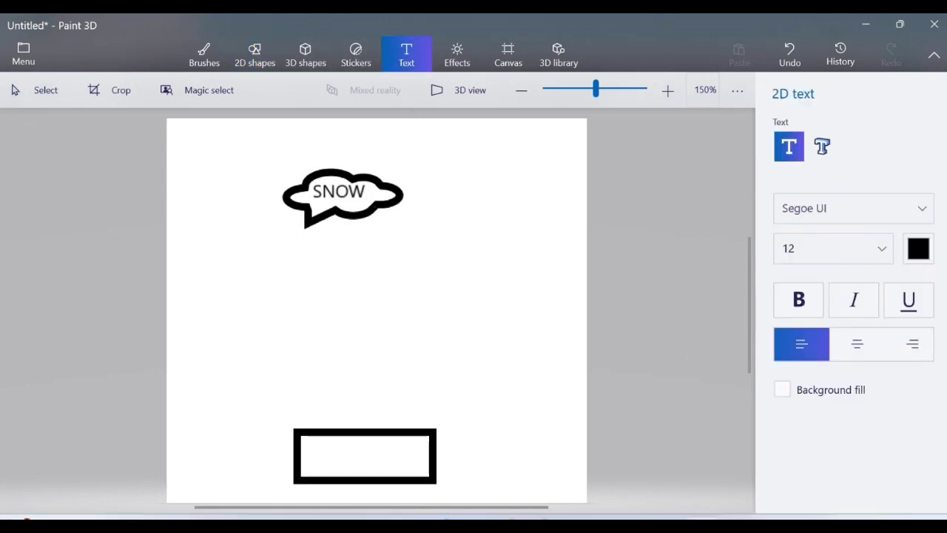
left_click_drag(437, 481, 436, 479)
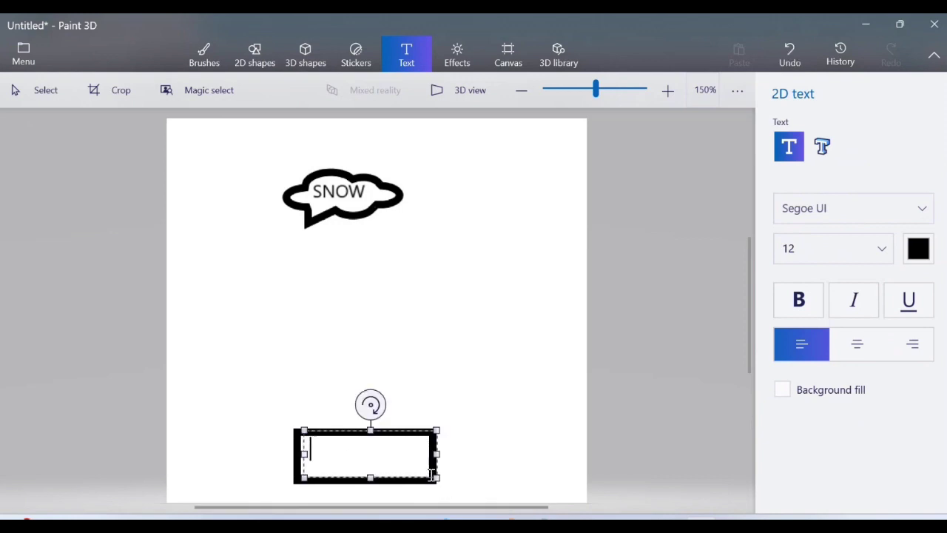
type("Databas")
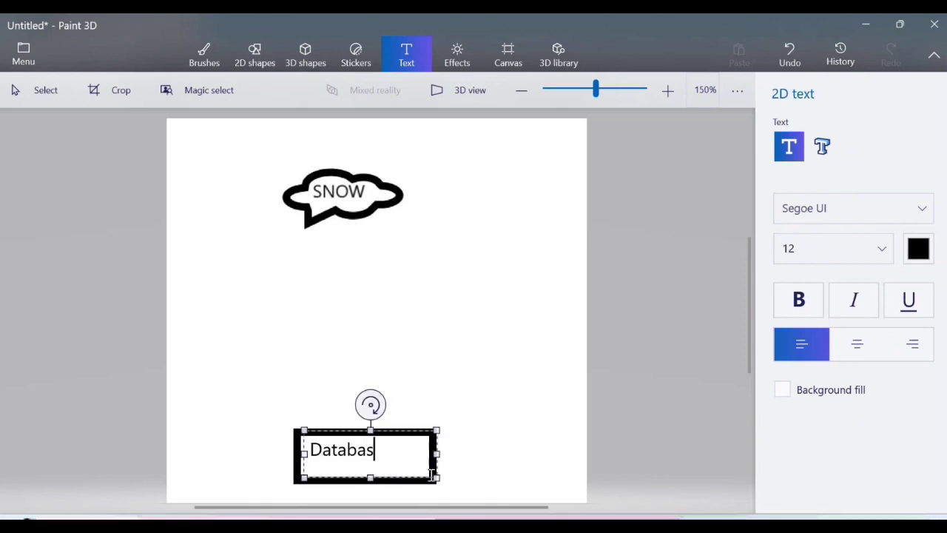
type("e")
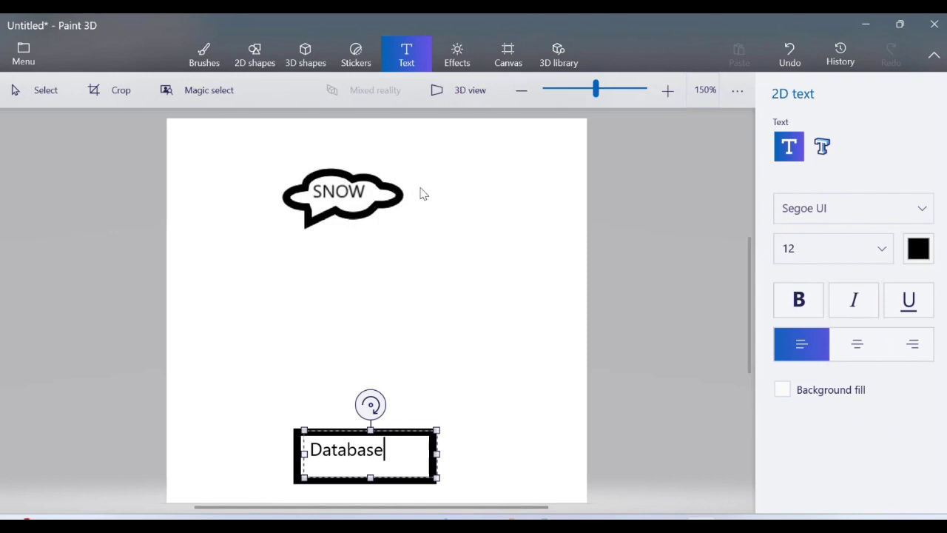
Draw a thick vertical line just right of the SNOW bubble.
left_click(260, 53)
left_click(788, 150)
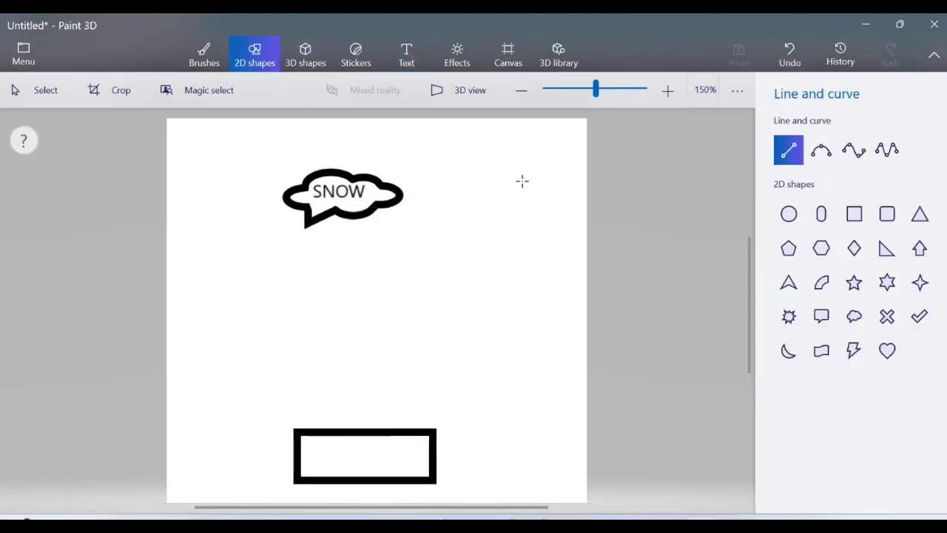
left_click_drag(430, 152, 430, 243)
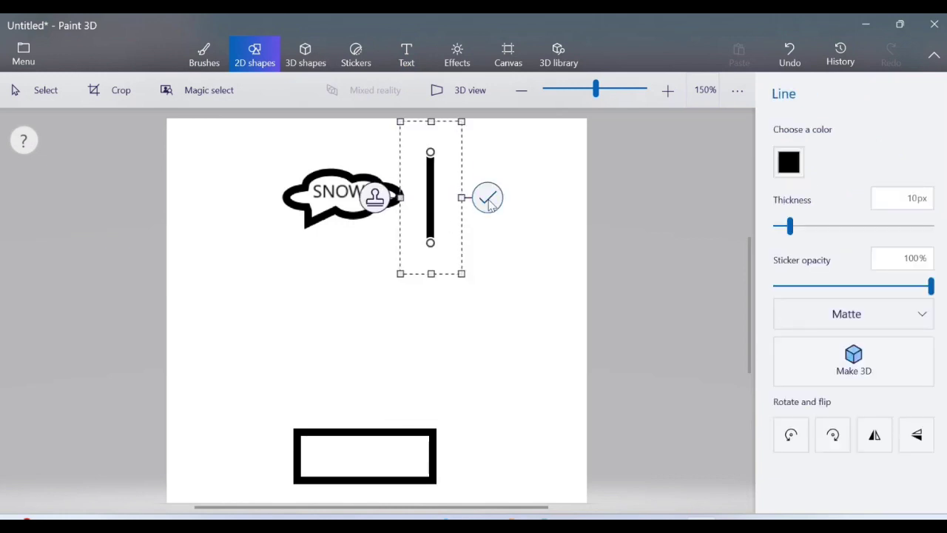
left_click(514, 248)
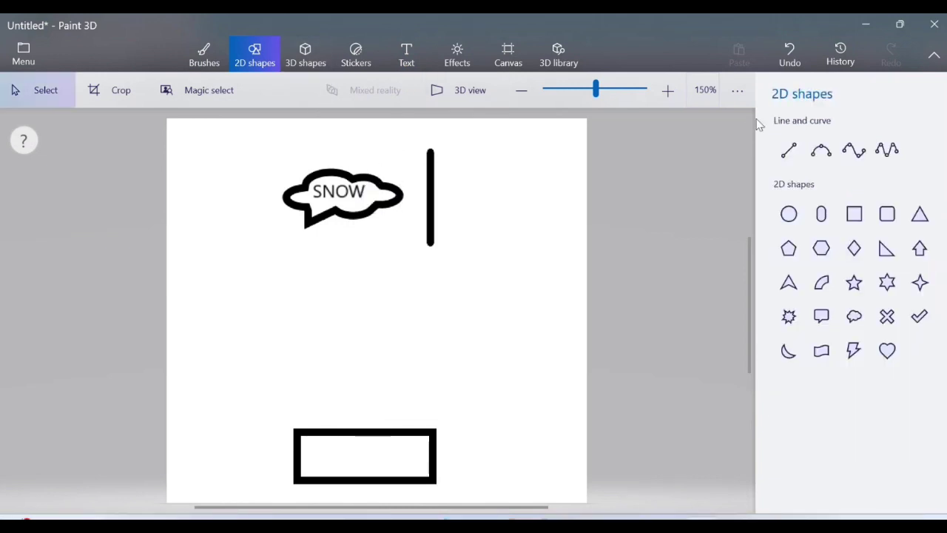
Add the text 'Client' to the right of the vertical line.
left_click(411, 57)
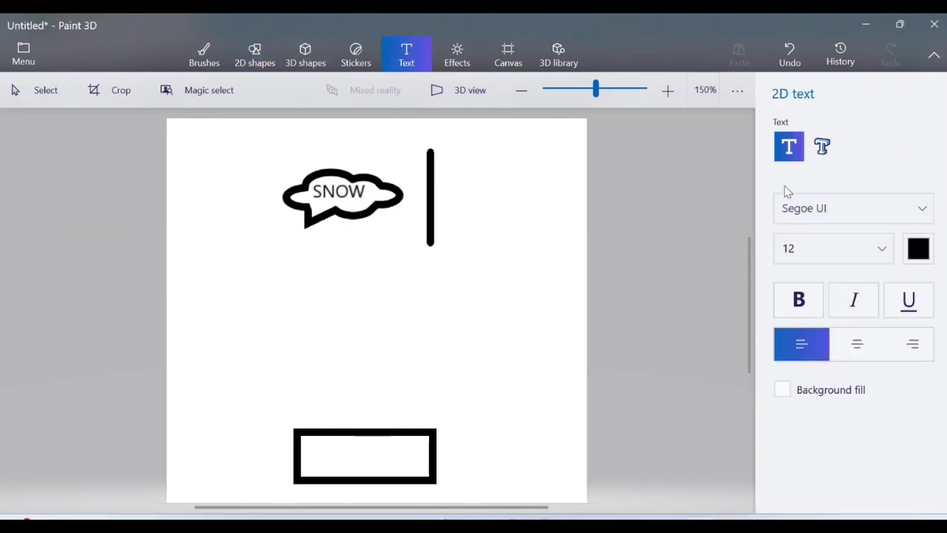
left_click_drag(436, 169, 477, 222)
type("Client")
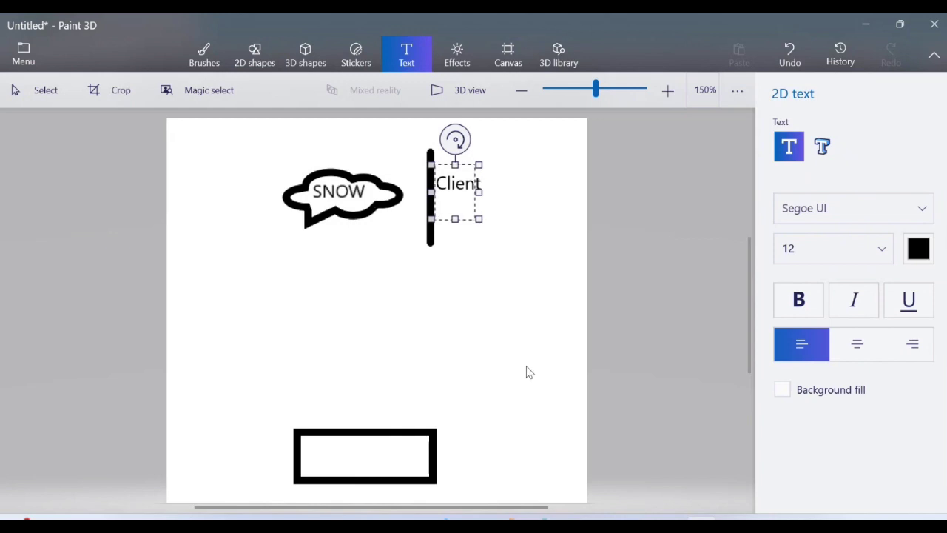
left_click(476, 387)
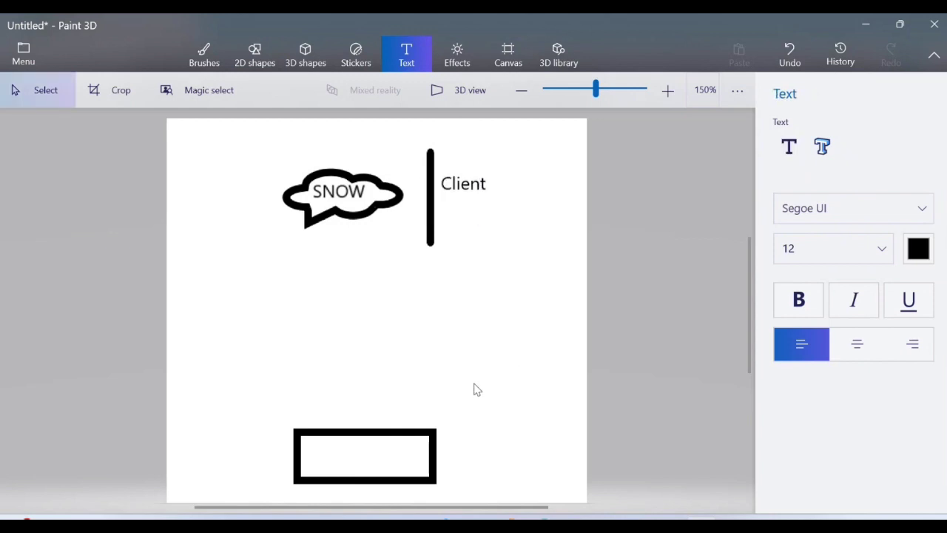
left_click(268, 54)
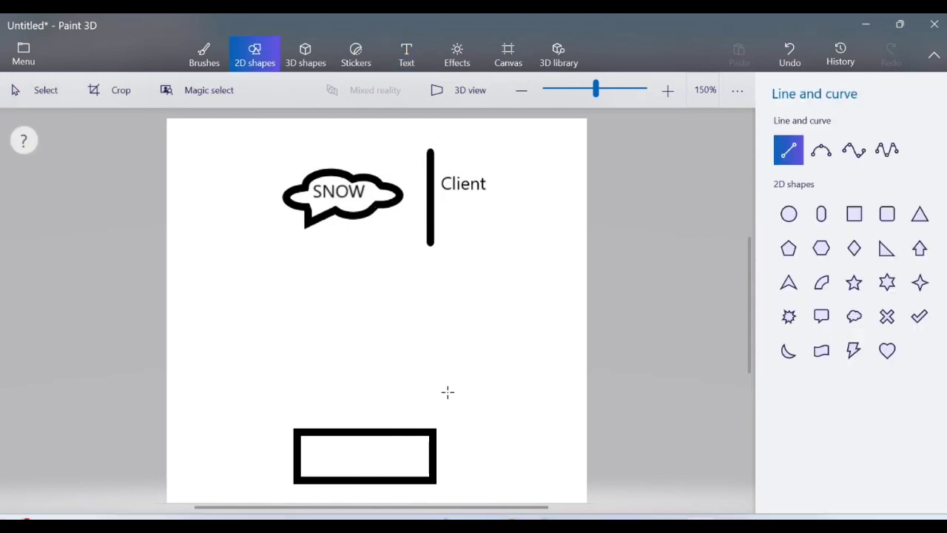
Draw a slanted line right of the bottom rectangle and label it 'Server'.
left_click_drag(447, 391, 462, 491)
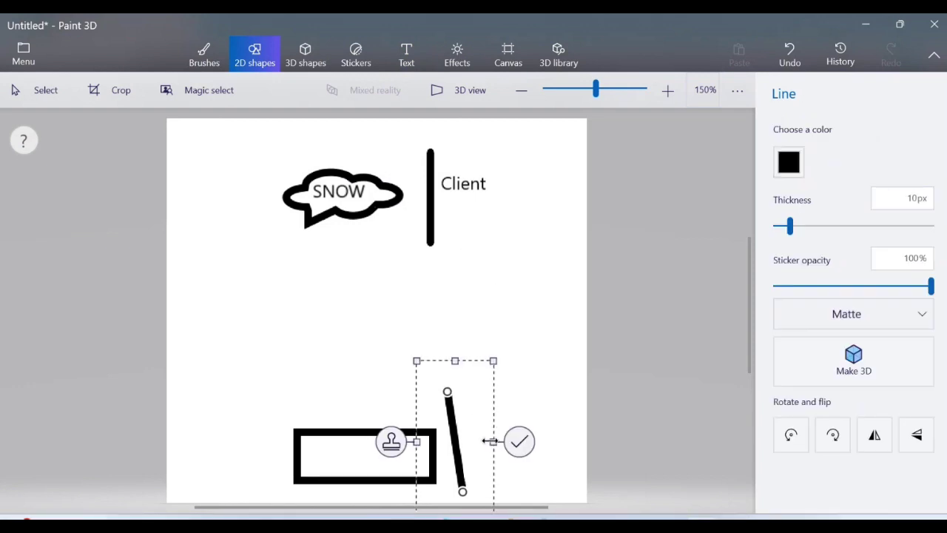
left_click(406, 54)
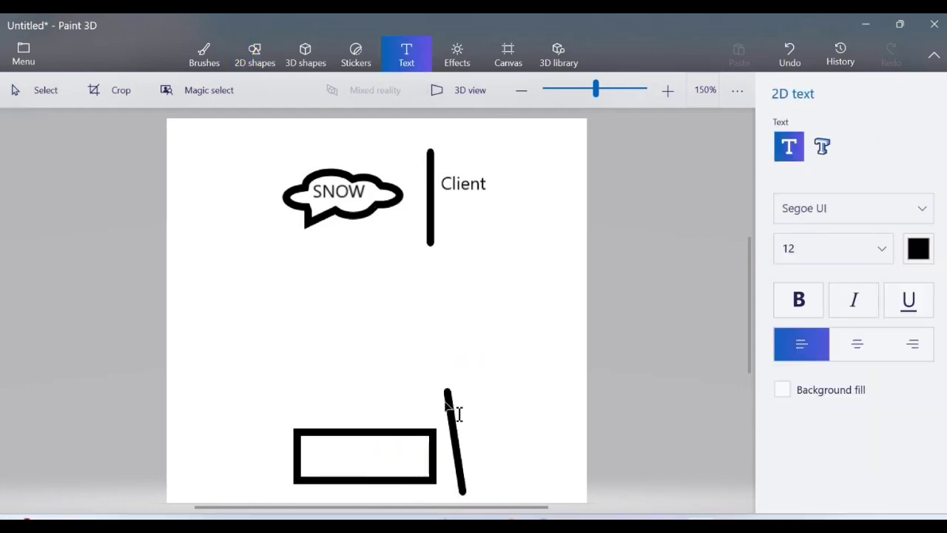
left_click_drag(444, 402, 523, 470)
type("Server")
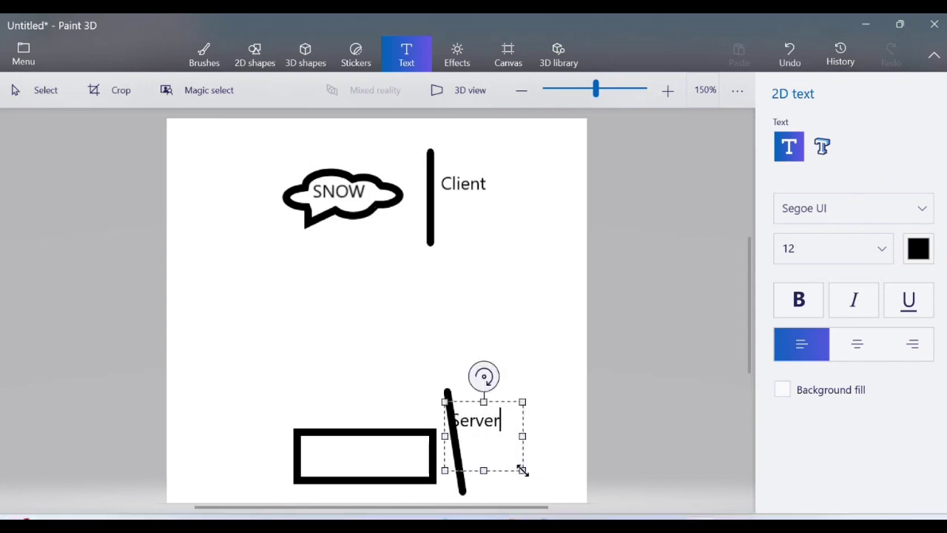
left_click(563, 339)
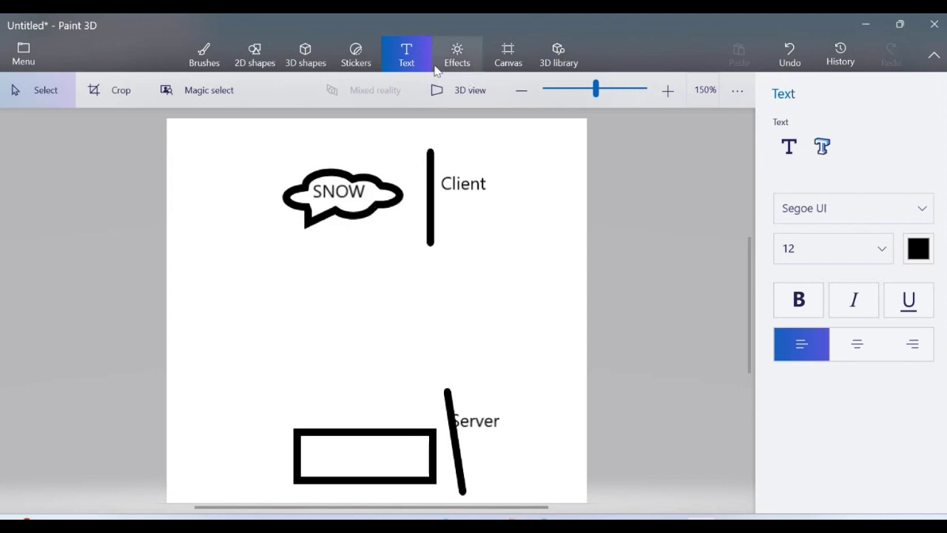
left_click(259, 59)
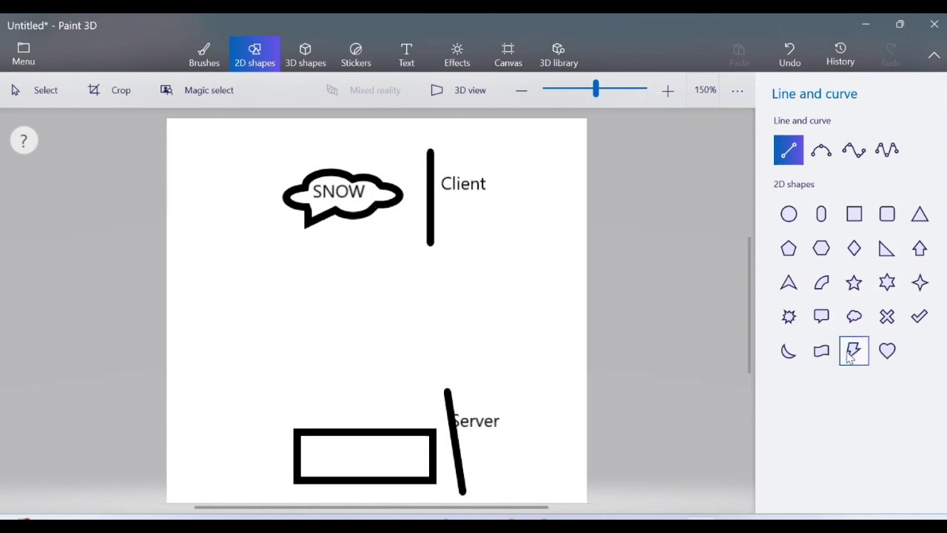
Draw a wide banner shape above the bottom rectangle.
left_click(821, 351)
mouse_move(236, 336)
left_mouse_down()
mouse_move(294, 368)
mouse_move(465, 377)
mouse_move(506, 407)
left_mouse_up()
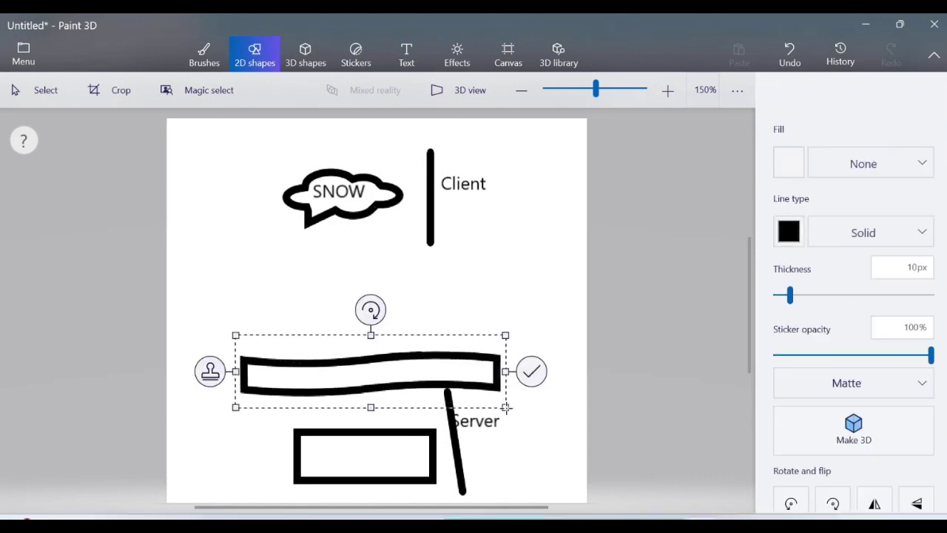
left_click(406, 56)
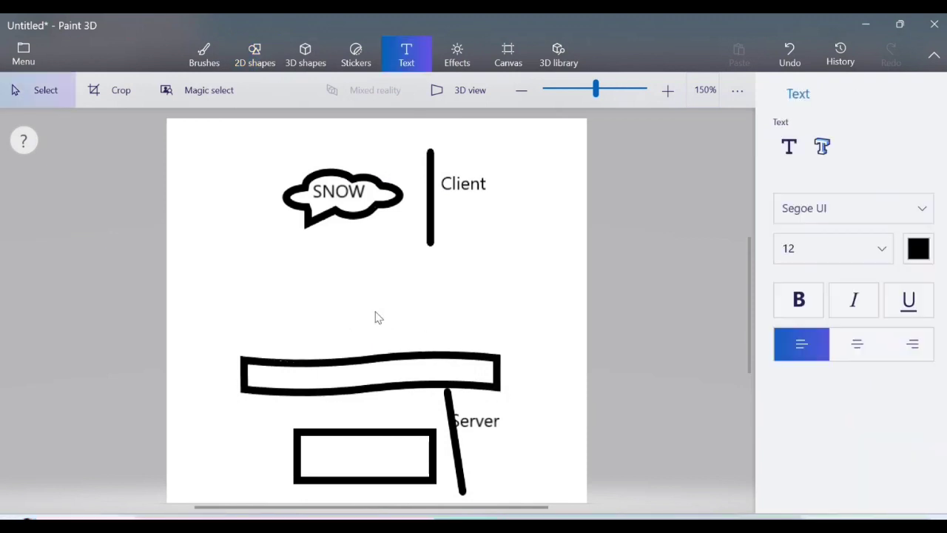
Label the banner 'Application Nodes' on one line, widening the text box to fit.
left_click(269, 383)
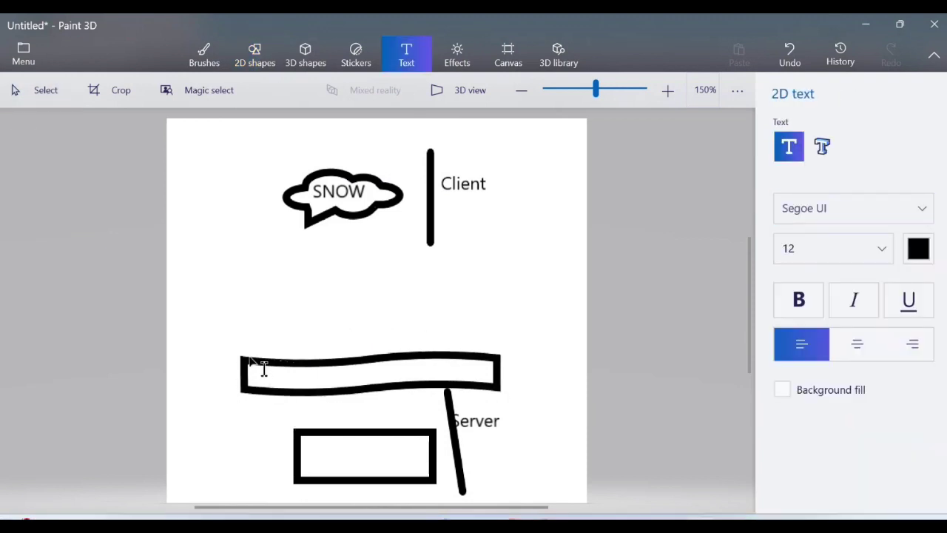
type("A")
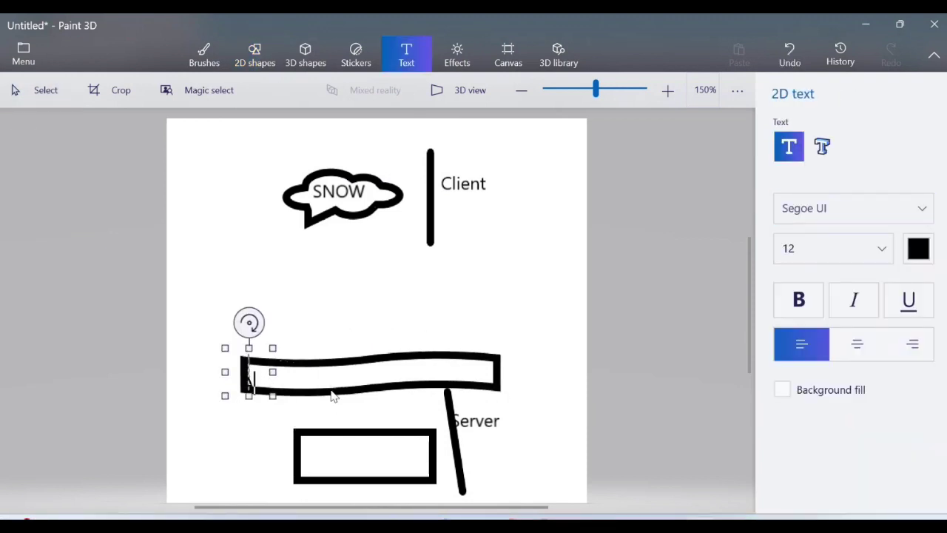
type("ppli")
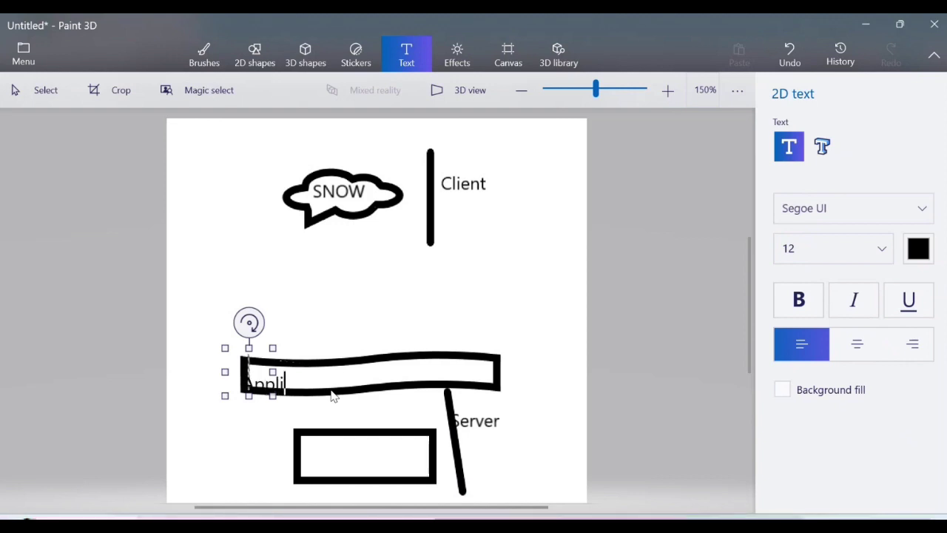
type("cation")
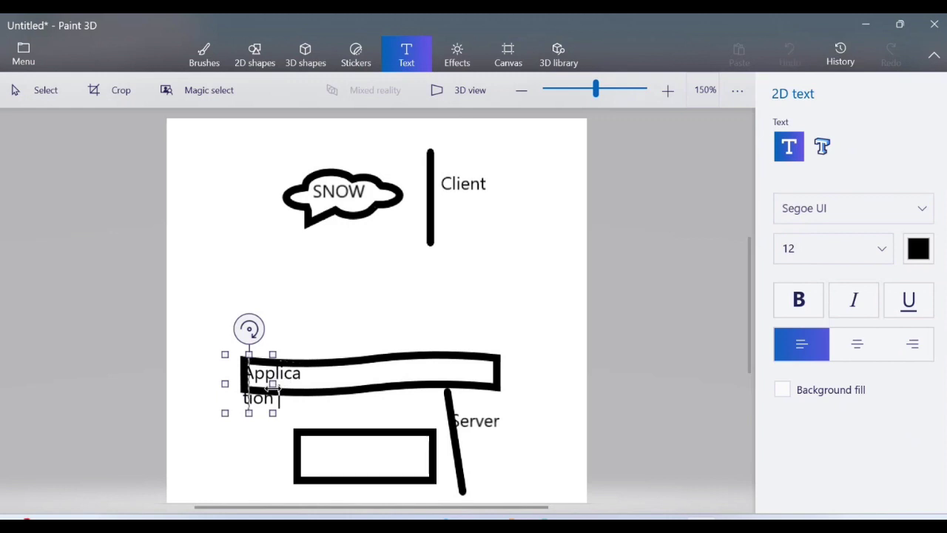
left_click_drag(273, 383, 532, 383)
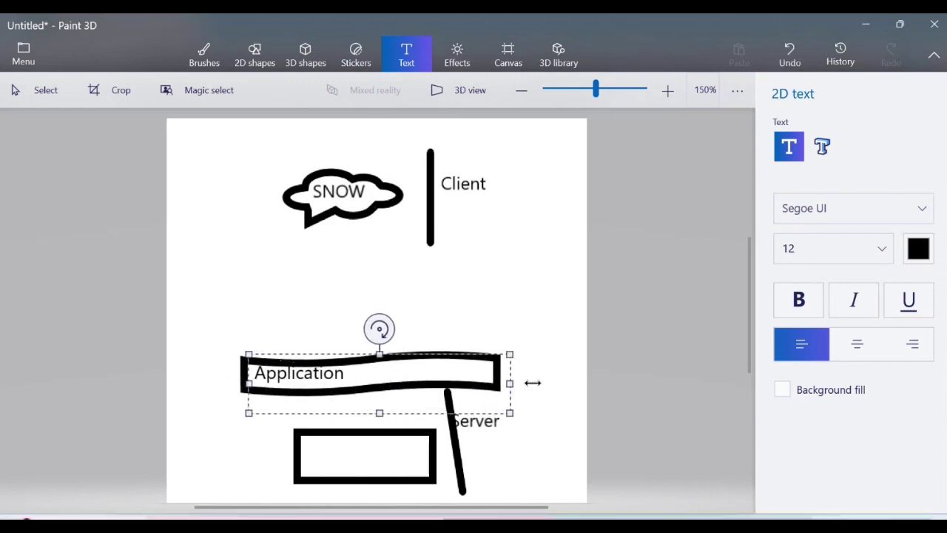
type("Nodes")
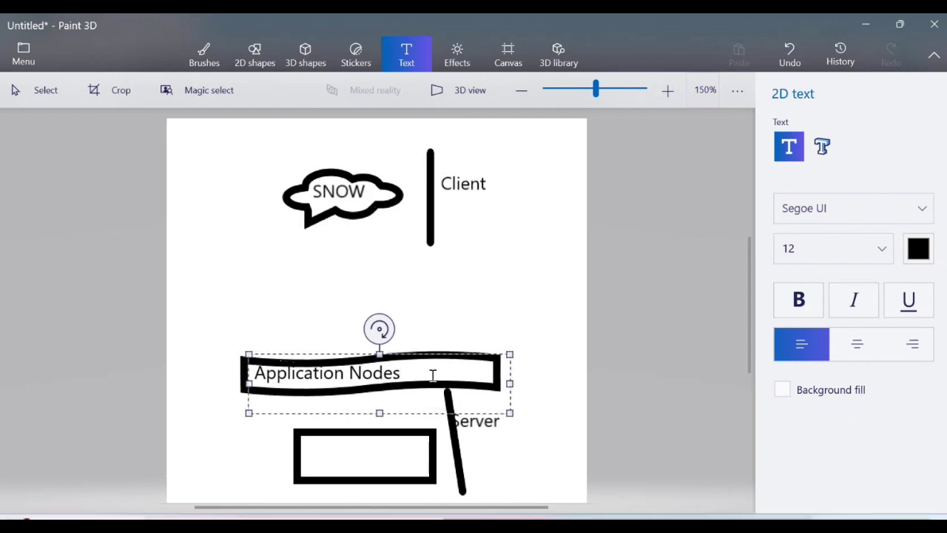
left_click(550, 327)
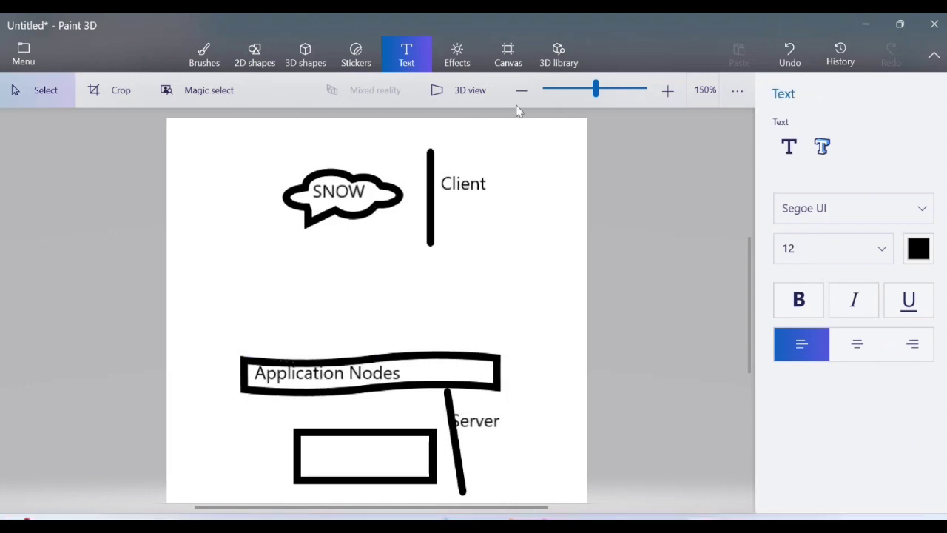
Draw a small rectangle below Application Nodes, then delete it.
left_click(261, 60)
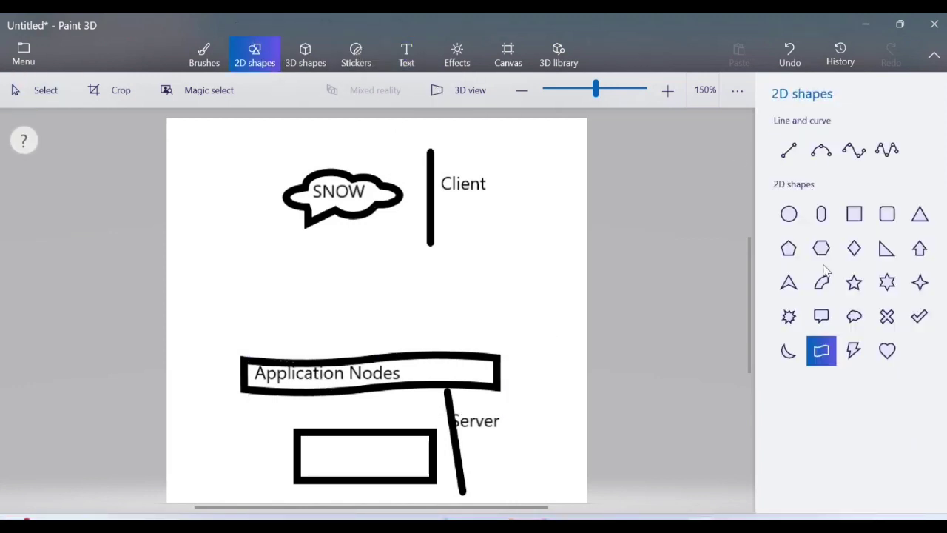
left_click(857, 221)
mouse_move(278, 401)
left_mouse_down()
mouse_move(313, 421)
mouse_move(304, 420)
left_mouse_up()
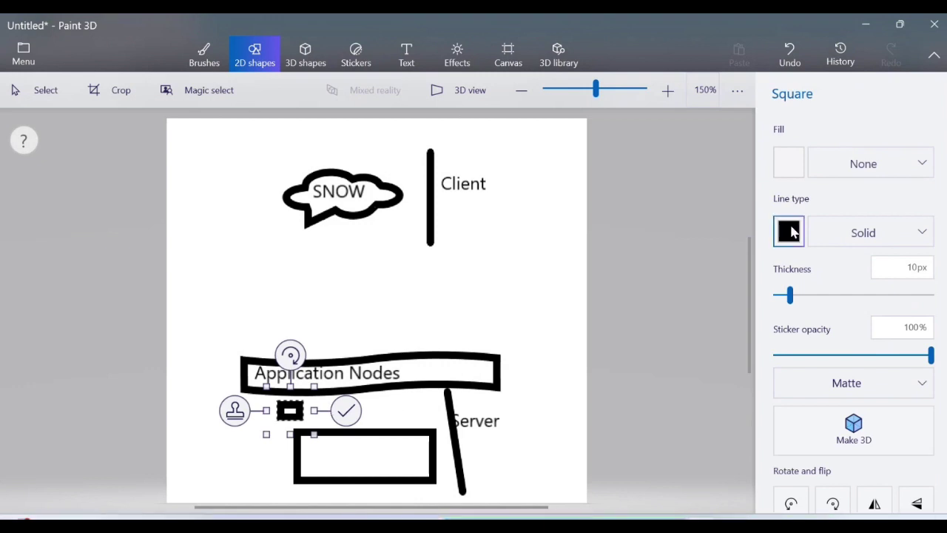
key("Delete")
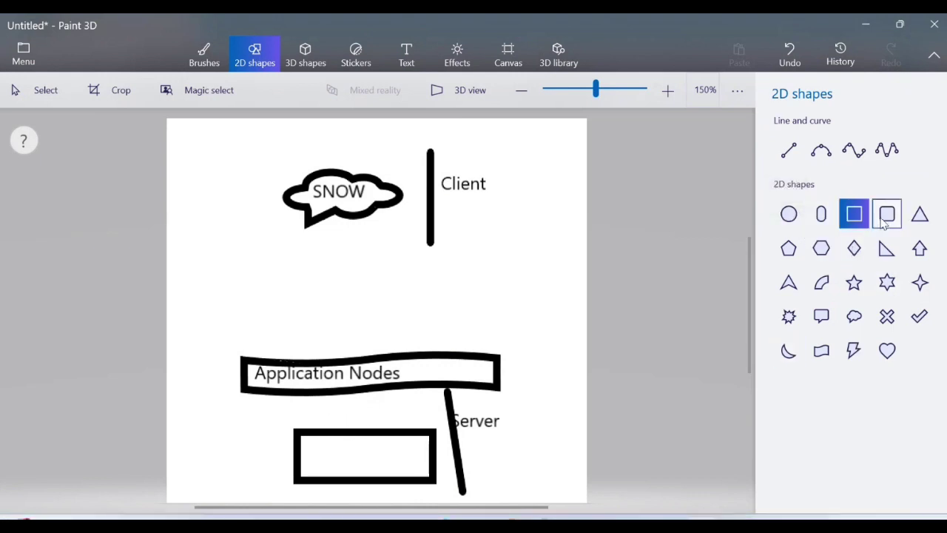
Place a row of four-point stars beneath the Application Nodes band.
left_click(920, 283)
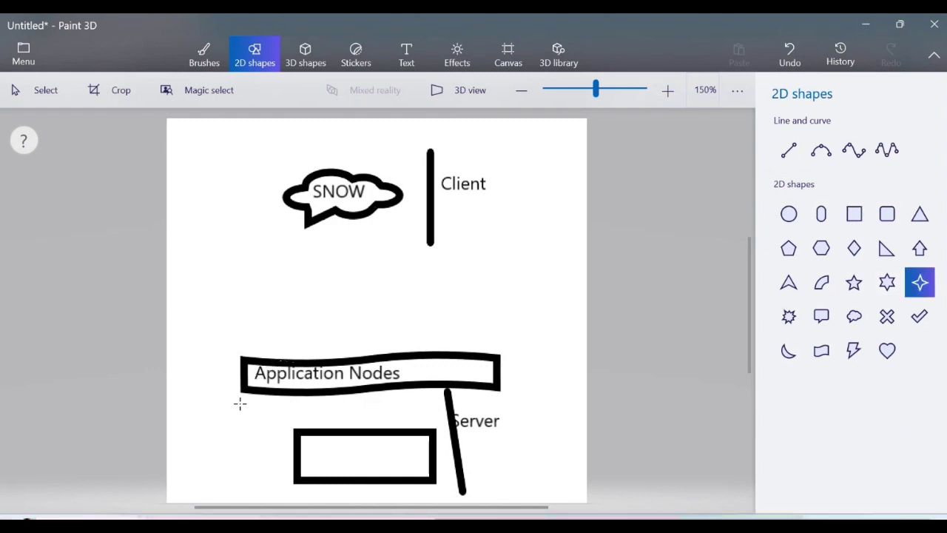
left_click_drag(237, 399, 281, 434)
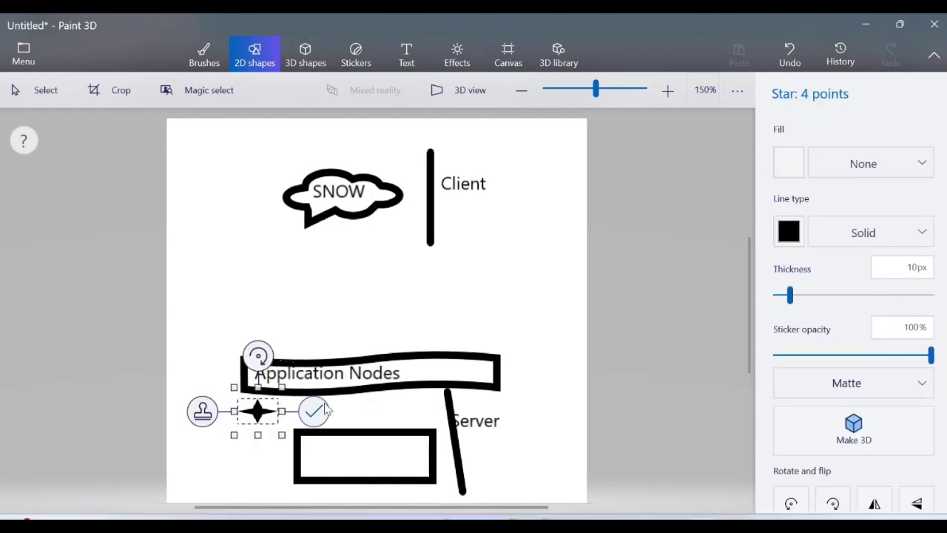
left_click(316, 415)
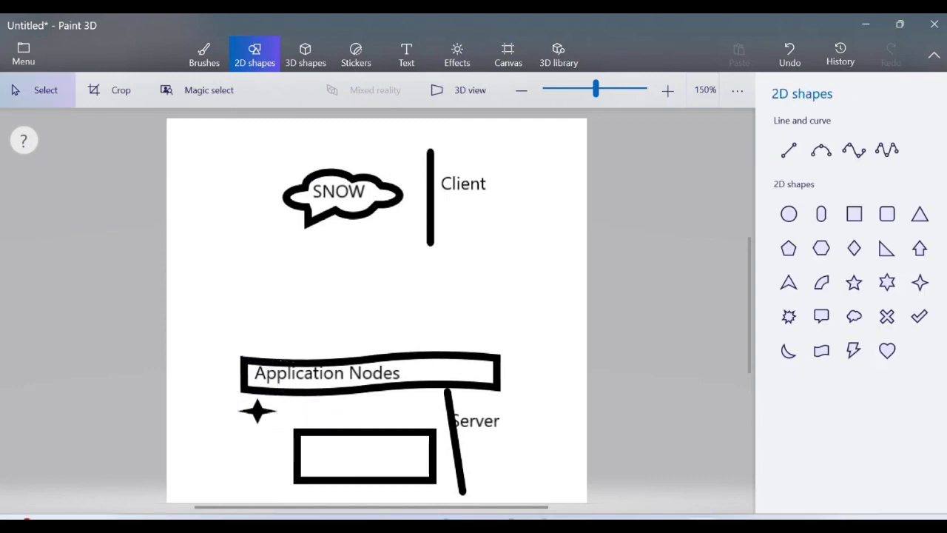
left_click(920, 282)
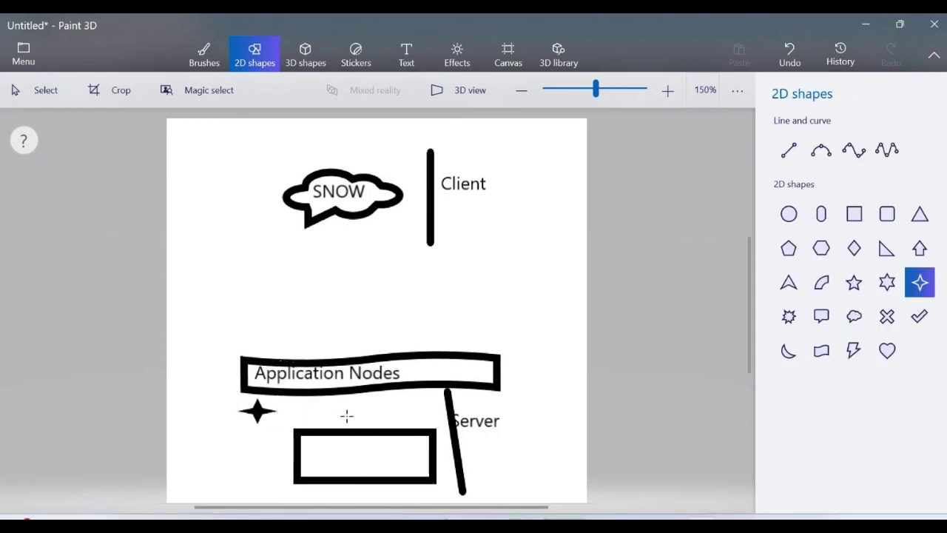
left_click_drag(302, 403, 472, 403)
left_click(267, 413)
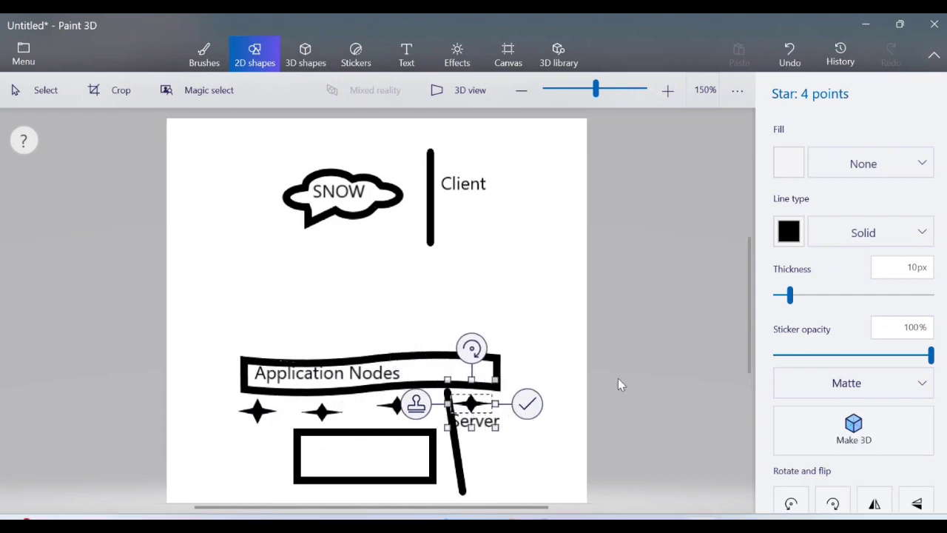
left_click(525, 406)
left_click(788, 150)
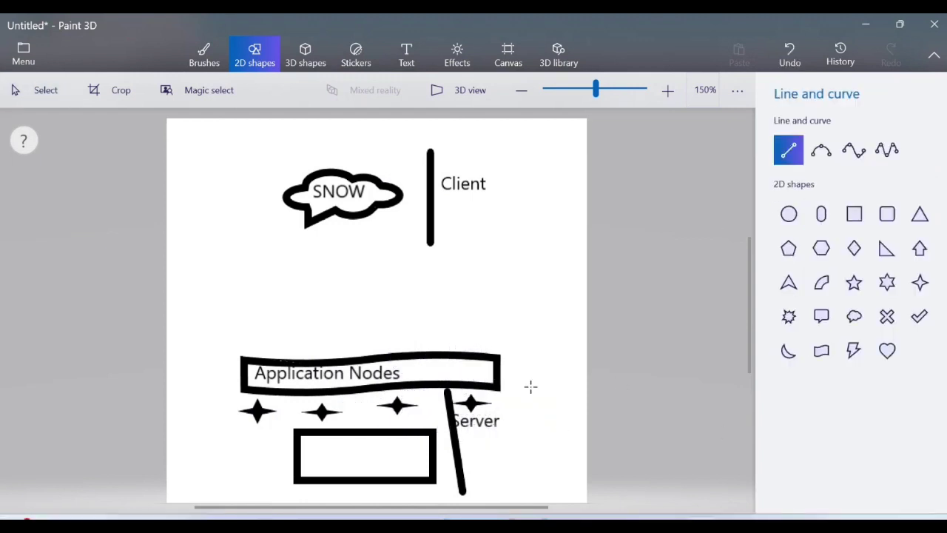
Draw straight lines from each of the four stars down to the box top.
left_click_drag(470, 405, 427, 437)
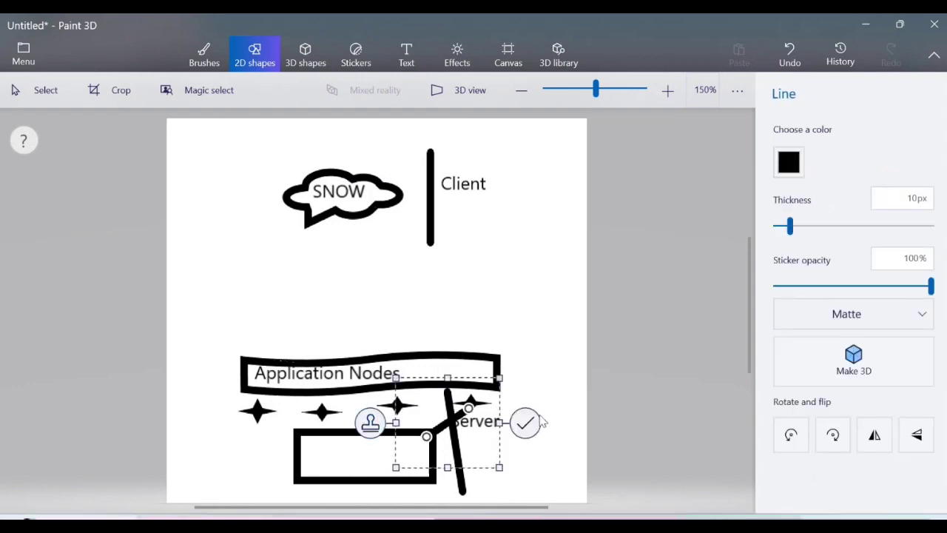
left_click(731, 337)
left_click(789, 150)
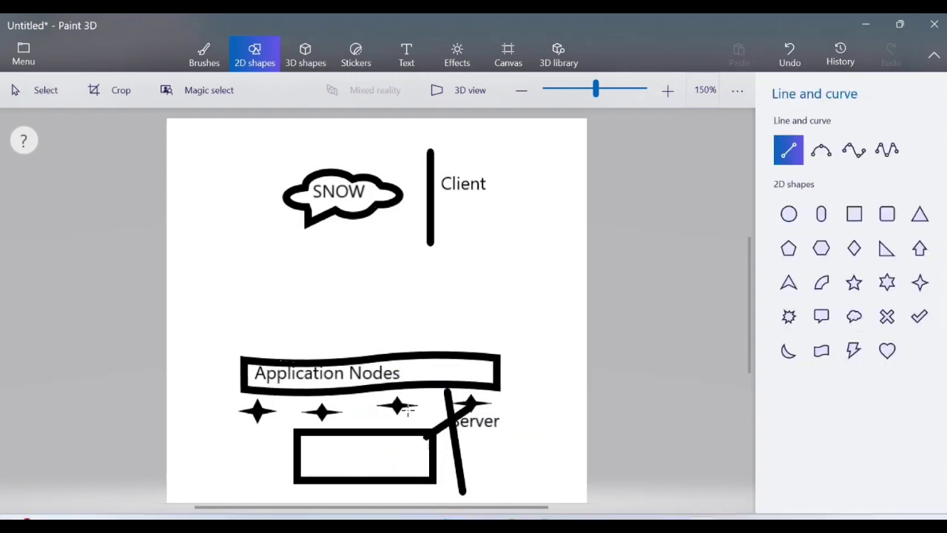
left_click_drag(398, 405, 400, 433)
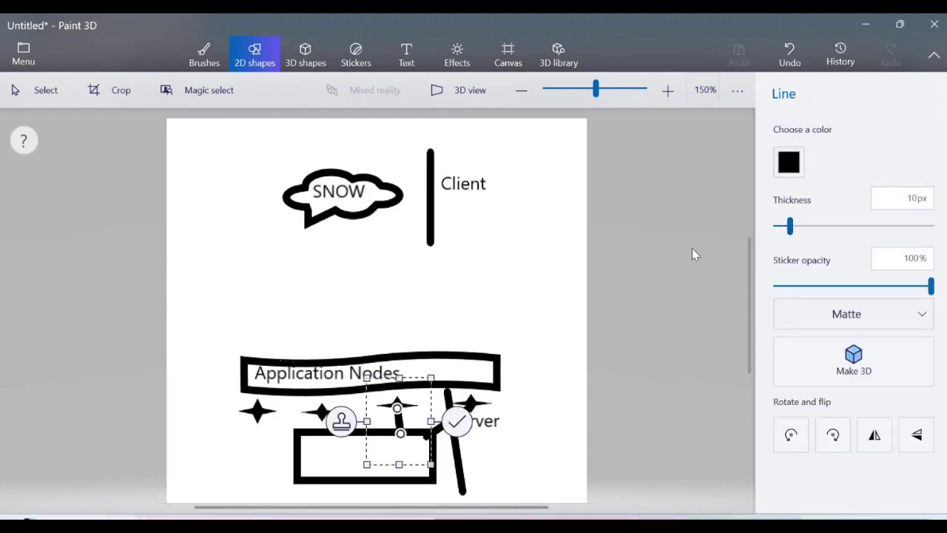
left_click(520, 424)
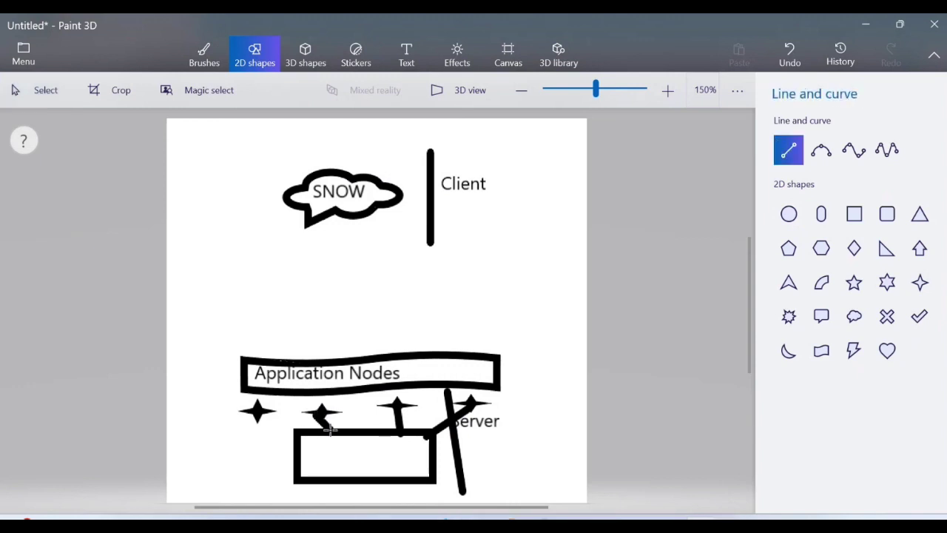
left_click_drag(330, 429, 332, 431)
left_click(632, 318)
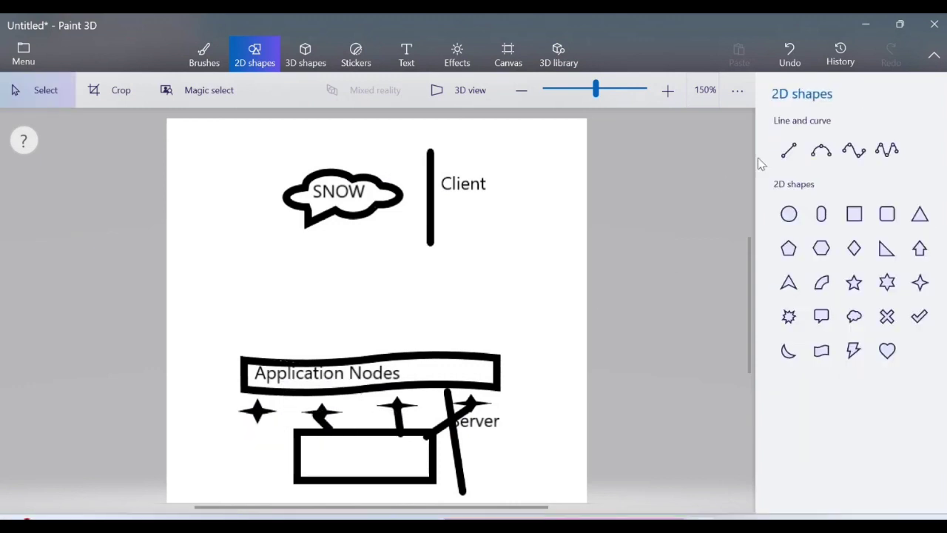
left_click(789, 150)
left_click_drag(258, 417, 301, 432)
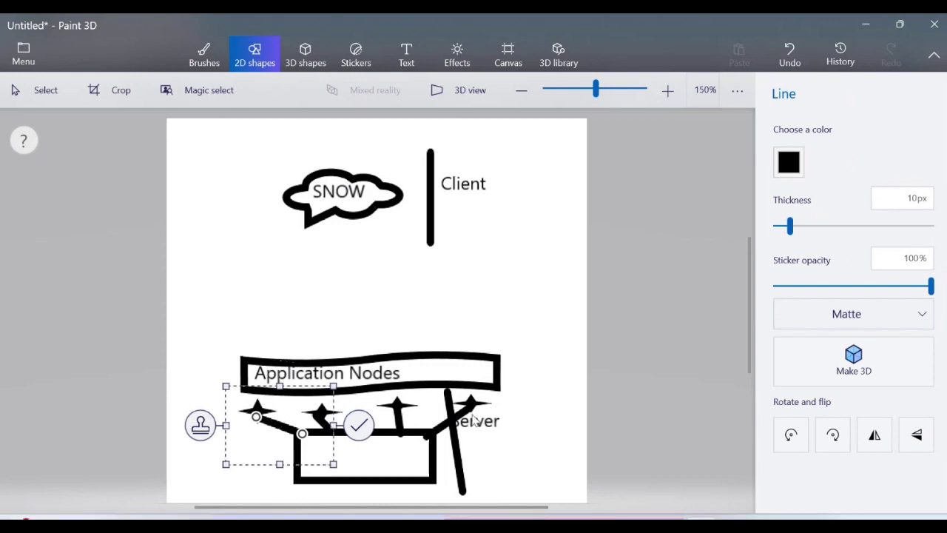
left_click(536, 456)
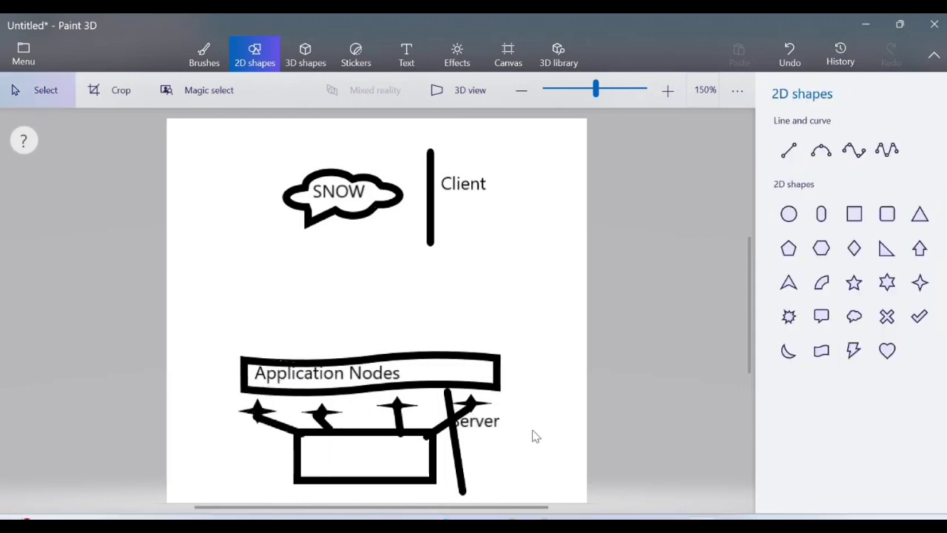
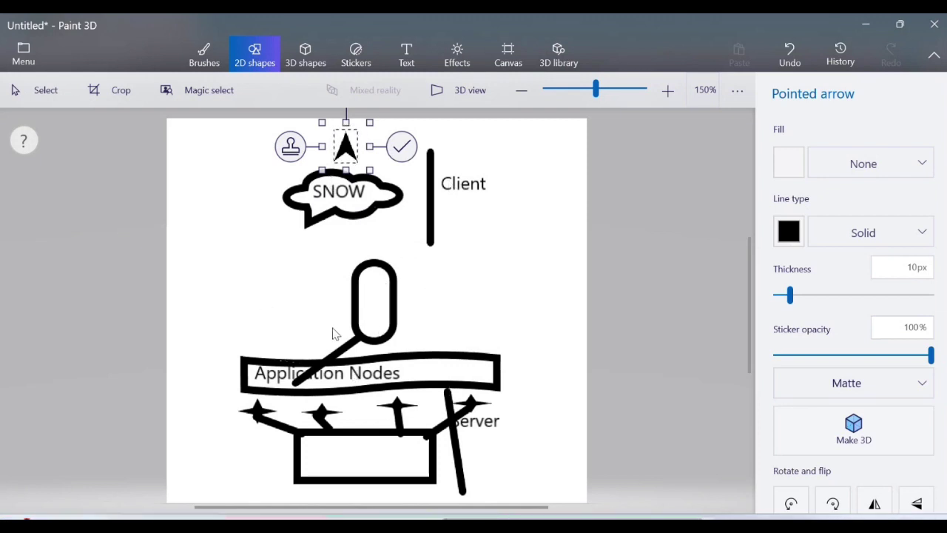
Minimize Paint 3D to reveal the 'Servicenow Architecture' note in Notepad.
left_click(854, 30)
Replace the 'Servicenow Architecture' heading with 'Use of Log files'.
left_click(278, 228)
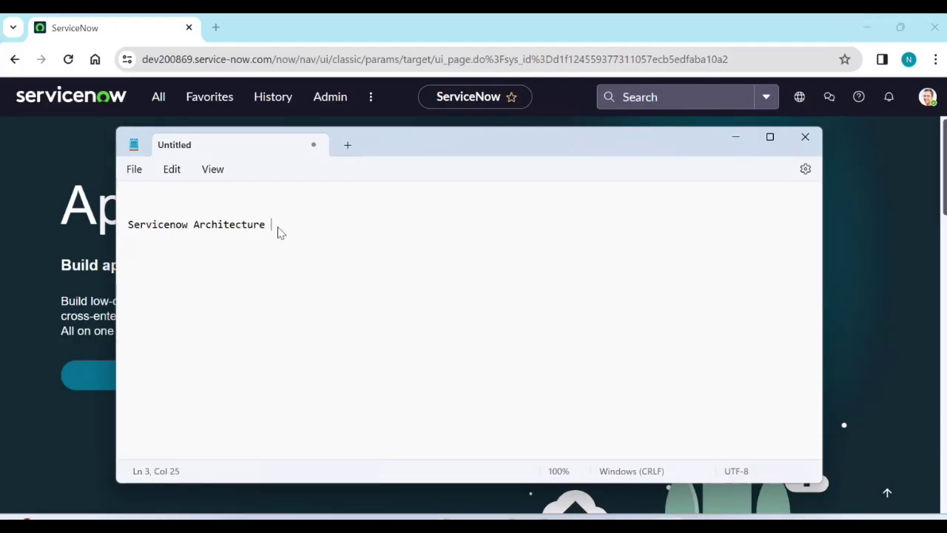
left_click_drag(278, 231, 121, 235)
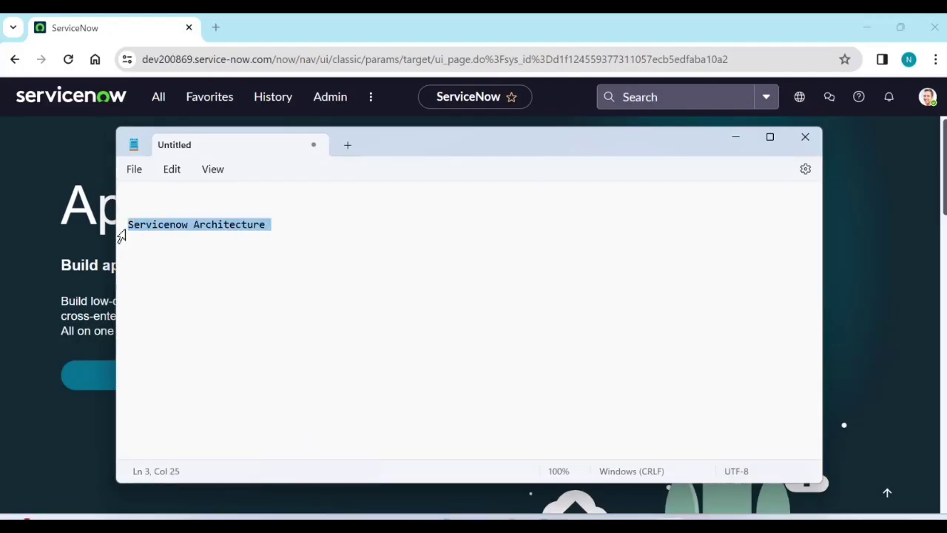
type("Use")
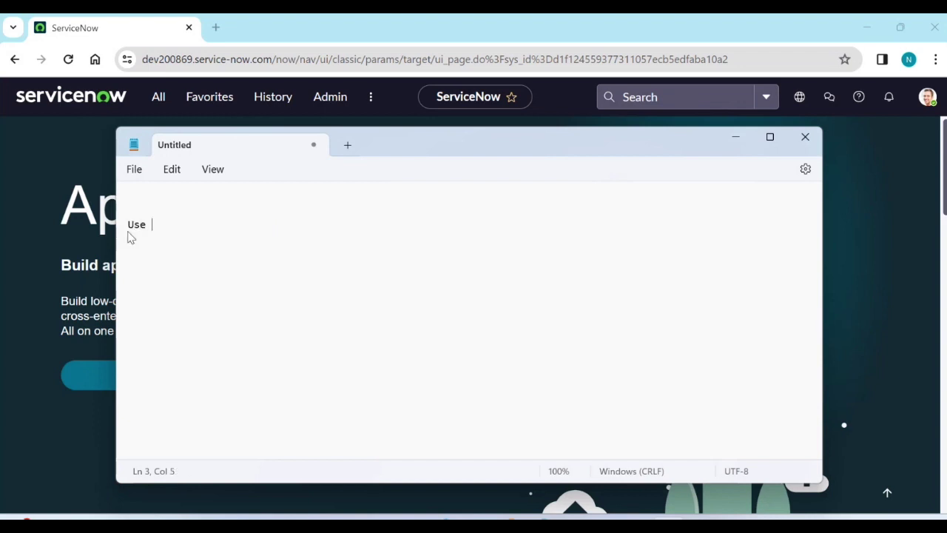
type(" of Log")
type(" files")
Write point 1: 'files on application nodes >> local host, threads and xml s'.
type("files ")
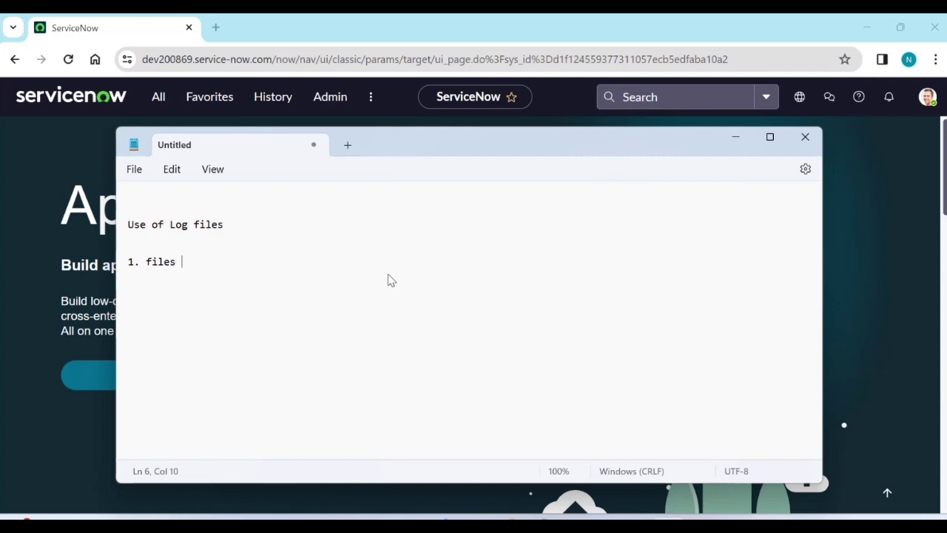
type("on application nodes")
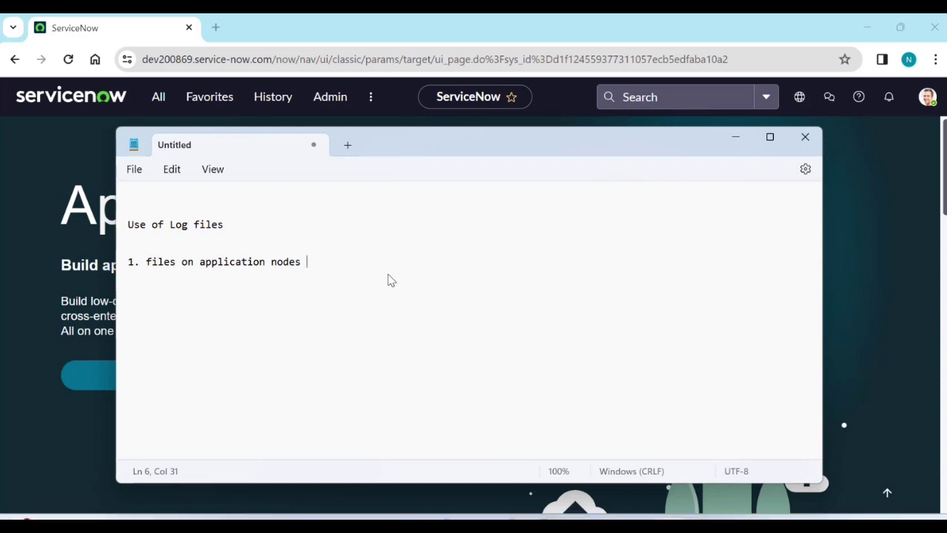
key("alt+Tab")
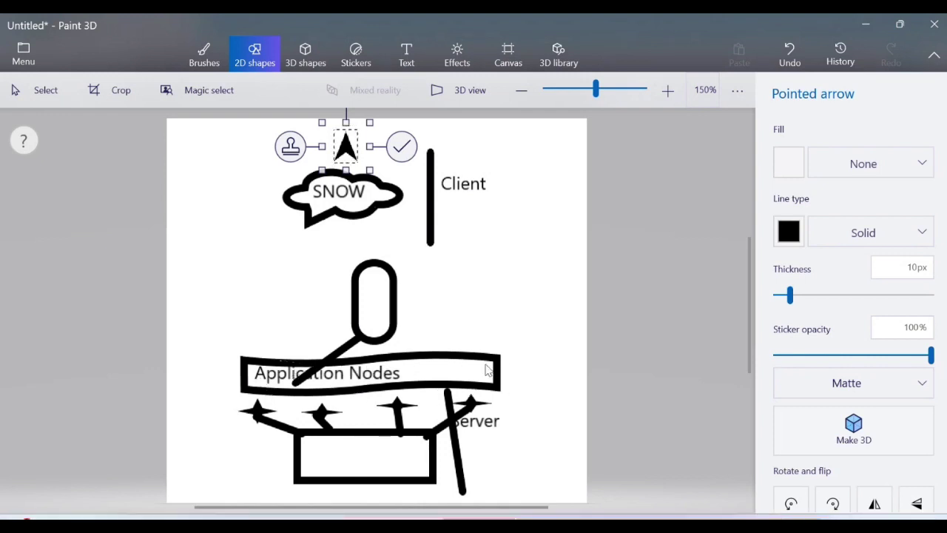
key("alt+Tab")
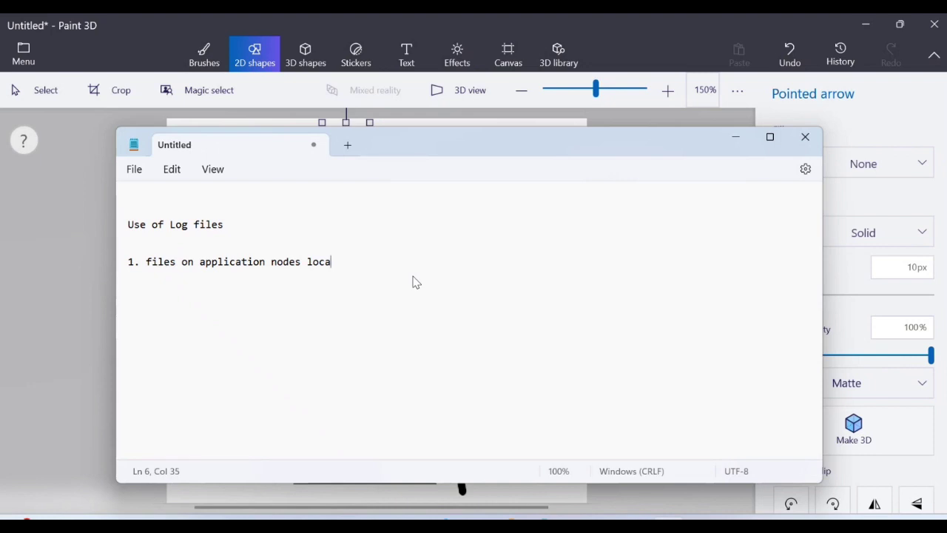
key("BackSpace")
key("BackSpace")
type(">>  local host , ")
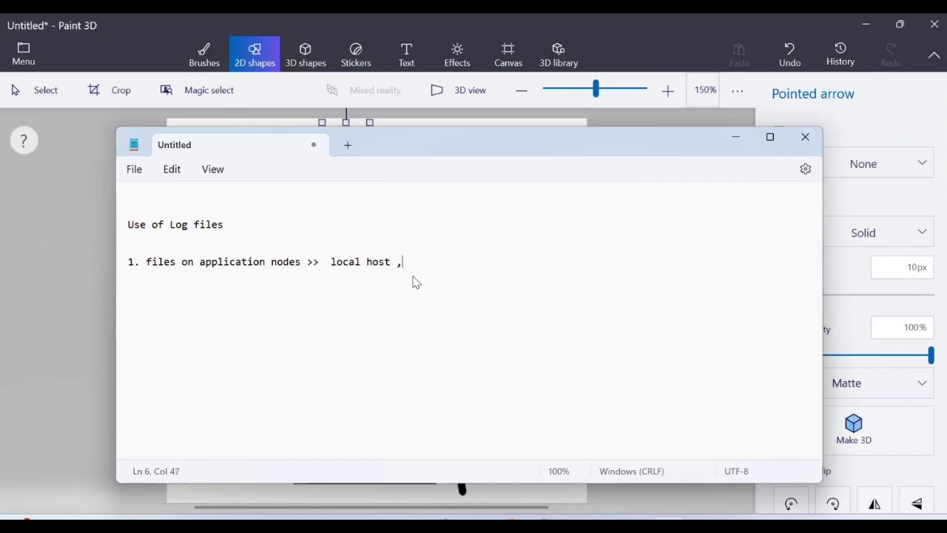
type("threads and xml stats")
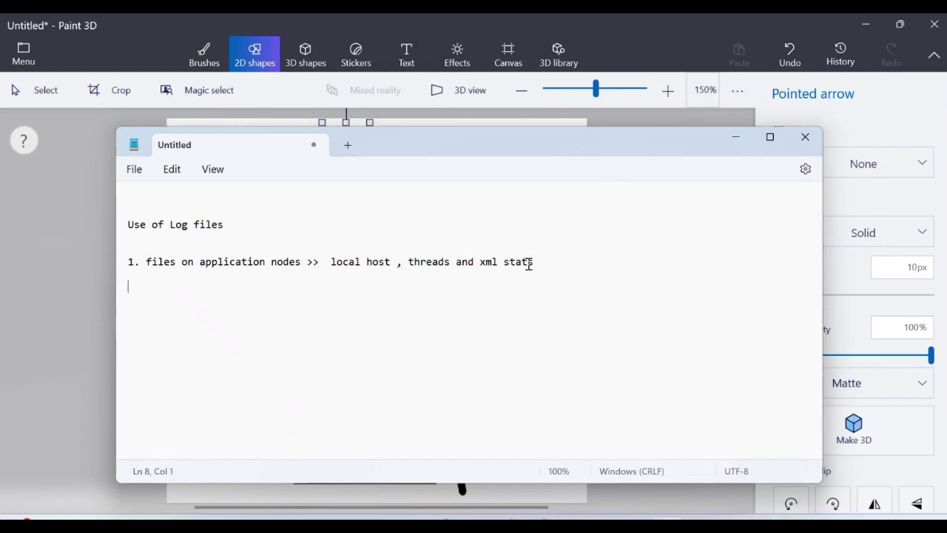
Add items '2. tables > logs or transactions logs' and '3. mail,loadbalancer and mid server'.
left_click(547, 265)
left_click(559, 276)
type("2. tables > logs or trans")
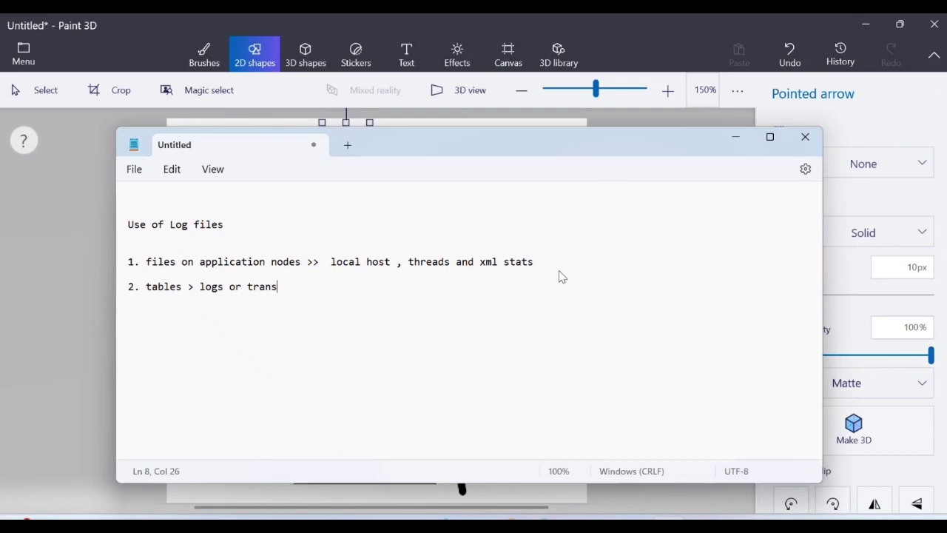
type("actions logn")
key("Return")
key("Return")
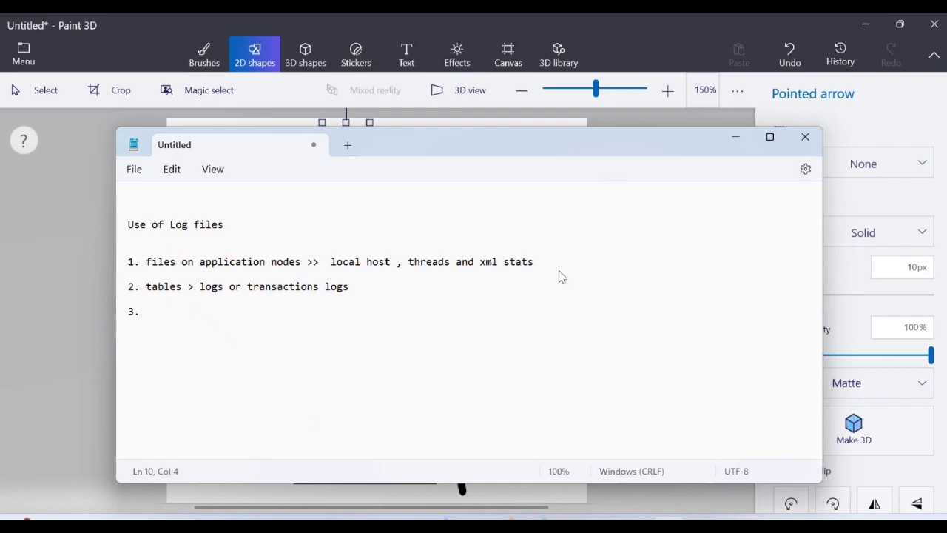
type("3. mail,loadbala")
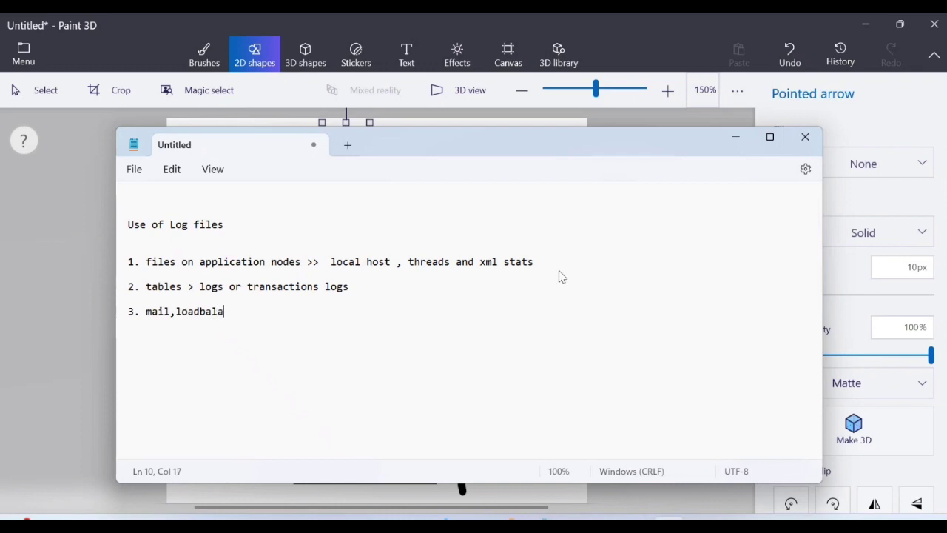
type("ncer and mid server")
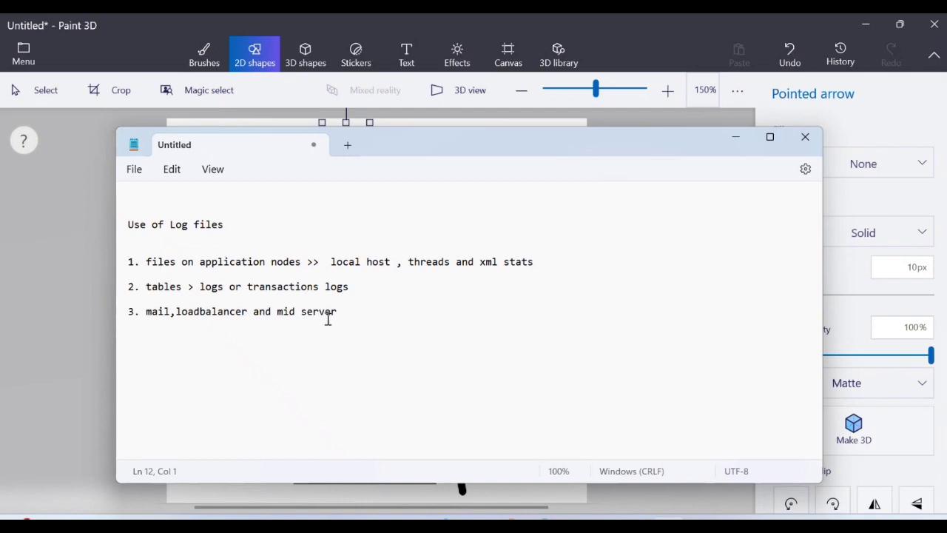
left_click_drag(337, 313, 148, 254)
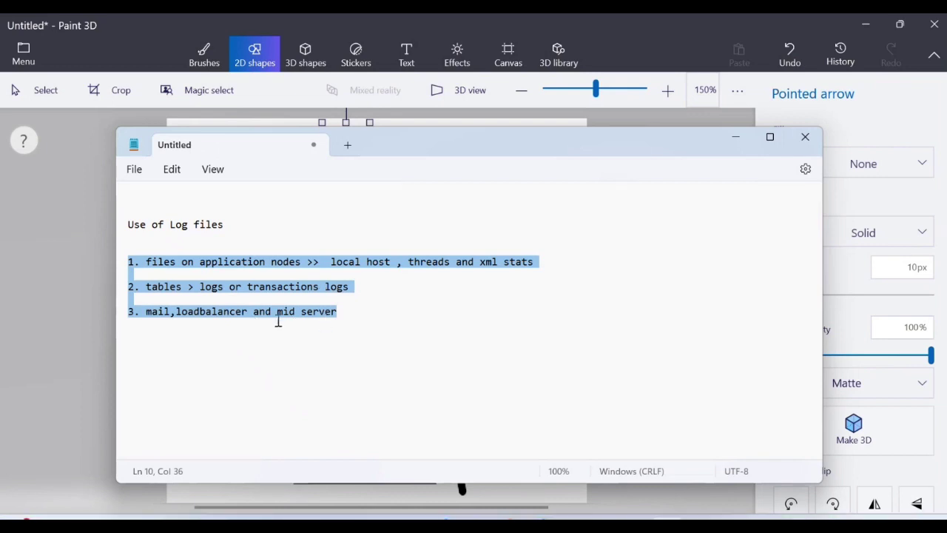
left_click(368, 319)
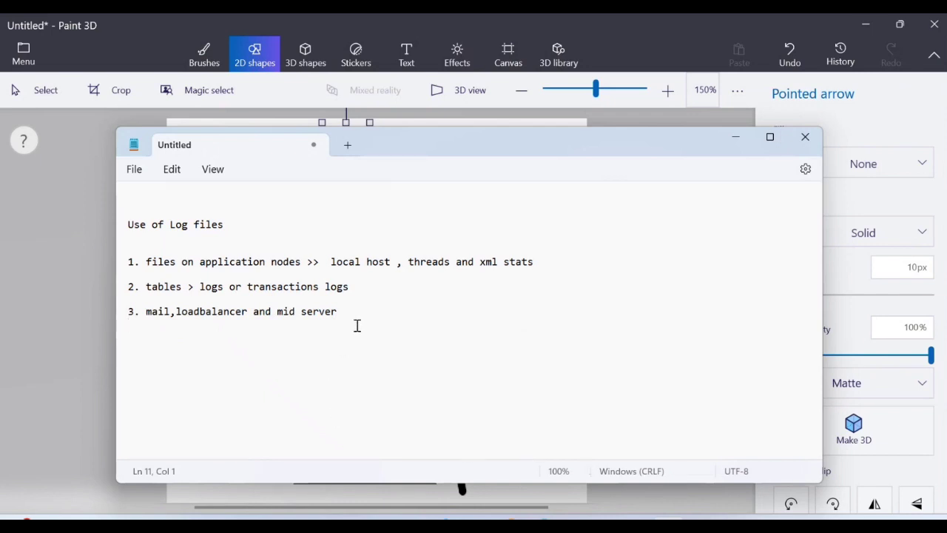
Add notes 'field > acl or ui policy', 'form load slowly > database issue or nodes', 'email > mail server issue or users outlook issue'.
key("Return")
key("Return")
type("filed")
key("BackSpace")
key("BackSpace")
key("BackSpace")
key("BackSpace")
type("eld > acl")
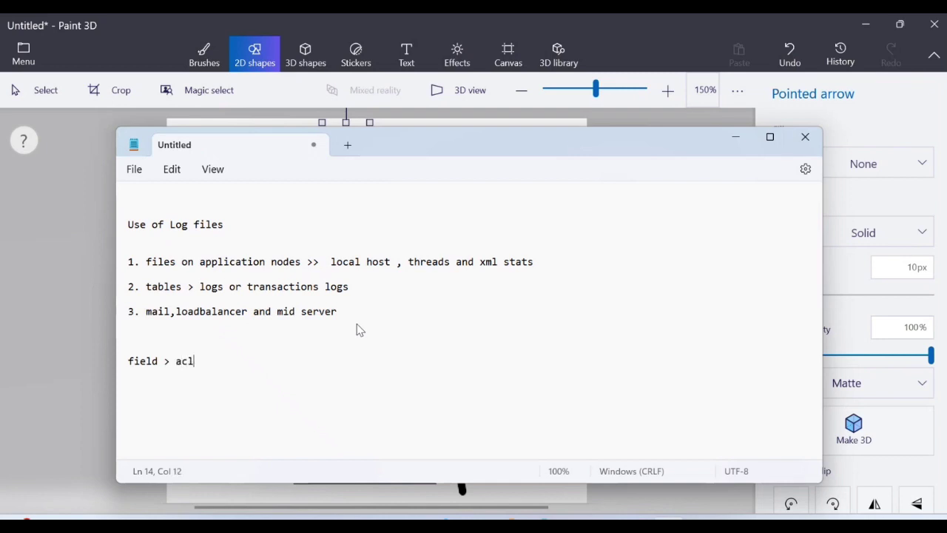
type(" or ui policy")
key("Return")
key("Return")
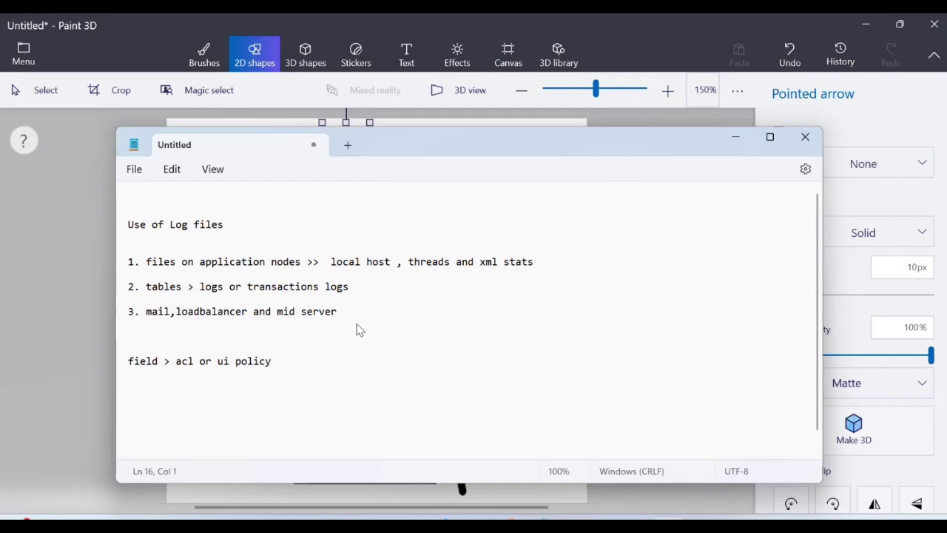
type("form loa")
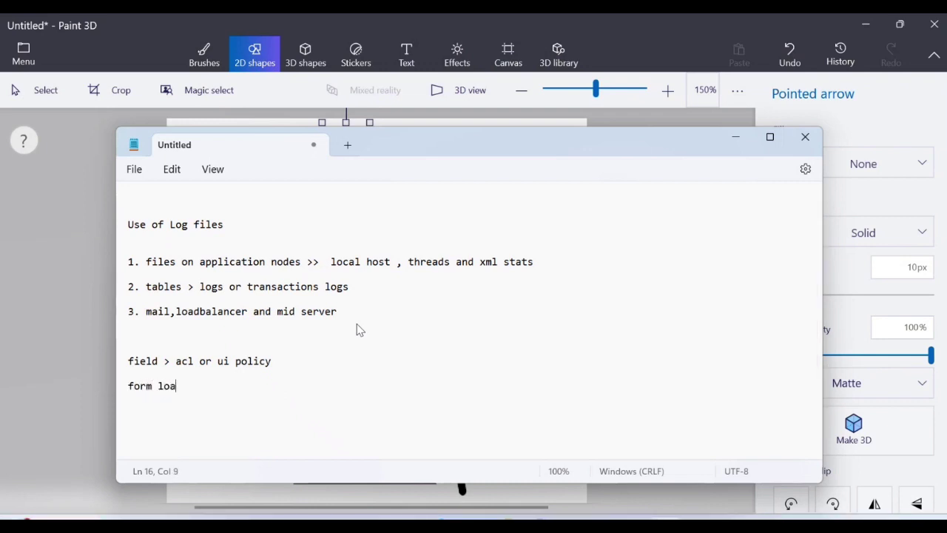
type("d slowly > datab")
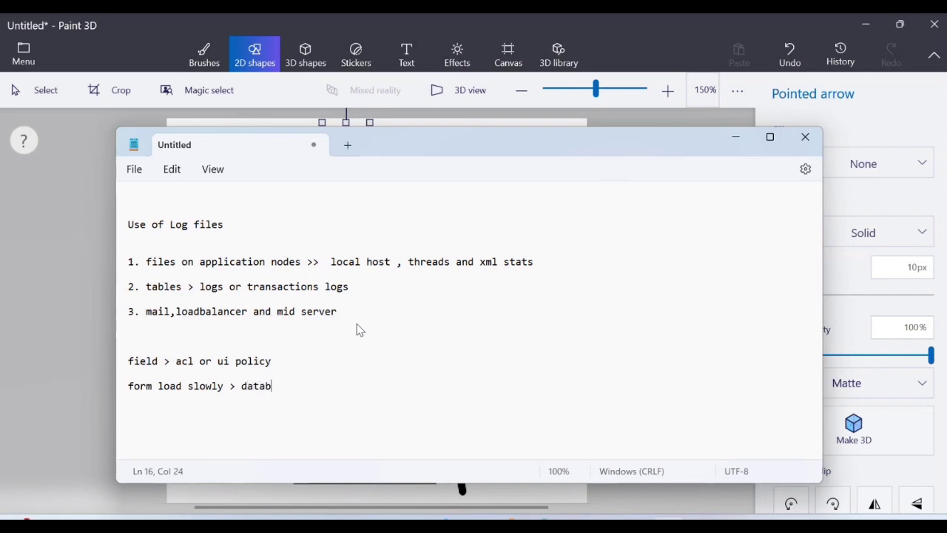
type("ase issue or nodes")
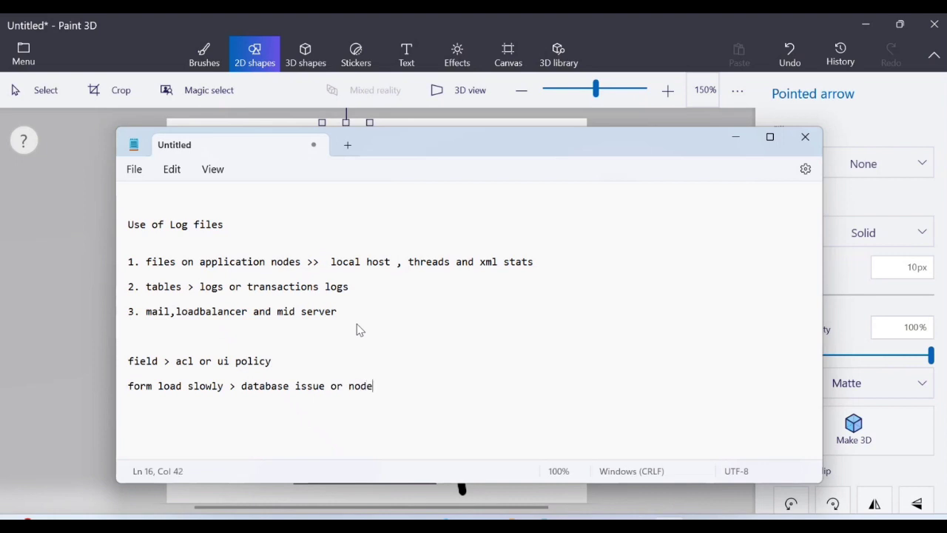
key("Return")
key("Return")
type("email > mail server iss")
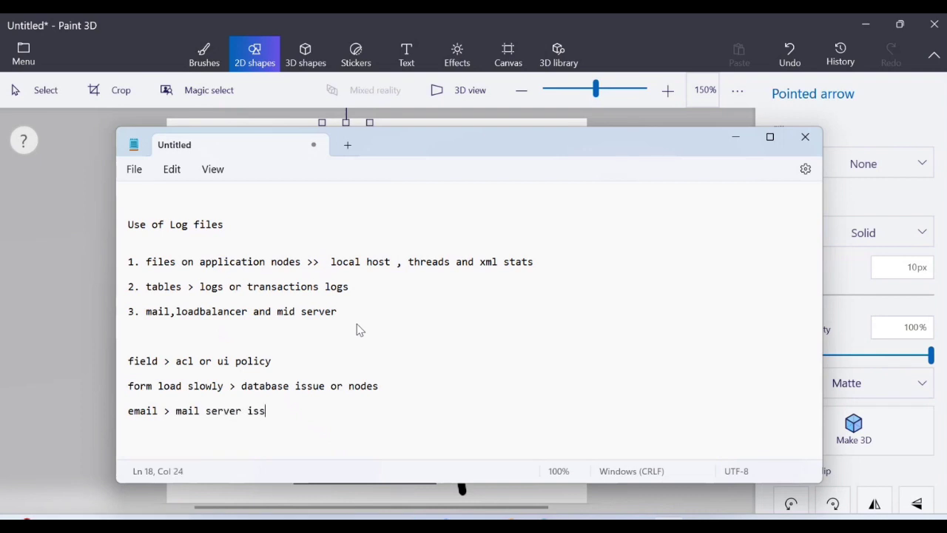
type("ue or users outlook")
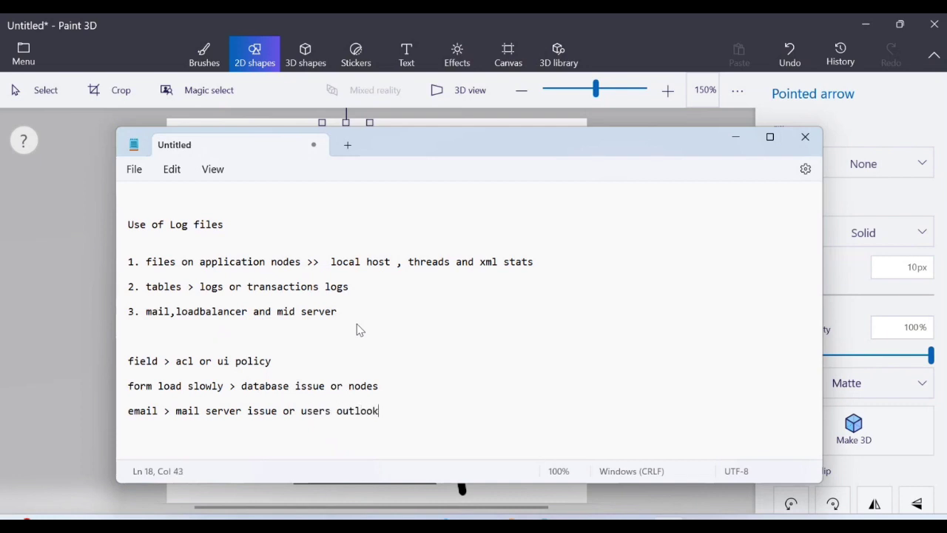
type(" issue")
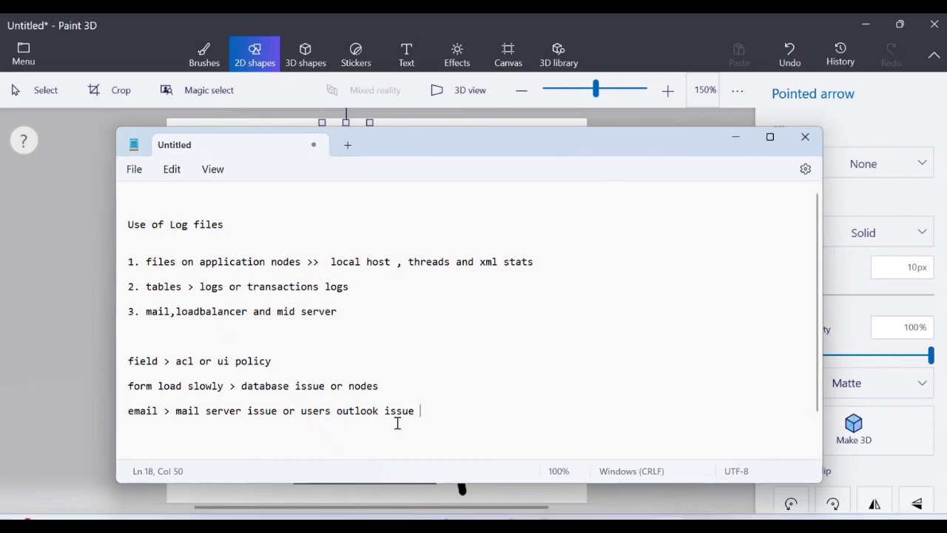
left_click_drag(424, 410, 163, 361)
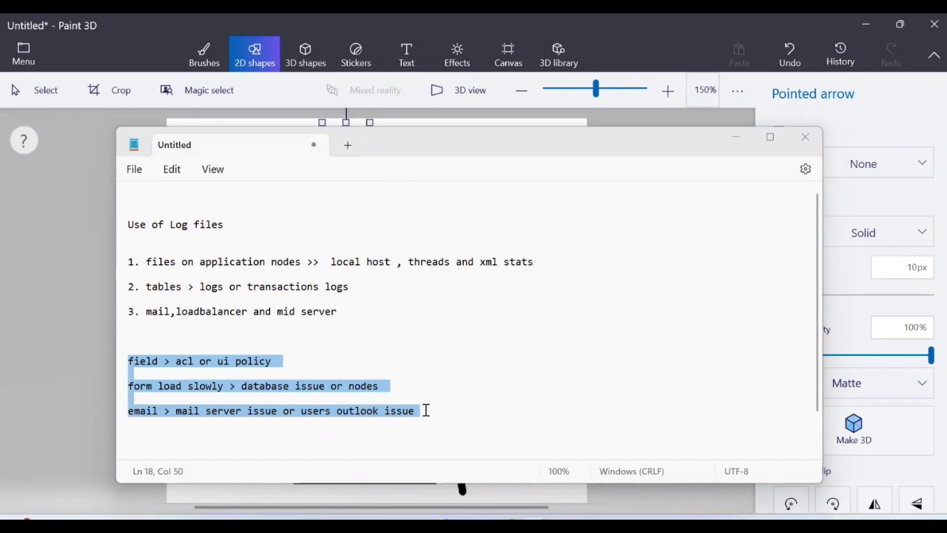
scroll(446, 358, "down", 1)
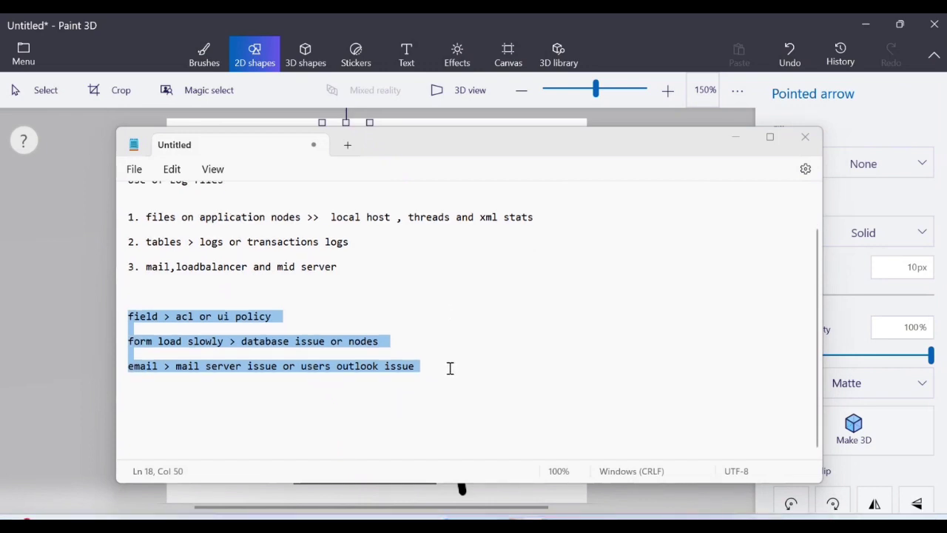
Write 'Deleted reocods' followed by lines 'transaction logs', 'stats' and 'local host log'.
left_click(449, 368)
key("Return")
key("Return")
key("Return")
key("Return")
key("Return")
key("Return")
key("Return")
key("Return")
key("Return")
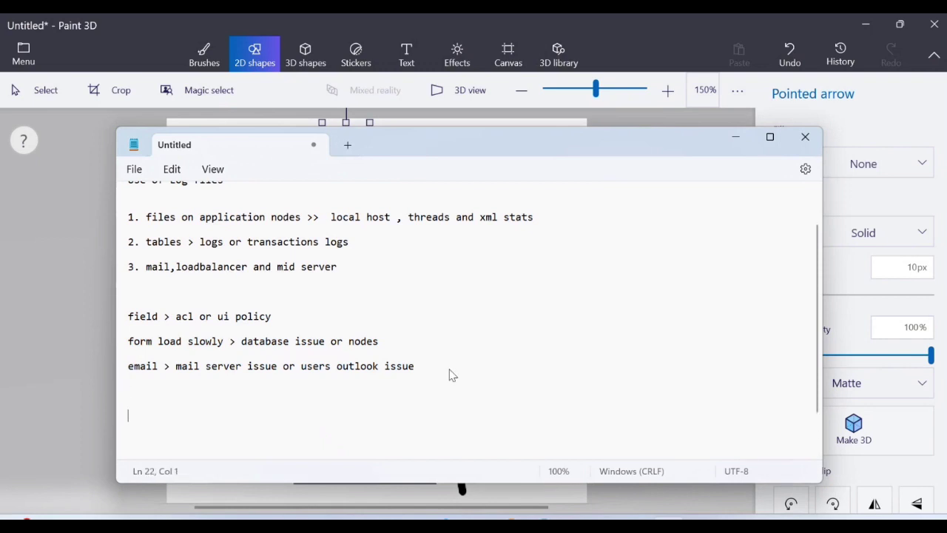
key("Return")
key("Return")
key("Return")
key("Return")
key("Return")
key("Return")
key("Return")
key("Return")
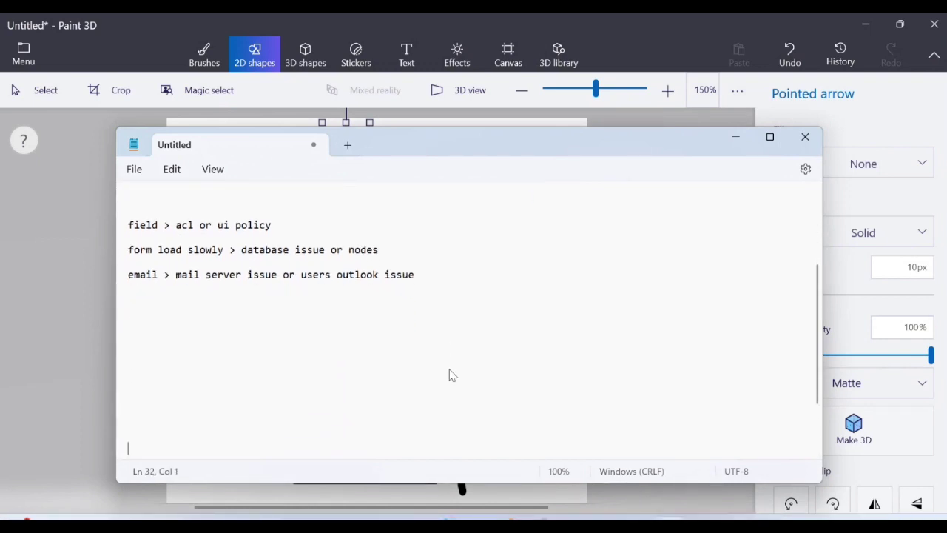
left_click(192, 305)
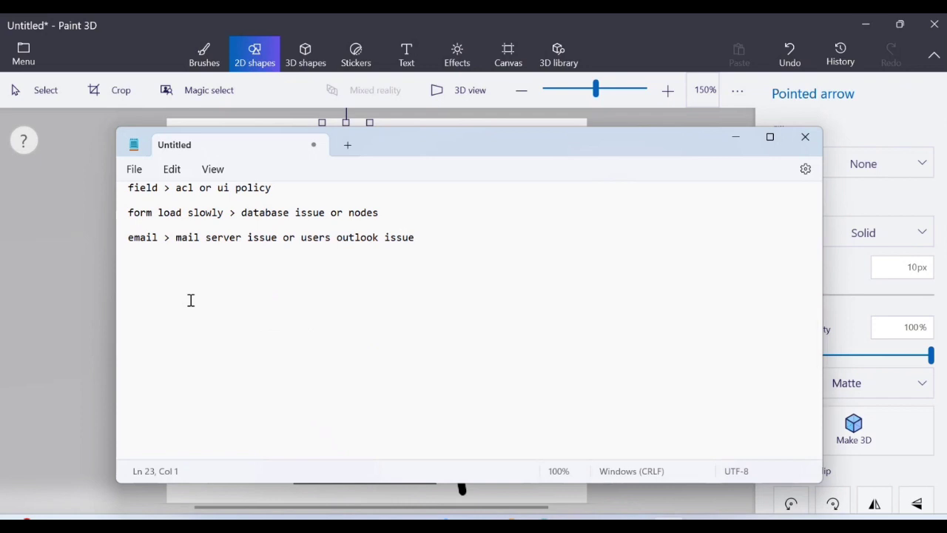
type("Deleted reocods  tran")
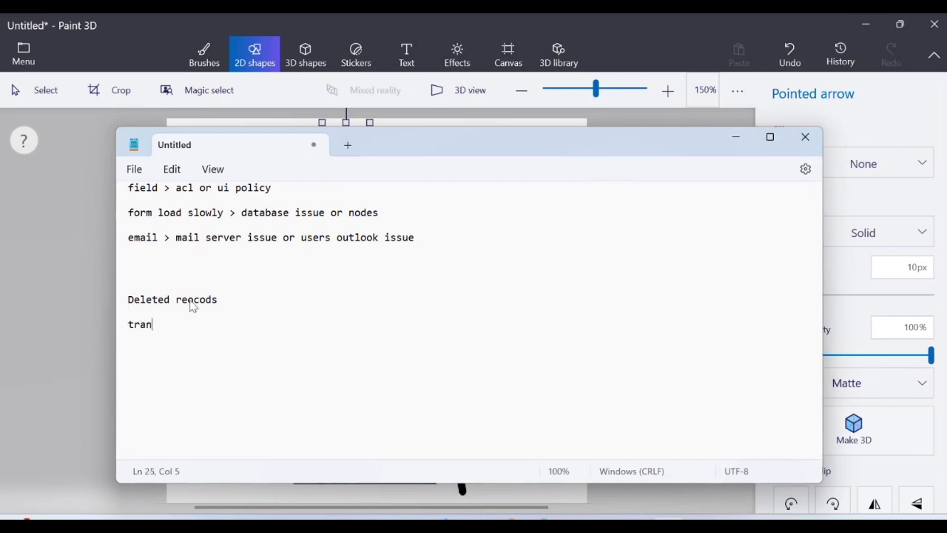
type("saction logs")
key("Return")
key("Return")
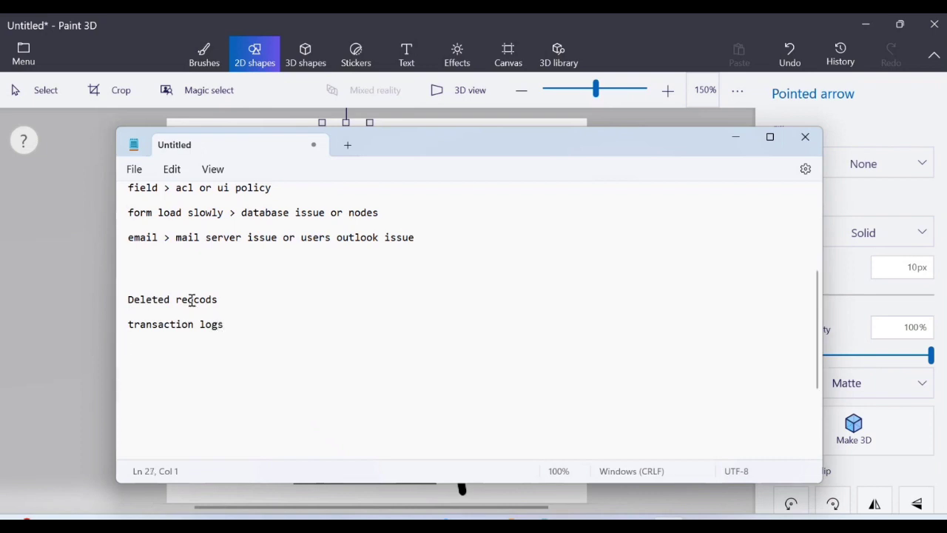
type("stats")
key("Return")
type("loc")
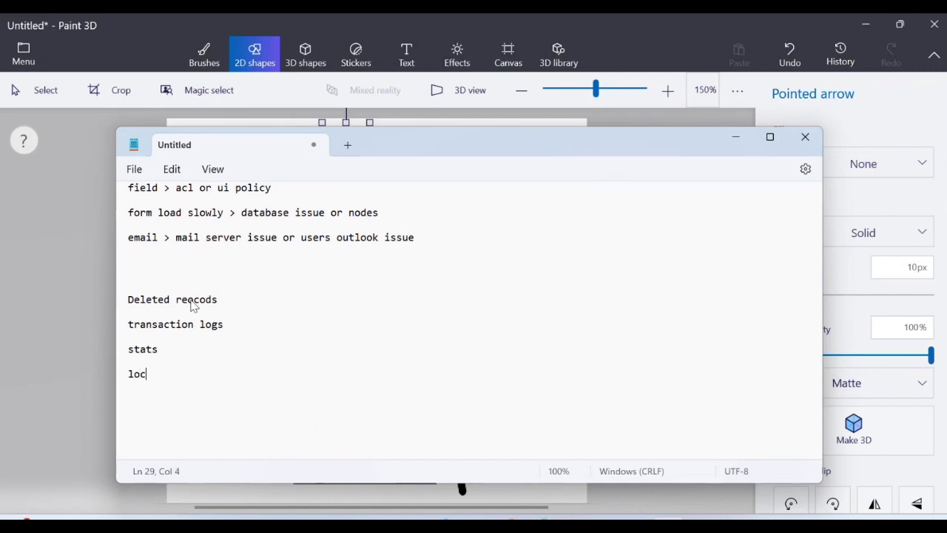
type("al host log")
key("Return")
key("Return")
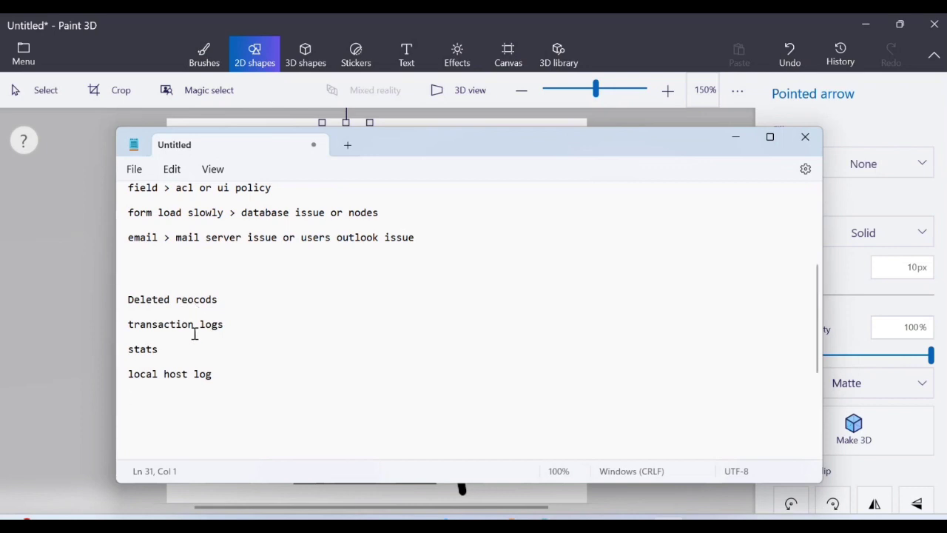
Add a '>' arrow after 'Deleted reocods'.
left_click(222, 375)
left_click_drag(215, 375, 129, 306)
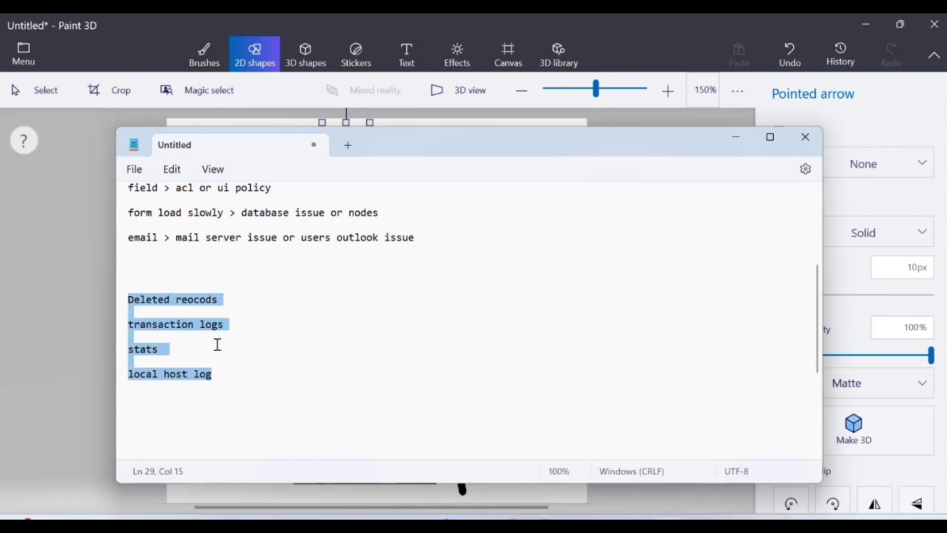
left_click(225, 300)
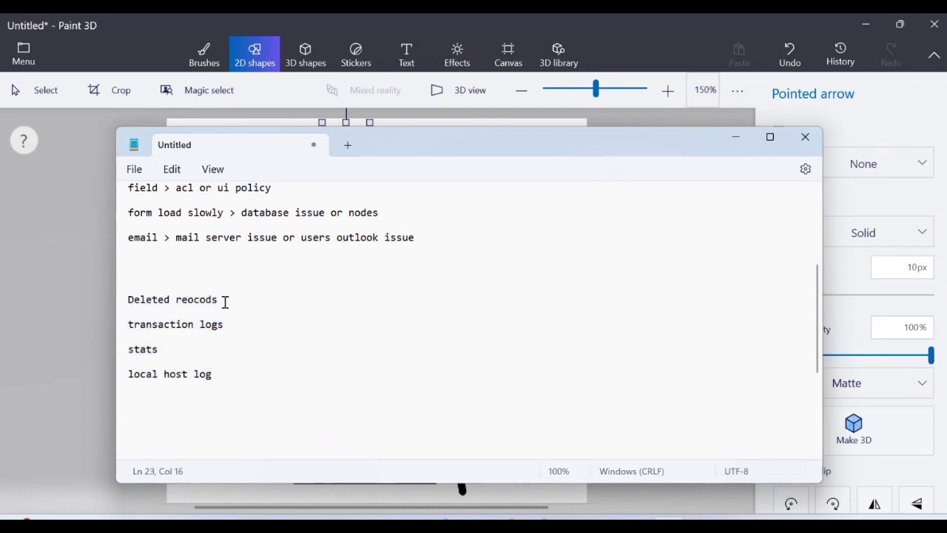
type(">")
left_click(854, 25)
Open the All Incidents list in ServiceNow from the application navigator.
left_click(866, 25)
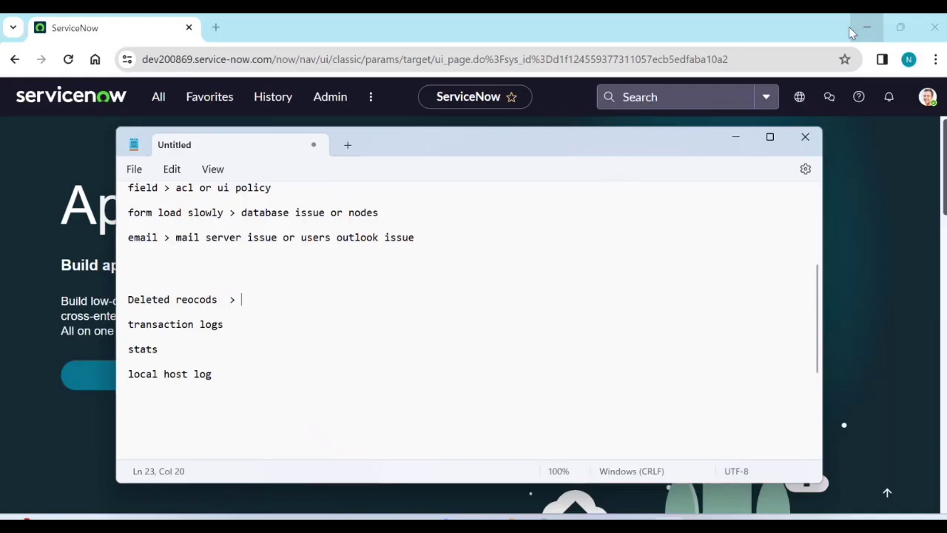
left_click(735, 137)
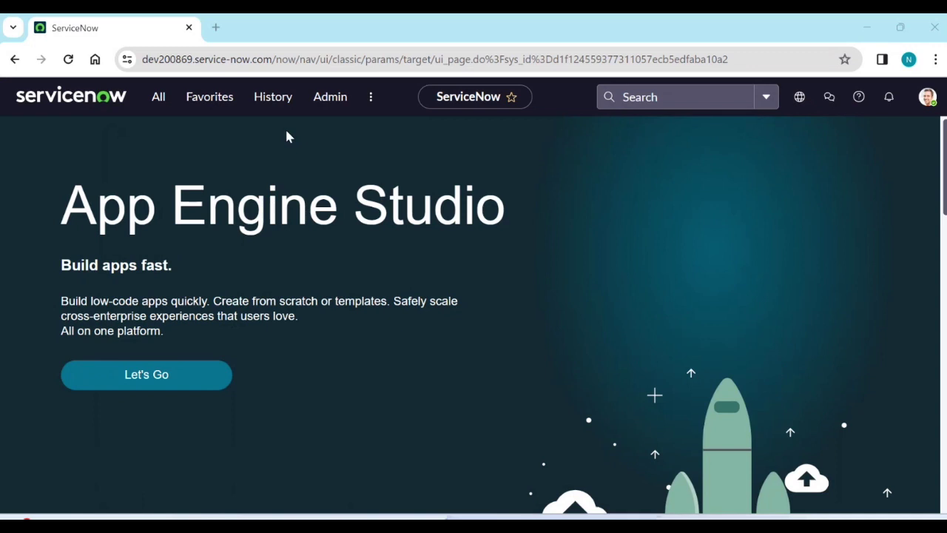
left_click(152, 99)
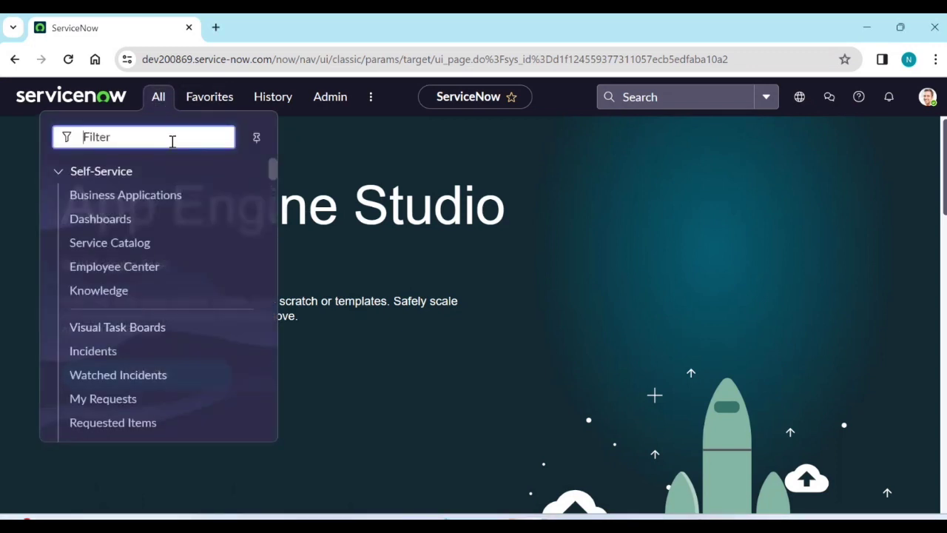
type("incident")
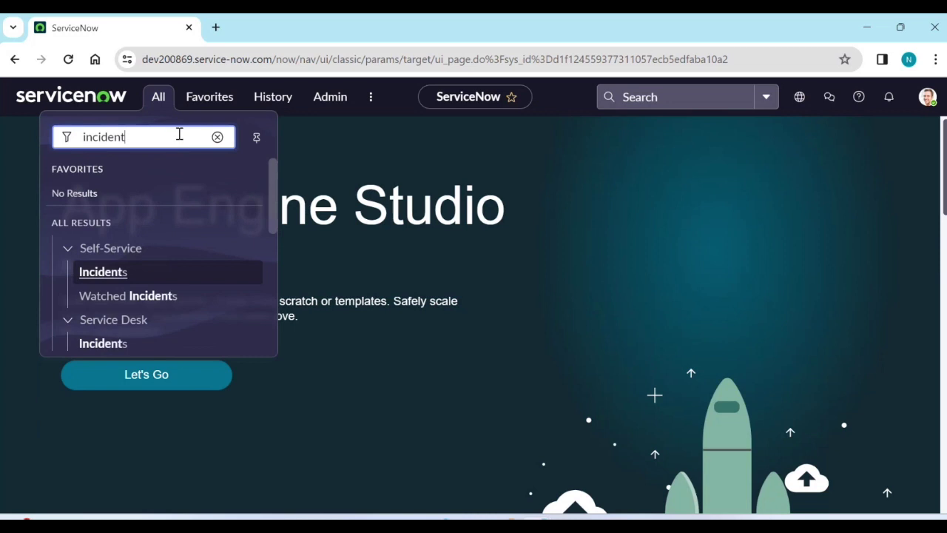
scroll(200, 268, "down", 5)
left_click(96, 216)
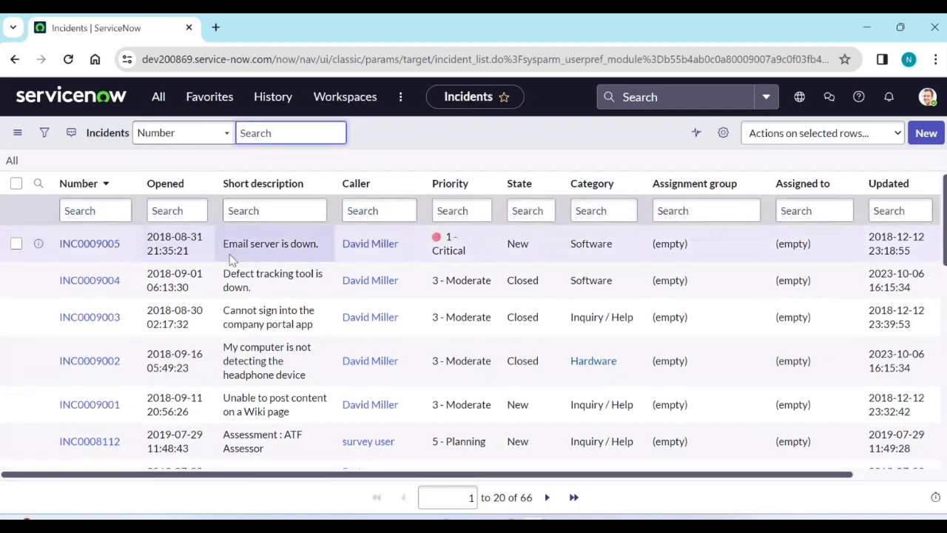
Delete incident INC0009005 via Actions on selected rows and confirm.
left_click(16, 243)
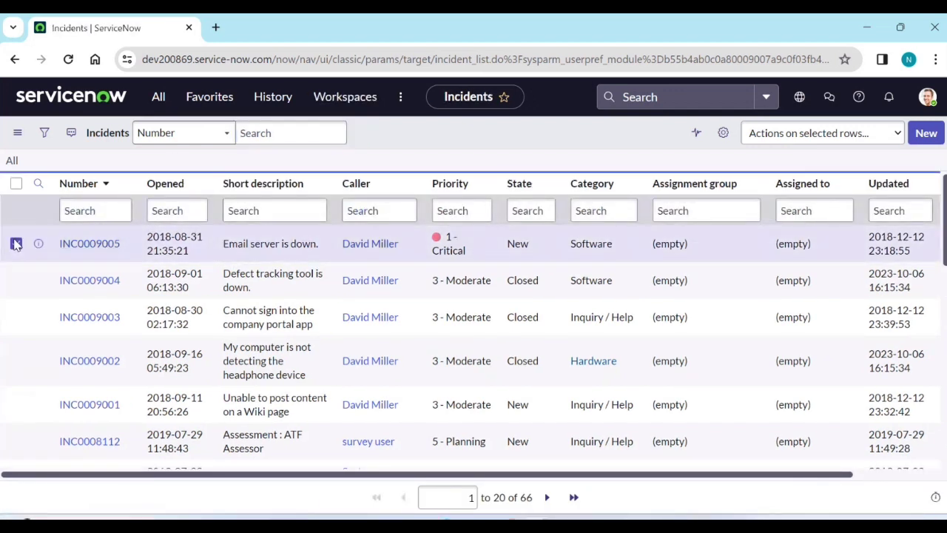
left_click(790, 140)
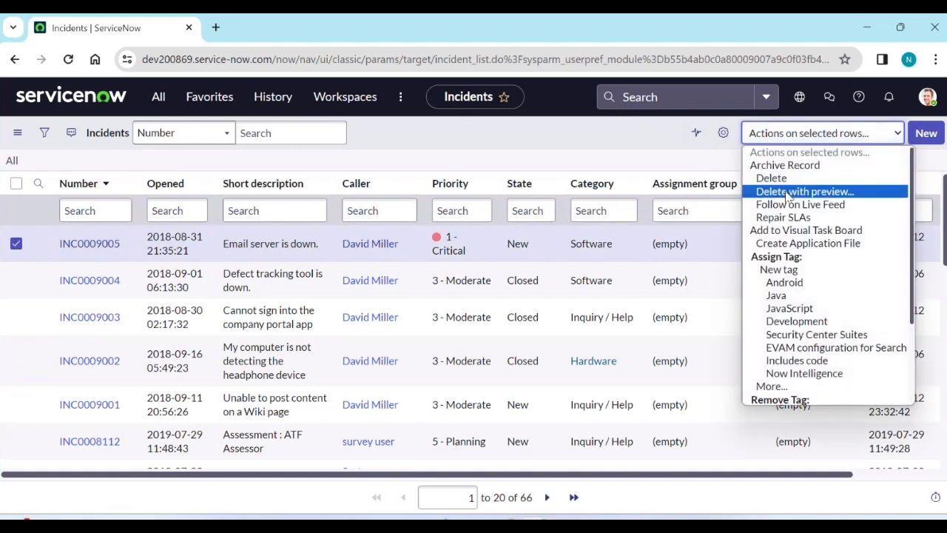
left_click(786, 176)
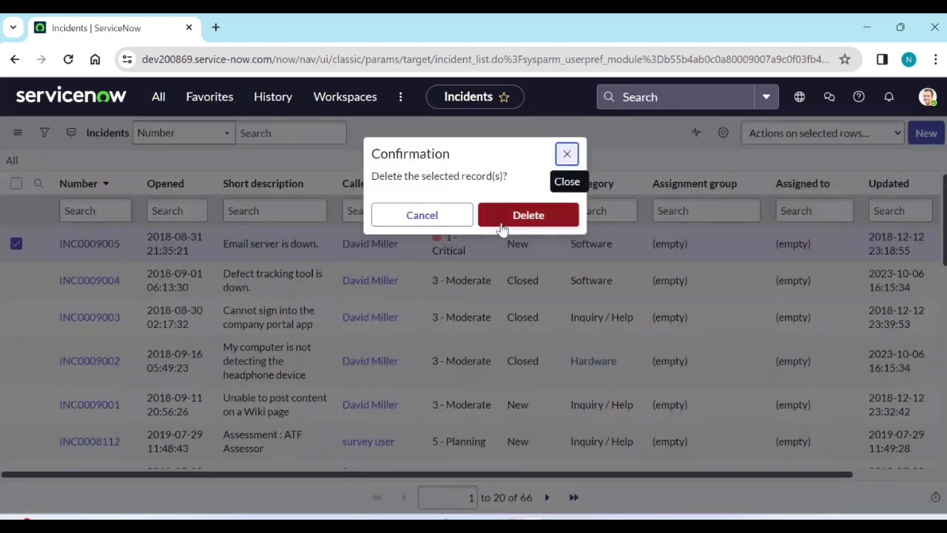
left_click(501, 227)
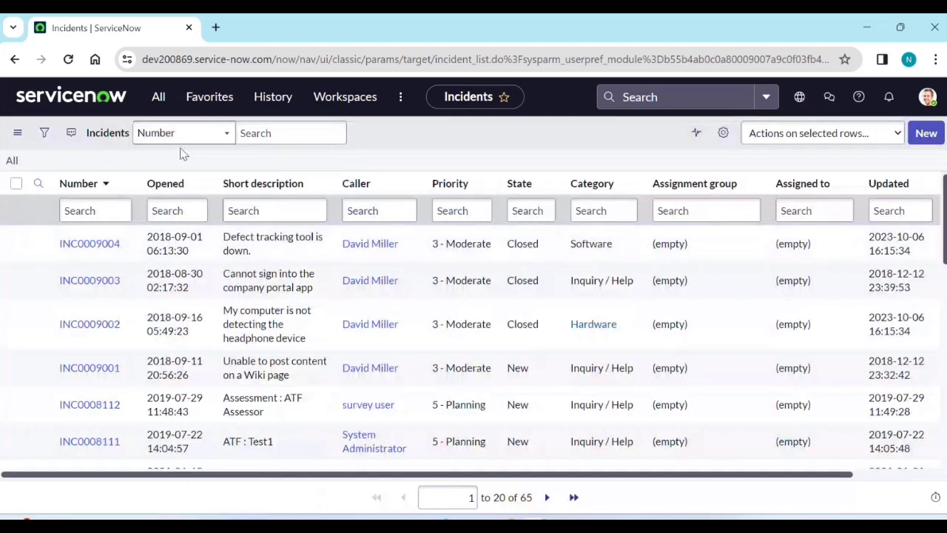
Filter the application navigator for 'deleted records'.
left_click(164, 109)
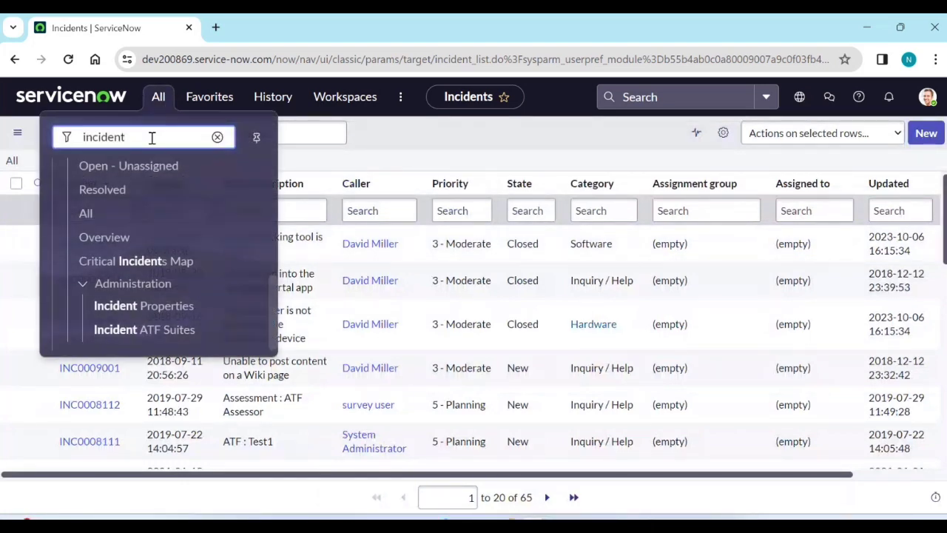
double_click(152, 137)
type("dele")
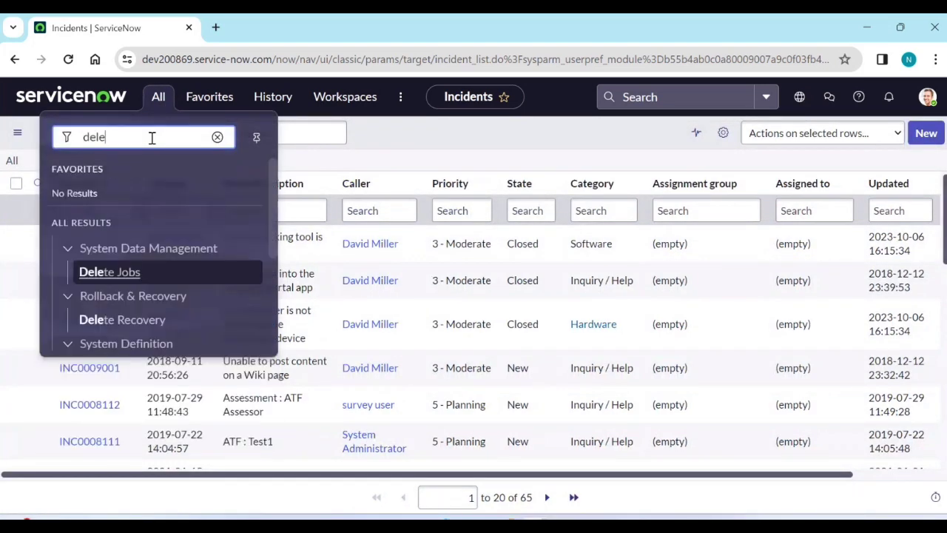
type("ted records")
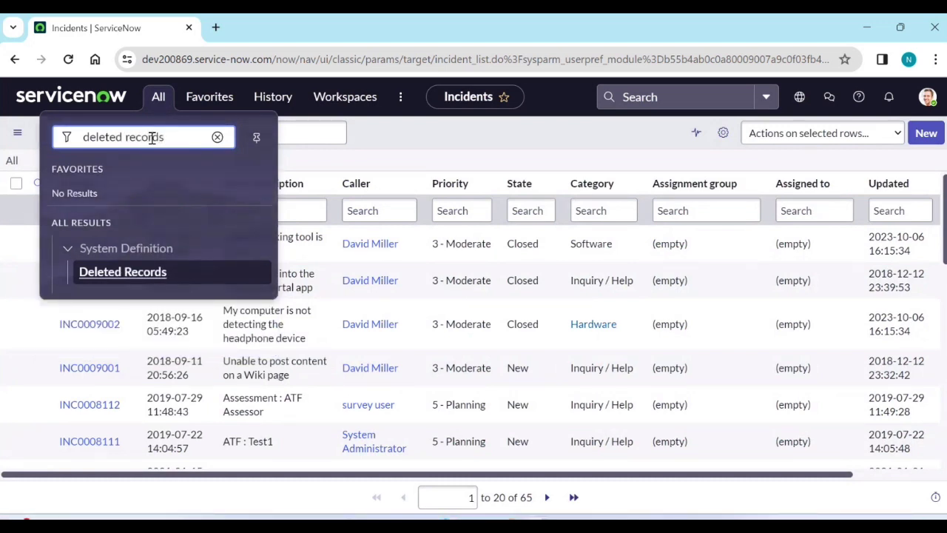
Open Deleted Records in a new browser tab and switch to it.
middle_click(139, 274)
left_click(270, 30)
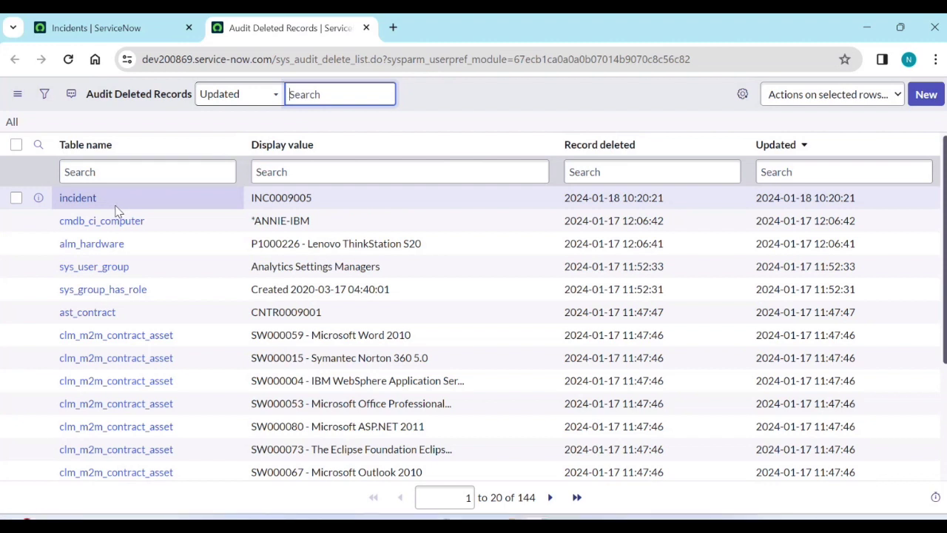
Add 'no_audit_delete' after 'Deleted reocods >' in the notes, then minimize Notepad.
key("alt+Tab")
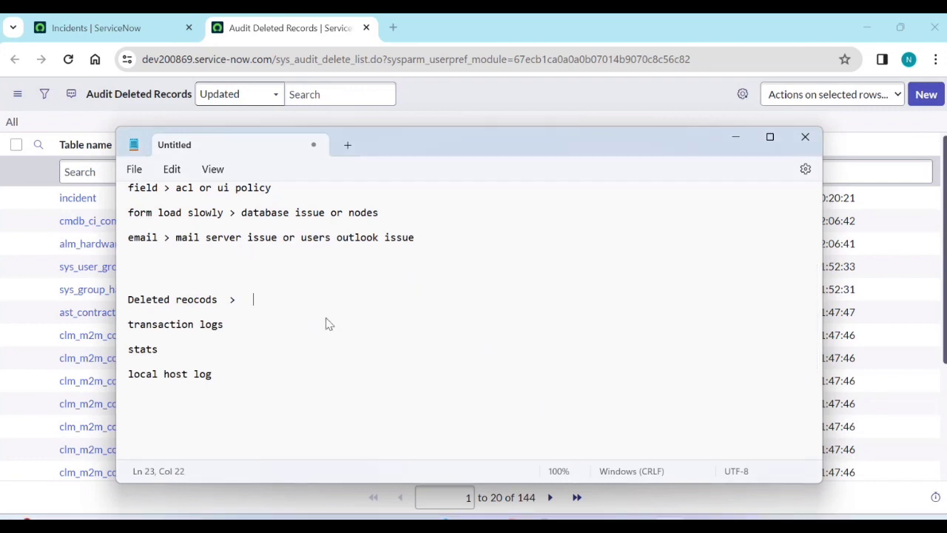
type("no_audit_delete")
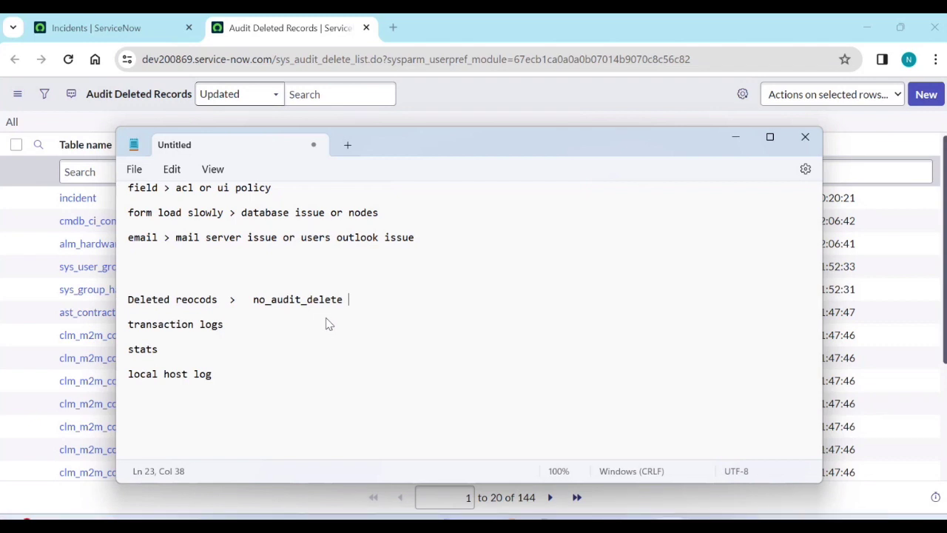
left_click(740, 144)
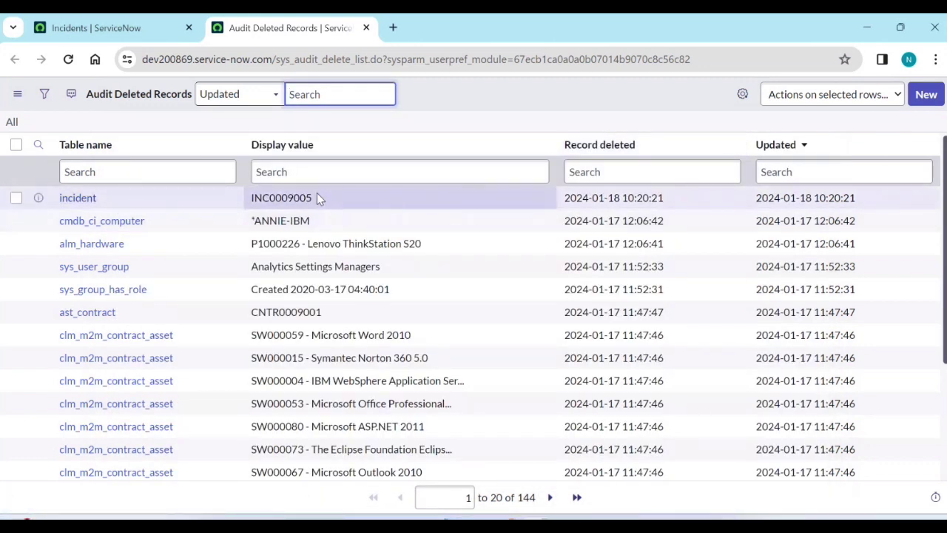
Open INC0009005's deleted record and recover it, confirming with 'yes'.
left_click(90, 198)
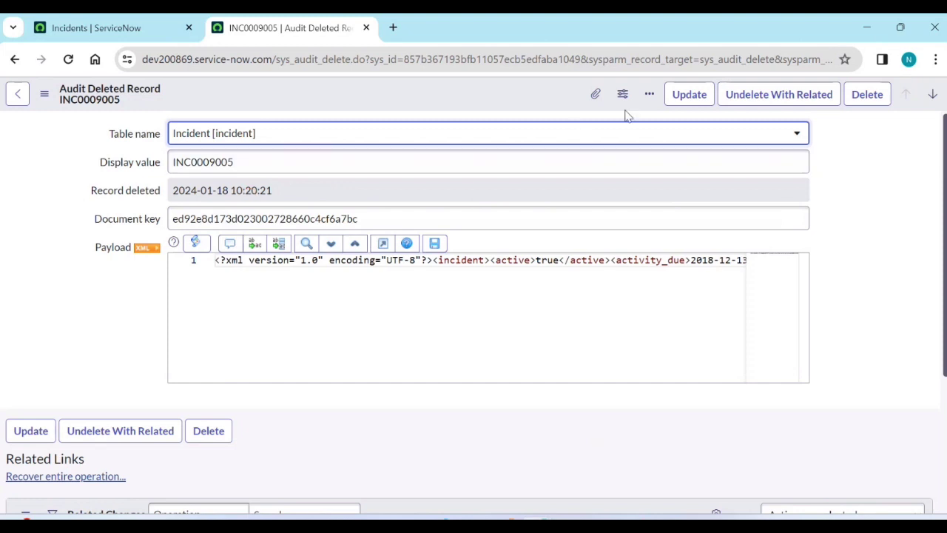
left_click(807, 96)
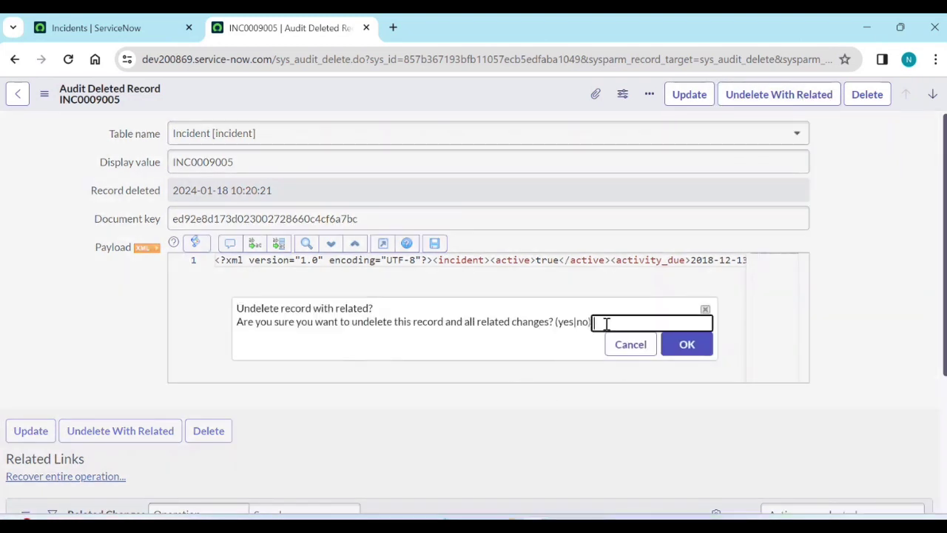
type("yes")
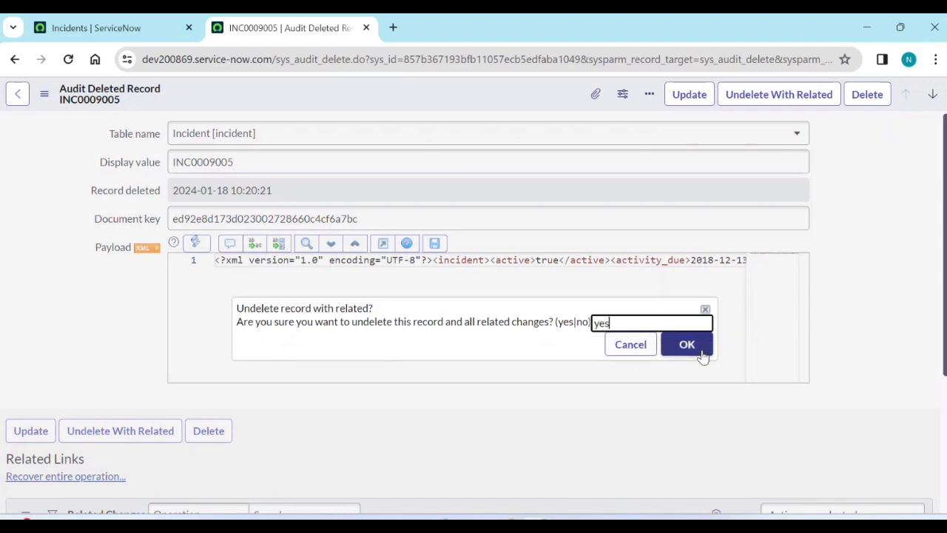
left_click(688, 344)
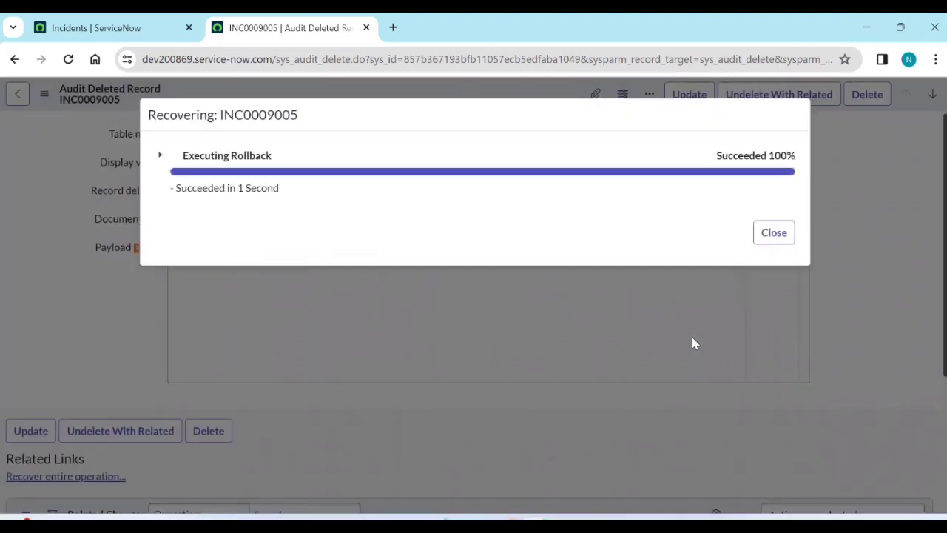
left_click(768, 238)
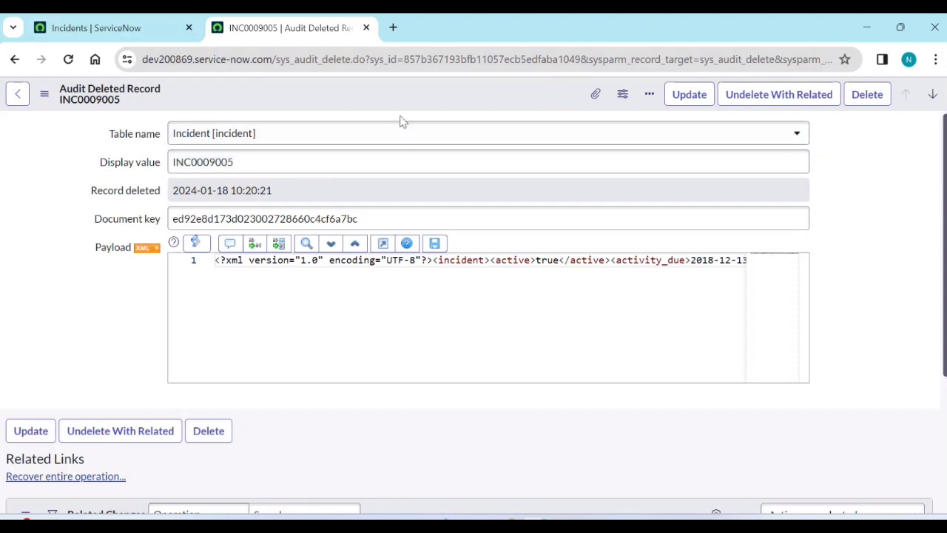
Run the INC0009005 recovery again with 'yes', then go back to the Incidents tab.
left_click(751, 99)
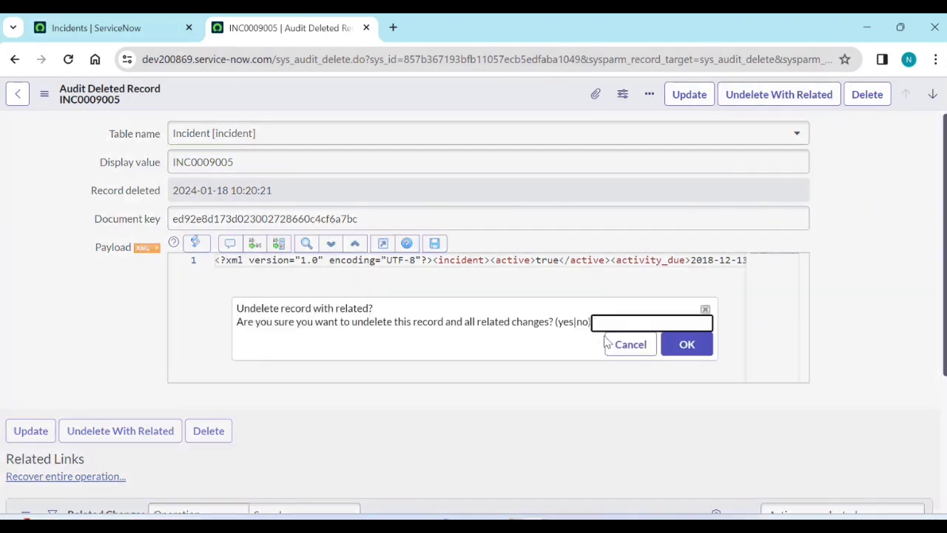
left_click(623, 324)
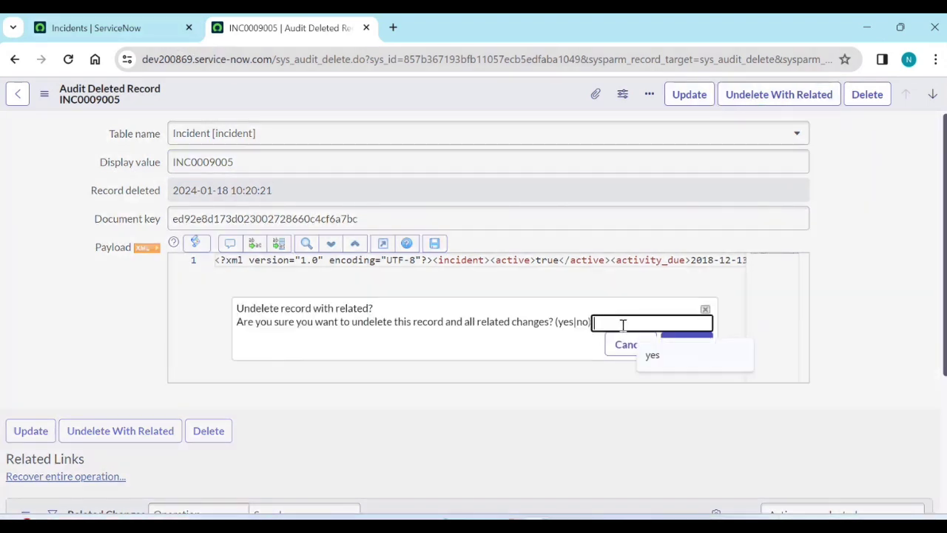
left_click(652, 355)
left_click(681, 347)
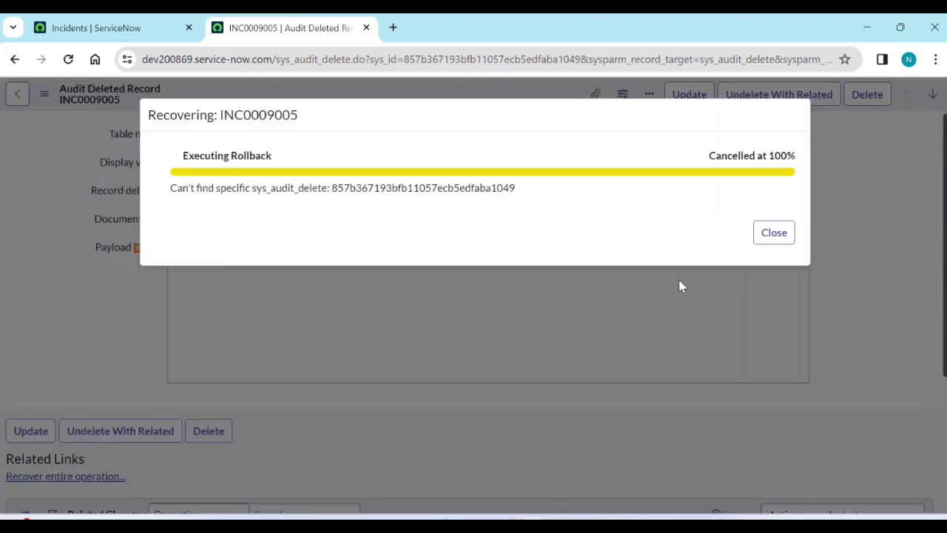
left_click(773, 233)
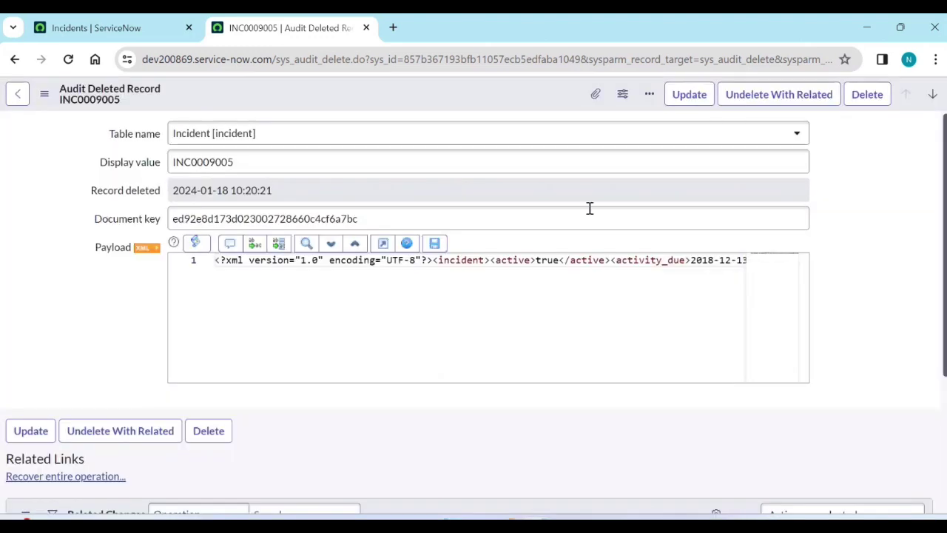
left_click(133, 35)
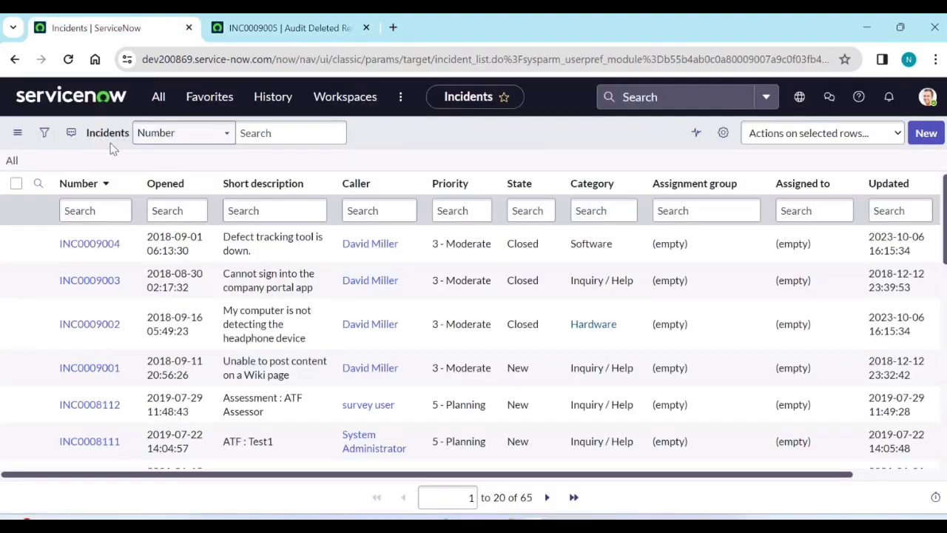
Reload the full incident list to confirm INC0009005 is restored.
left_click(11, 165)
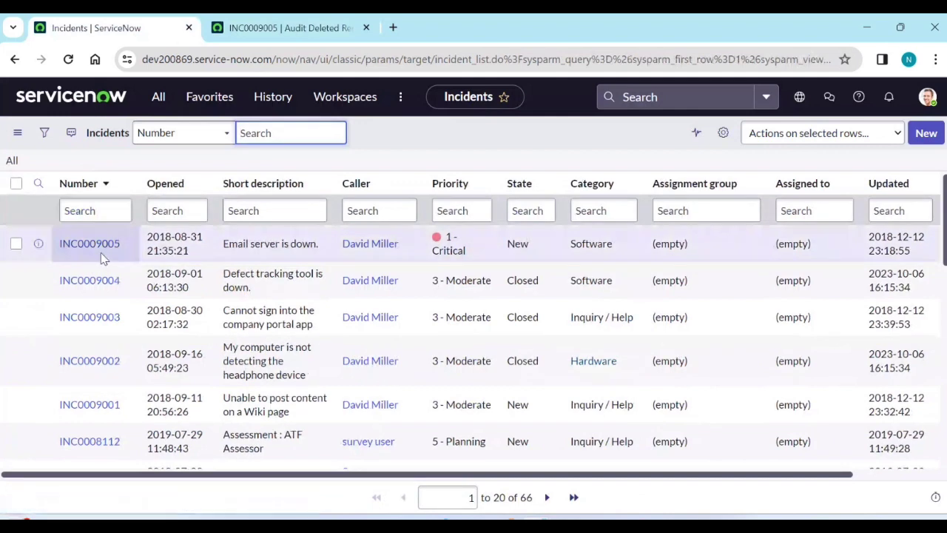
left_click(277, 28)
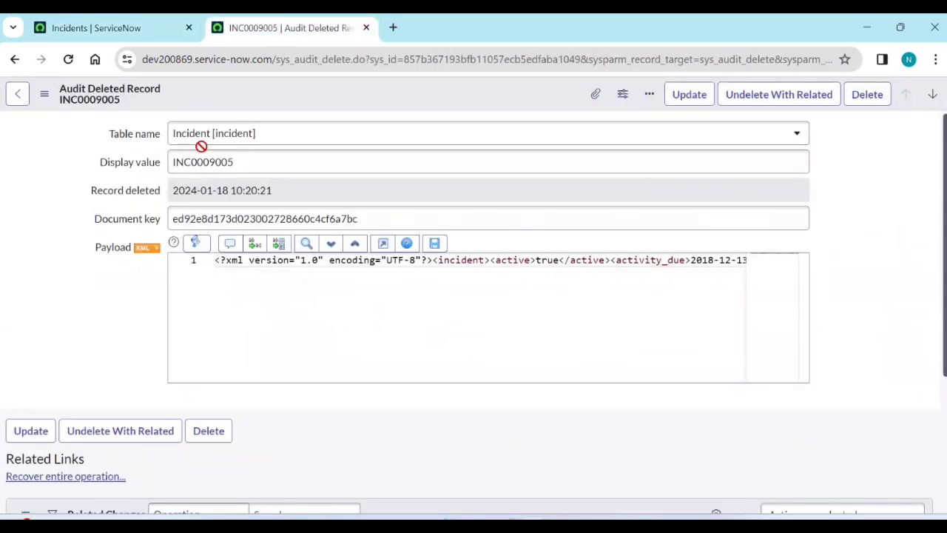
left_click(14, 60)
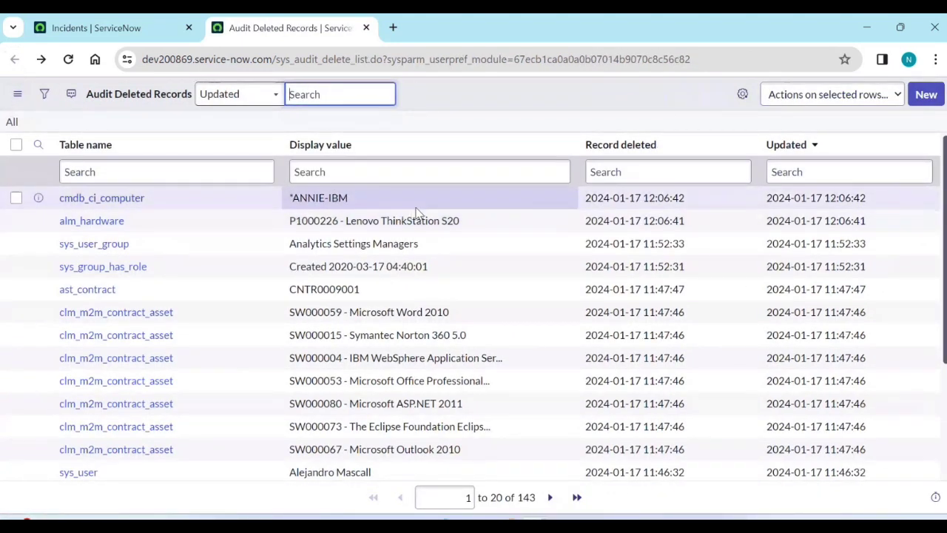
left_click(131, 27)
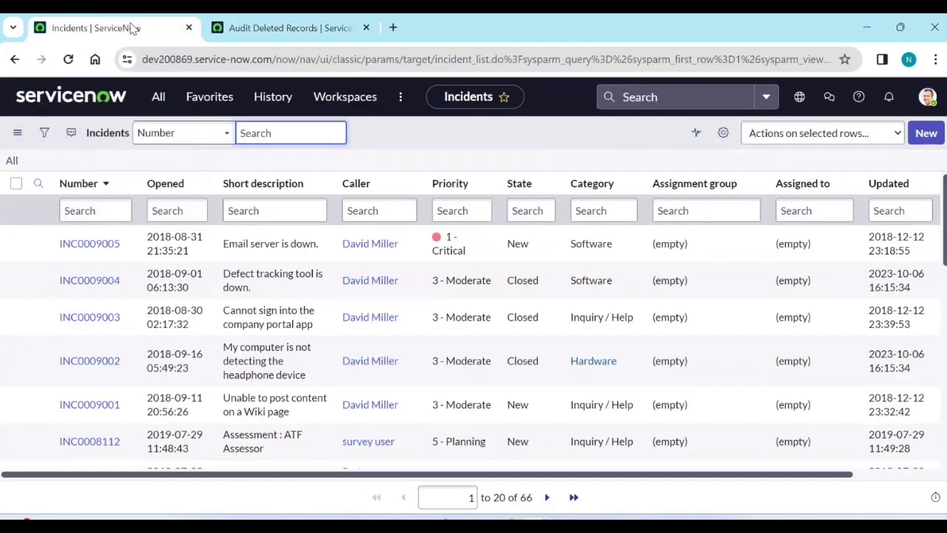
Open INC0009005 in a new tab and scroll to its empty Task SLAs list.
middle_click(95, 246)
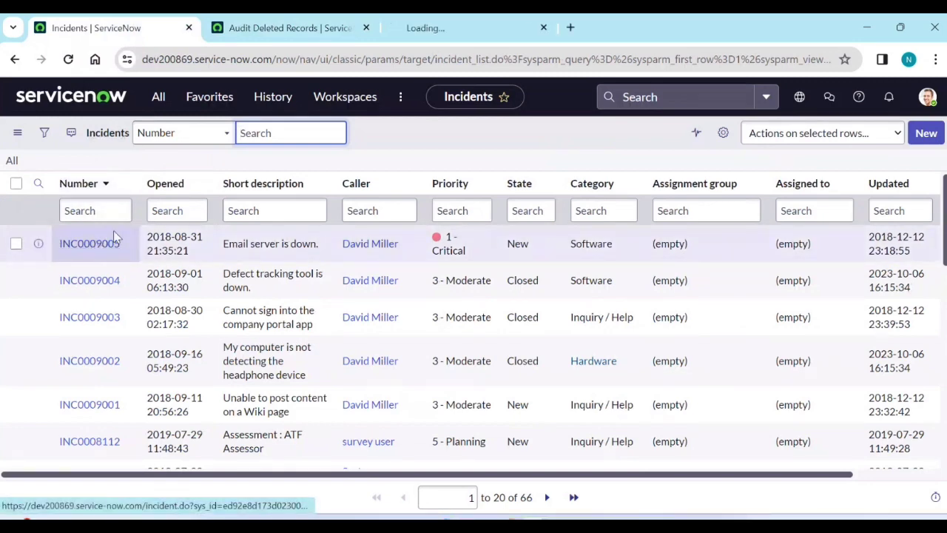
left_click(482, 29)
scroll(425, 228, "down", 10)
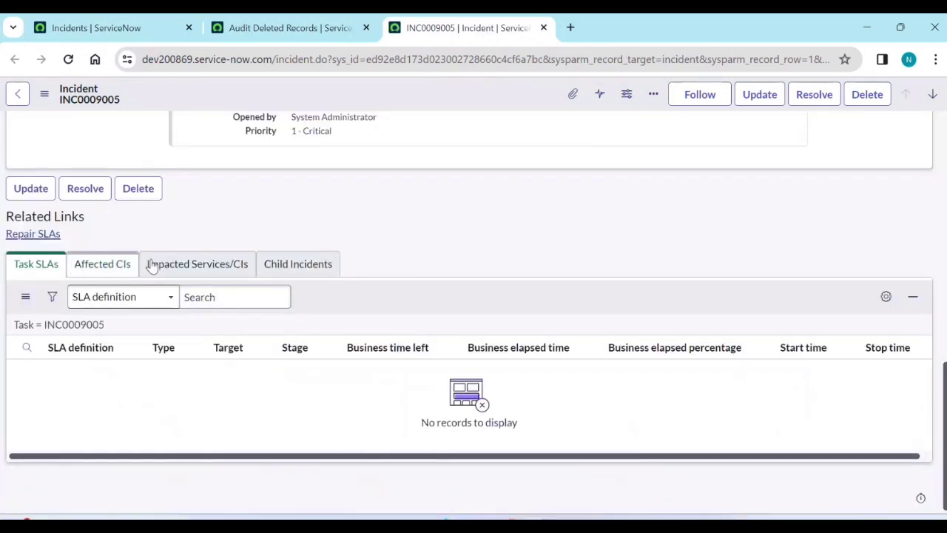
left_click(276, 30)
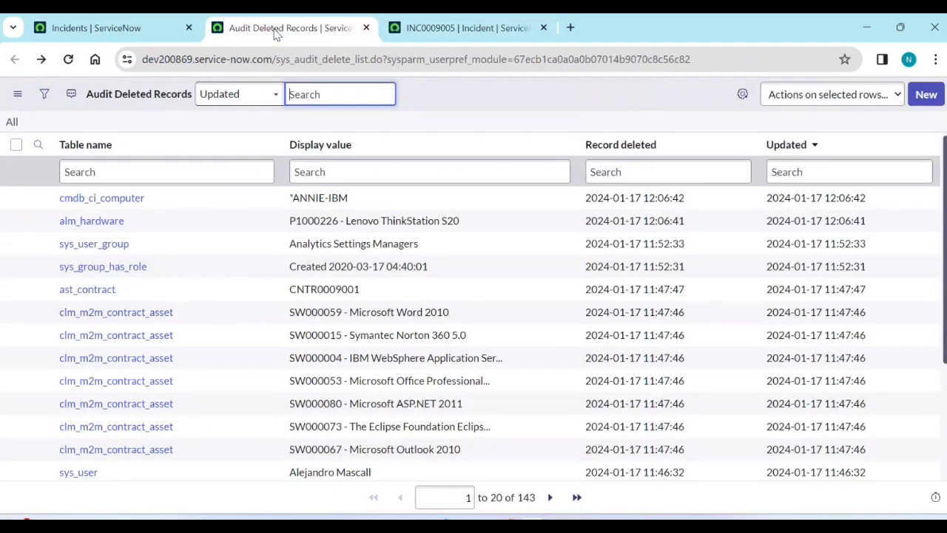
left_click(63, 28)
Open INC0009004 in a new tab and check its empty Task SLAs list.
middle_click(99, 282)
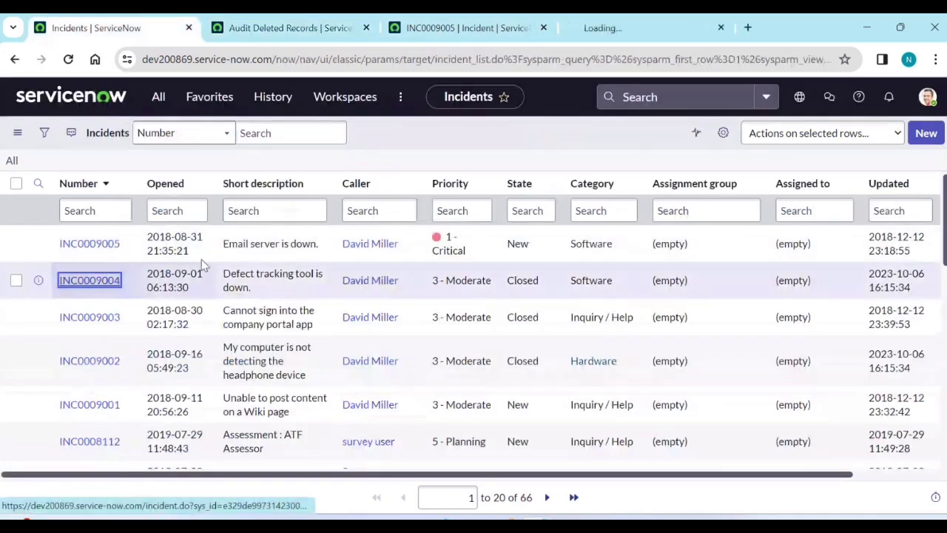
left_click(628, 37)
scroll(281, 348, "down", 10)
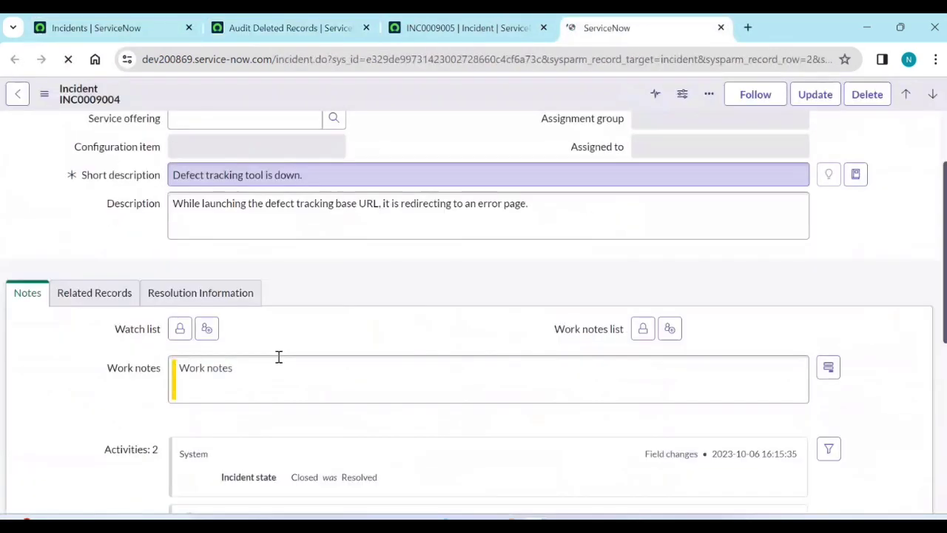
scroll(295, 352, "up", 10)
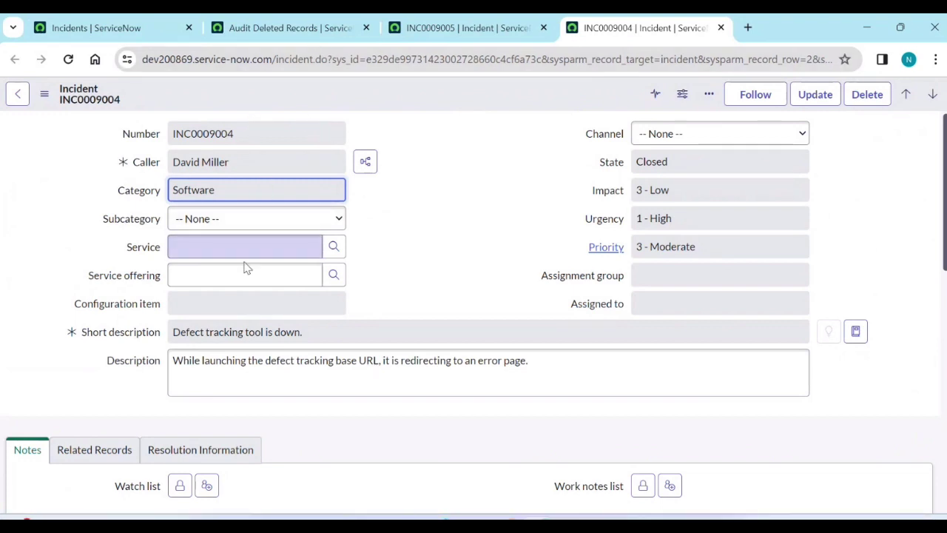
scroll(247, 268, "down", 8)
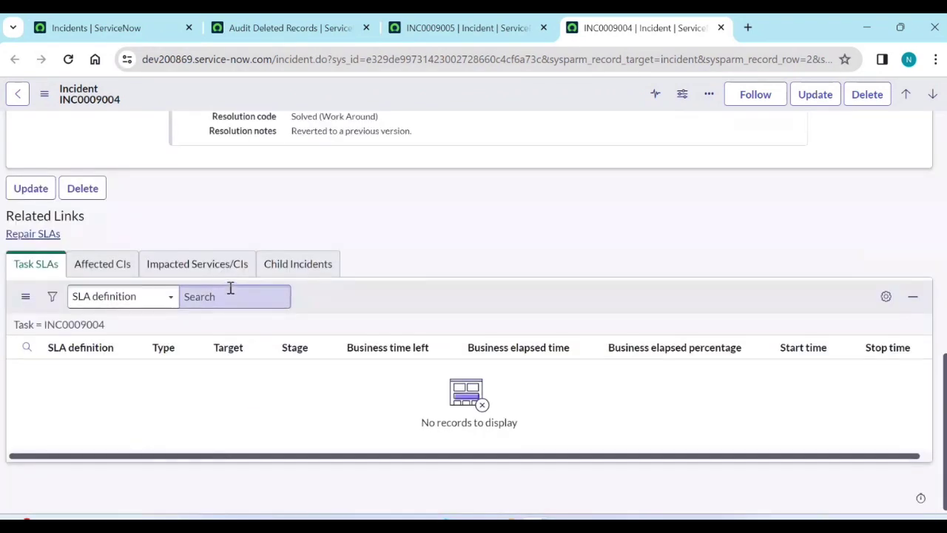
left_click(131, 27)
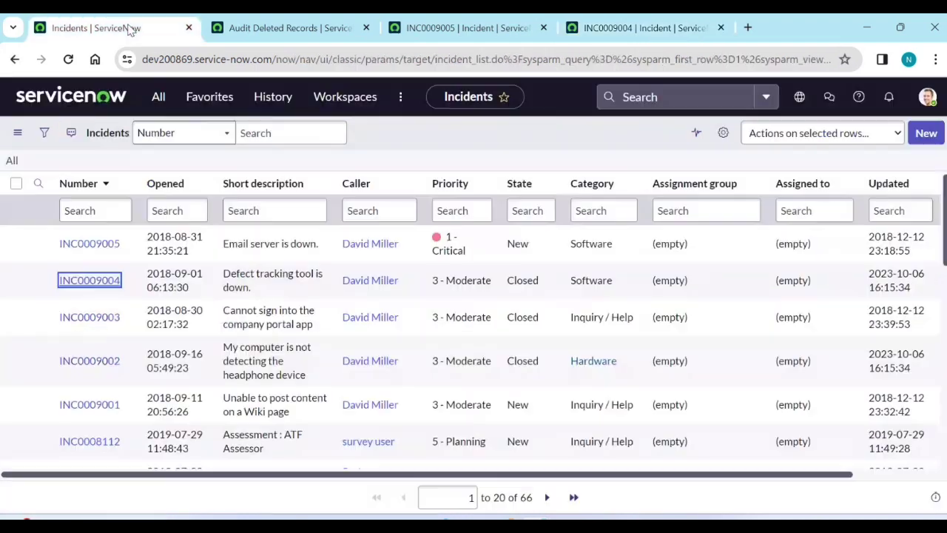
Empty the application navigator filter so no module filter remains.
left_click(158, 106)
triple_click(161, 139)
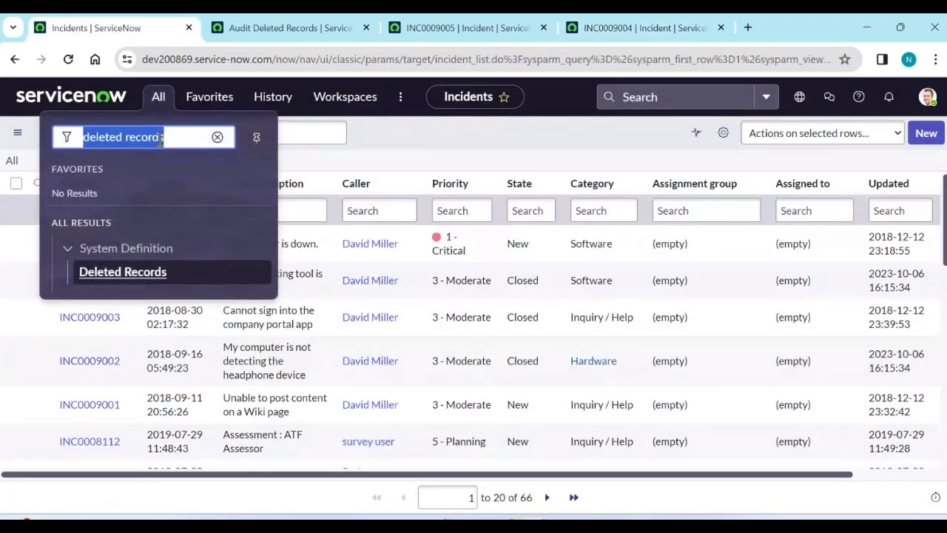
type("cm")
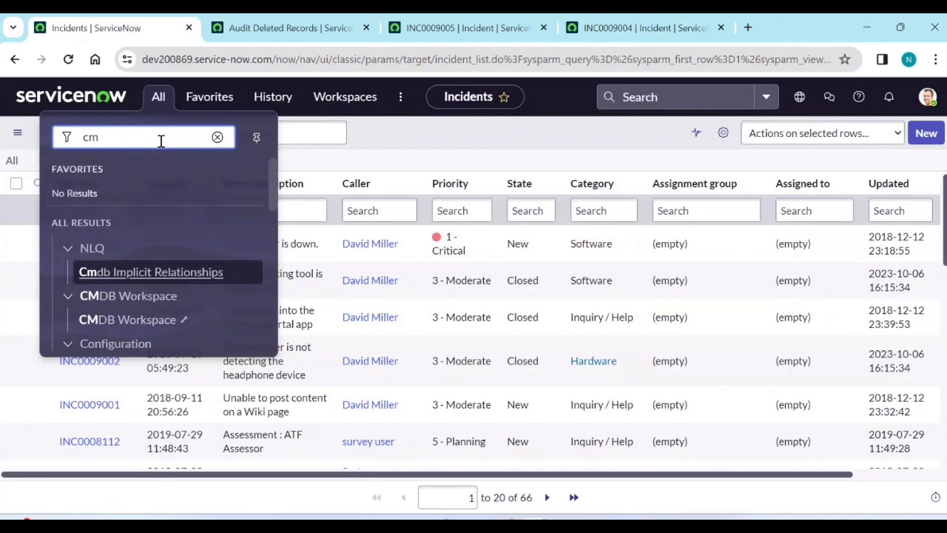
key("BackSpace")
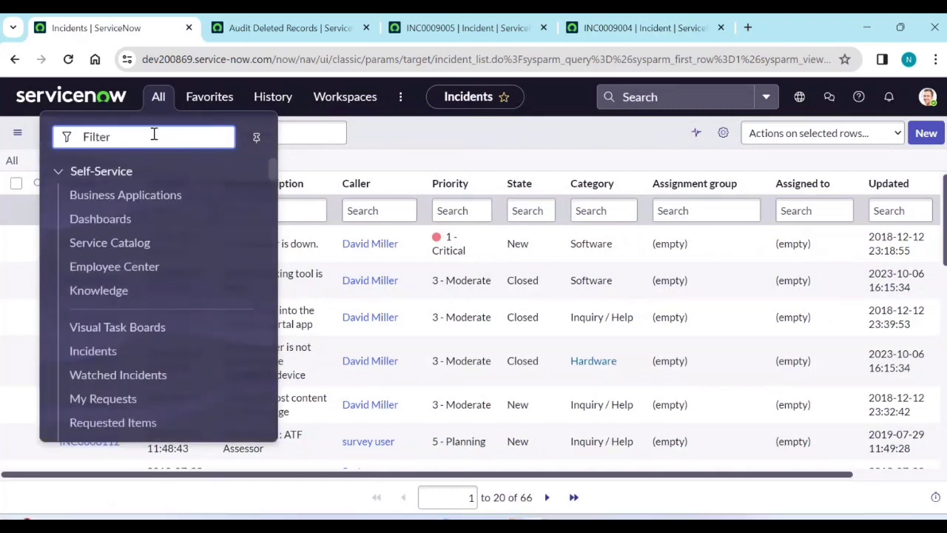
Look over the Audit Deleted Records list, then return to the Incidents list.
left_click(310, 30)
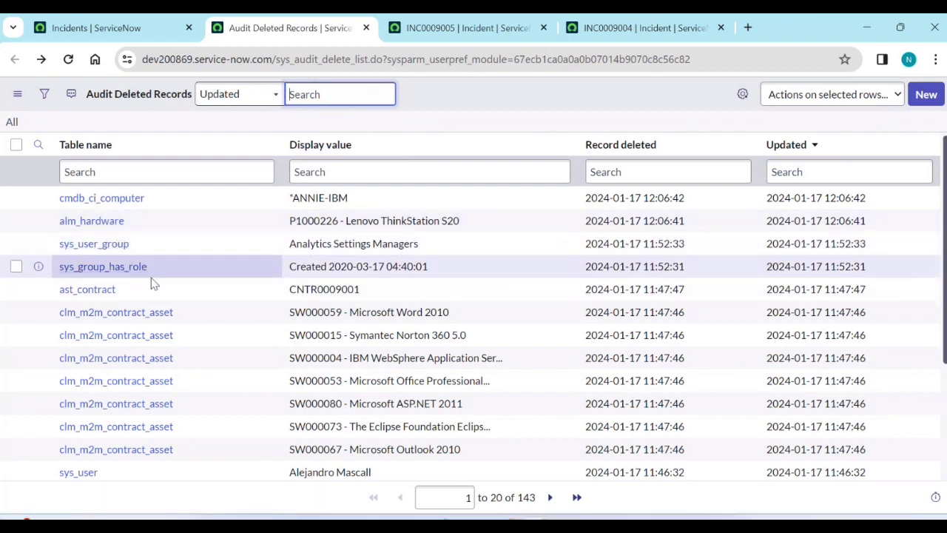
scroll(183, 335, "down", 2)
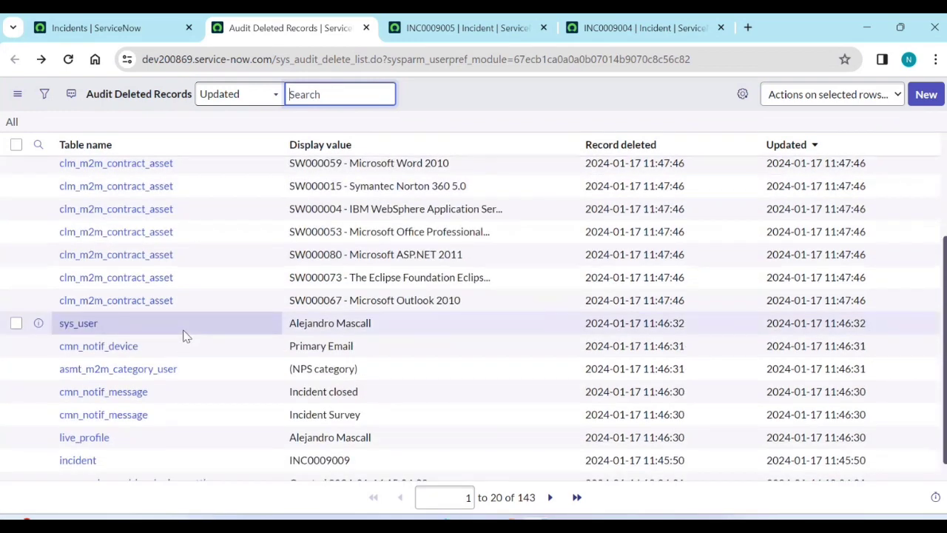
scroll(152, 418, "down", 1)
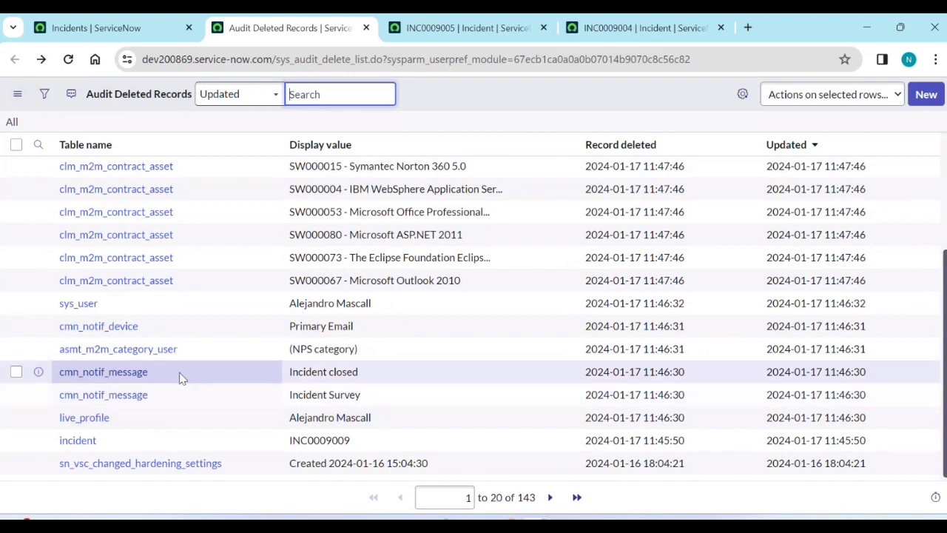
scroll(197, 392, "up", 3)
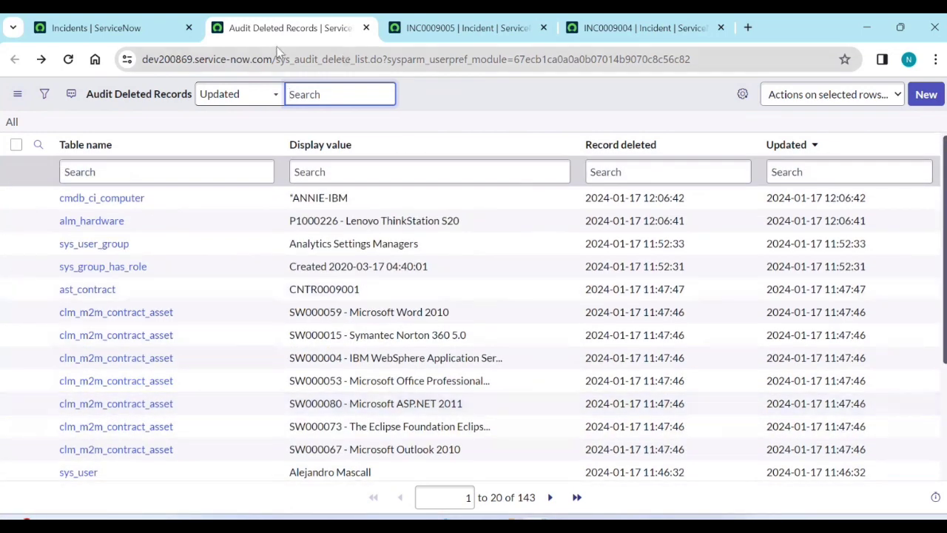
left_click(88, 34)
Bring up the Task SLAs list by typing t_ in the application navigator.
left_click(158, 97)
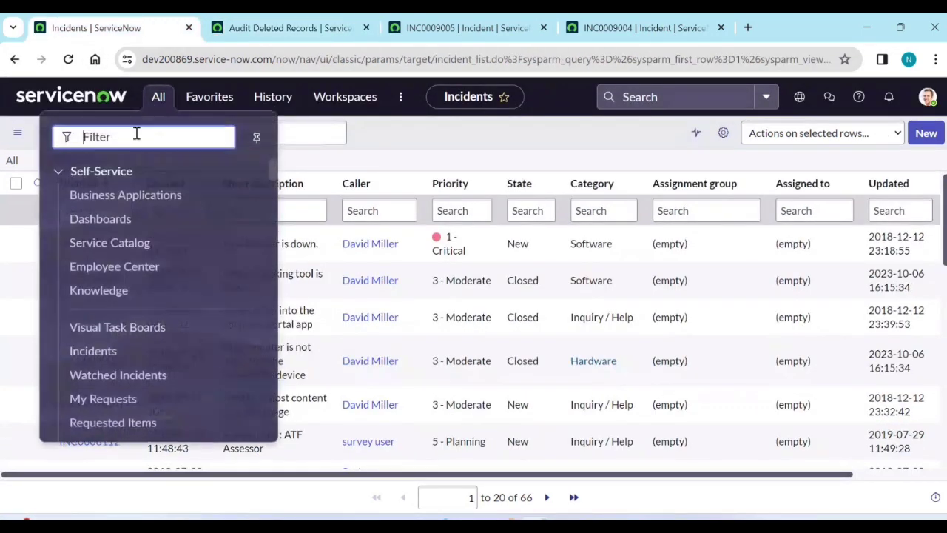
type("task")
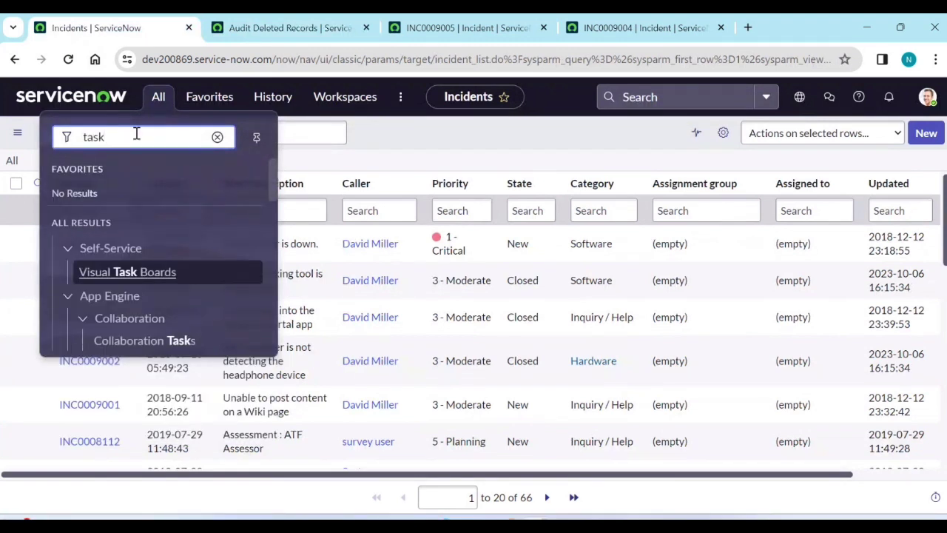
type("_sla.LIST")
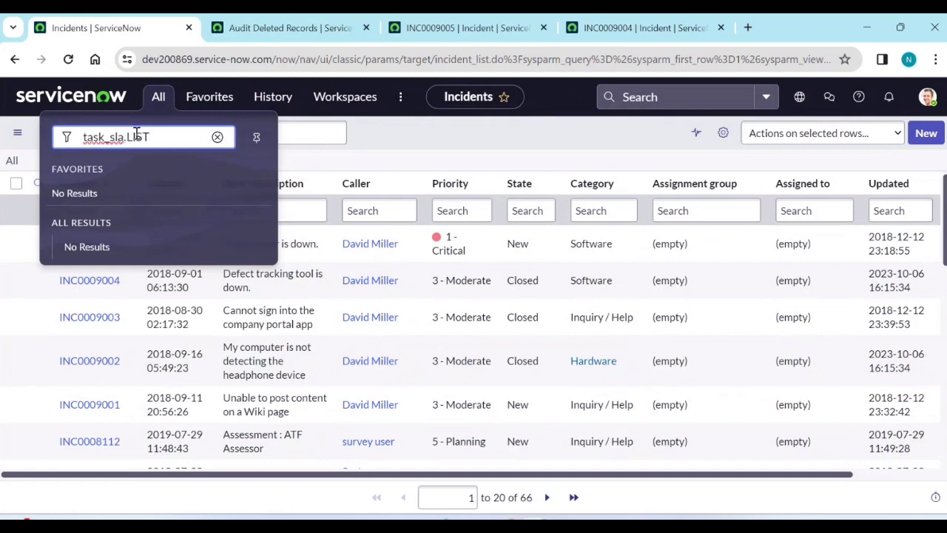
key("Return")
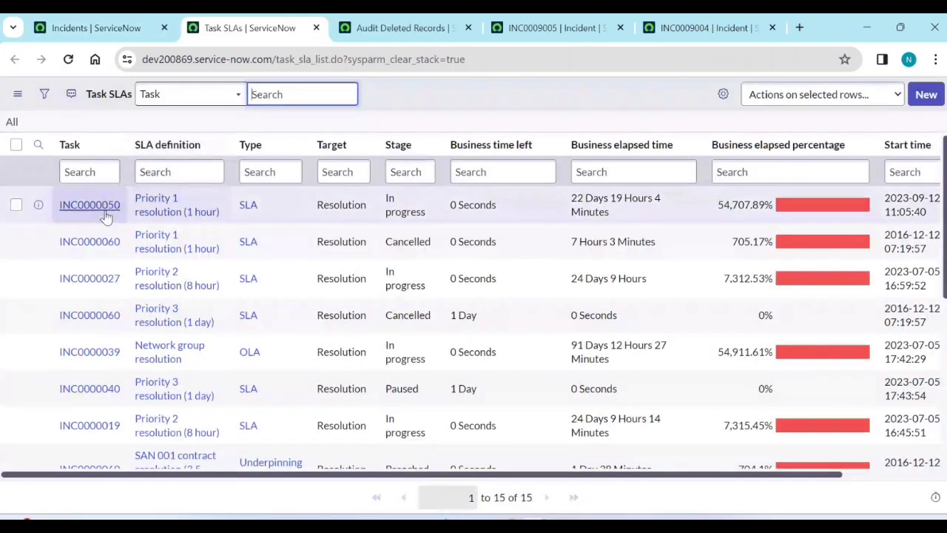
Open incident INC0000050 in its own tab and start deleting it.
left_click(106, 213, "ctrl")
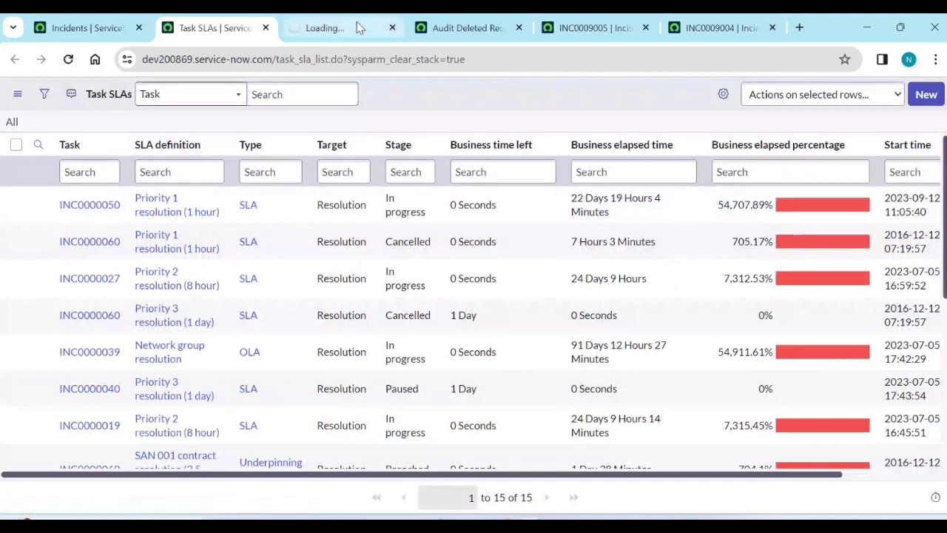
left_click(357, 22)
scroll(366, 282, "down", 10)
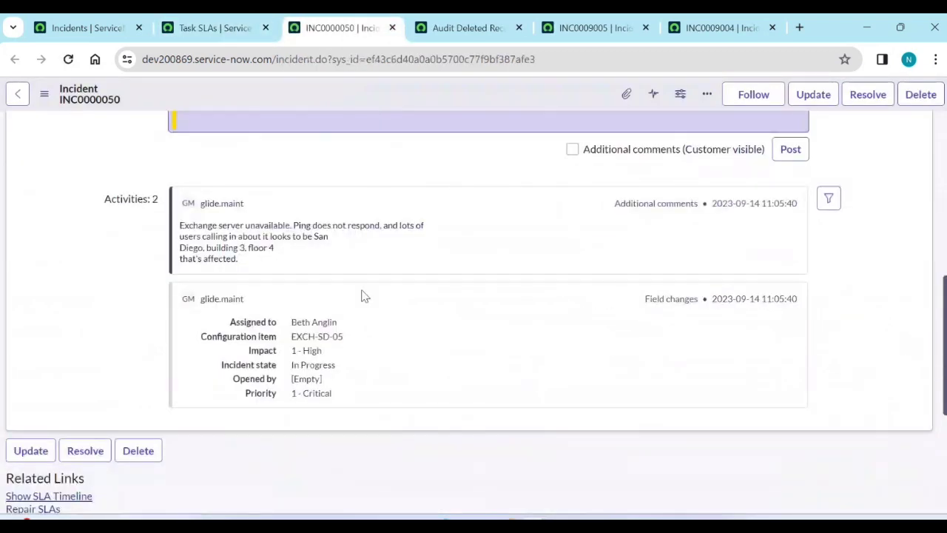
scroll(363, 296, "down", 4)
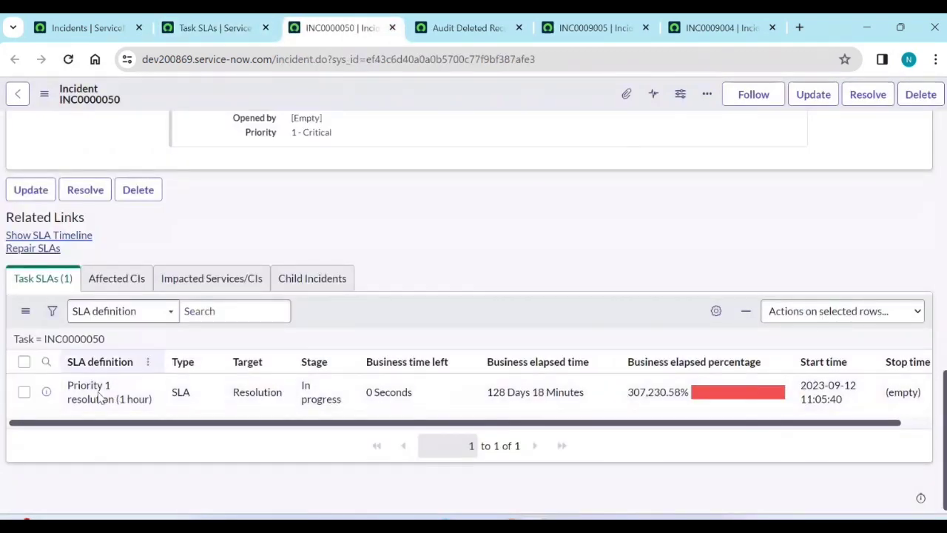
left_click(820, 97)
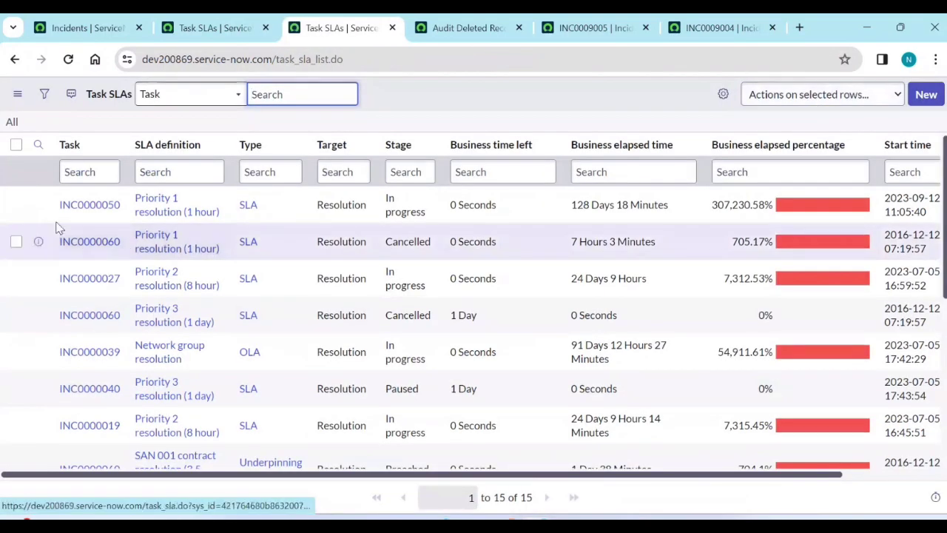
middle_click(82, 205)
left_click(480, 22)
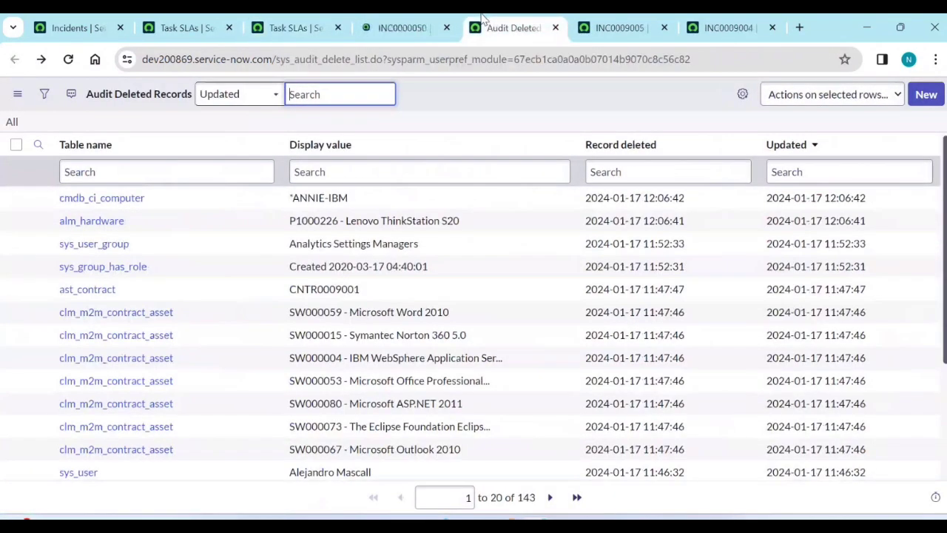
left_click(453, 18)
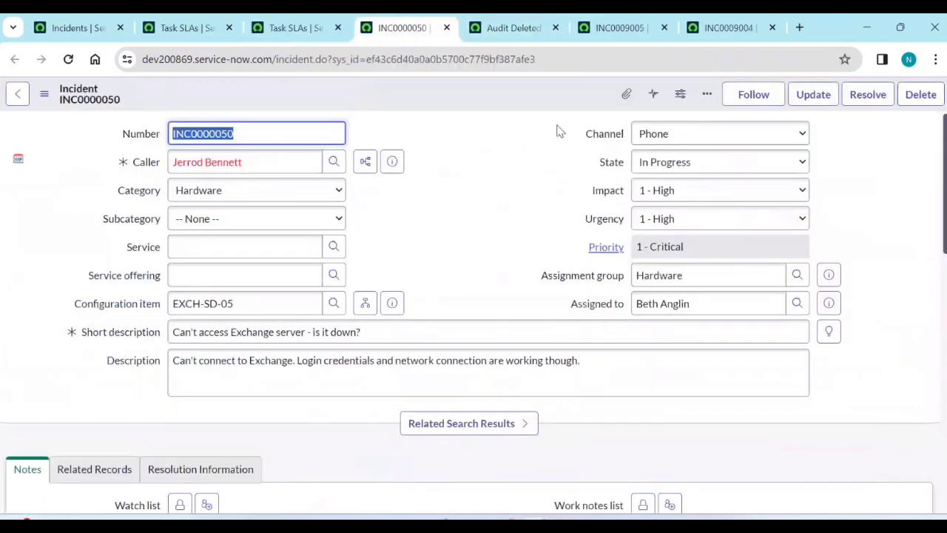
left_click(917, 100)
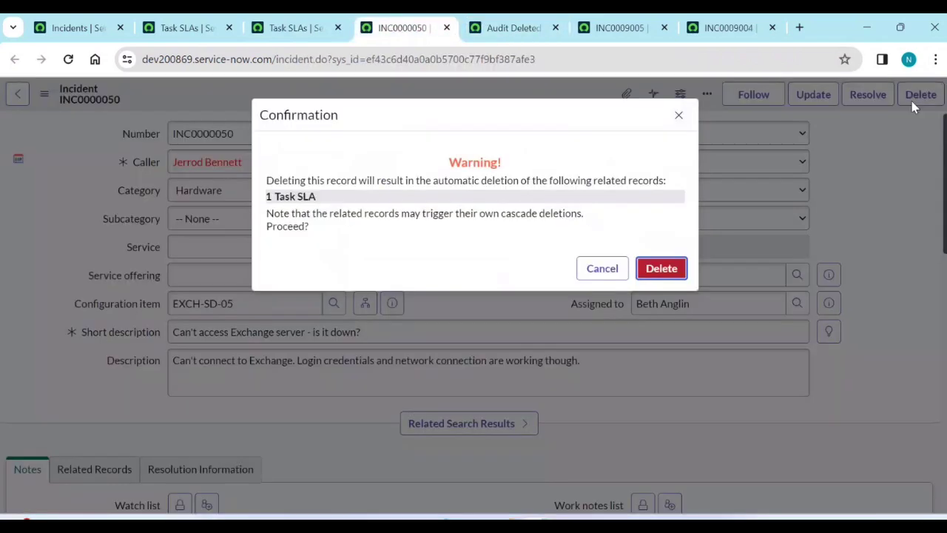
Confirm deleting INC0000050 with its Task SLA, then reload Audit Deleted Records to show both.
left_click(664, 268)
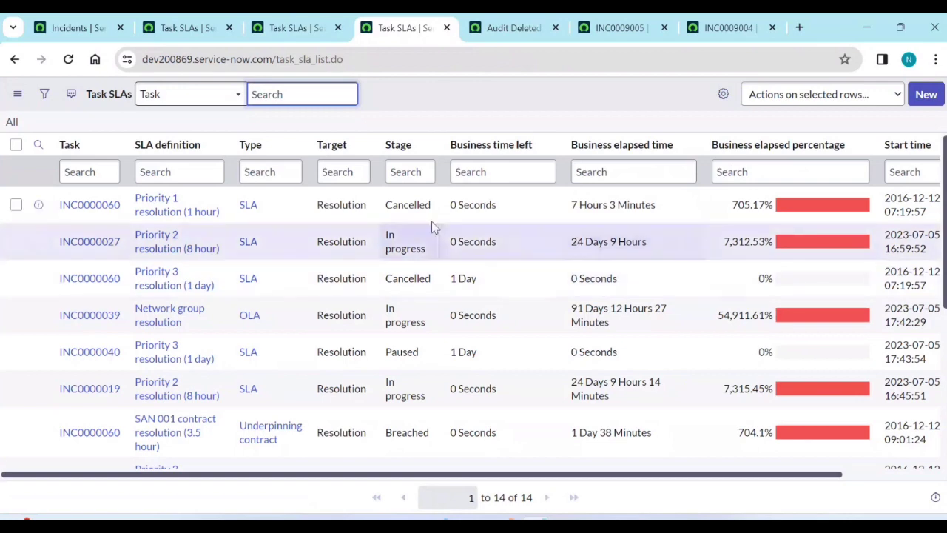
left_click(509, 28)
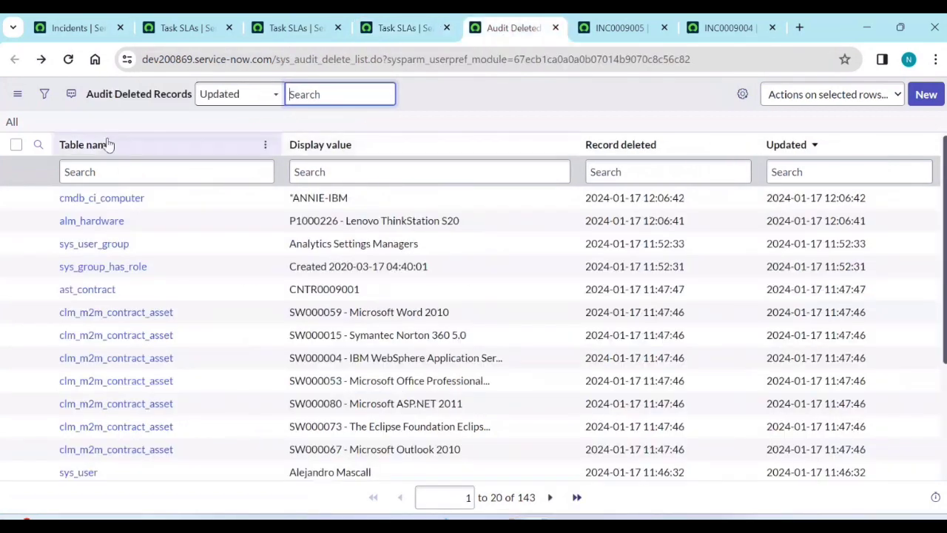
left_click(12, 124)
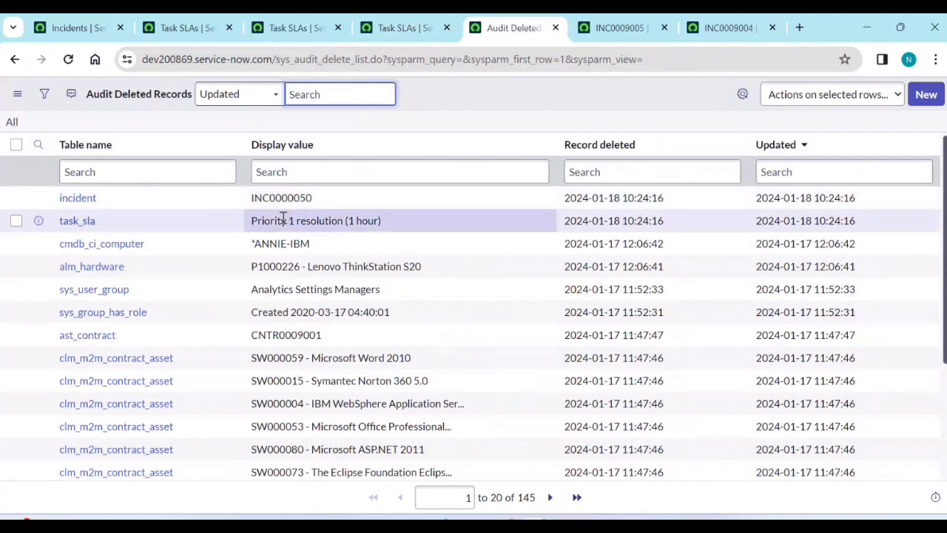
Undelete INC0000050 with related records from its audit entry by answering 'yes', then return to Incidents.
middle_click(64, 201)
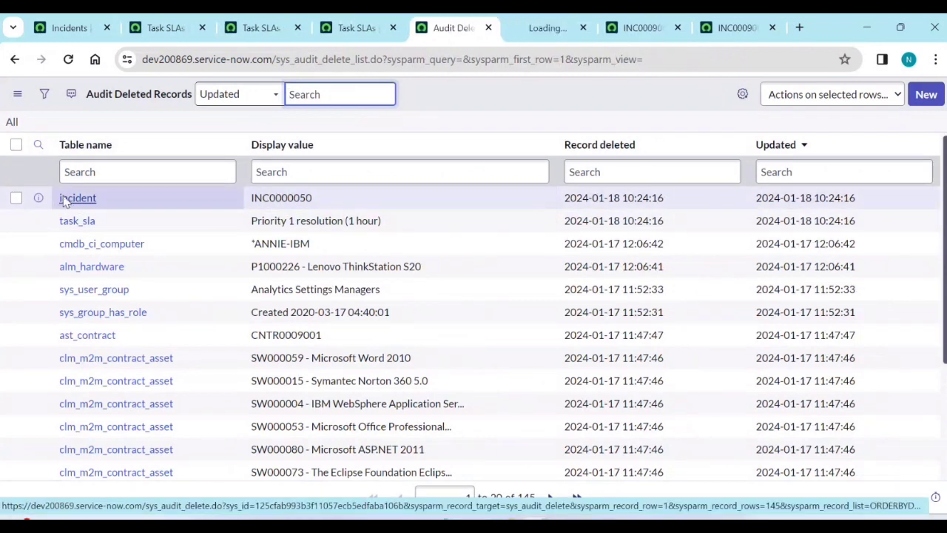
left_click(543, 26)
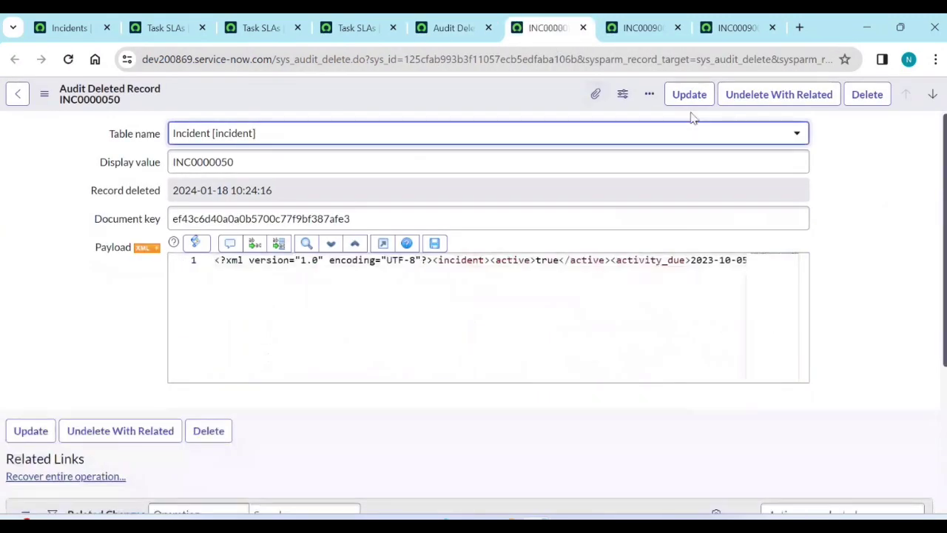
left_click(742, 96)
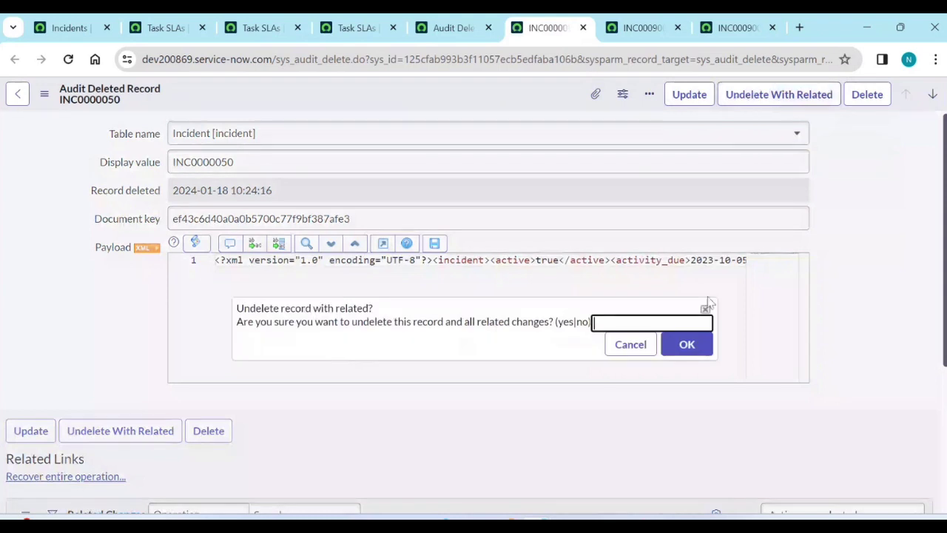
left_click(672, 324)
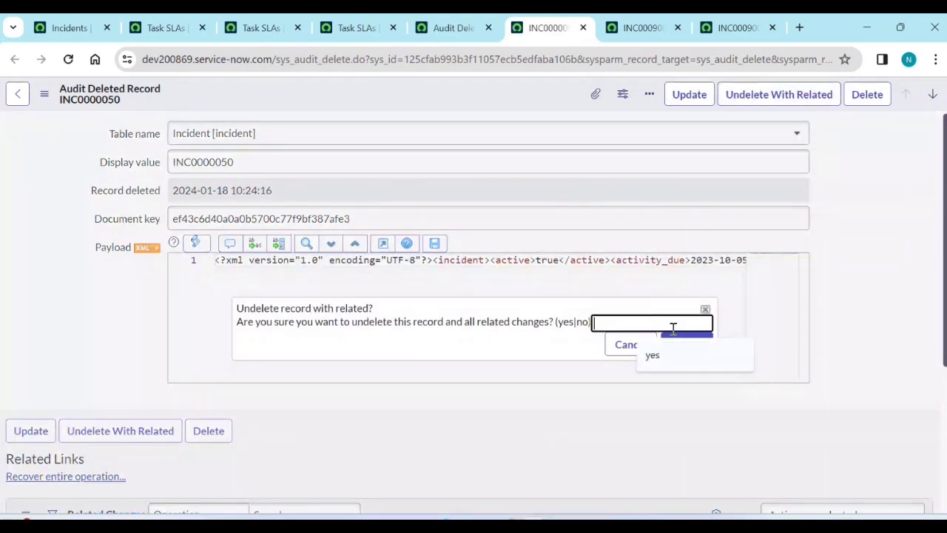
type("yes")
left_click(672, 345)
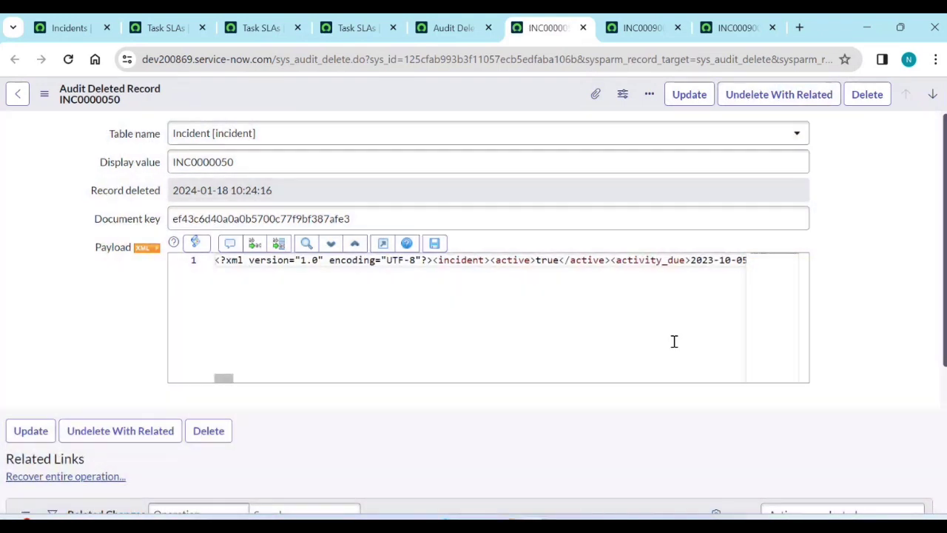
left_click(772, 234)
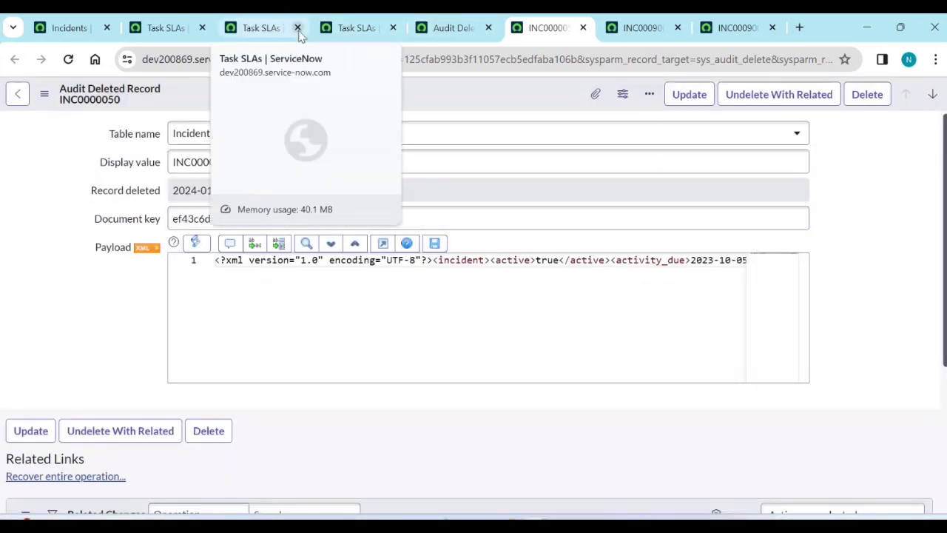
left_click(70, 28)
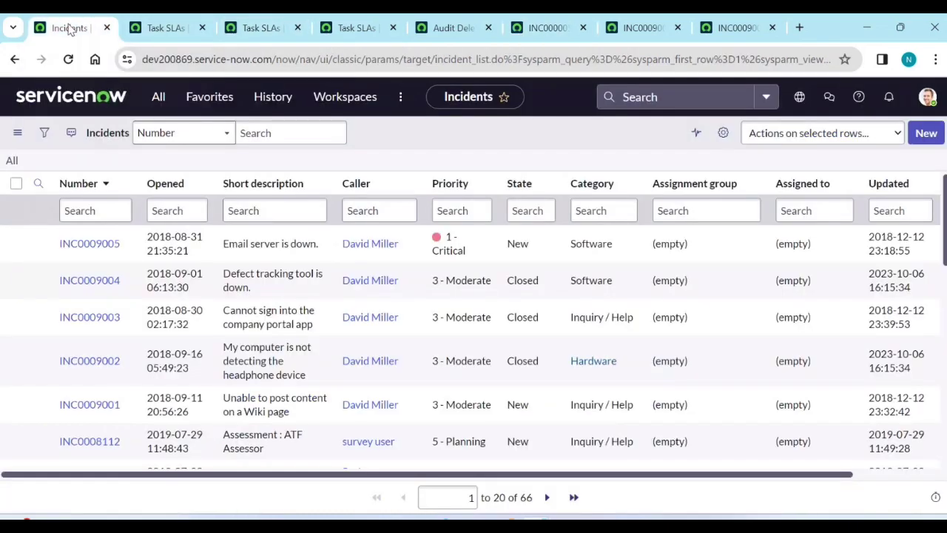
Copy INC0000050 from the audit entry and filter the incident list's Number column to it.
left_click(11, 162)
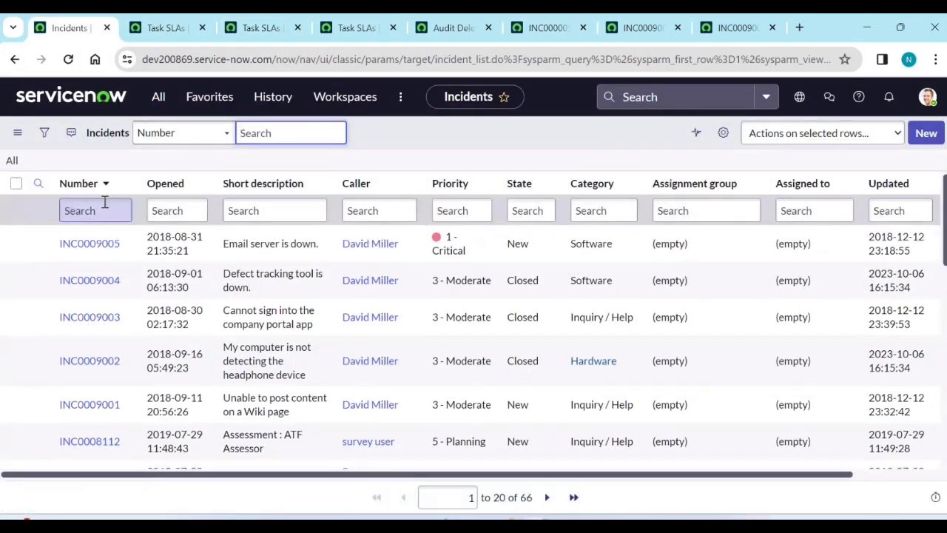
left_click(560, 27)
double_click(278, 164)
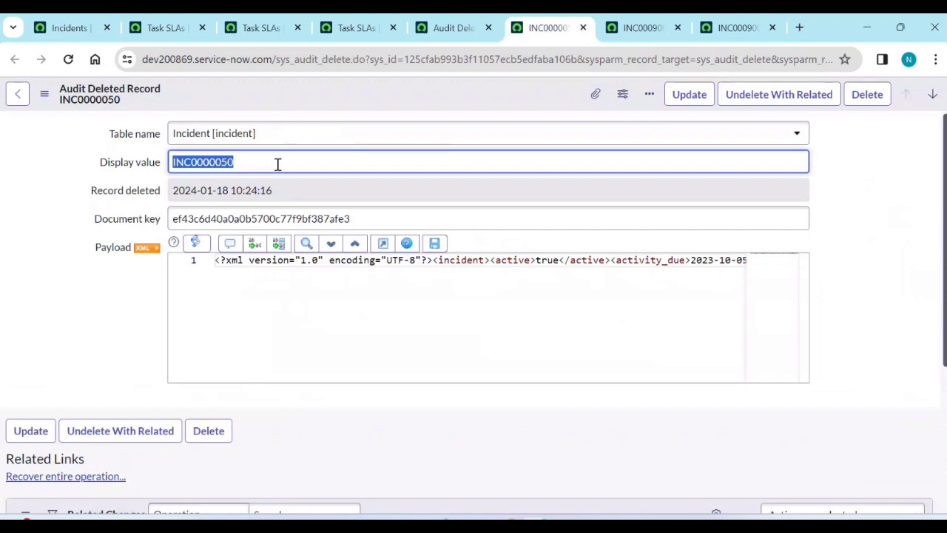
left_click(48, 32)
left_click(115, 211)
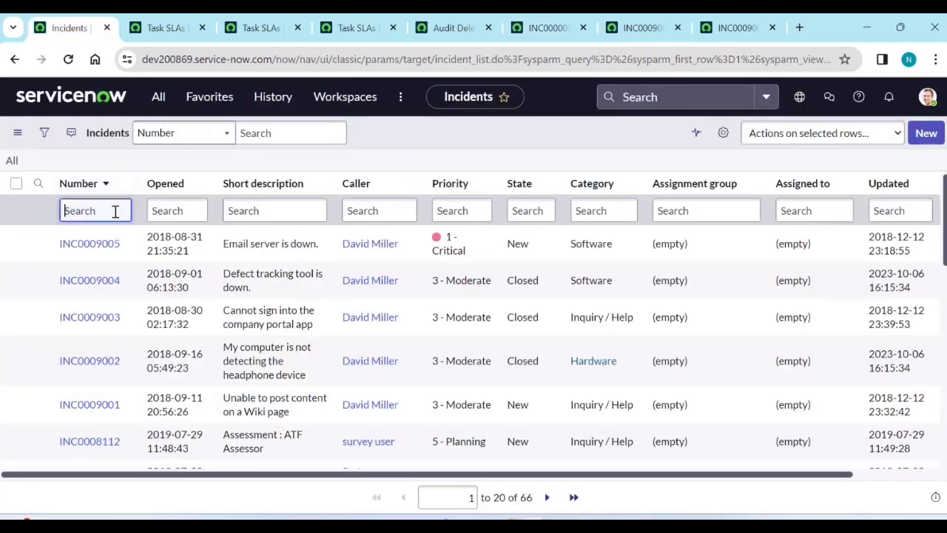
key("Return")
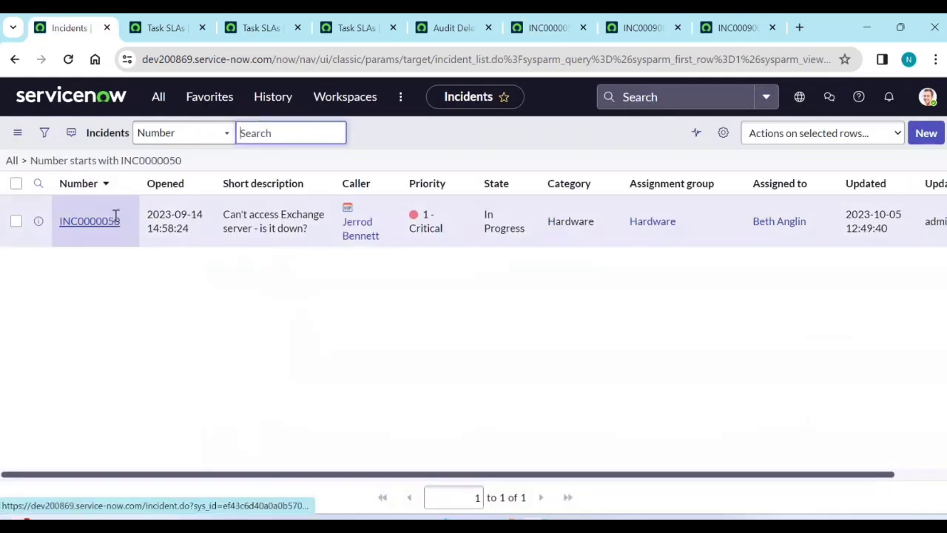
Open the restored INC0000050 and check that its Priority 1 resolution (1 hour) SLA is back.
middle_click(99, 253)
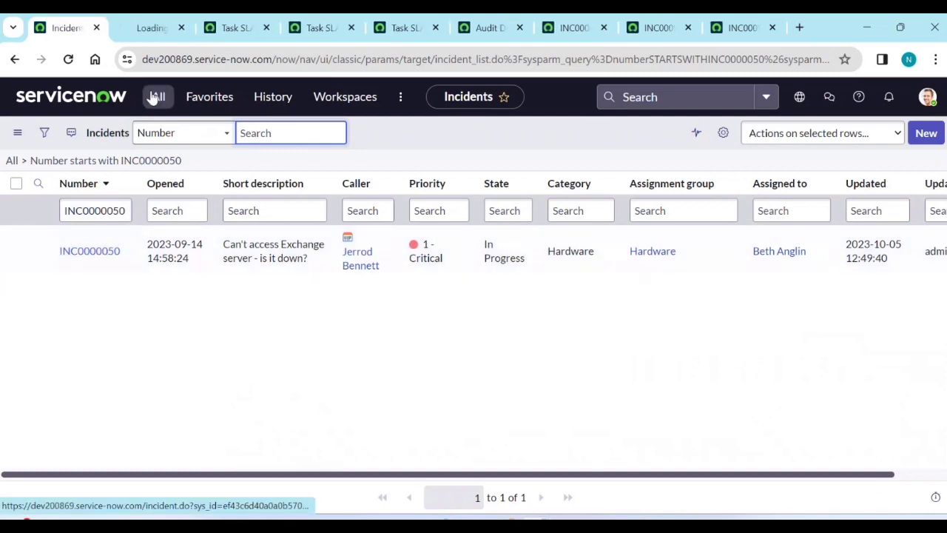
left_click(145, 30)
scroll(84, 318, "down", 15)
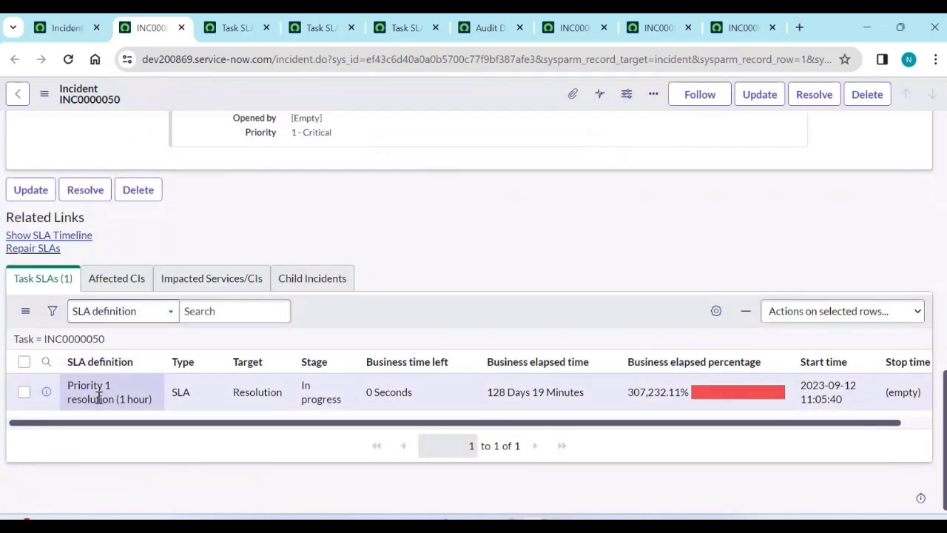
scroll(138, 316, "up", 15)
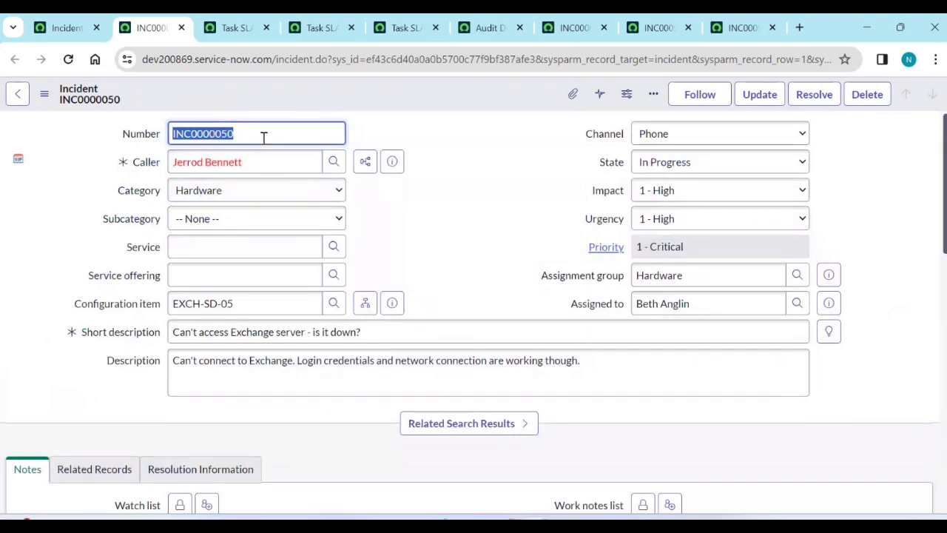
scroll(274, 268, "down", 15)
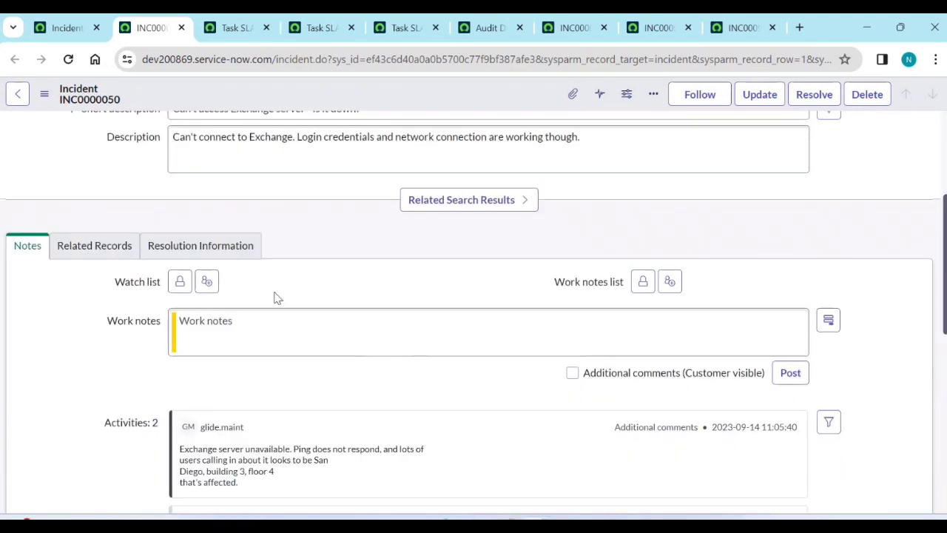
scroll(213, 286, "up", 10)
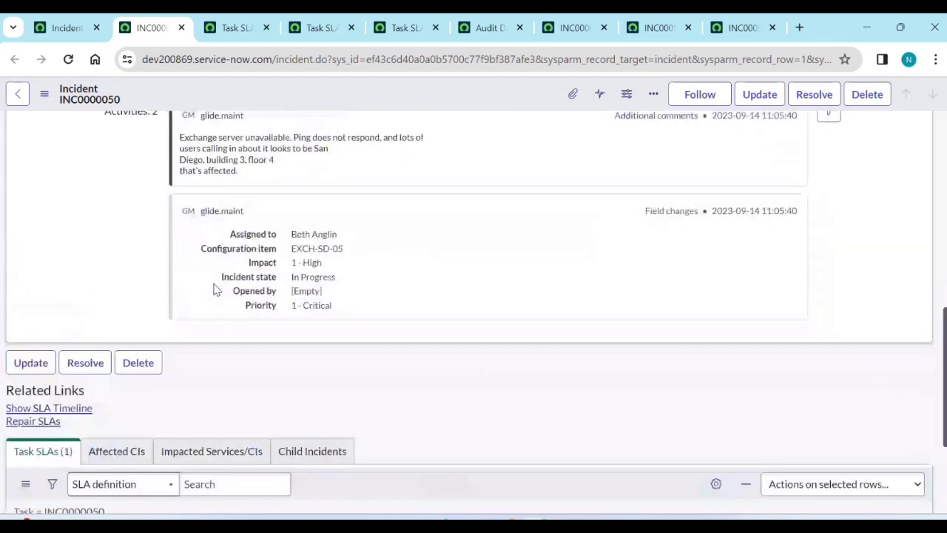
scroll(216, 193, "down", 3)
scroll(216, 193, "down", 5)
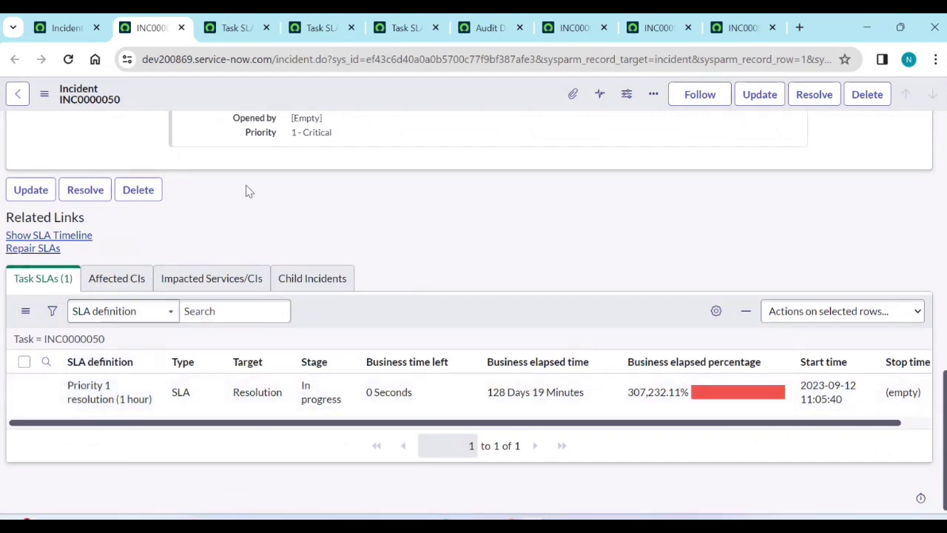
scroll(250, 202, "up", 5)
scroll(253, 216, "down", 5)
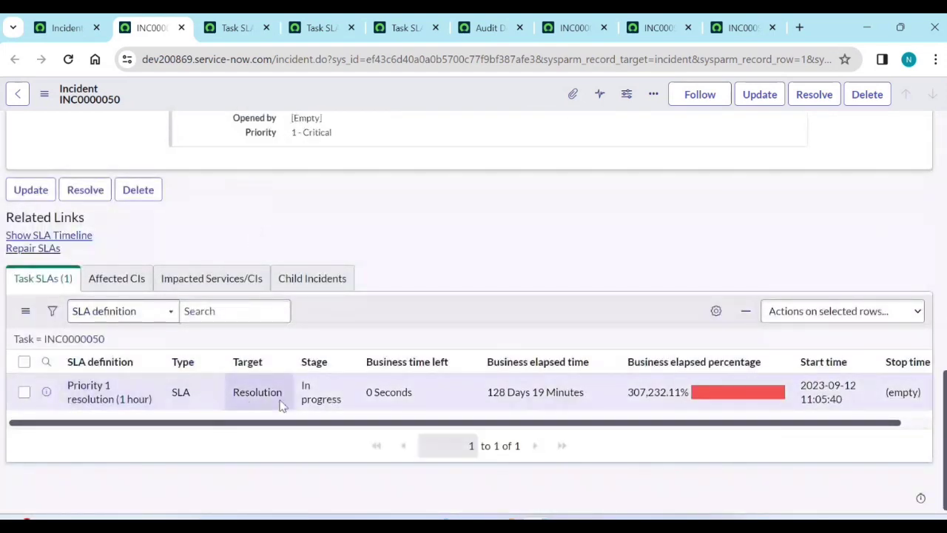
Delete INC0000050 and its Task SLA again, and close two leftover Task SLA tabs.
left_click(867, 100)
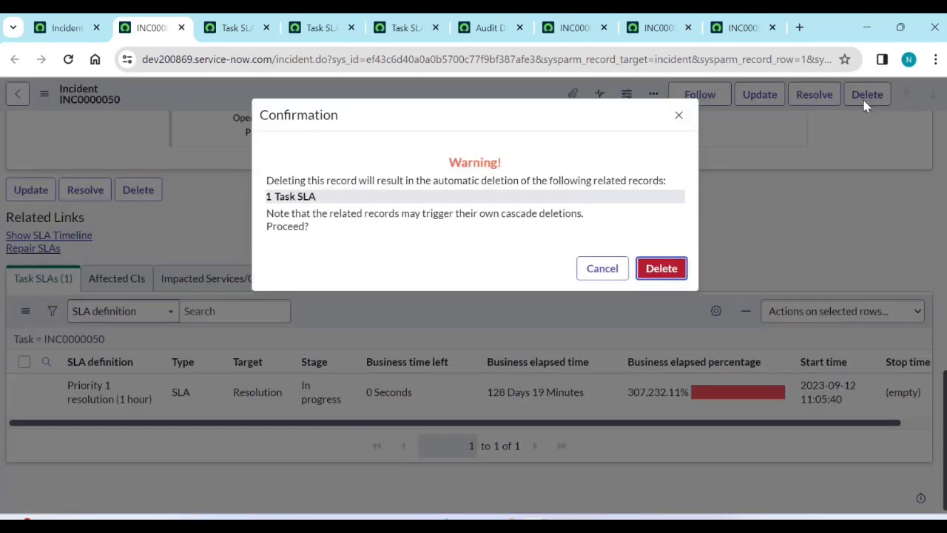
left_click(654, 273)
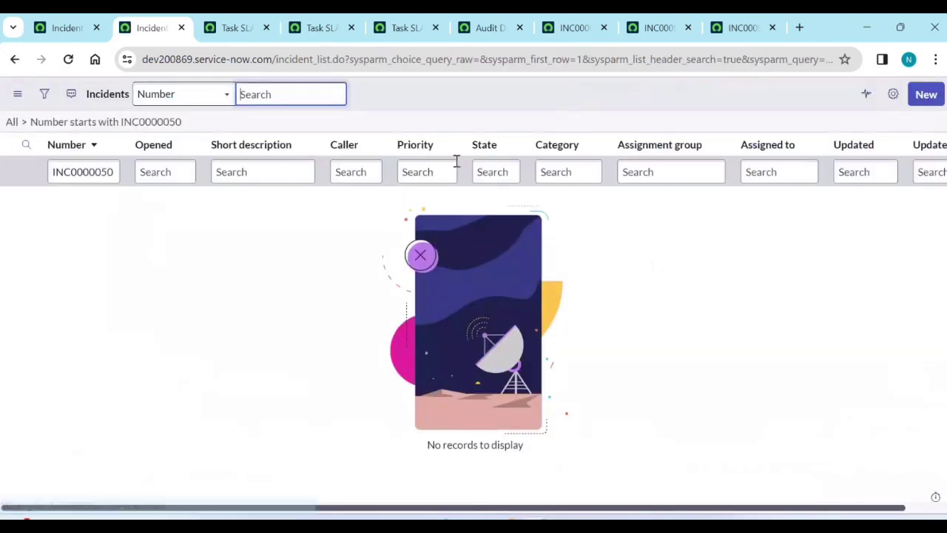
middle_click(392, 30)
middle_click(339, 30)
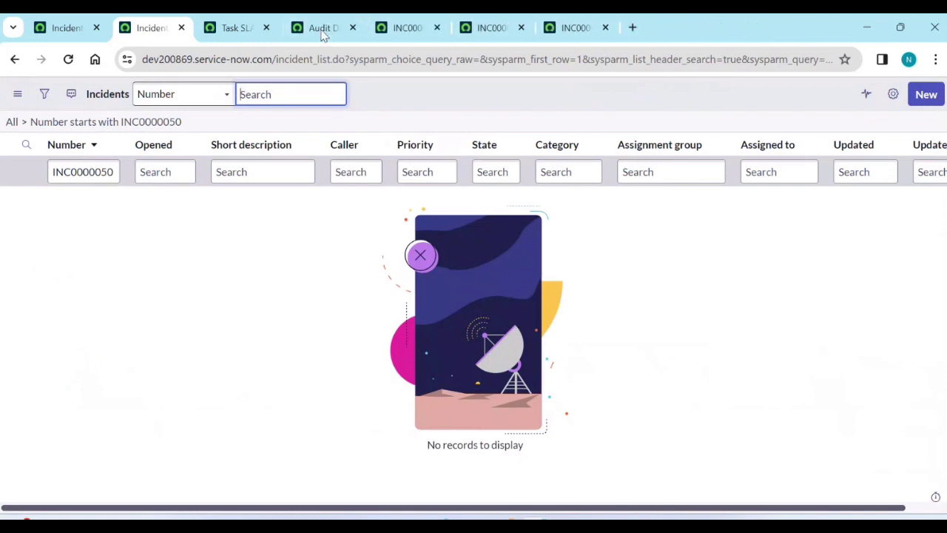
Refresh Audit Deleted Records and open the deleted task_sla record in a new tab.
left_click(231, 30)
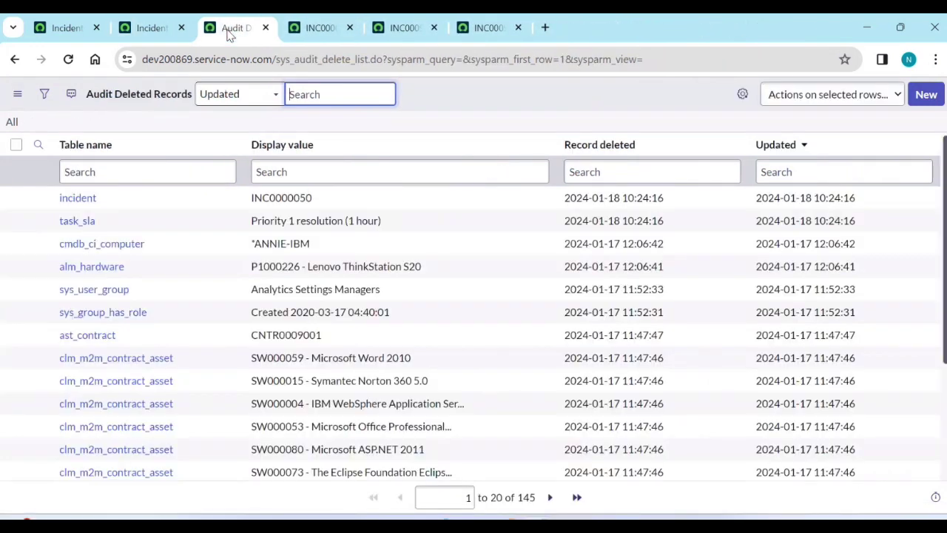
left_click(11, 122)
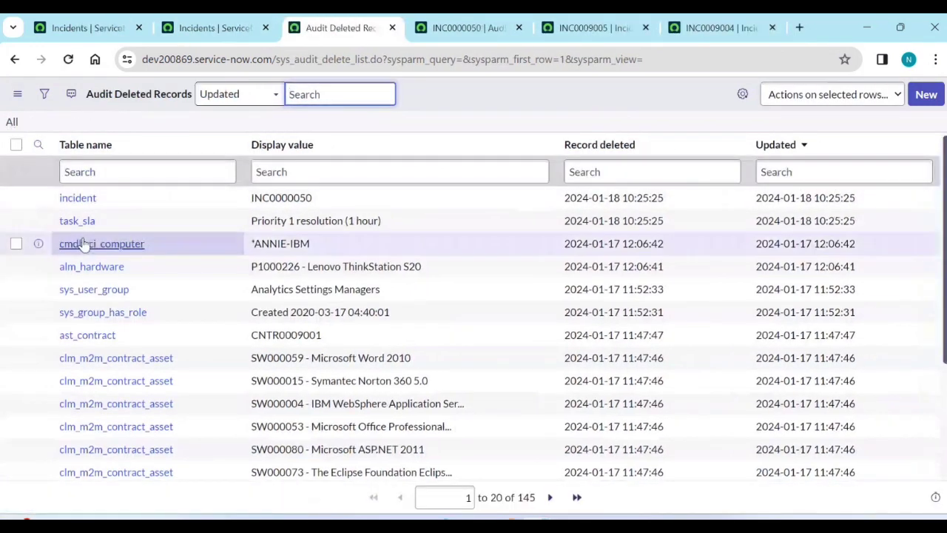
middle_click(77, 222)
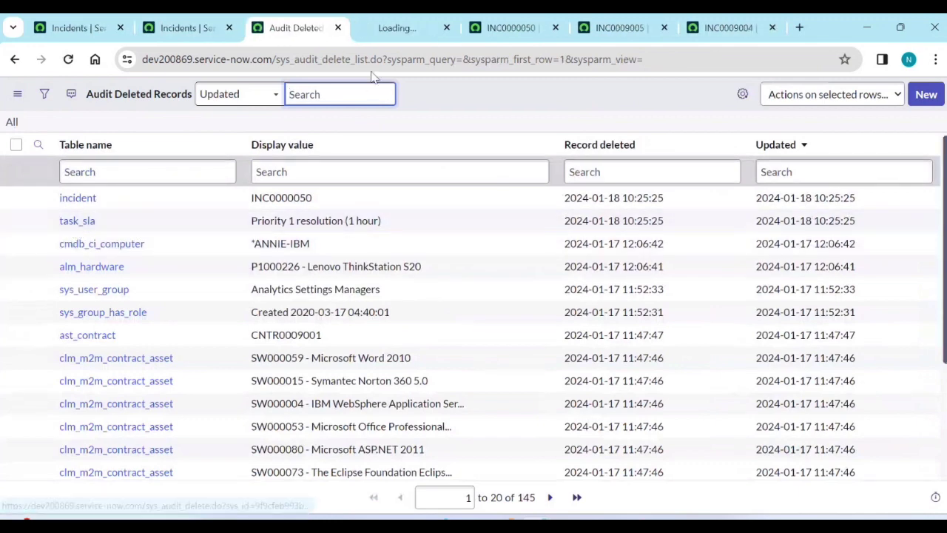
left_click(396, 29)
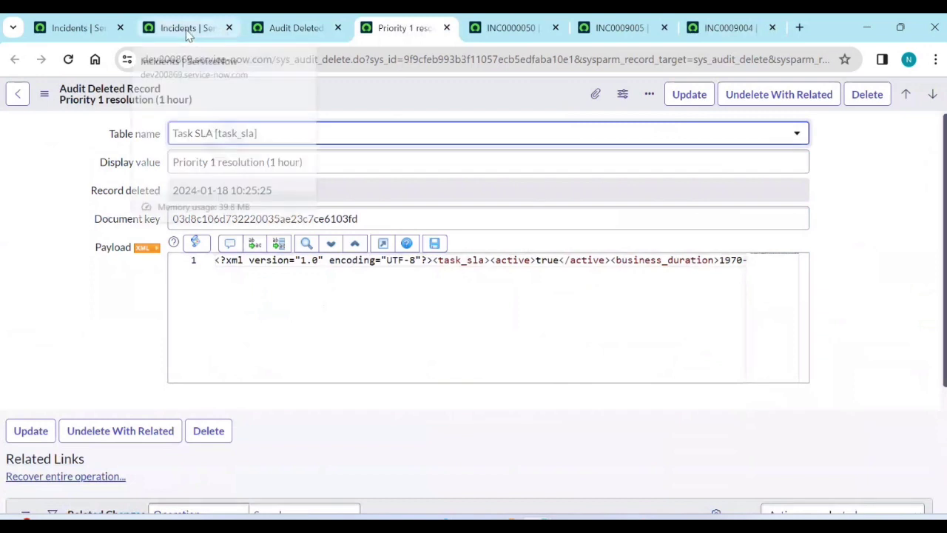
Open the task_sla list in a new tab by typing 'task' in the application navigator.
left_click(74, 27)
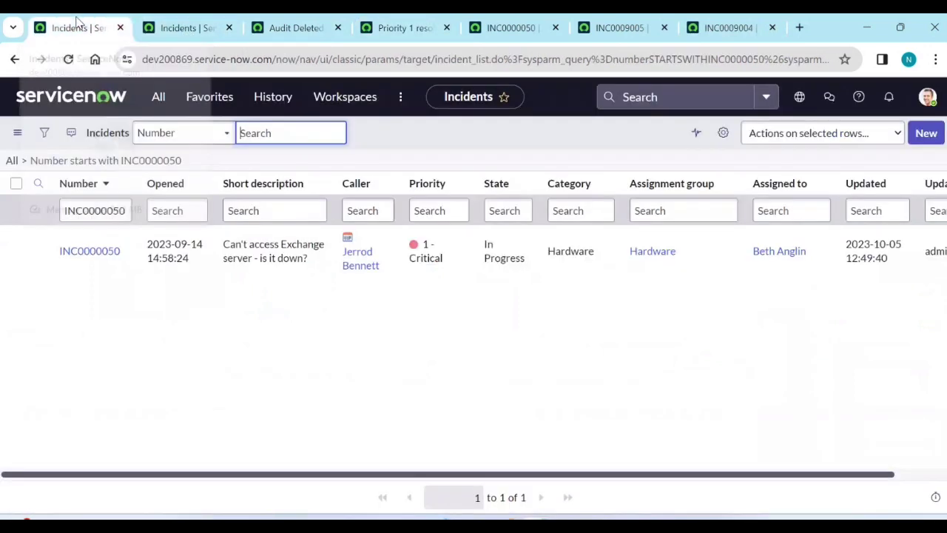
left_click(159, 99)
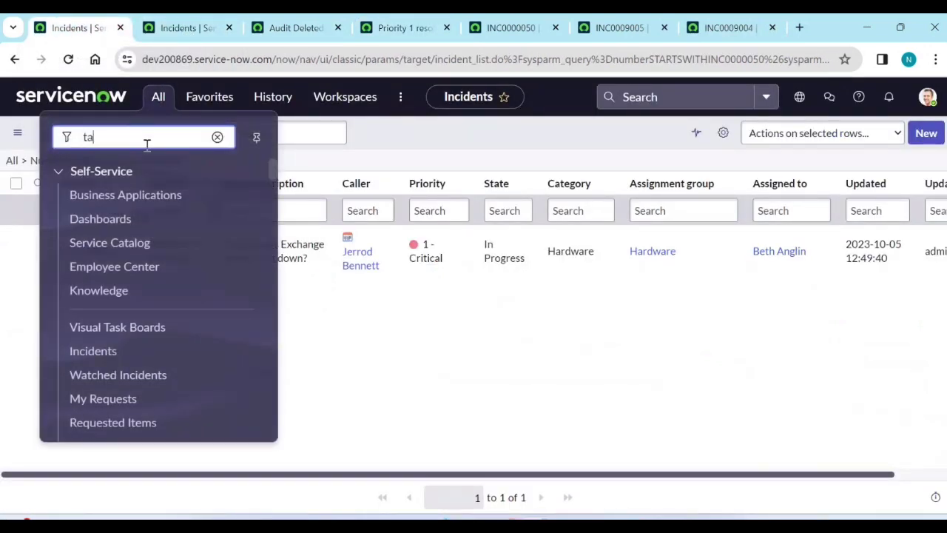
type("task_sla.LIST")
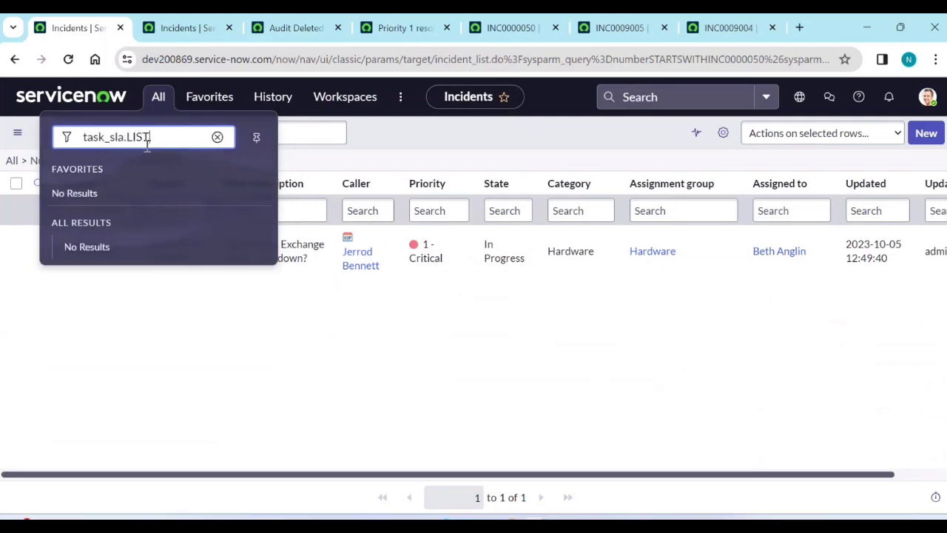
key("Return")
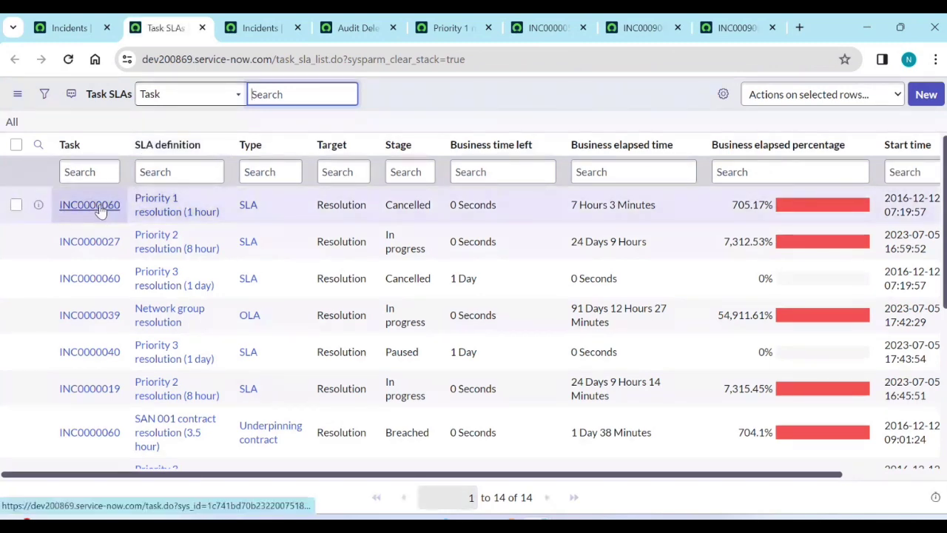
Undelete the Priority 1 resolution (1 hour) SLA with related records, then view the Task SLAs list.
left_click(448, 27)
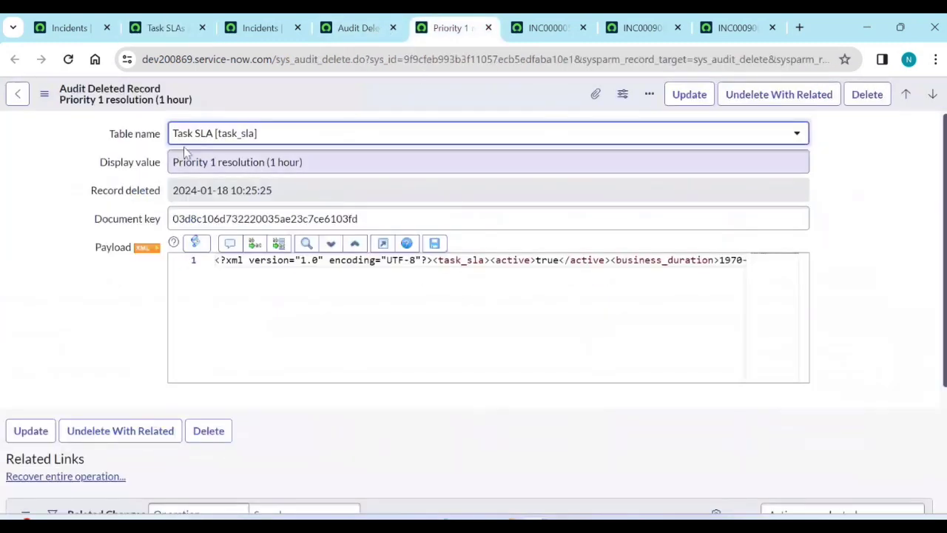
left_click(779, 94)
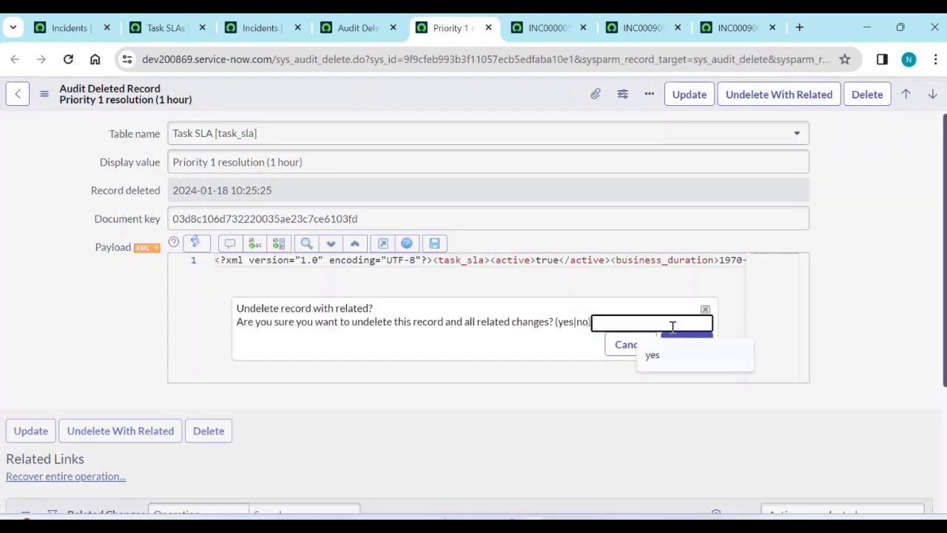
left_click(708, 351)
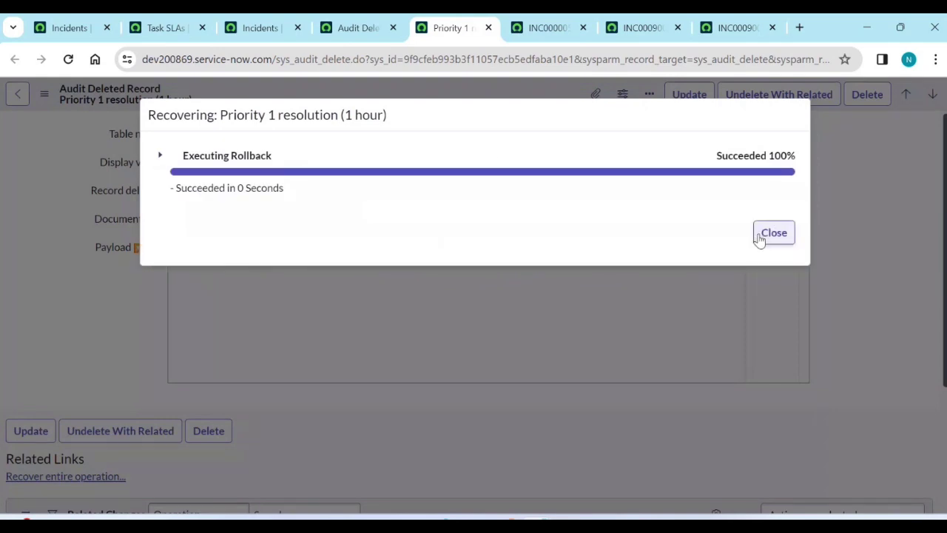
left_click(761, 236)
left_click(162, 28)
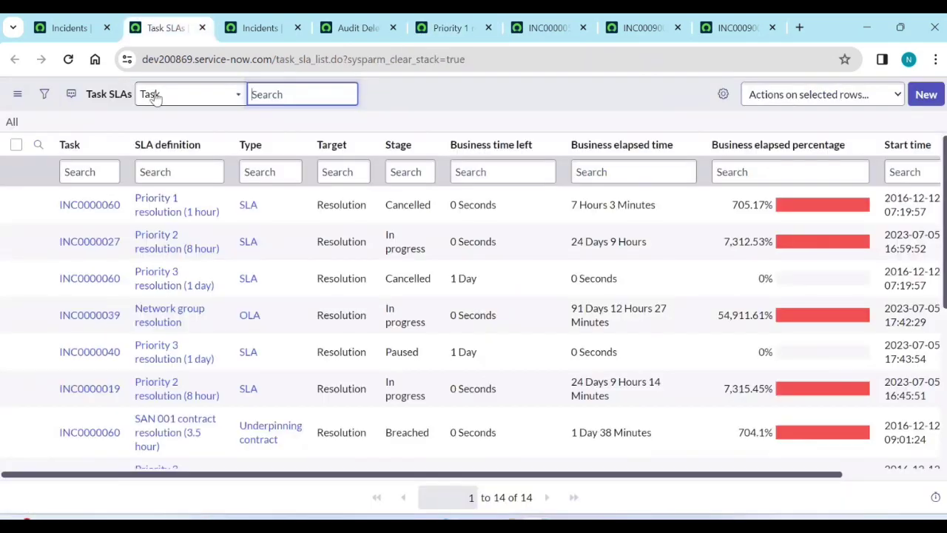
Refresh Task SLAs to 15 records with the restored SLA's empty task, confirming INC0000050 remains missing.
left_click(13, 123)
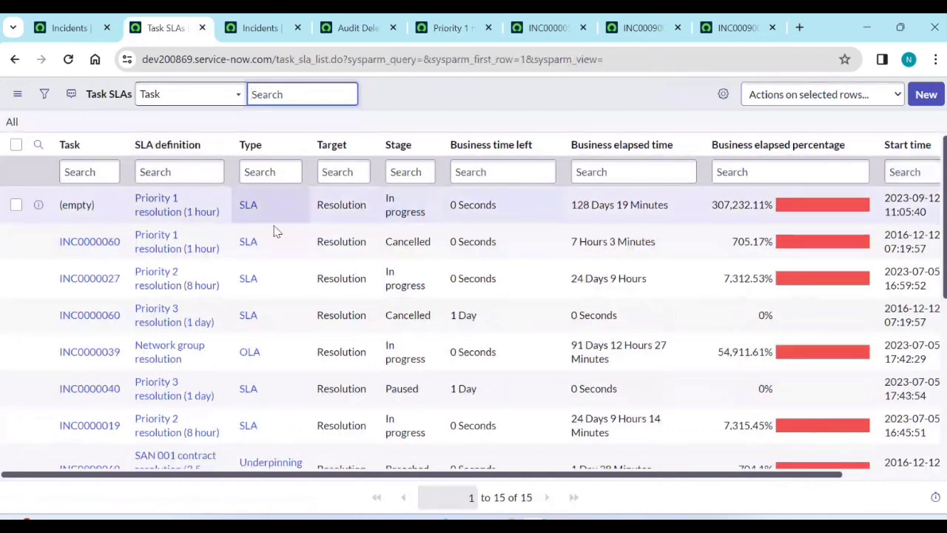
left_click(67, 27)
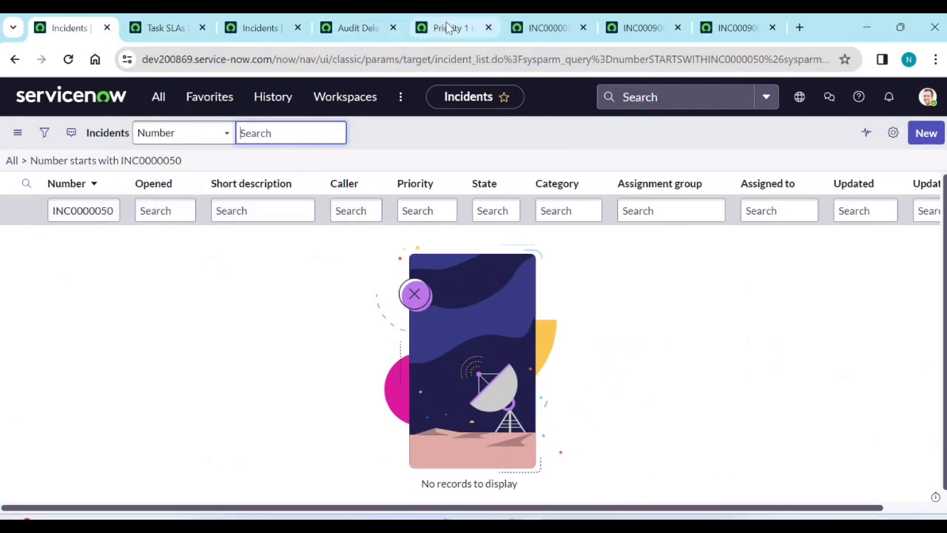
left_click(447, 27)
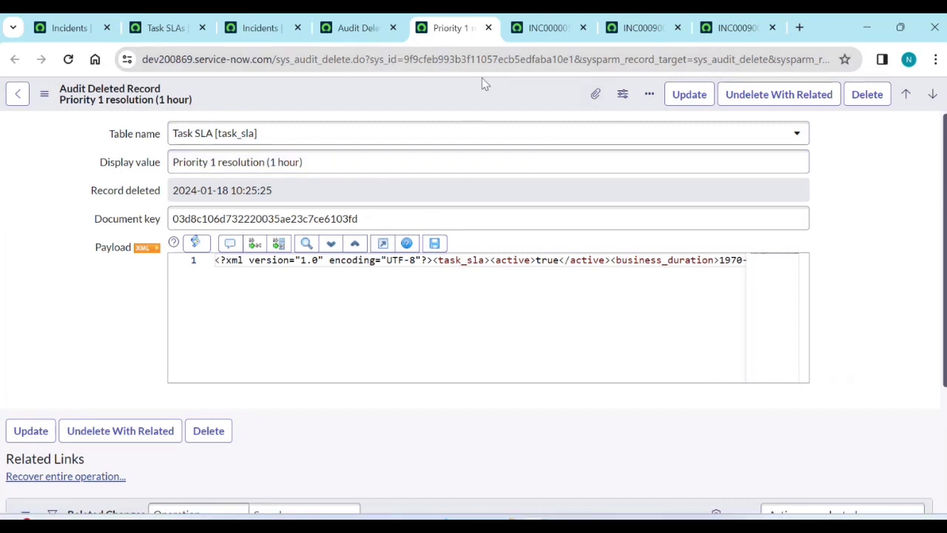
left_click(167, 28)
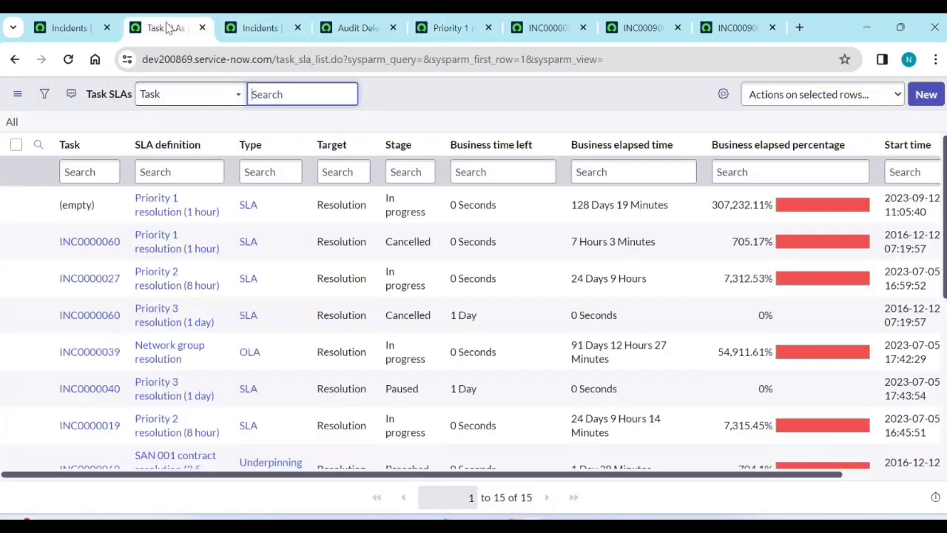
left_click(350, 27)
Reload Audit Deleted Records and undelete INC0000050 with related records, answering 'yes'.
left_click(11, 123)
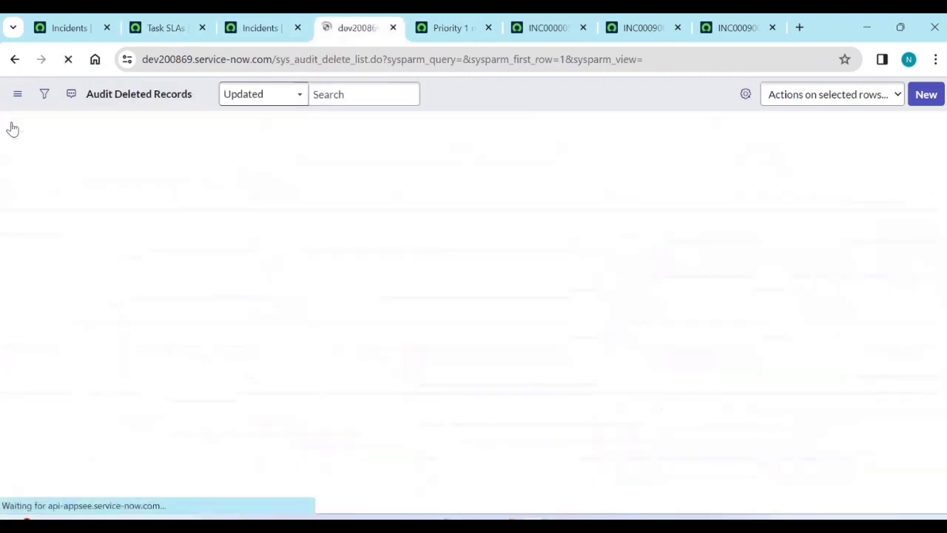
left_click(77, 200)
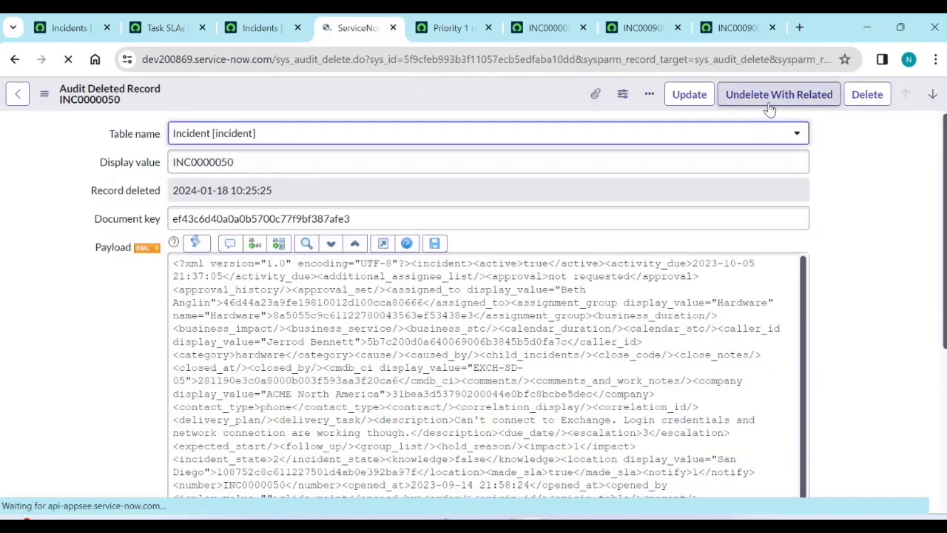
left_click(770, 100)
left_click(662, 324)
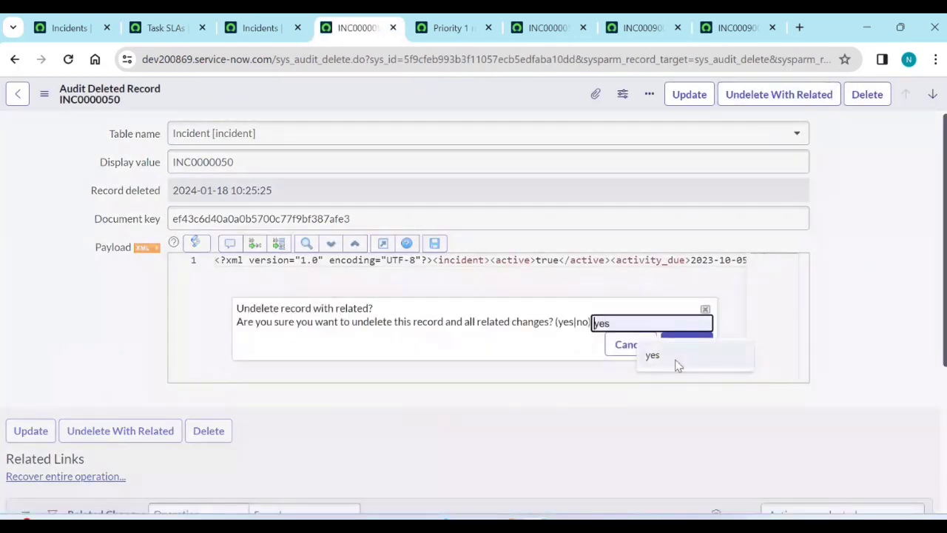
left_click(677, 363)
left_click(684, 347)
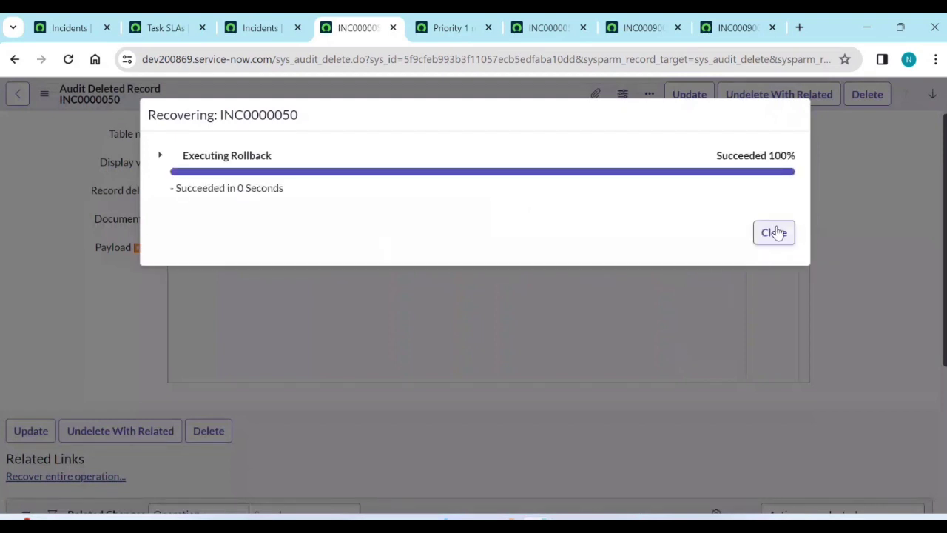
left_click(774, 232)
Reload the filtered incident list, open the restored INC0000050 and delete it with its Task SLA.
left_click(70, 27)
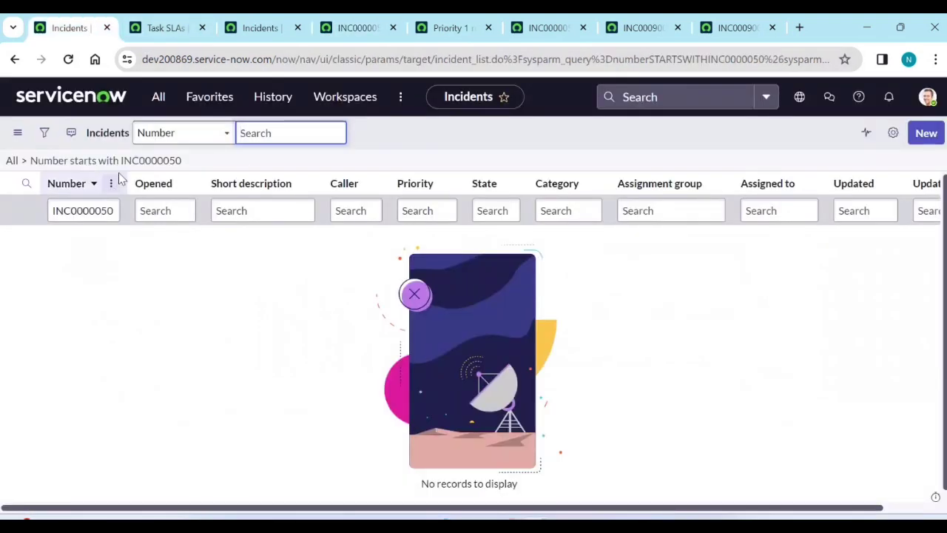
left_click(121, 162)
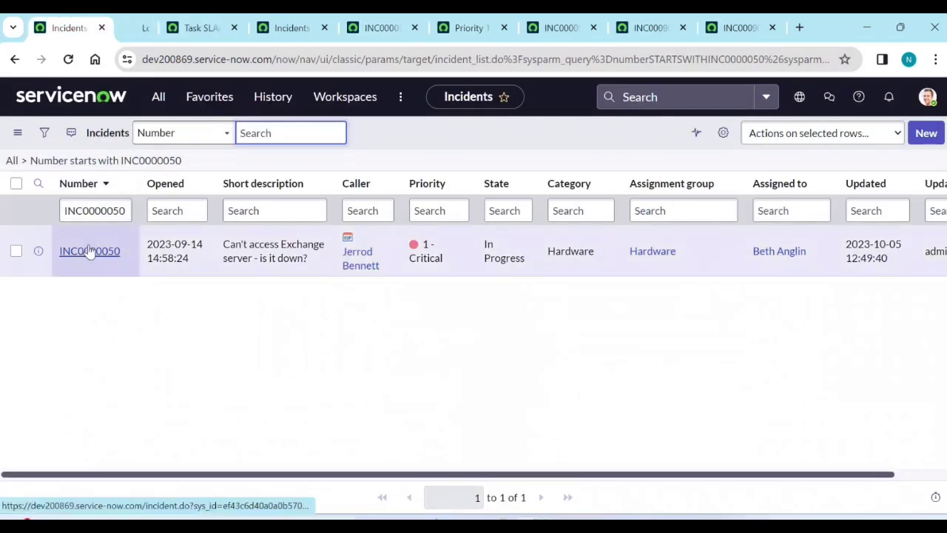
middle_click(89, 250)
left_click(148, 28)
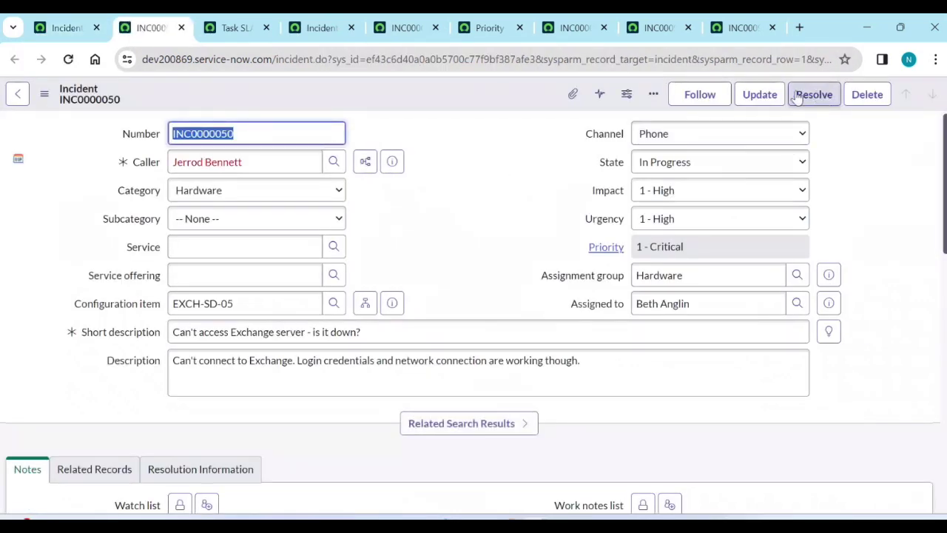
left_click(866, 94)
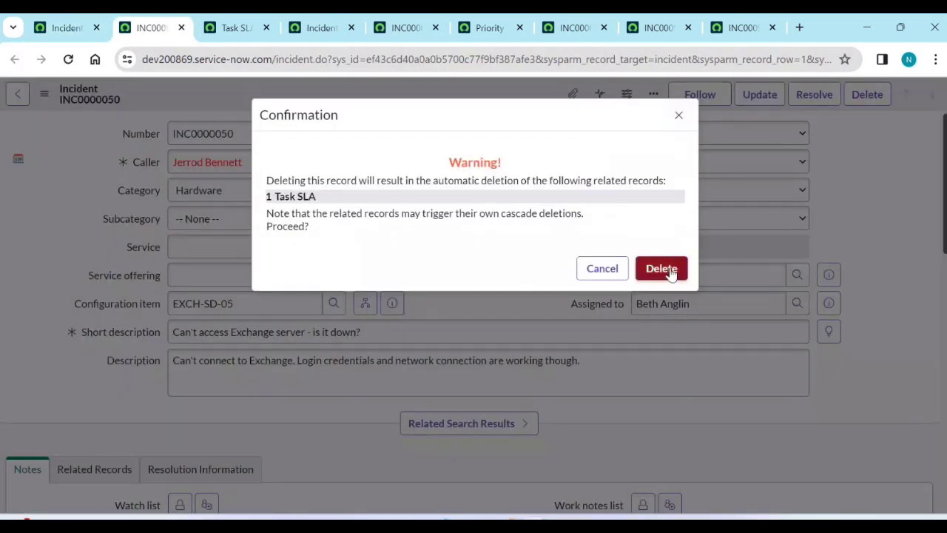
left_click(661, 269)
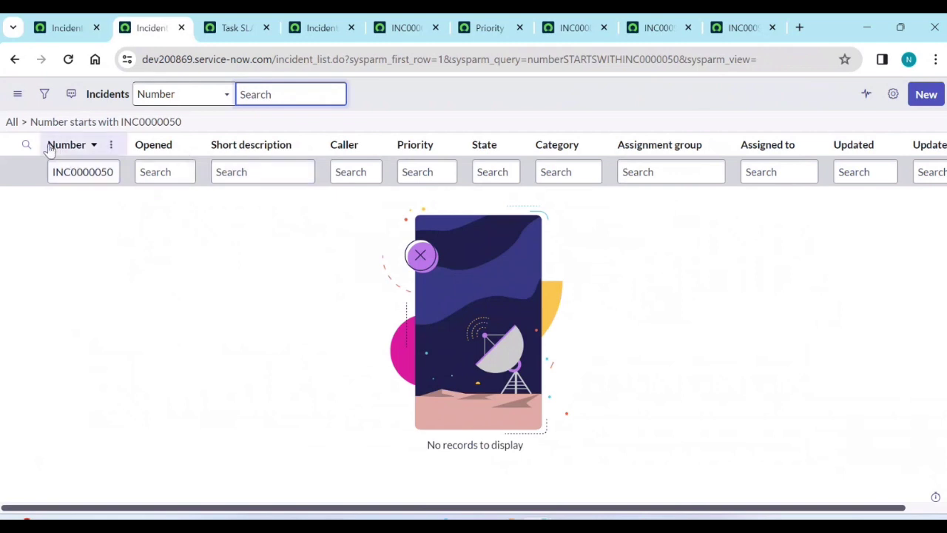
Refresh Task SLAs back to 14 records and close the extra incident and audit record tabs.
left_click(231, 28)
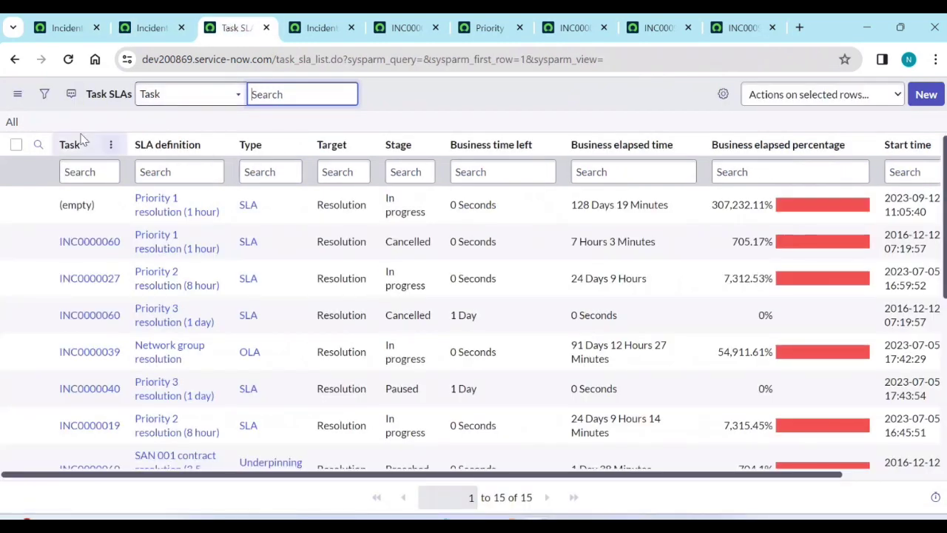
left_click(10, 123)
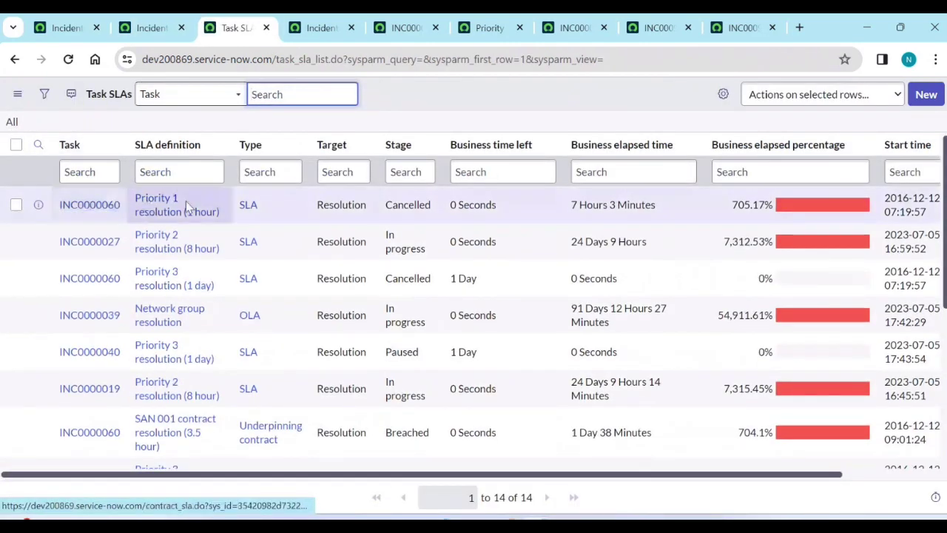
left_click(314, 27)
middle_click(315, 27)
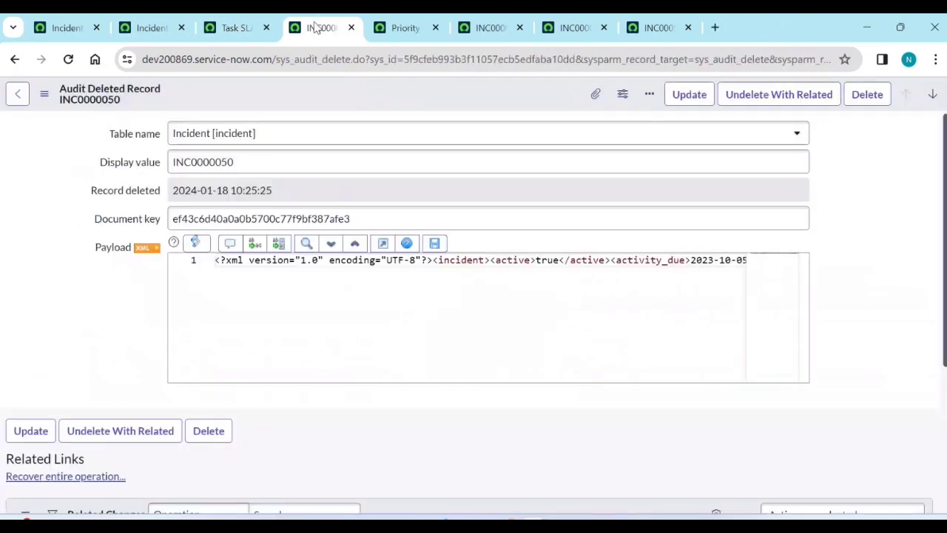
middle_click(318, 28)
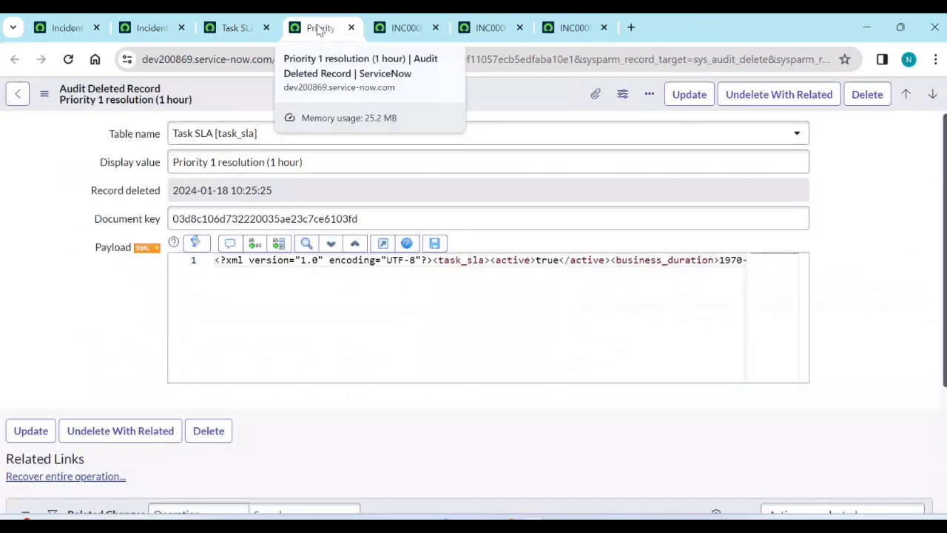
left_click(67, 28)
left_click(169, 105)
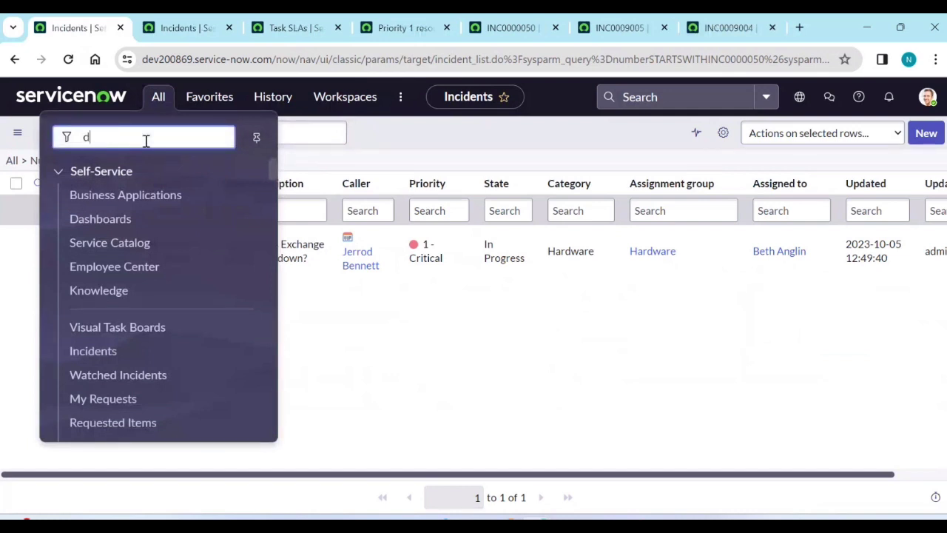
From Deleted Records, open the deleted Priority 1 resolution task_sla entry and start Recover entire operation.
type("delete")
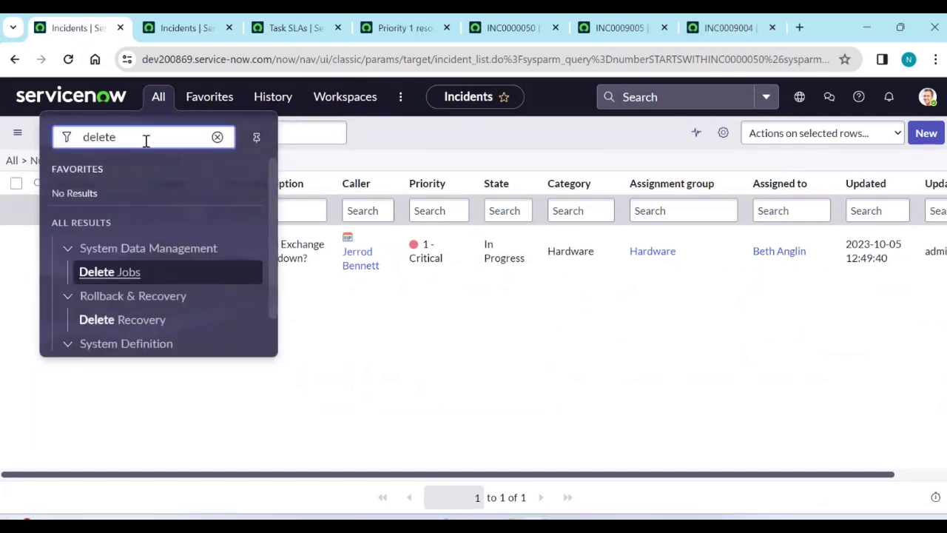
type("d")
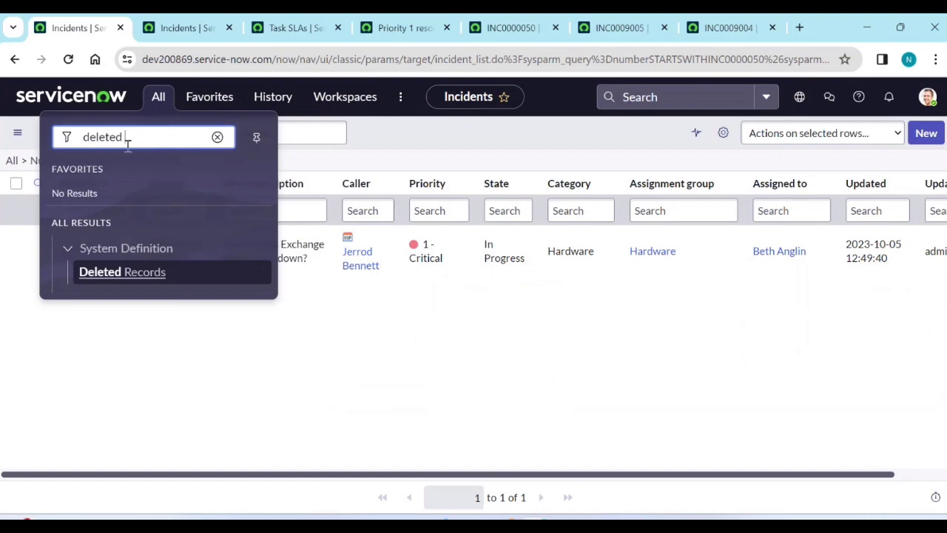
middle_click(156, 273)
left_click(177, 24)
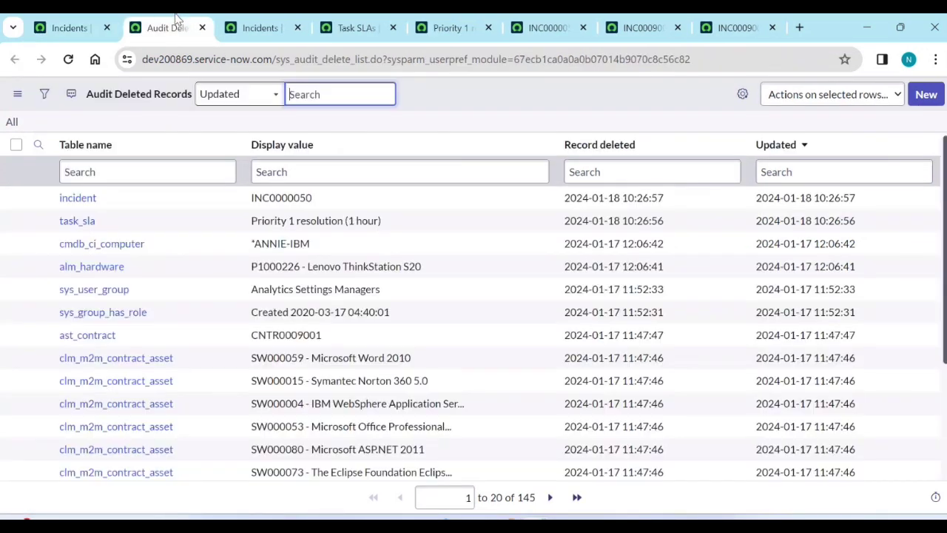
middle_click(74, 221)
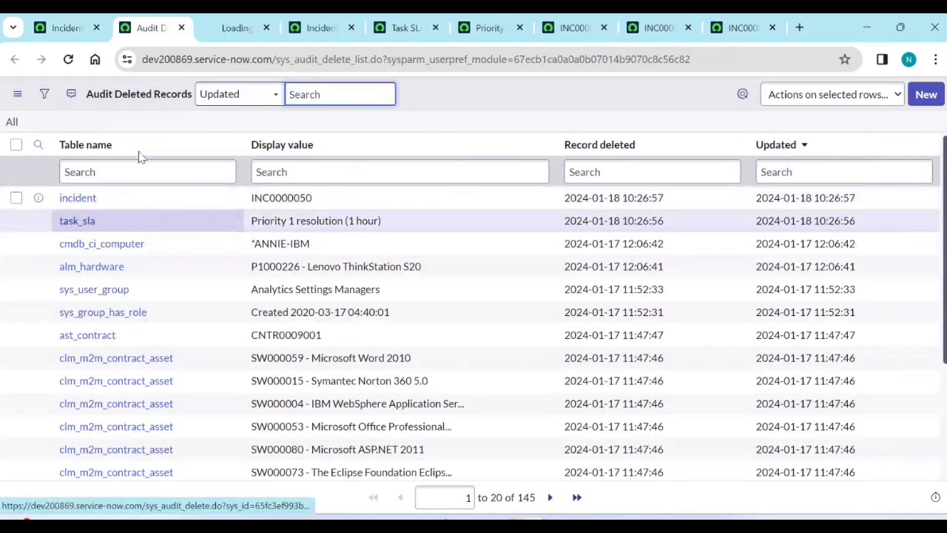
left_click(236, 28)
left_click(147, 30)
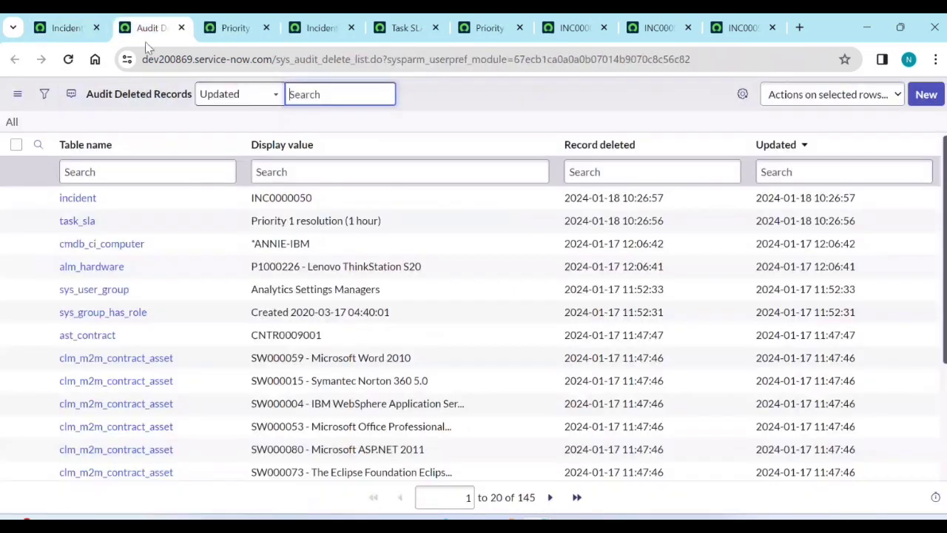
left_click(251, 22)
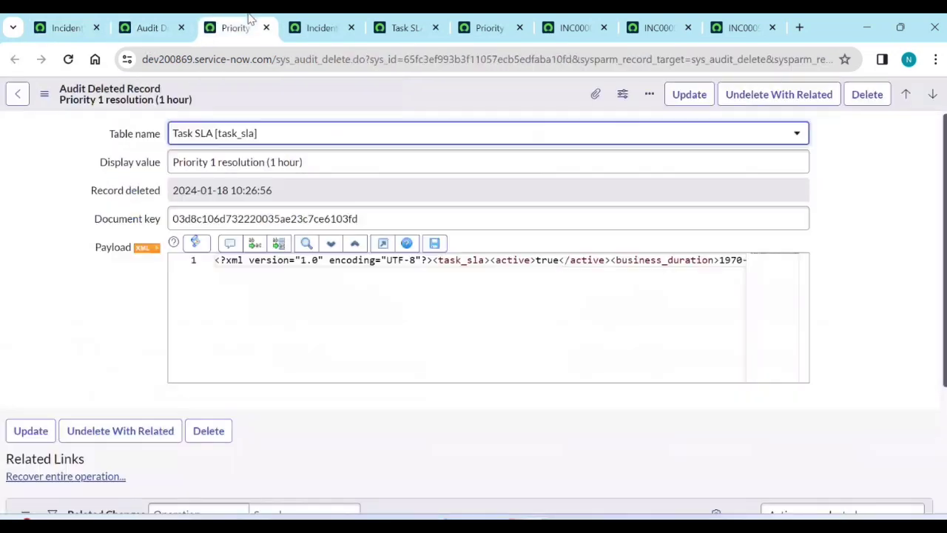
left_click(63, 477)
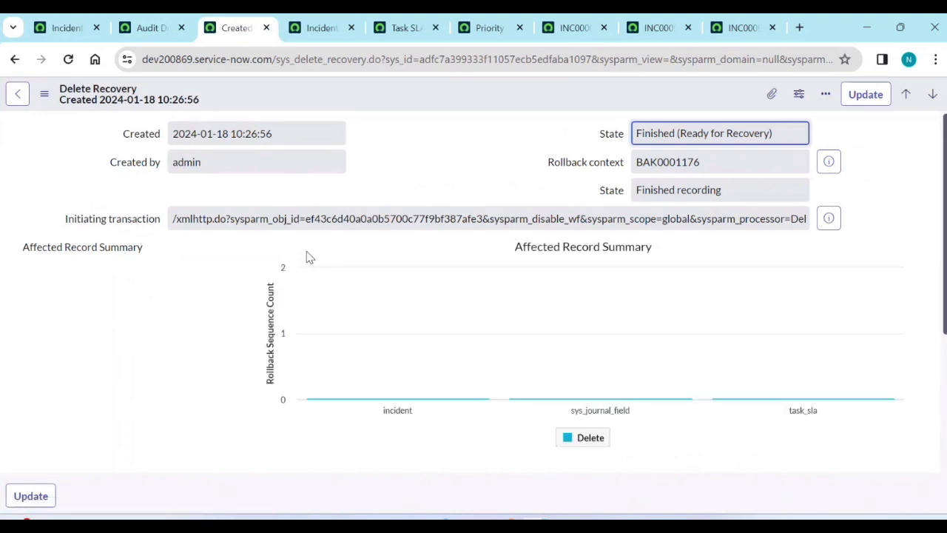
Roll back the whole deletion, answering yes to the prompt, and close the finished progress dialog.
scroll(306, 258, "down", 4)
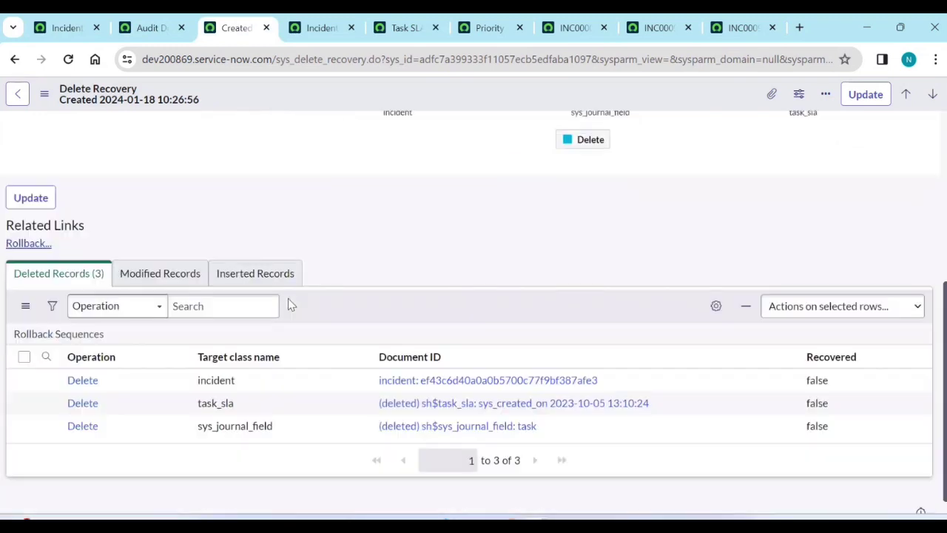
left_click(21, 245)
left_click(575, 323)
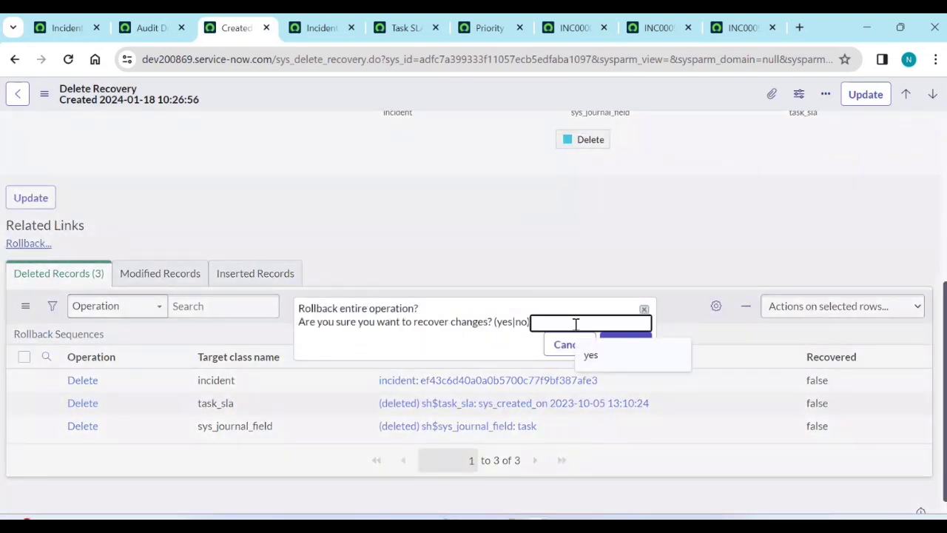
left_click(590, 355)
left_click(625, 345)
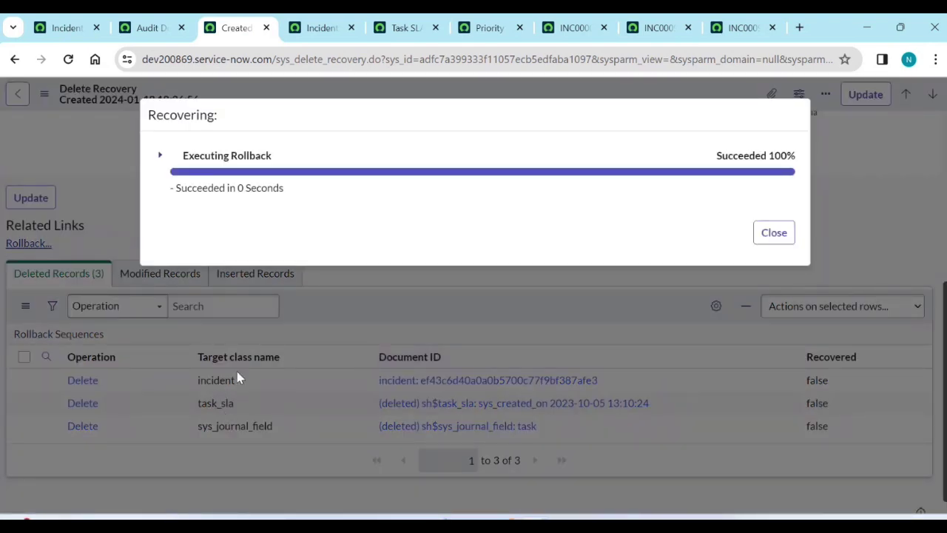
left_click(781, 238)
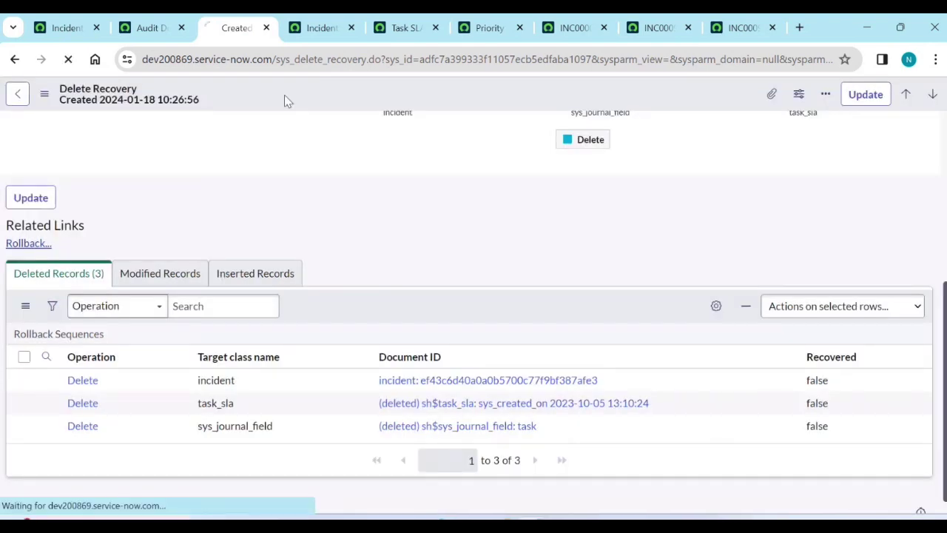
Verify INC0000050 is restored with its Task SLAs, then go back to the deleted records list.
left_click(80, 34)
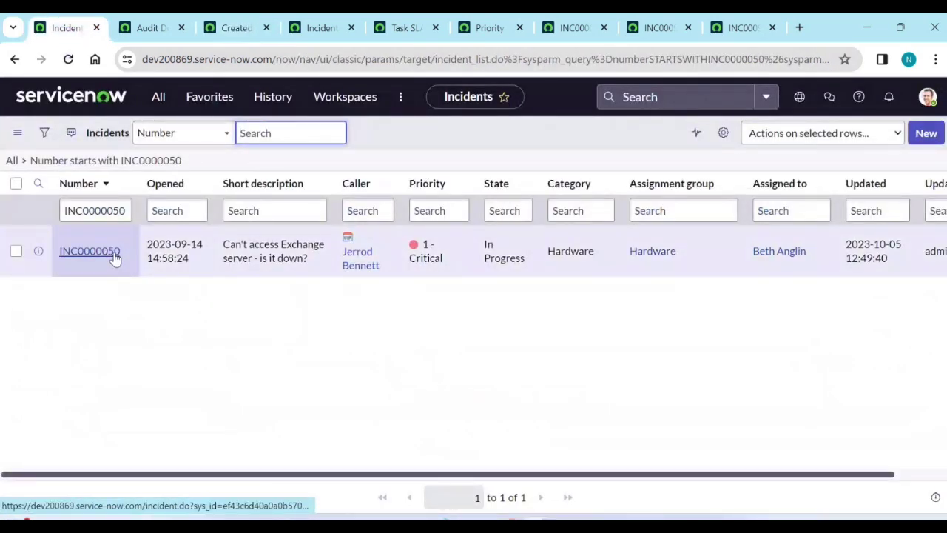
left_click(115, 255)
scroll(131, 299, "down", 10)
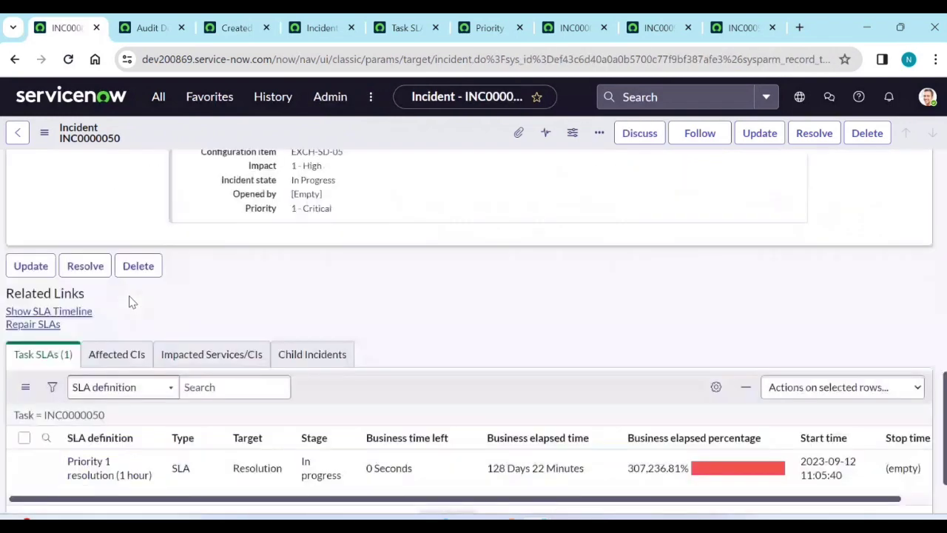
scroll(131, 299, "down", 1)
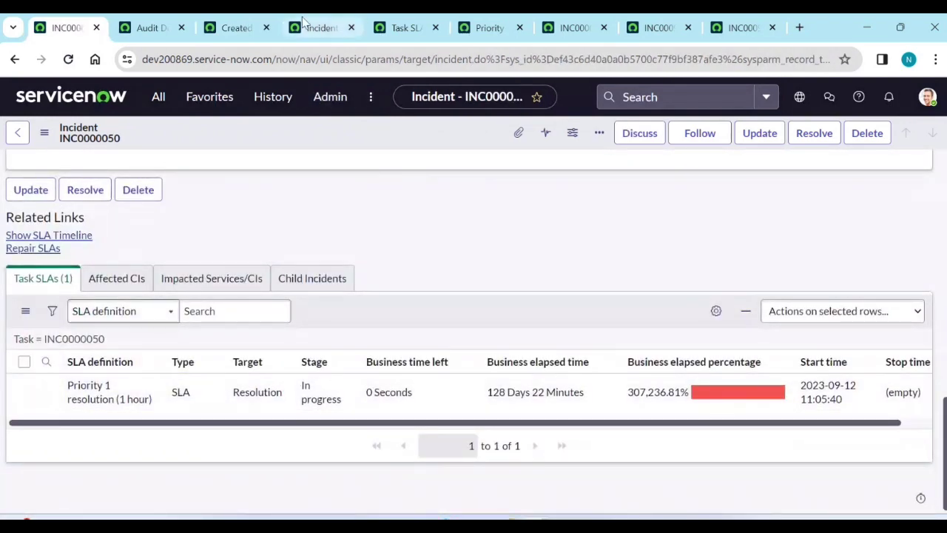
left_click(230, 27)
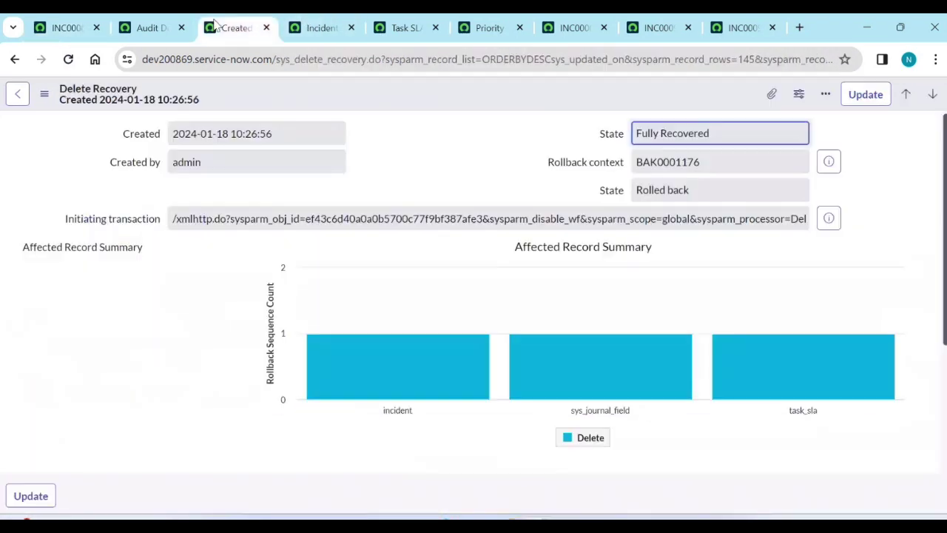
left_click(148, 28)
Open the deleted cmdb_ci_computer audit entry with its XML payload, then switch to the Notepad notes.
left_click(83, 248)
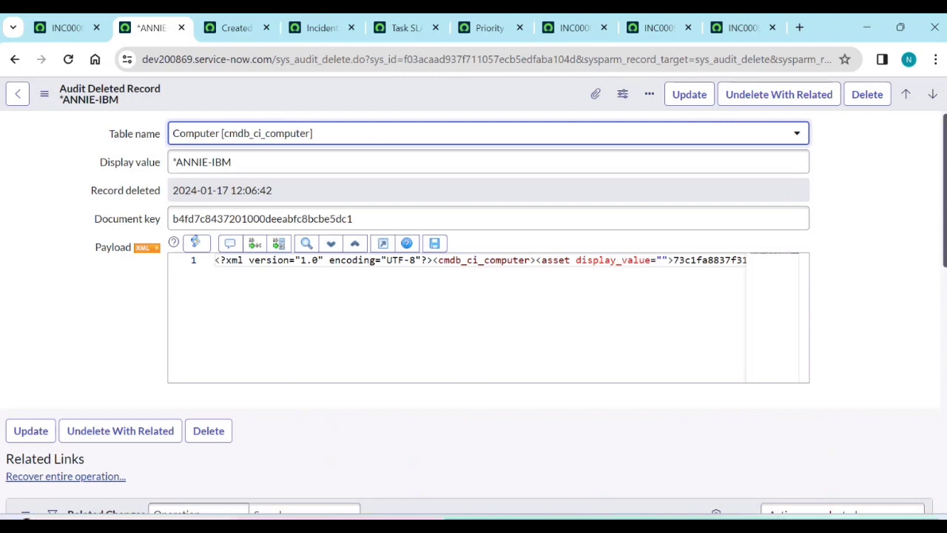
key("alt+Tab")
Highlight the 'transaction logs' and then the 'local host log' lines in the notes.
left_click_drag(227, 333, 124, 335)
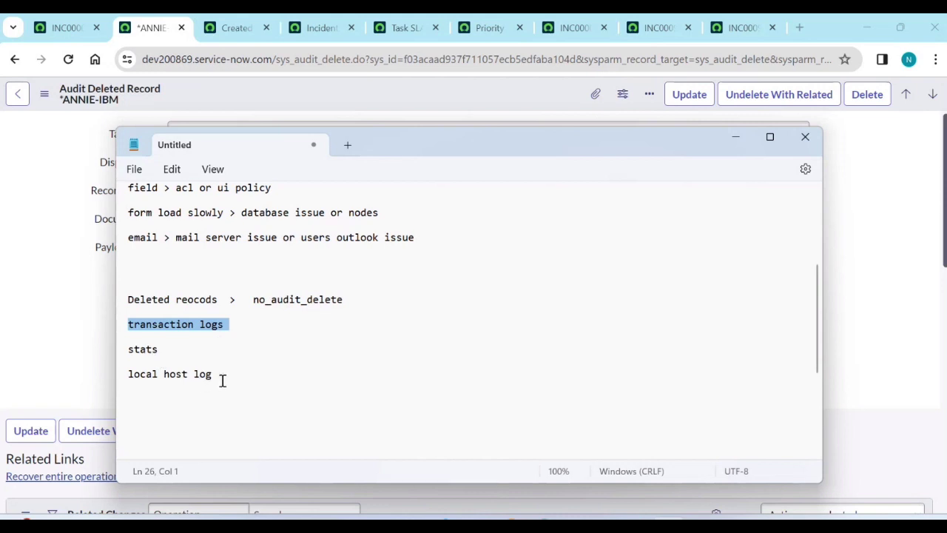
left_click_drag(214, 375, 130, 378)
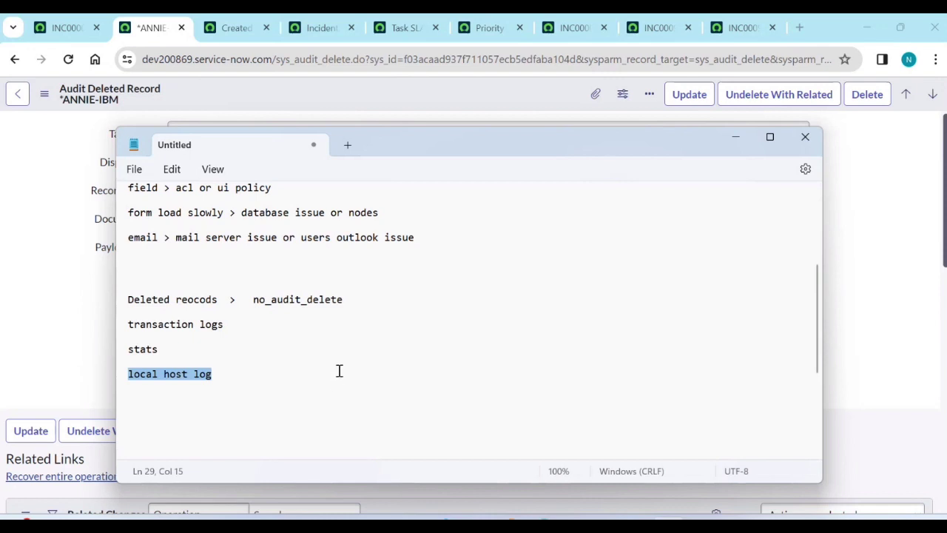
Minimize the notes and go to the stats.do page from the INC0000050 tab.
left_click(736, 142)
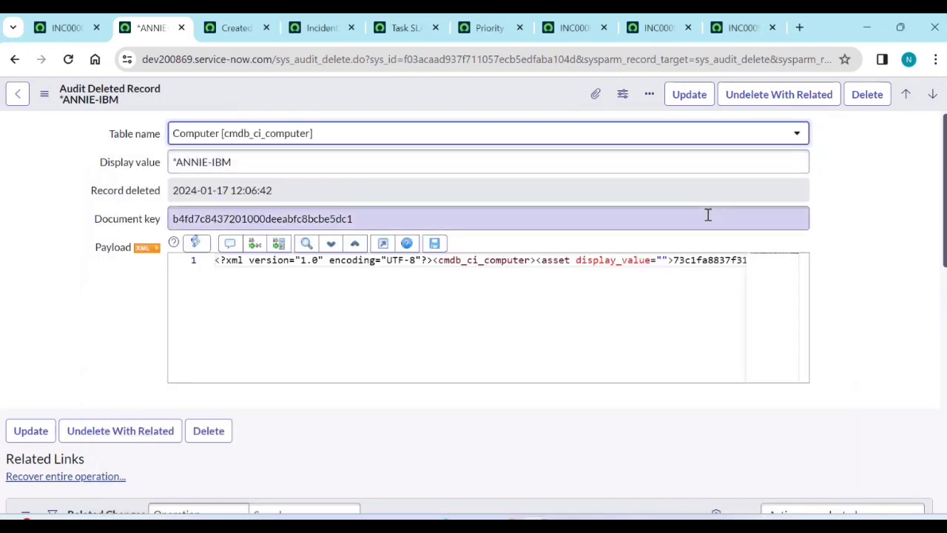
left_click(71, 28)
left_click(160, 97)
double_click(141, 131)
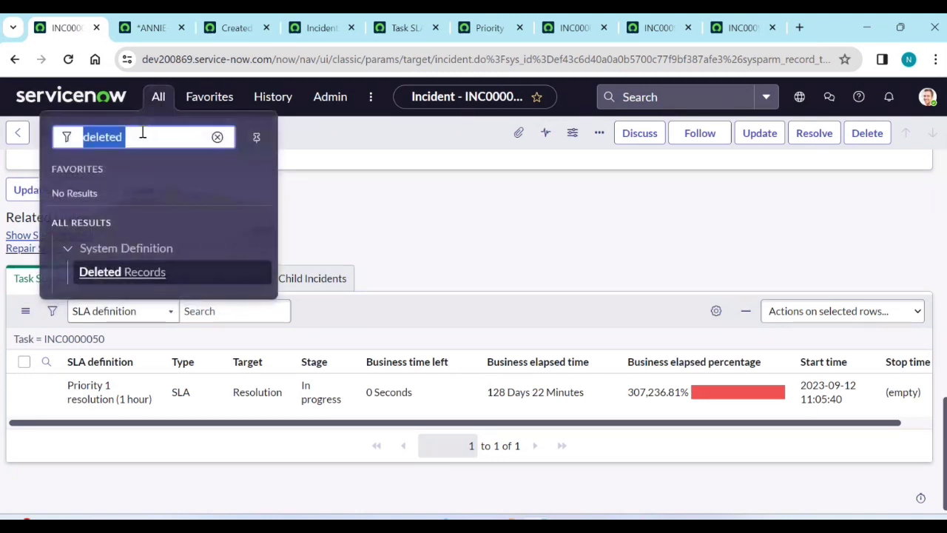
type("stats")
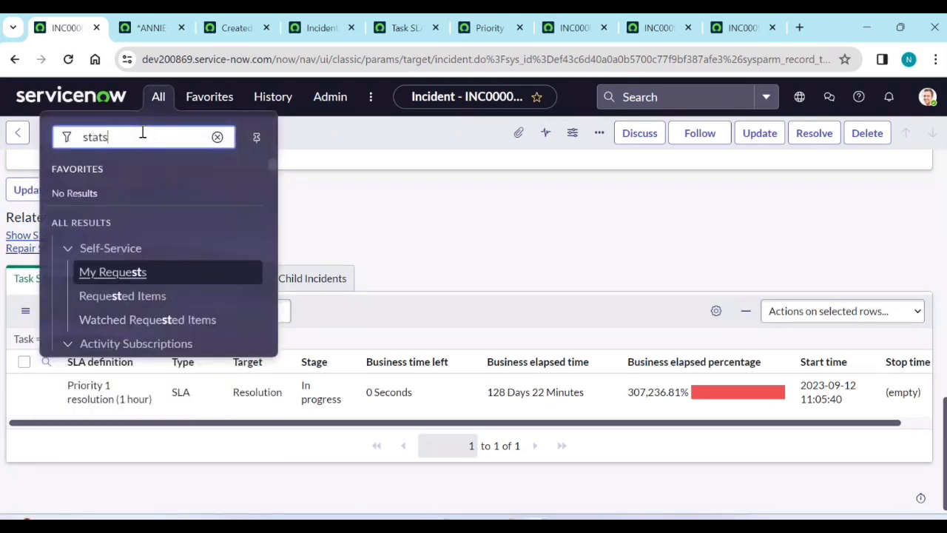
type(".do")
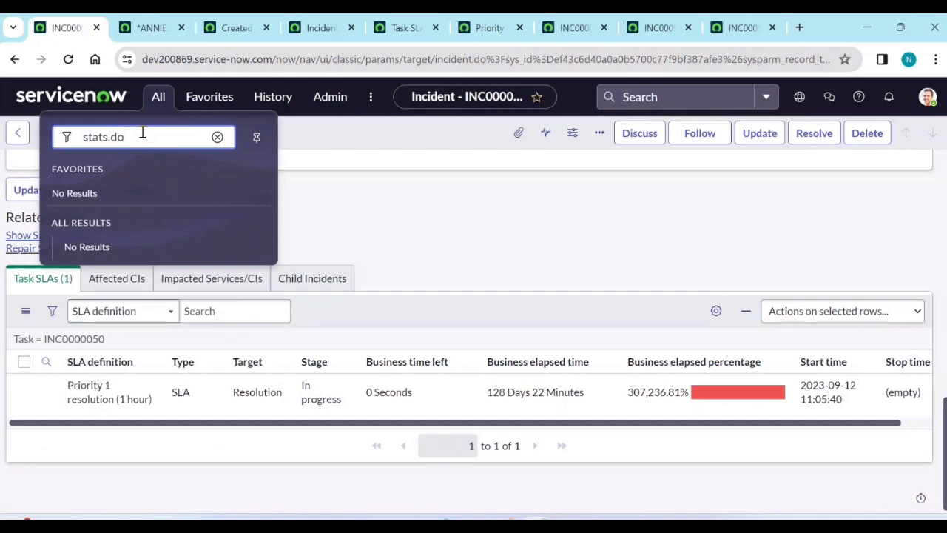
key("Return")
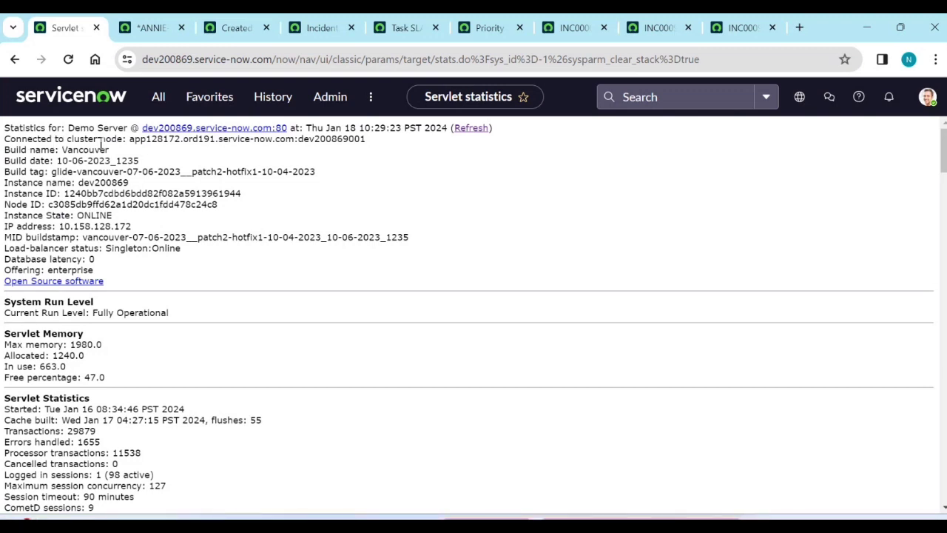
Select the connected cluster node name and compare it with the Paint 3D diagram.
left_click_drag(129, 140, 380, 154)
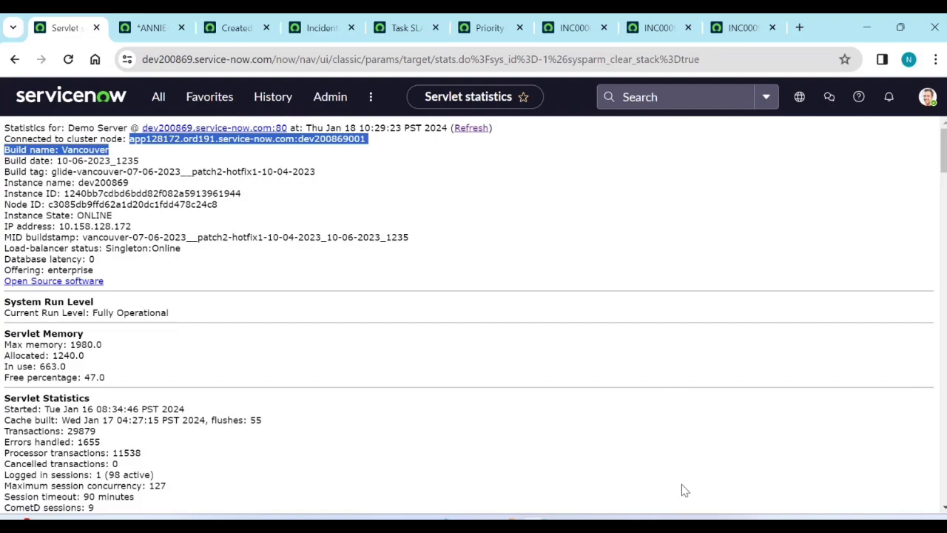
key("alt+Tab")
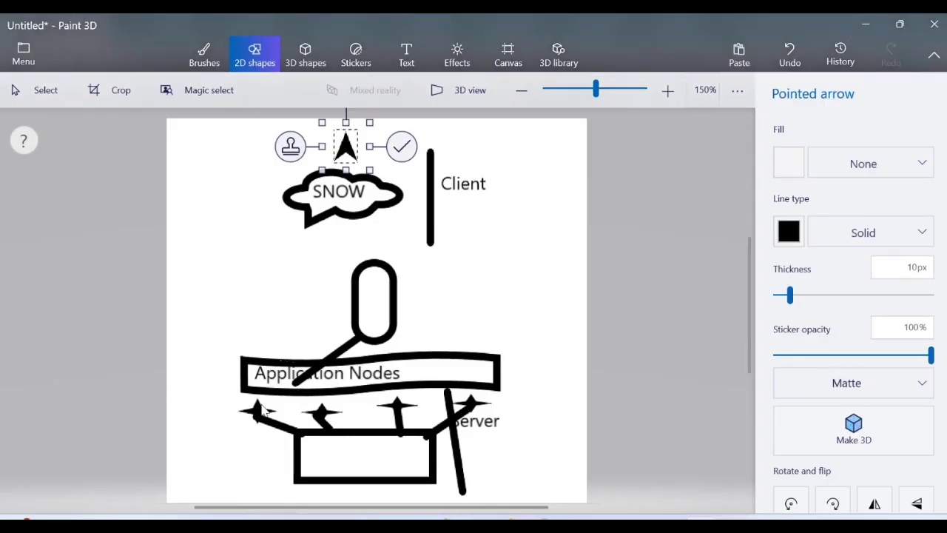
left_click(867, 24)
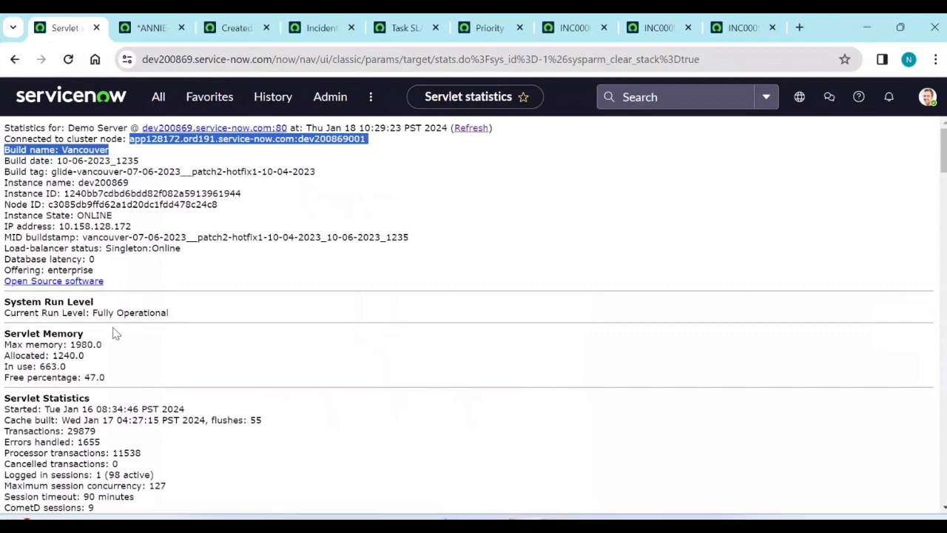
scroll(117, 333, "down", 4)
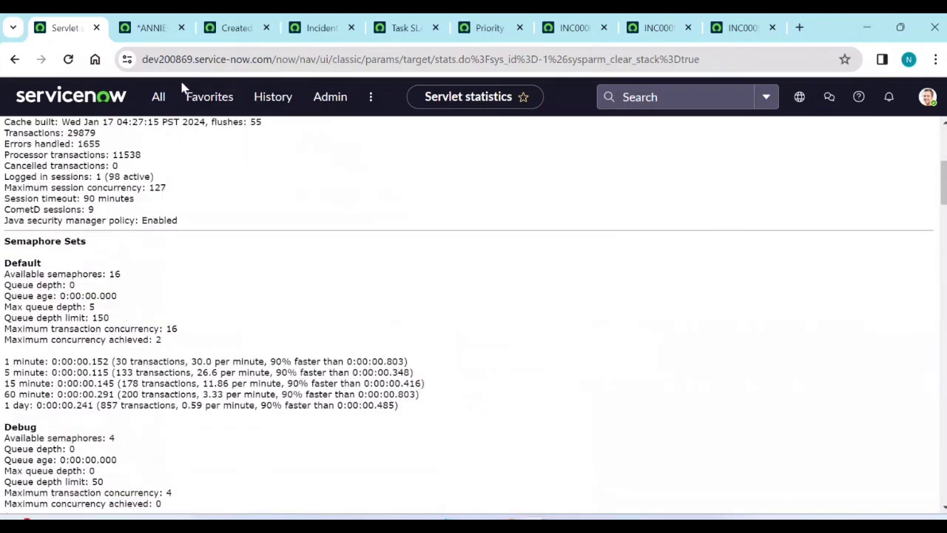
left_click(157, 97)
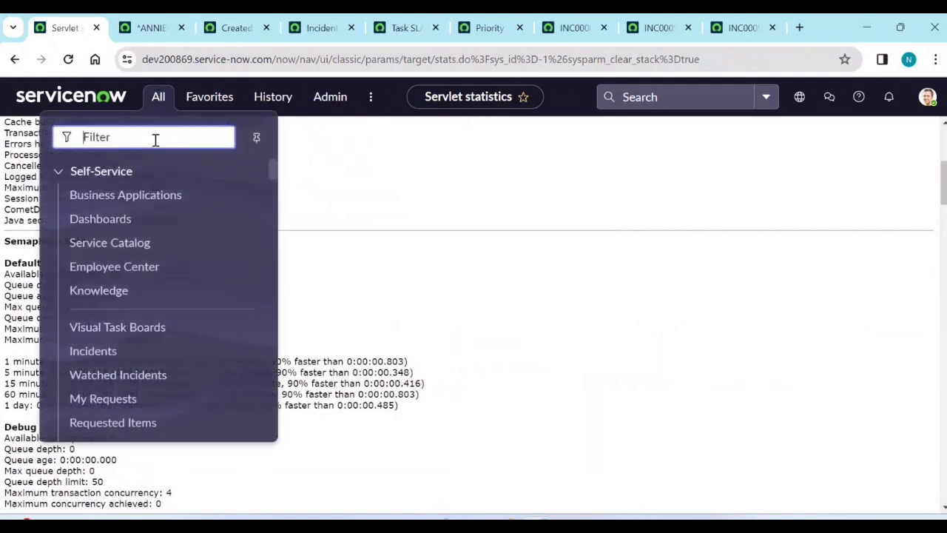
Find 'transaction' in the navigator and open System Logs > Transactions in a new tab.
type("tran")
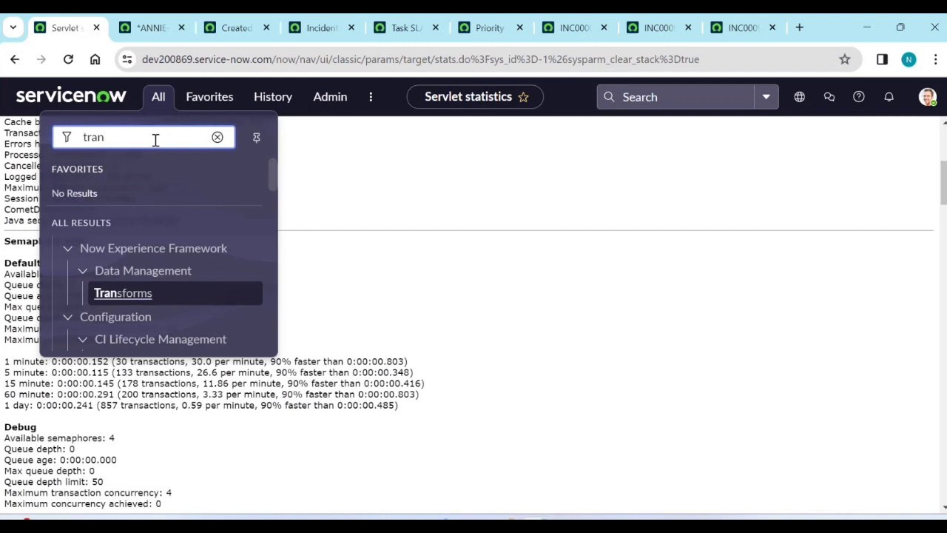
type("ssact")
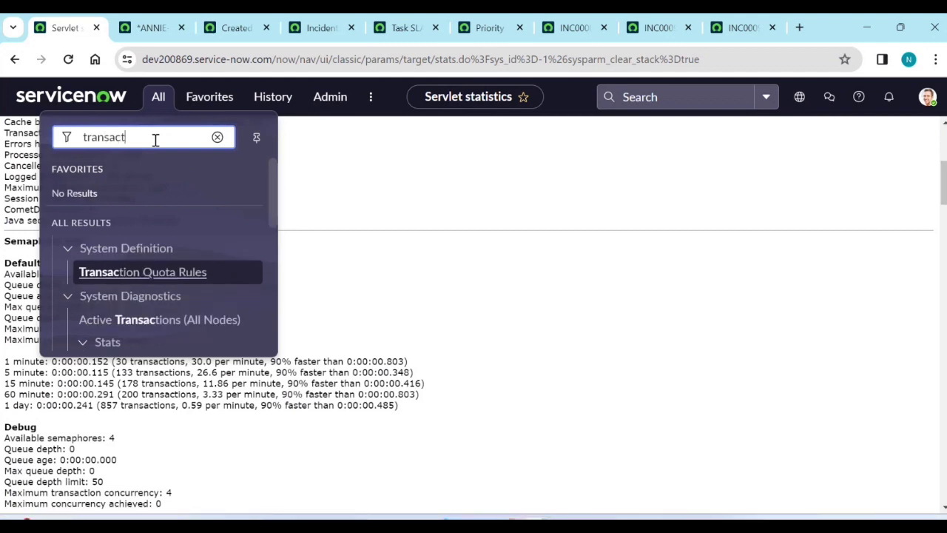
type("ion")
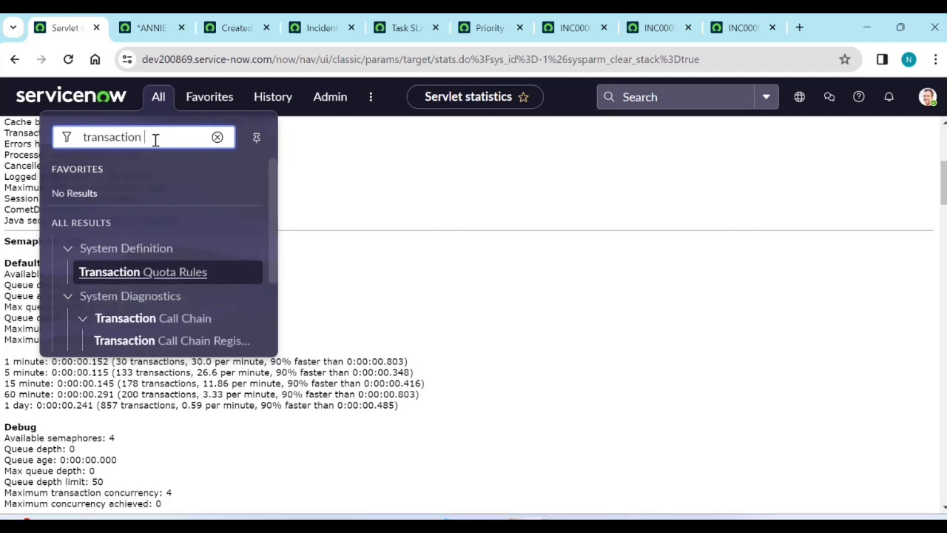
scroll(162, 255, "down", 2)
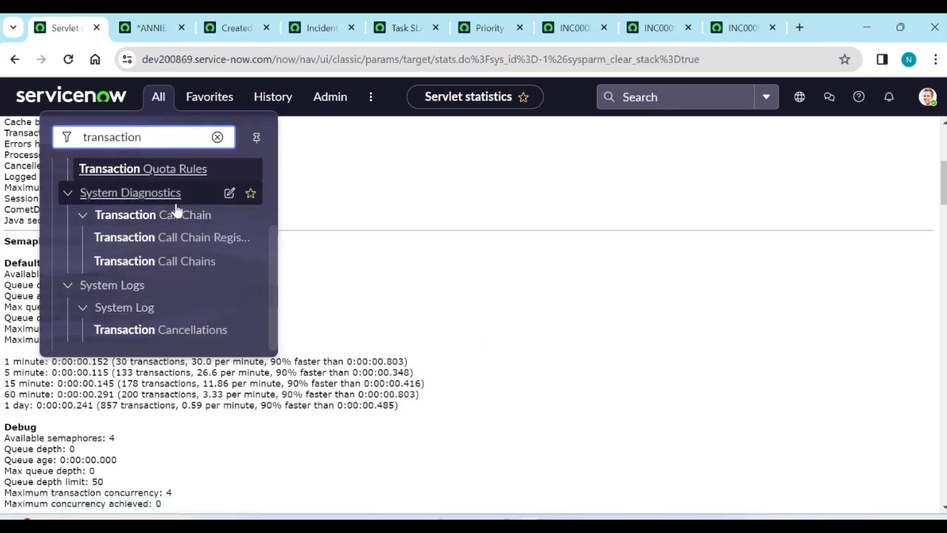
scroll(190, 255, "down", 1)
scroll(190, 253, "up", 1)
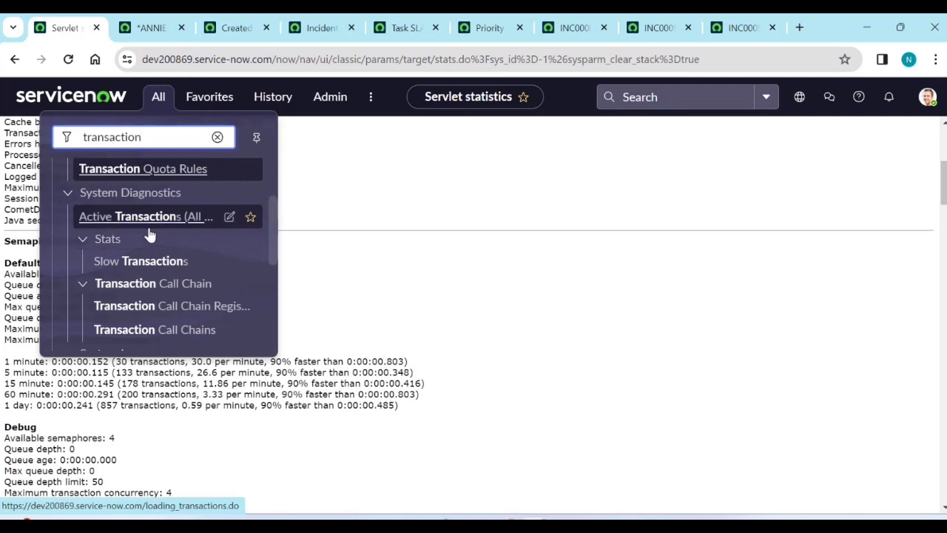
scroll(163, 281, "down", 2)
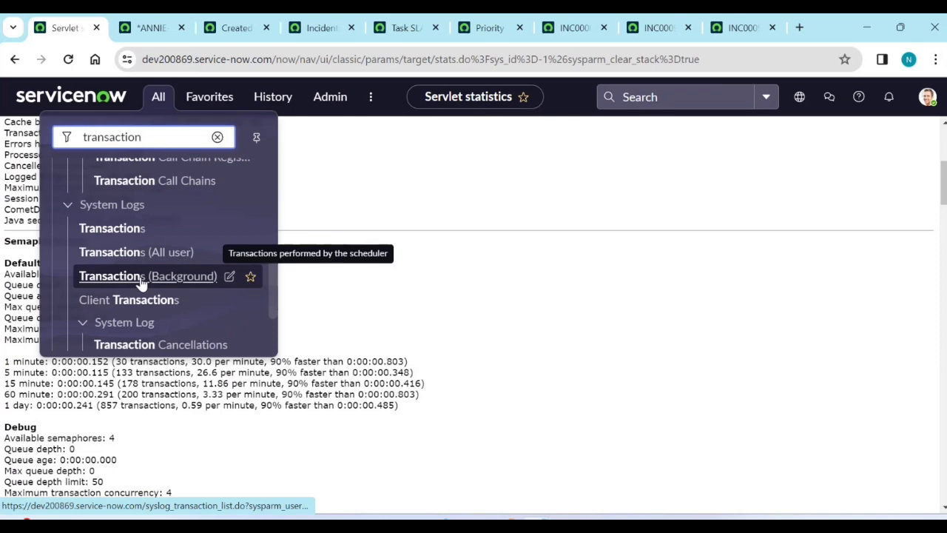
middle_click(131, 234)
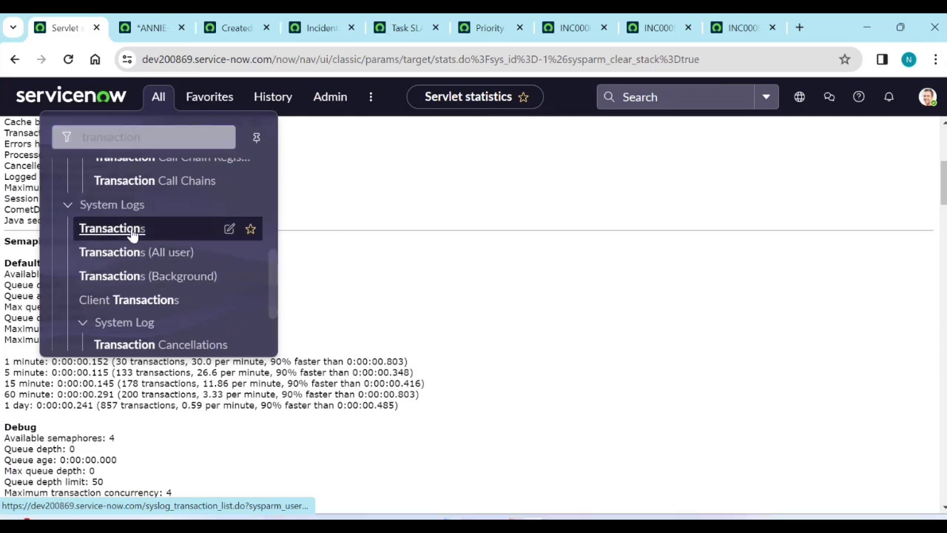
left_click(134, 27)
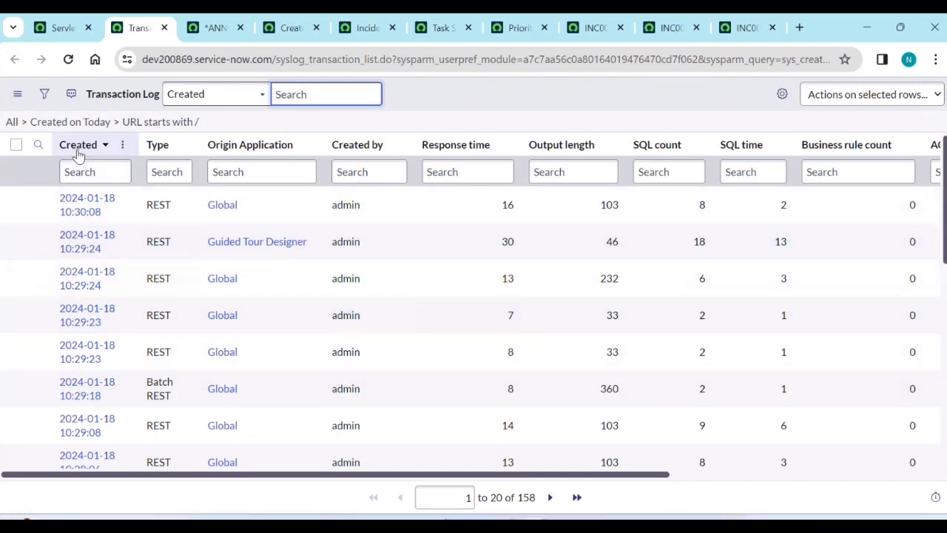
Sort the log by Created ascending and open the /login_redirect.do entry in its own tab.
left_click(78, 148)
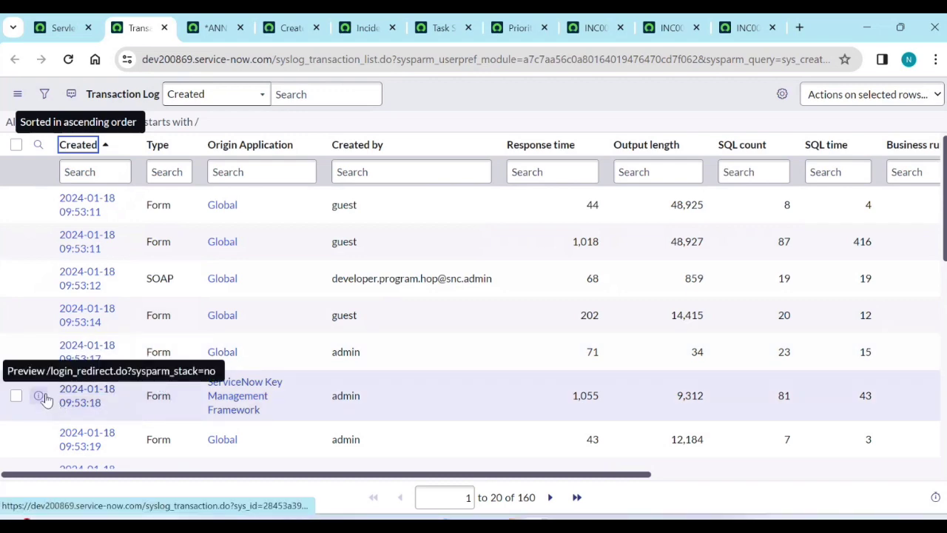
right_click(39, 396)
left_click(117, 207)
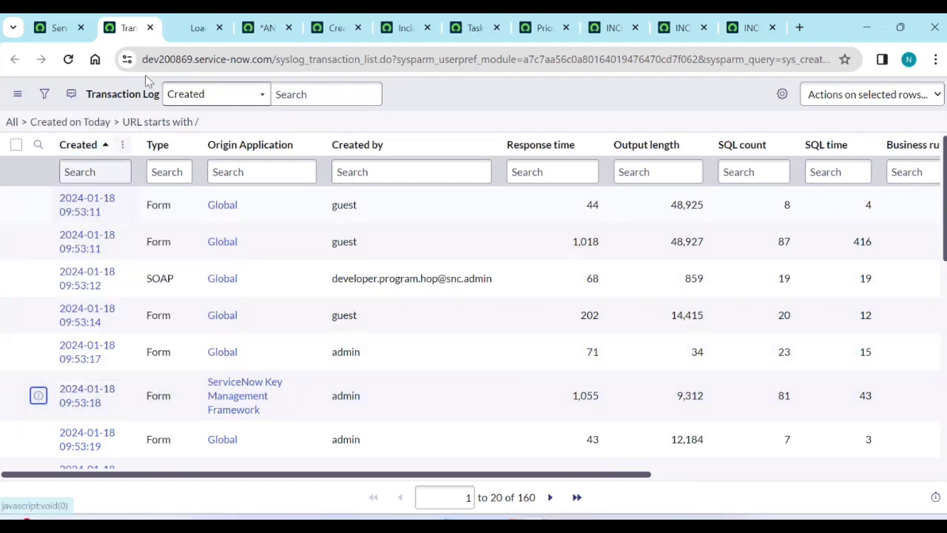
left_click(198, 28)
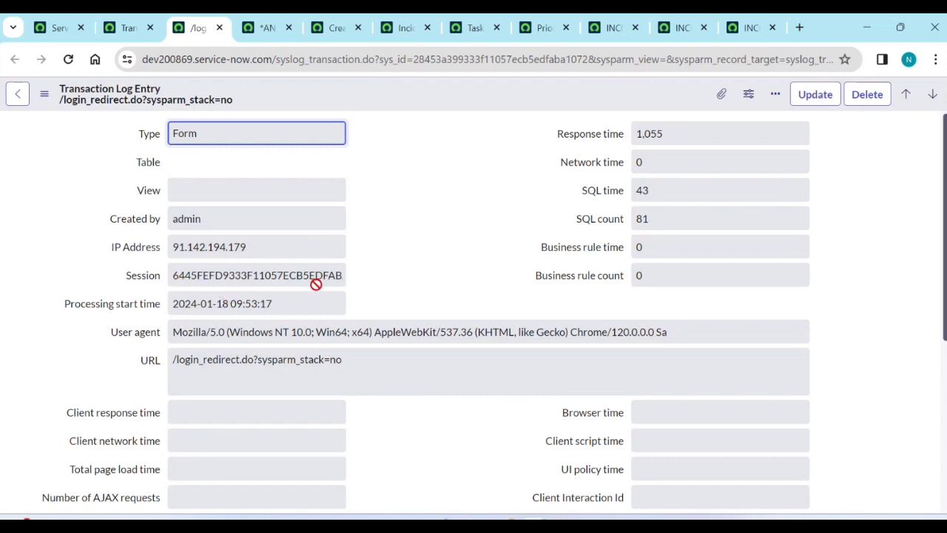
scroll(315, 285, "down", 1)
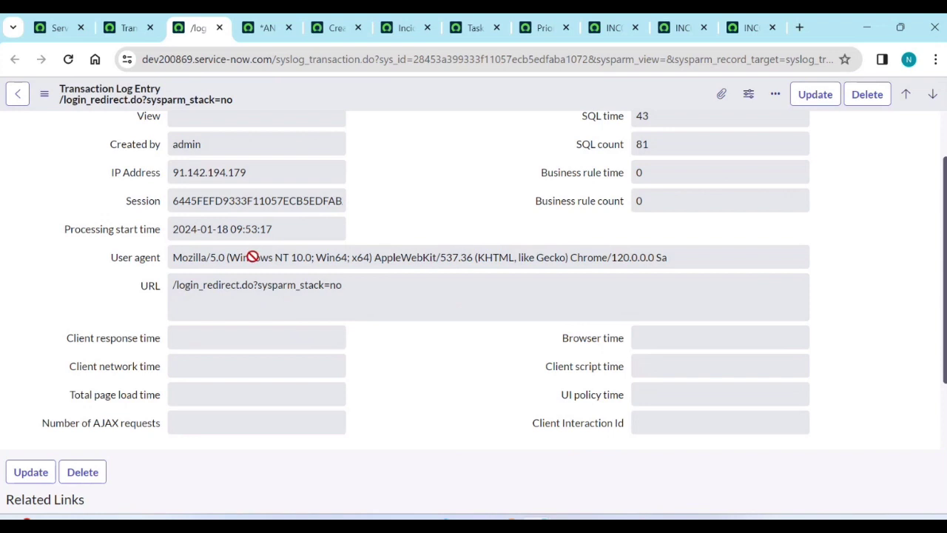
scroll(255, 258, "up", 1)
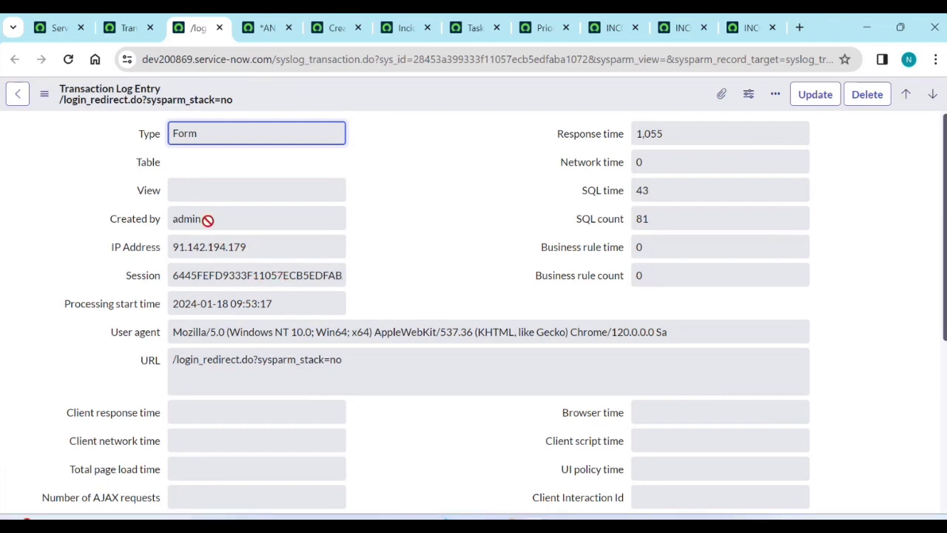
scroll(250, 320, "down", 1)
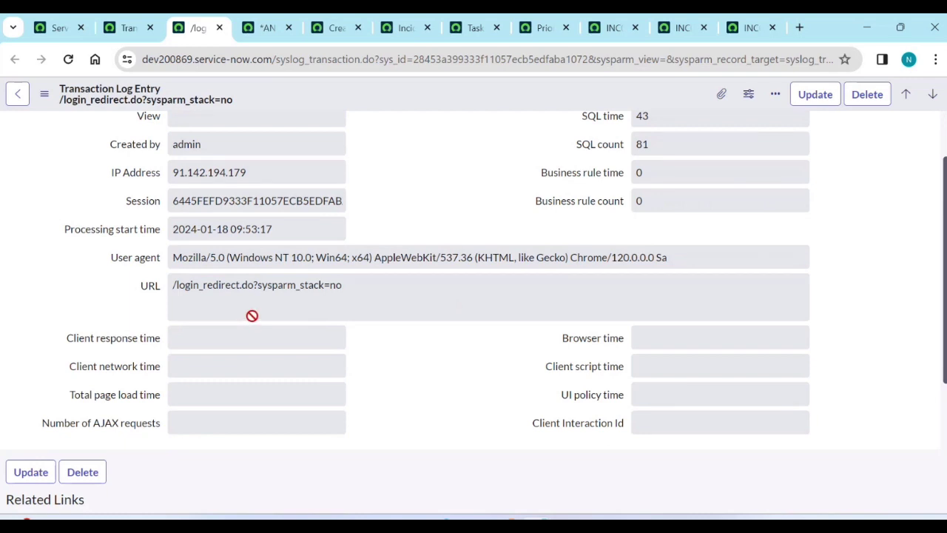
scroll(253, 313, "up", 1)
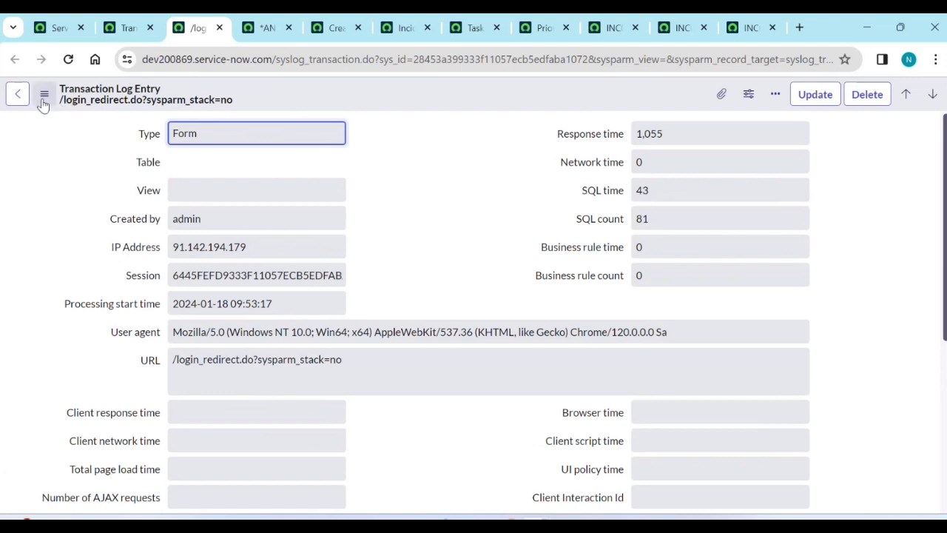
Append '> Session ID , CreaTED ON , System ID' after 'transaction logs' in the notes.
key("alt+Tab")
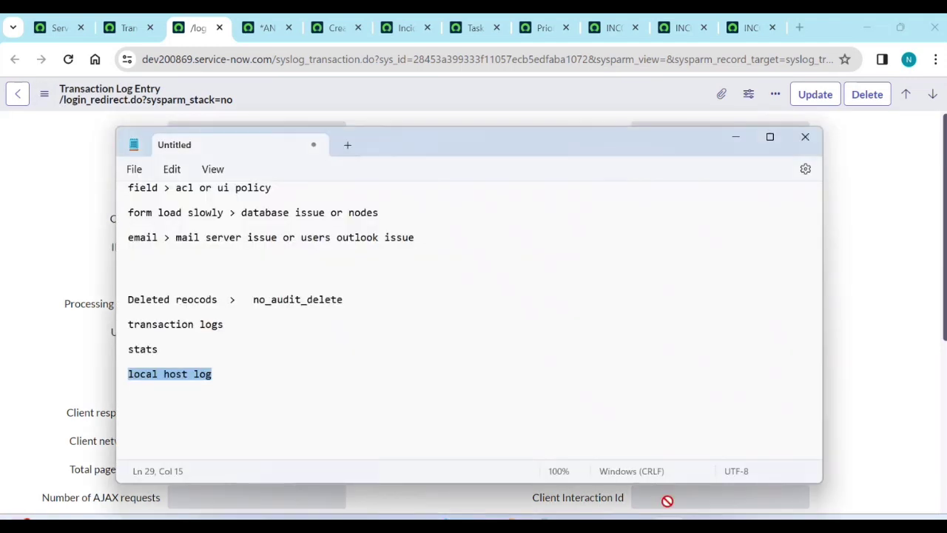
left_click(273, 370)
left_click(248, 328)
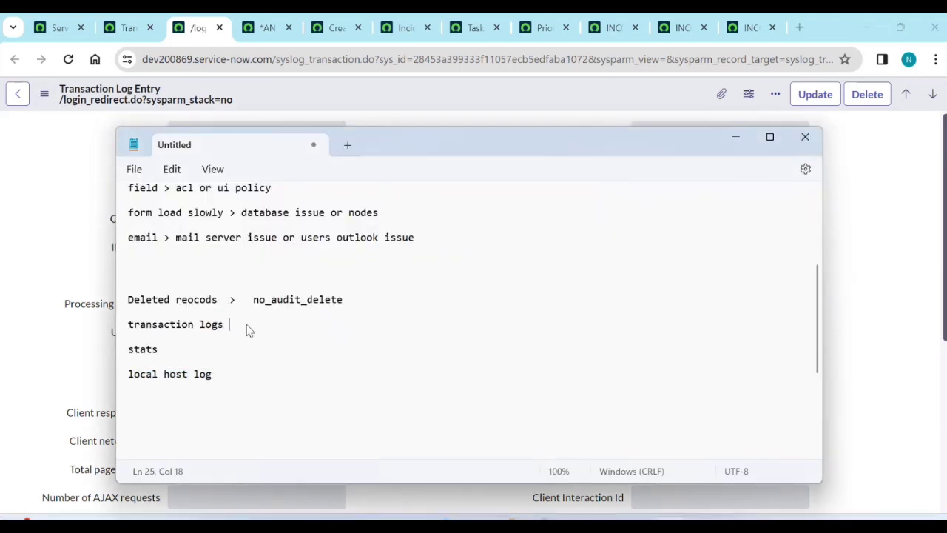
type("> Session ID")
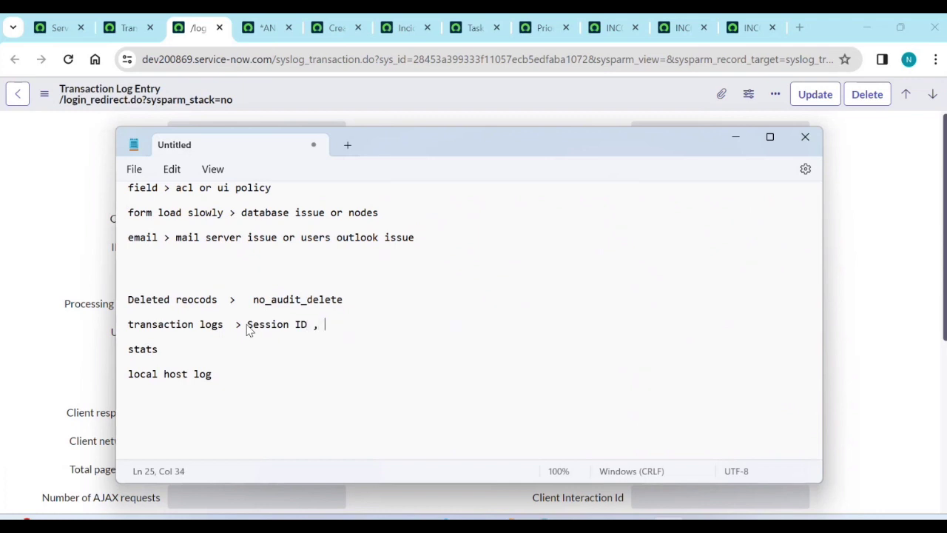
type(" , Crea")
key("Caps_Lock")
type("TED")
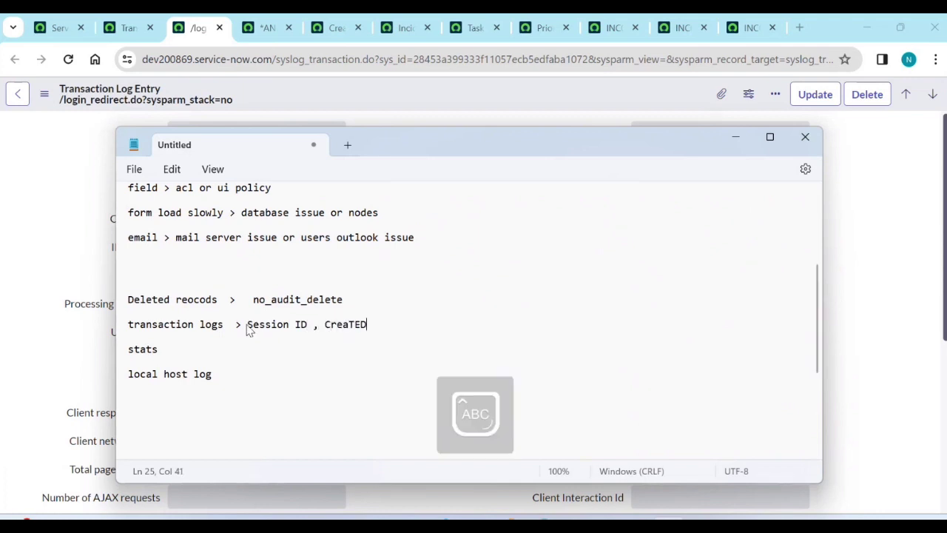
type(" ON")
key("Caps_Lock")
type(",")
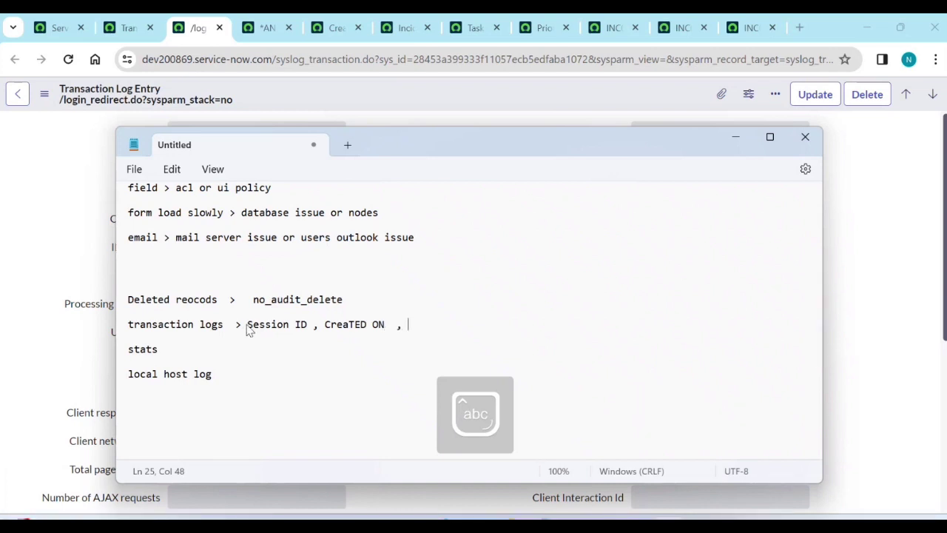
type(" System ID")
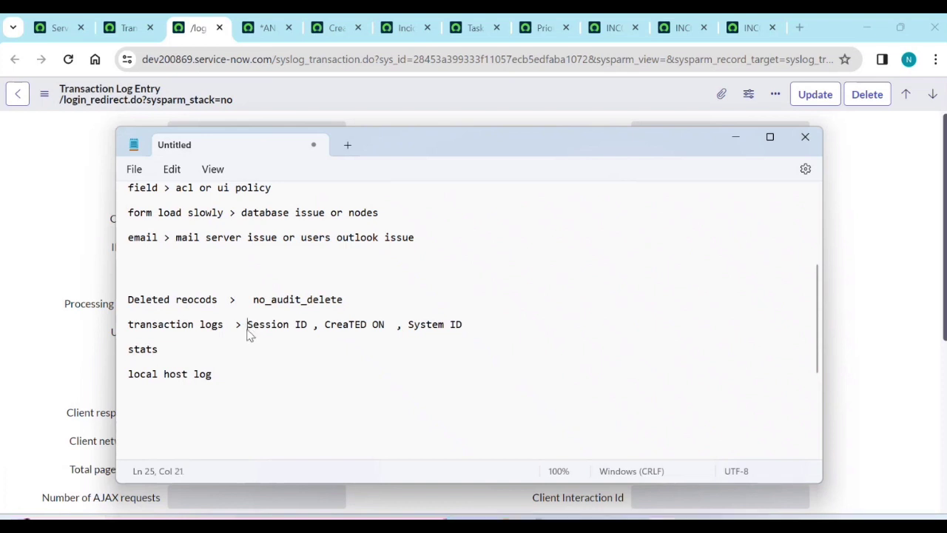
Add 'URL' to the end of the field list and tidy the trailing commas.
left_click_drag(247, 328, 466, 329)
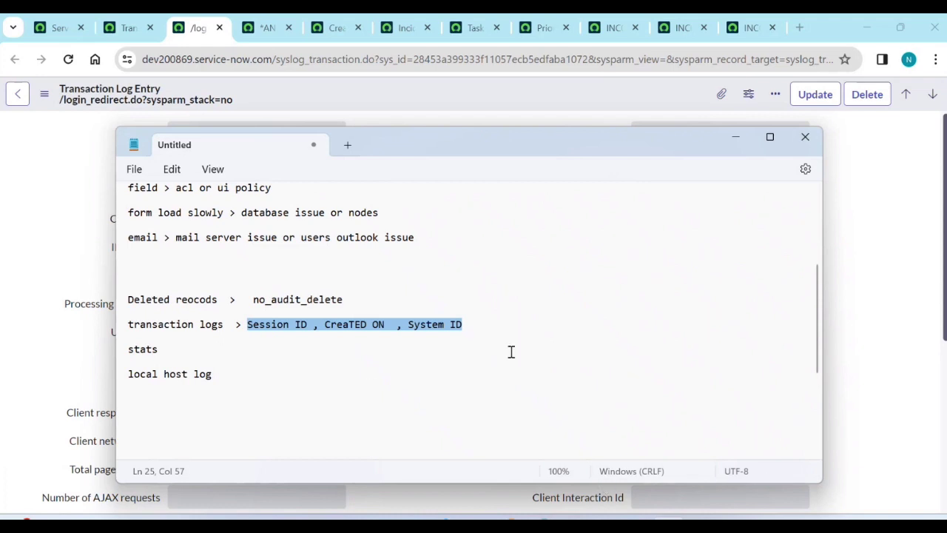
left_click(509, 322)
type("URL.,,")
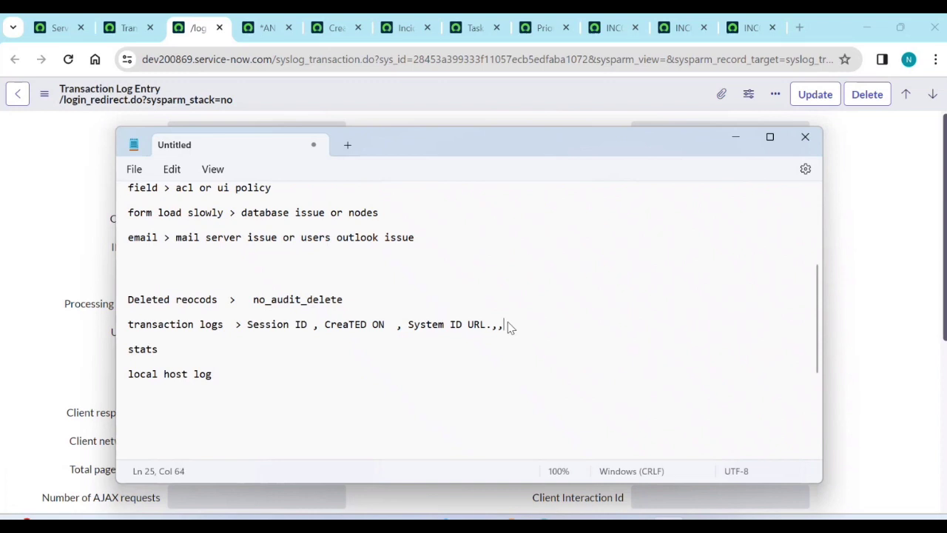
key("BackSpace")
key("BackSpace")
type(",,,,")
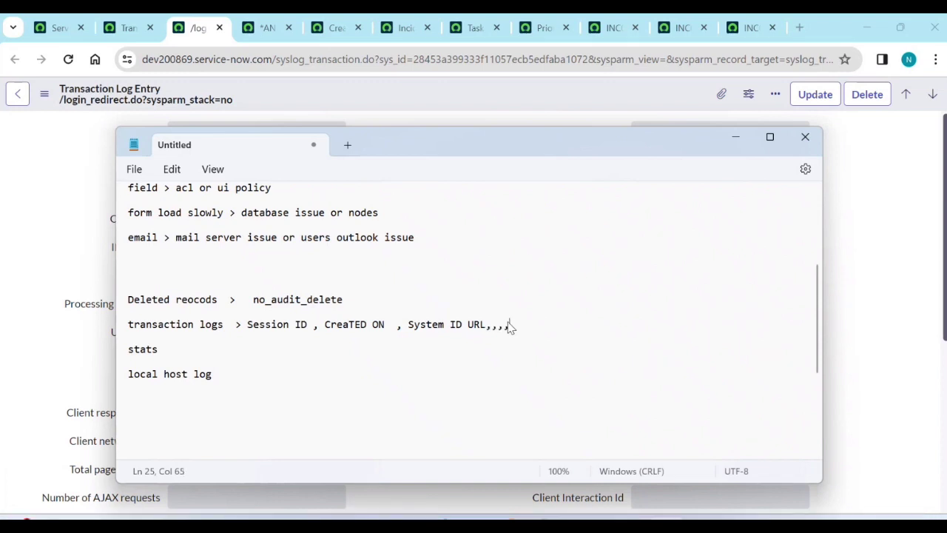
key("BackSpace")
type(",")
Select the Session value on the /login_redirect.do log entry and choose Show XML from the form menu.
left_click(127, 27)
left_click(191, 27)
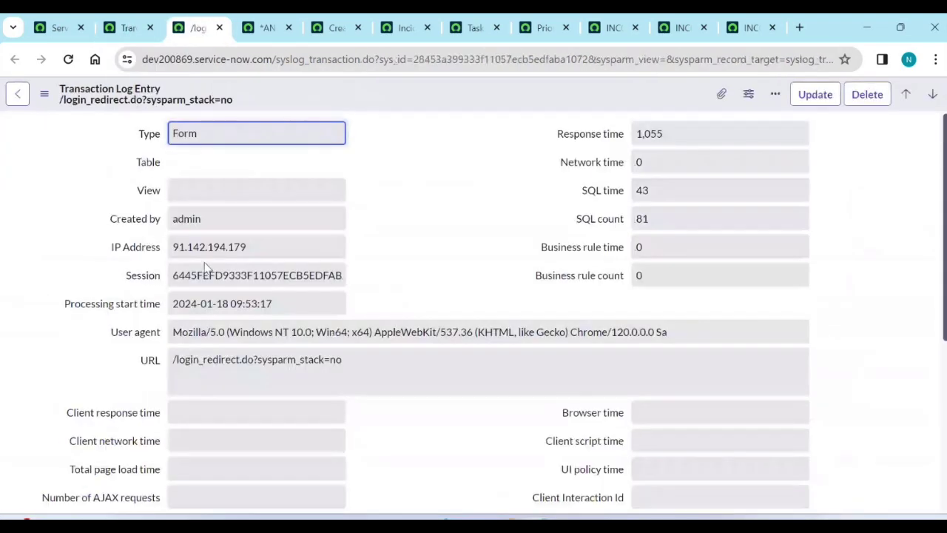
left_click_drag(173, 270, 341, 266)
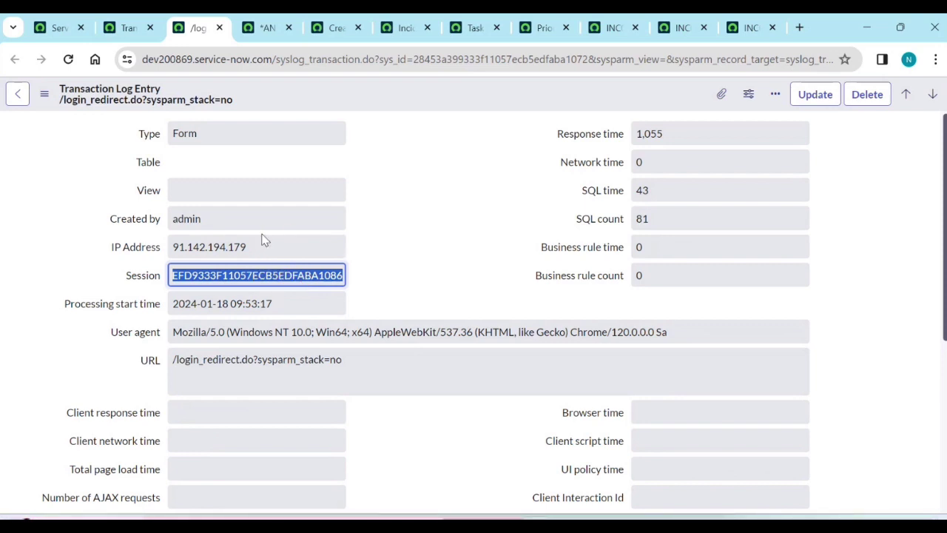
left_click(43, 96)
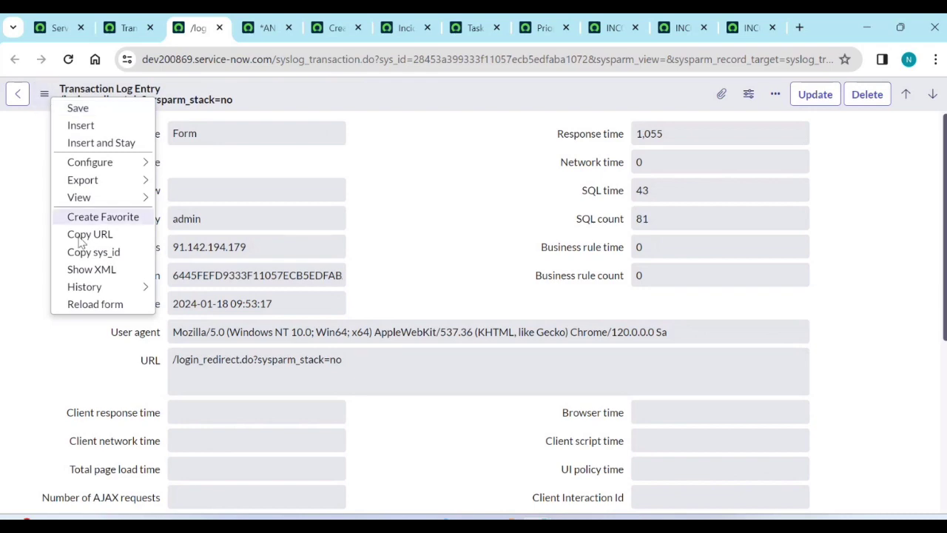
left_click(96, 269)
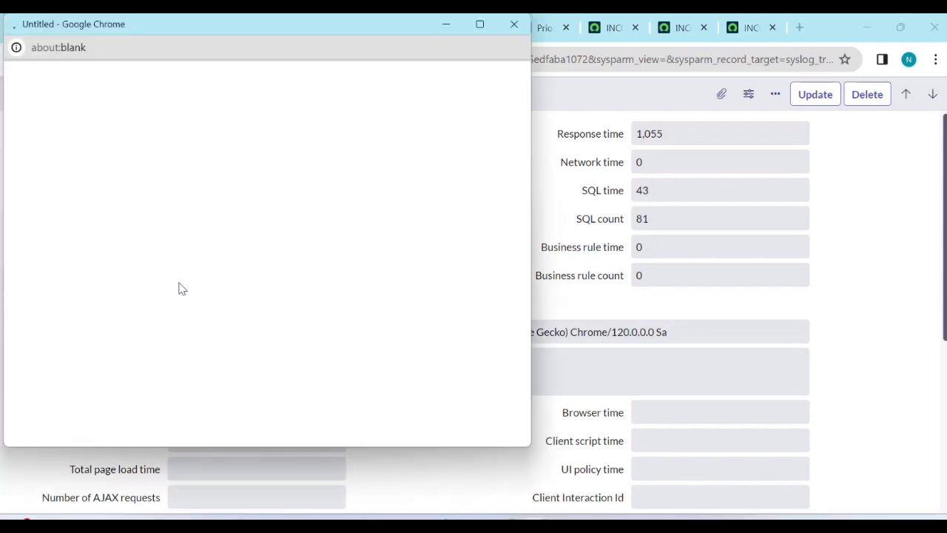
Highlight the sys_created_on, system_id and url values in the entry's XML.
scroll(145, 299, "down", 2)
scroll(146, 298, "down", 5)
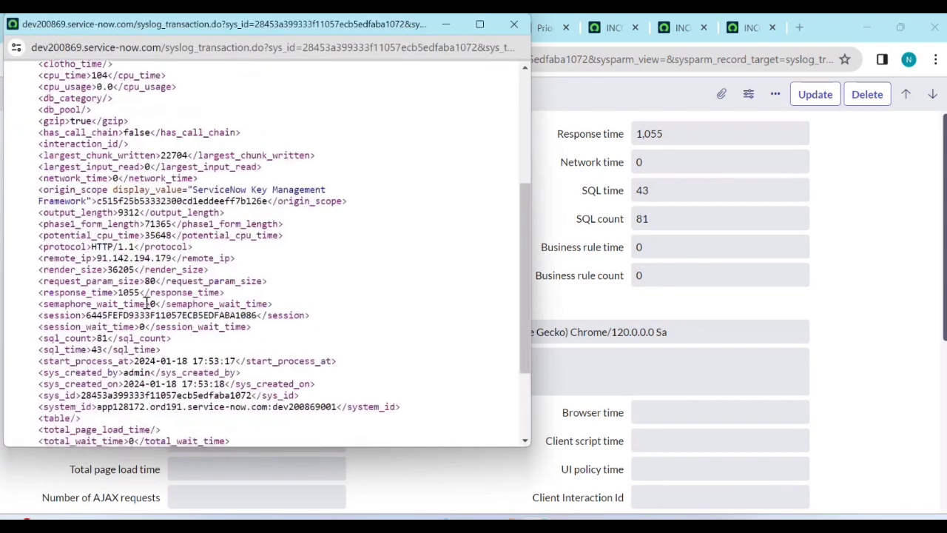
scroll(146, 299, "down", 2)
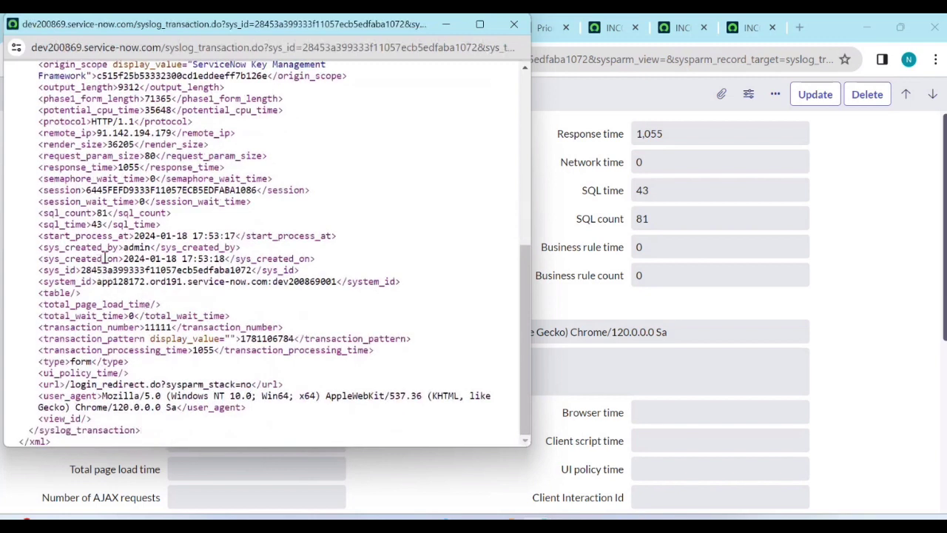
left_click_drag(127, 259, 231, 259)
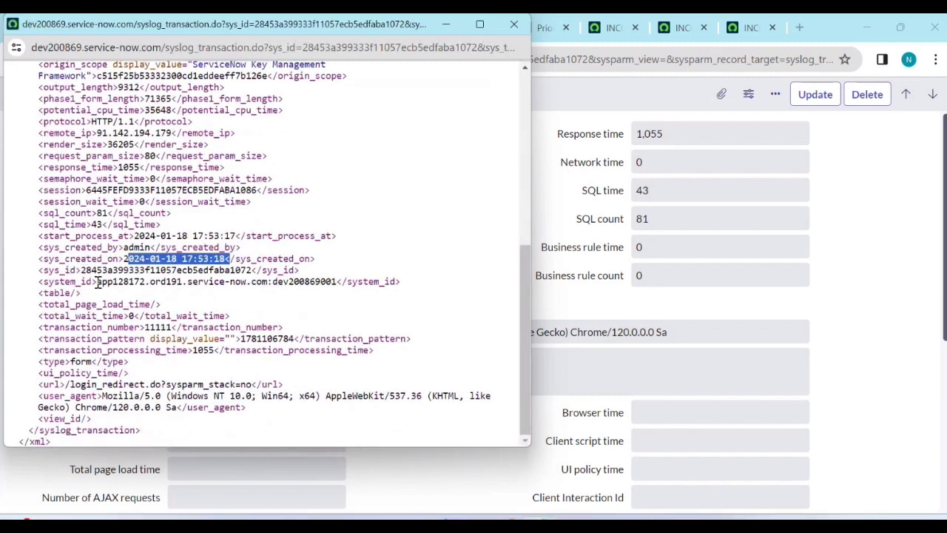
left_click_drag(96, 282, 296, 282)
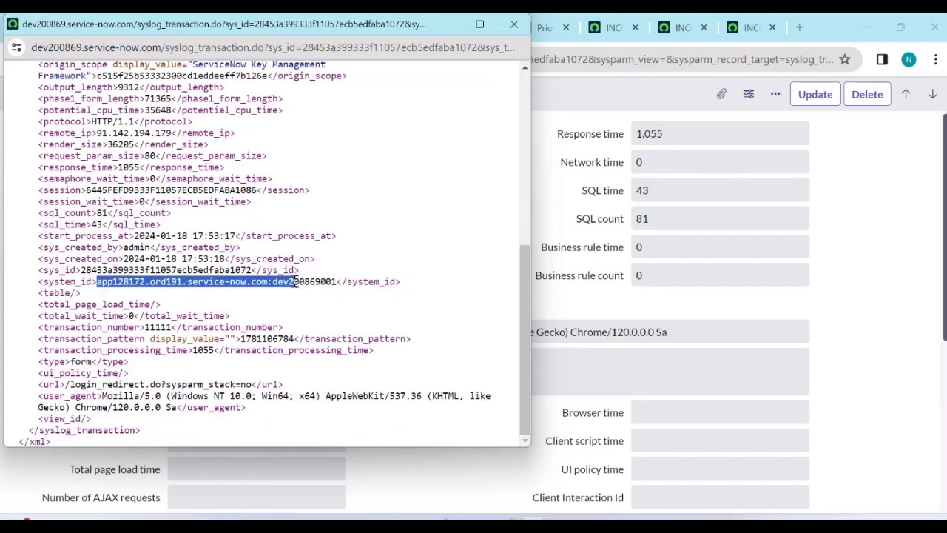
left_click_drag(296, 282, 337, 283)
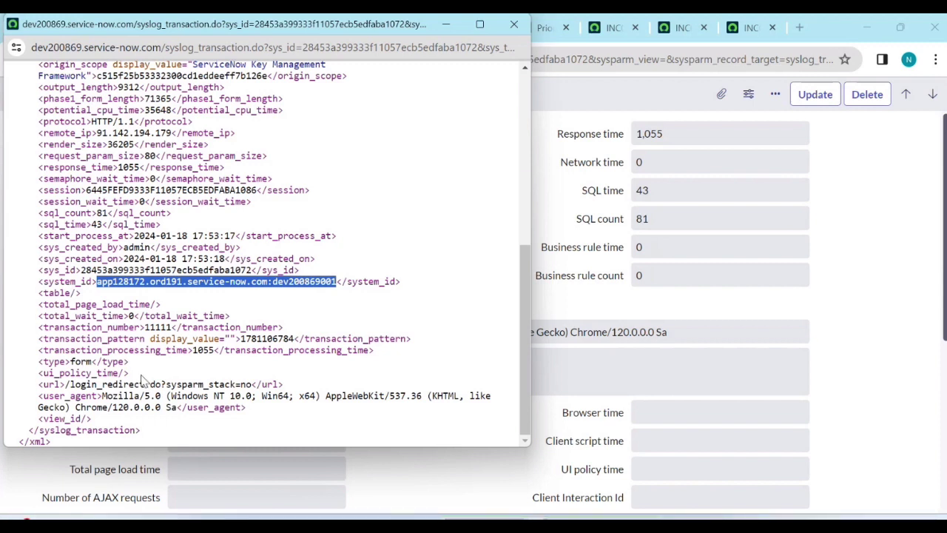
left_click_drag(71, 384, 259, 384)
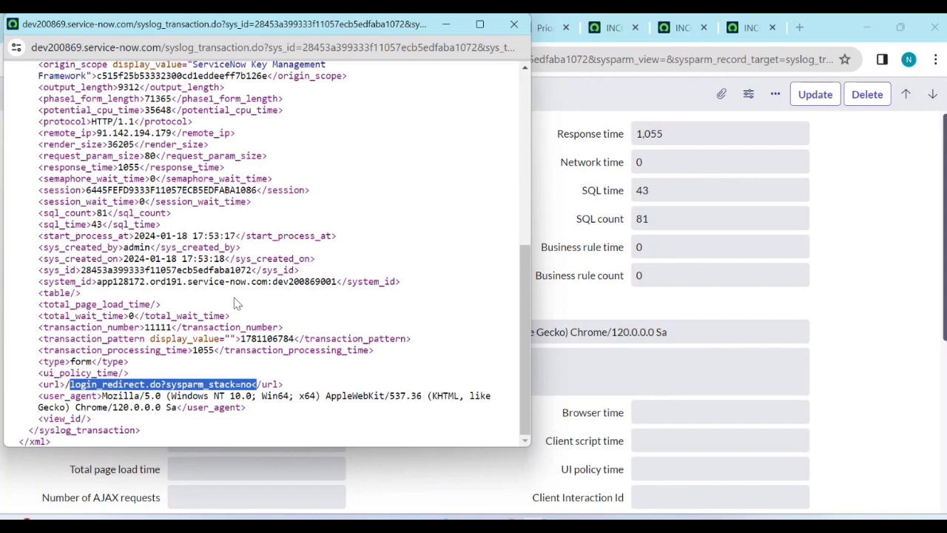
Highlight the session line, select and copy the system_id value, then bring up the notes.
scroll(220, 306, "up", 1)
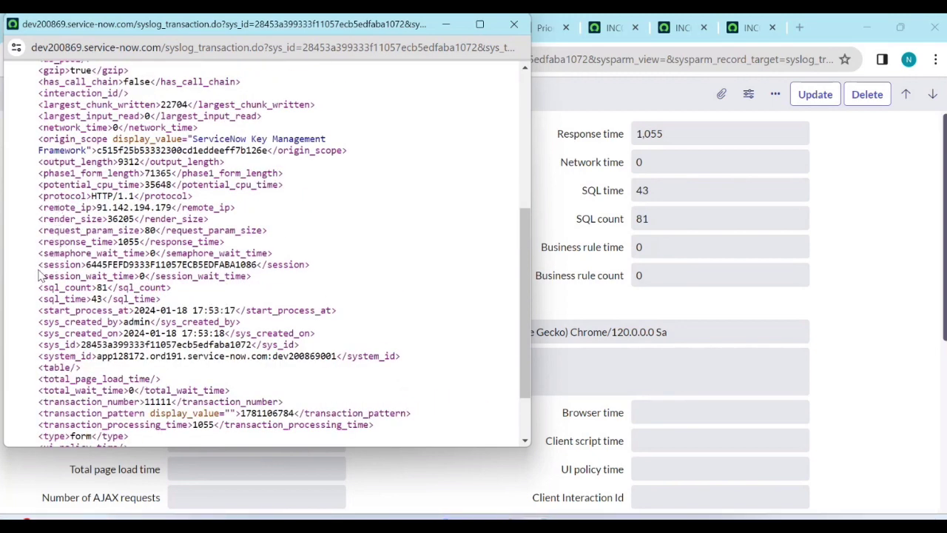
left_click_drag(39, 264, 299, 276)
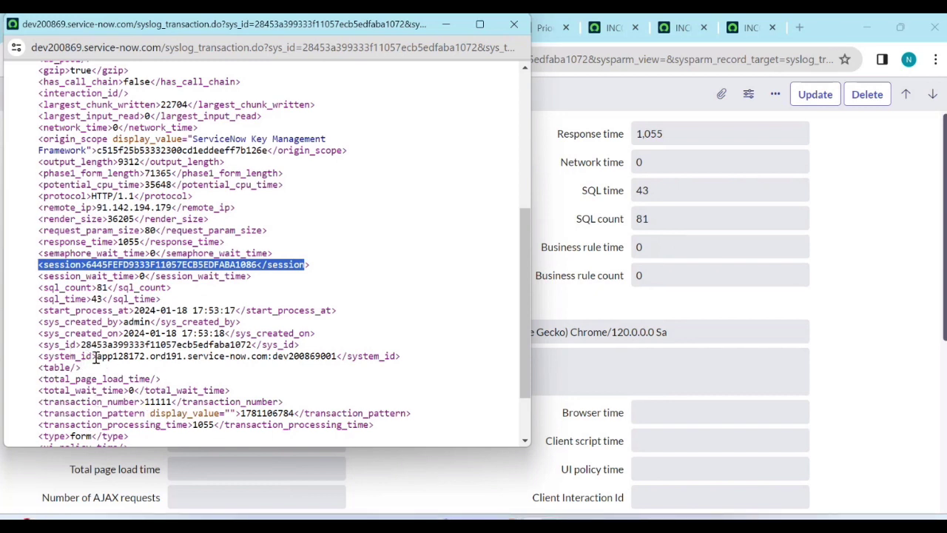
left_click_drag(96, 356, 337, 358)
key("ctrl+c")
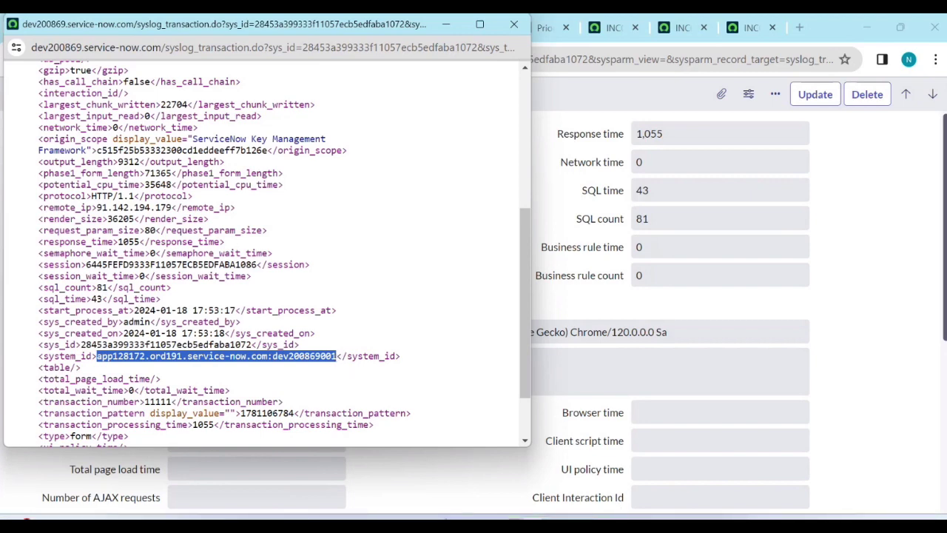
left_click(296, 521)
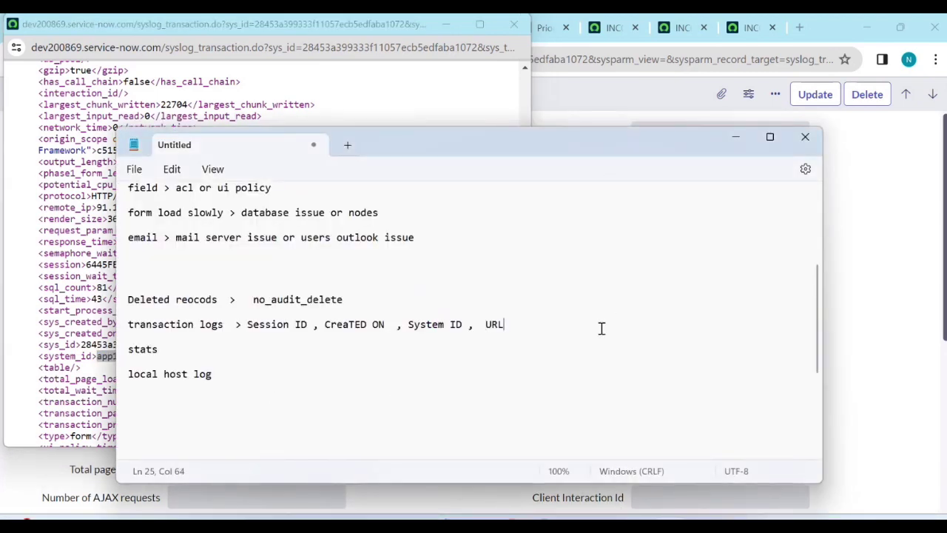
Paste app128172.ord191.service-now.com:dev200869001 after URL, then return to the Servlet statistics page.
key("ctrl+v")
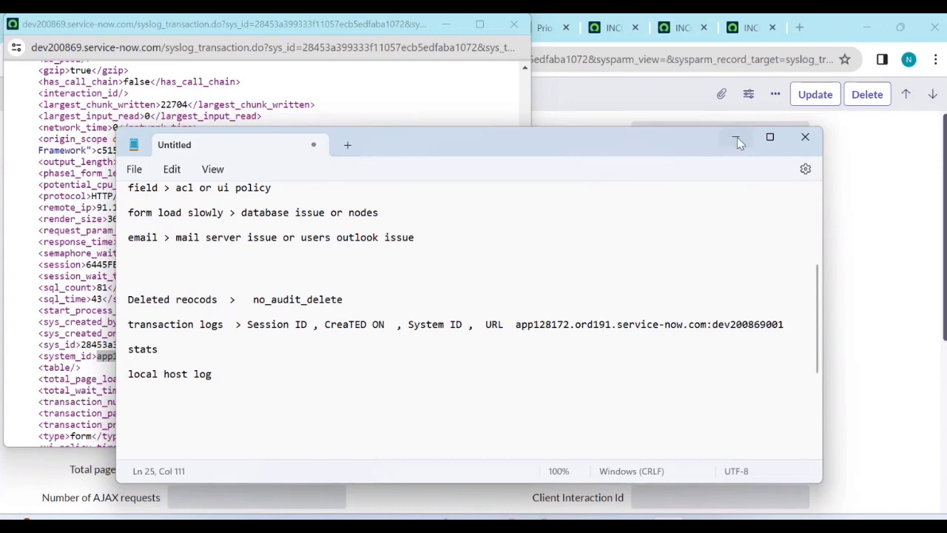
left_click(736, 137)
left_click(441, 28)
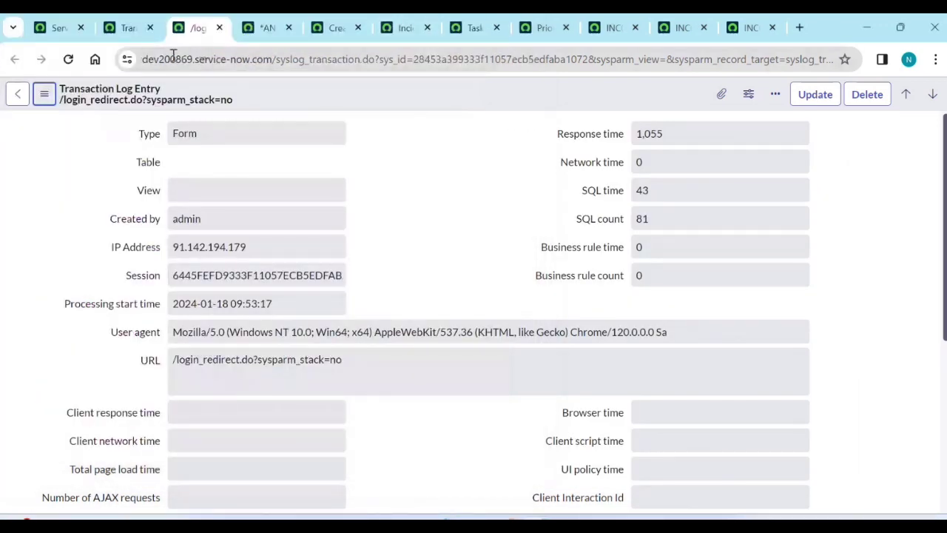
left_click(63, 22)
scroll(129, 294, "up", 5)
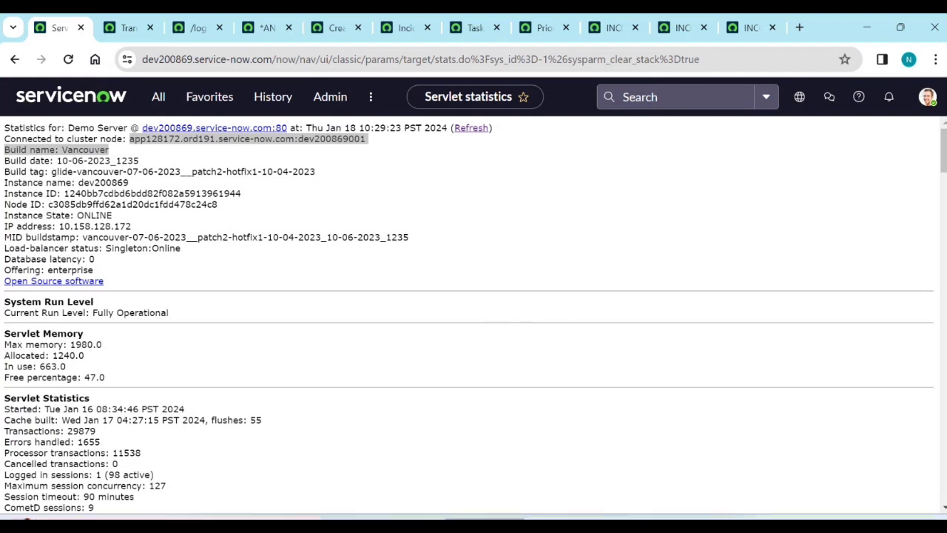
Compare the 'Connected to cluster node' value against the system ID and Session ID saved in Notepad.
left_click(158, 170)
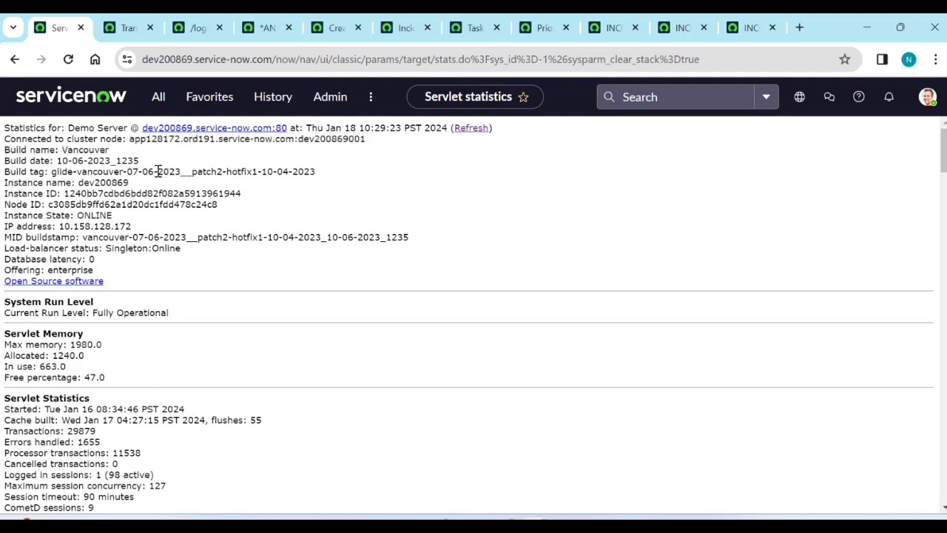
left_click_drag(129, 138, 395, 219)
key("alt+Tab")
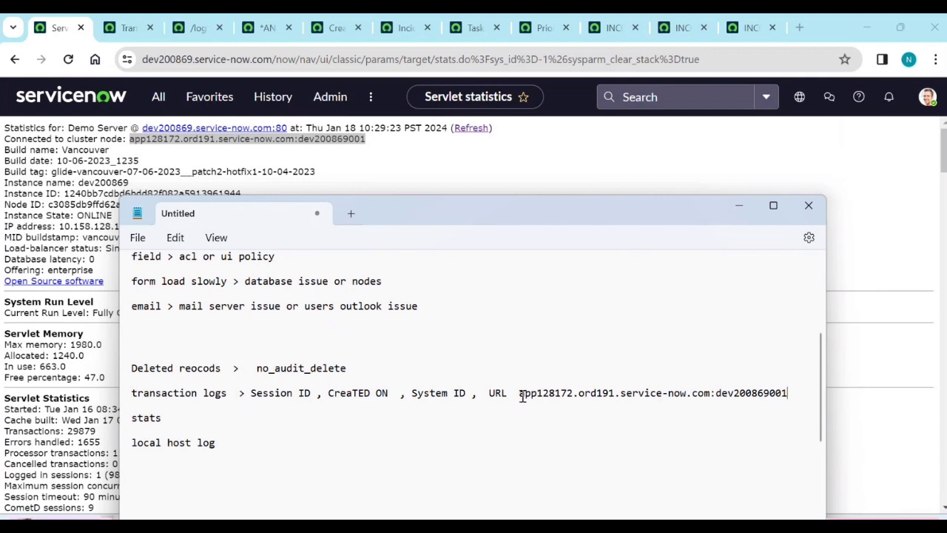
left_click_drag(519, 392, 798, 391)
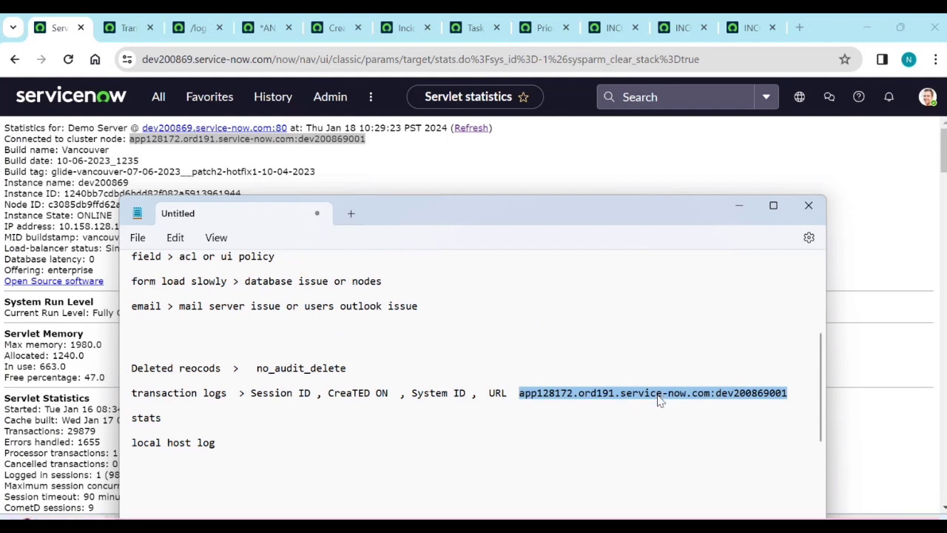
left_click(251, 394)
left_click_drag(251, 395, 311, 394)
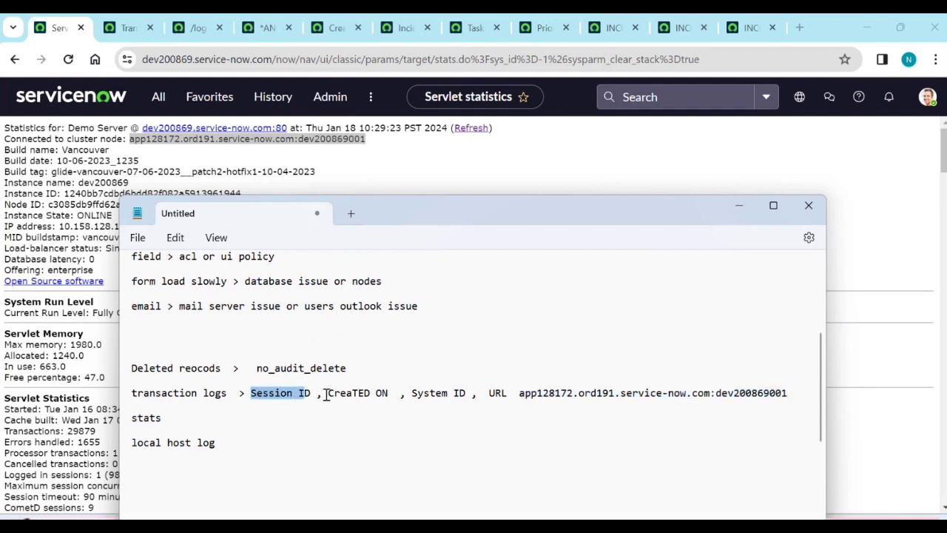
left_click(737, 208)
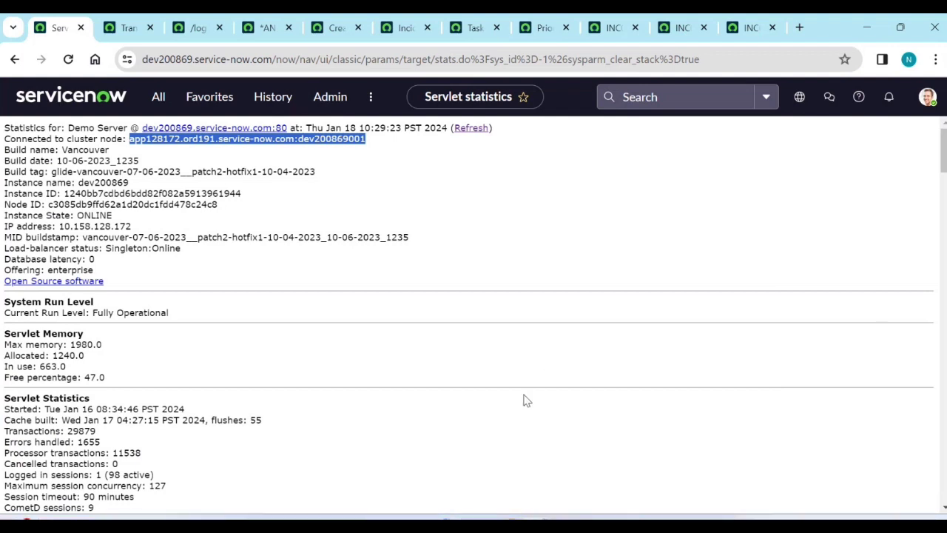
left_click(559, 526)
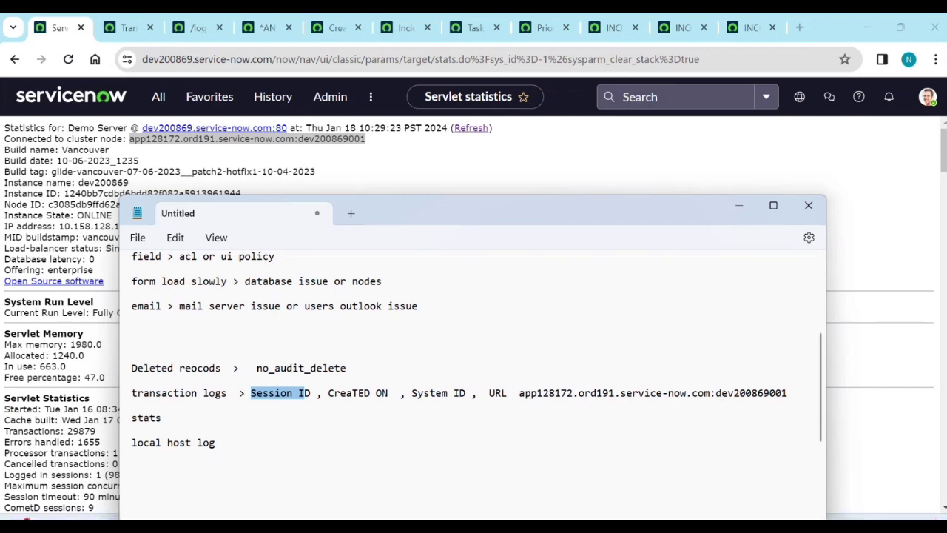
Filter the All menu by 'node' and open System Logs > Utilities > Node Log File Browser in a new tab.
left_click(158, 103)
double_click(148, 139)
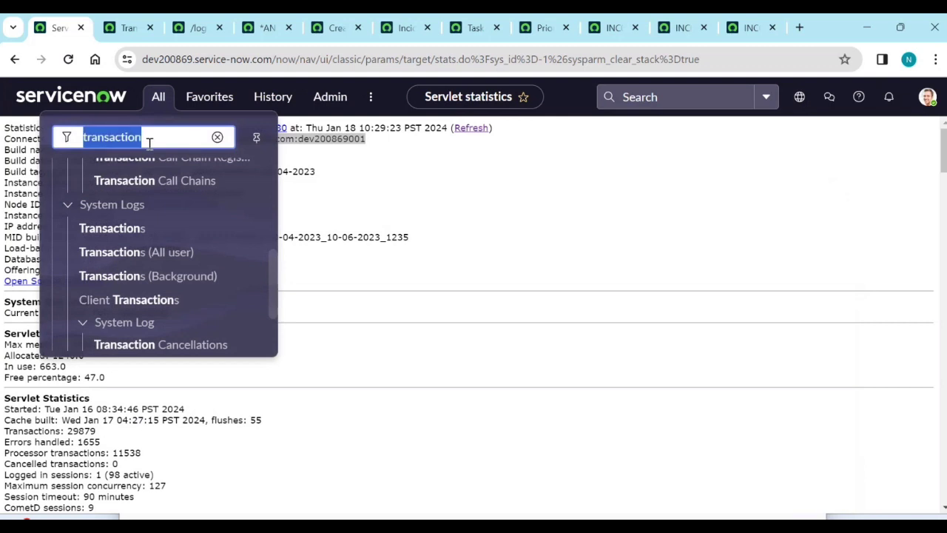
type("node")
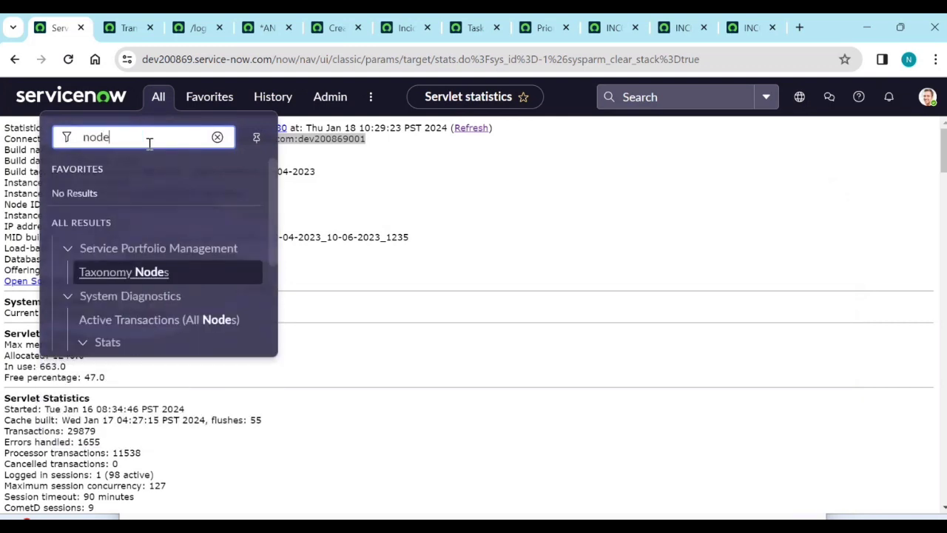
scroll(153, 300, "down", 3)
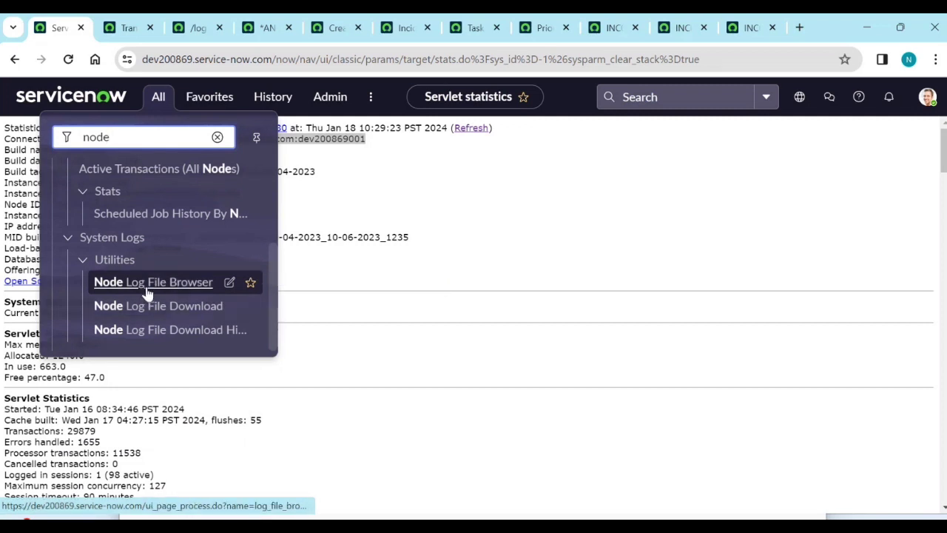
middle_click(148, 289)
left_click(119, 28)
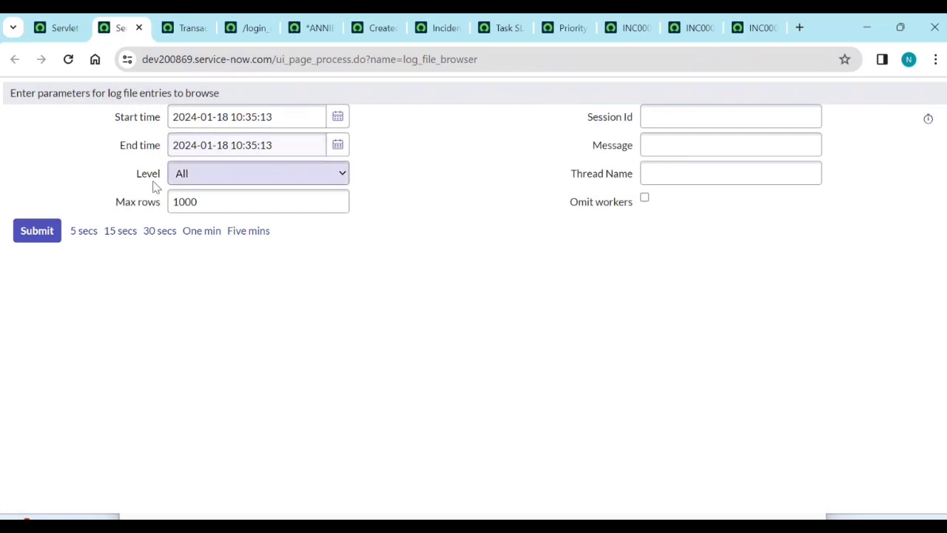
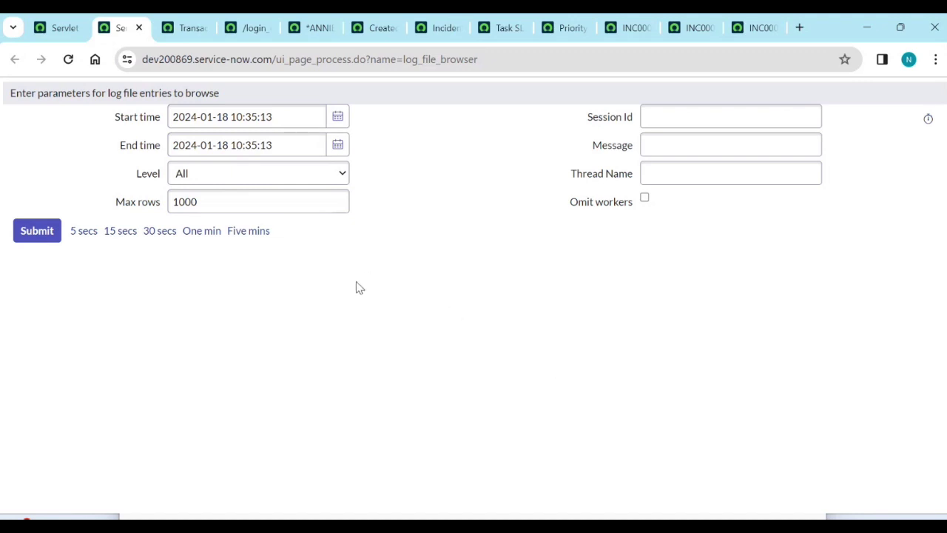
Return to Servlet statistics, open the All menu filtered for 'node', and bring Notepad forward.
left_click(61, 25)
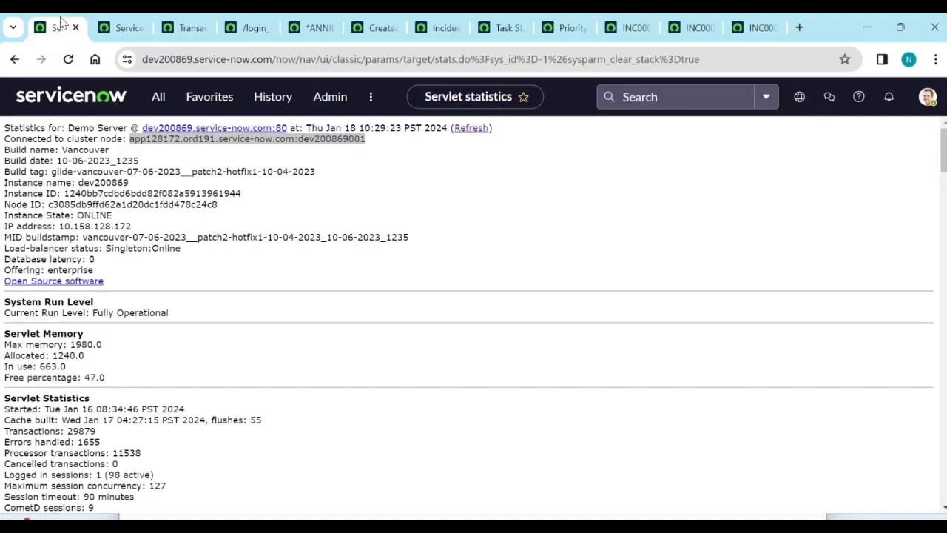
left_click(108, 28)
left_click(53, 27)
left_click(158, 99)
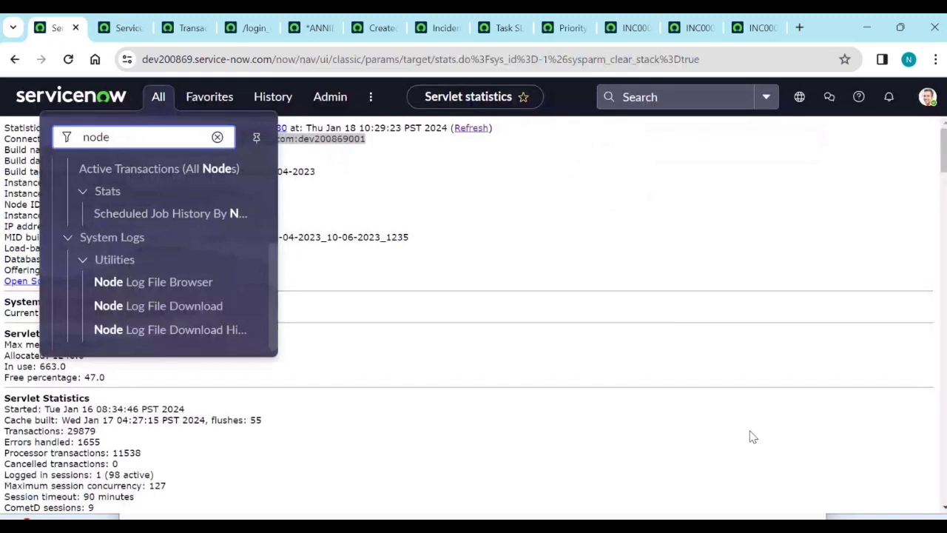
key("alt+Tab")
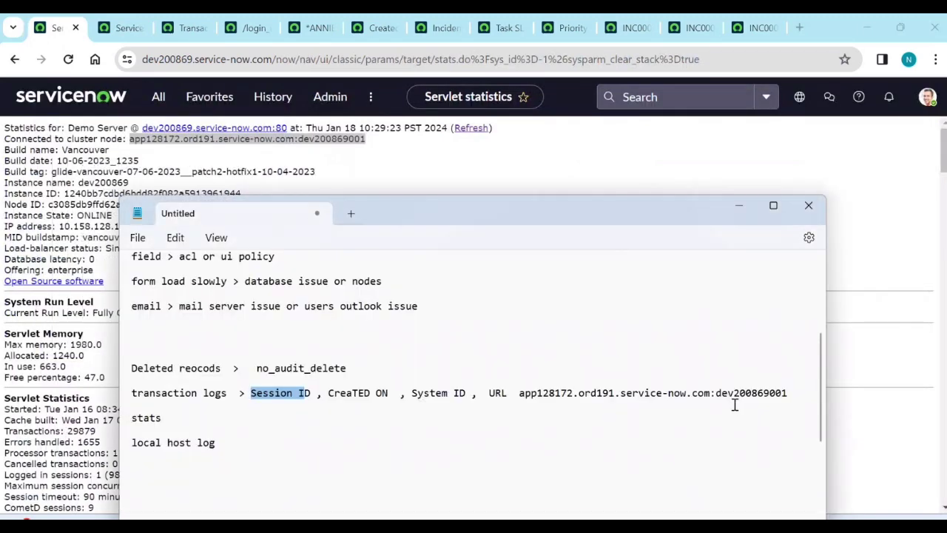
Add a 'Real time senario' heading below 'local host log' in the notes.
left_click_drag(634, 222, 593, 104)
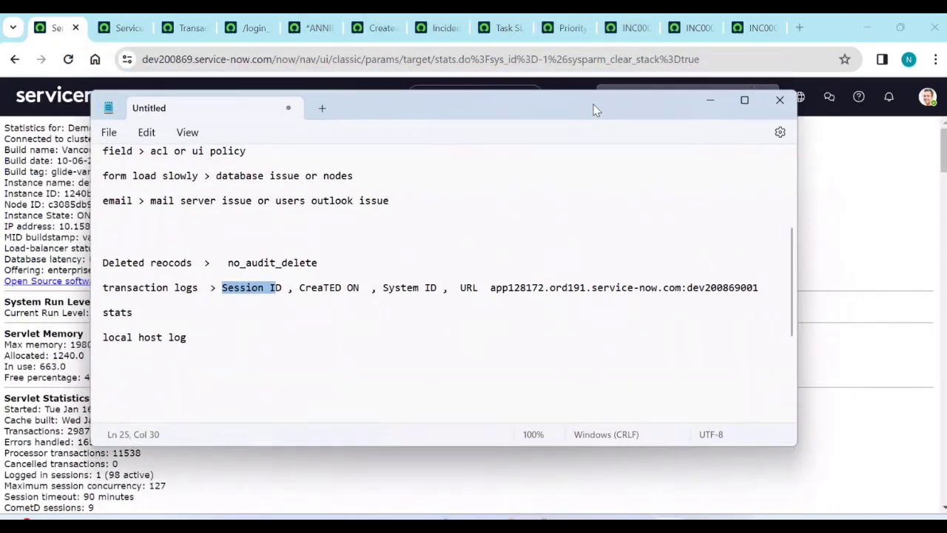
left_click(206, 352)
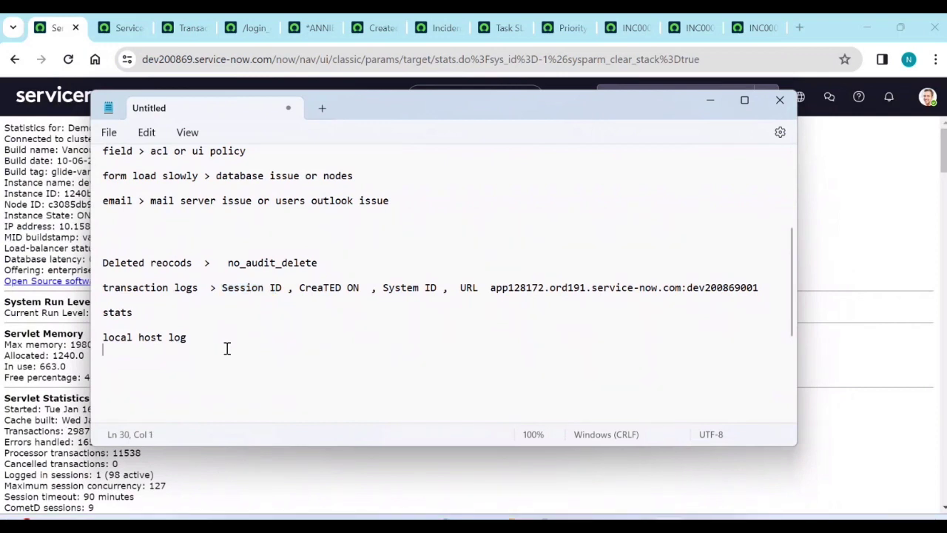
key("Return")
key("Return")
type("Real time senario")
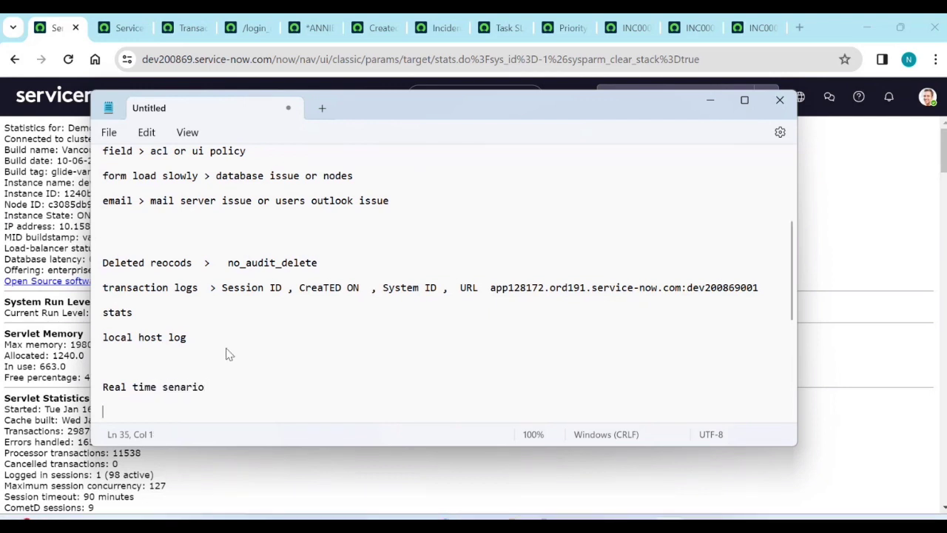
scroll(231, 315, "down", 1)
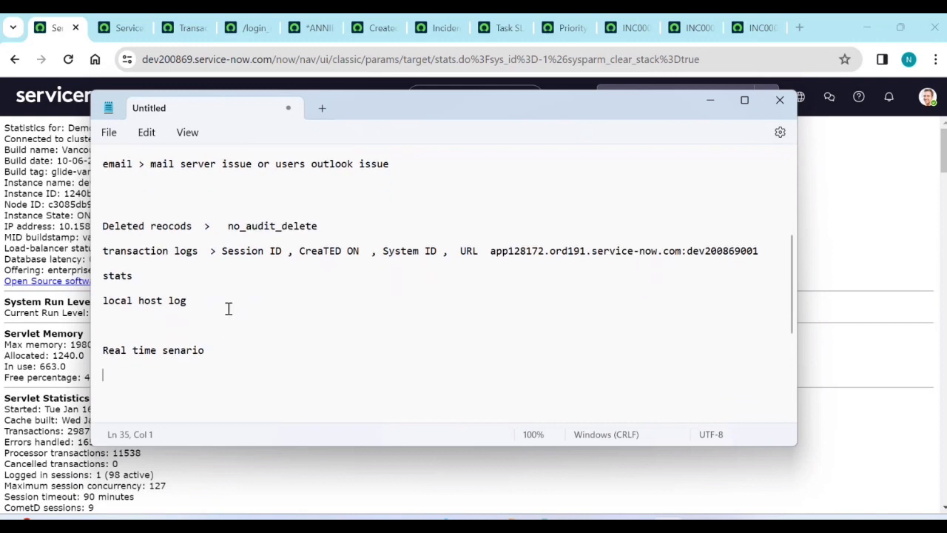
left_click_drag(105, 213, 201, 303)
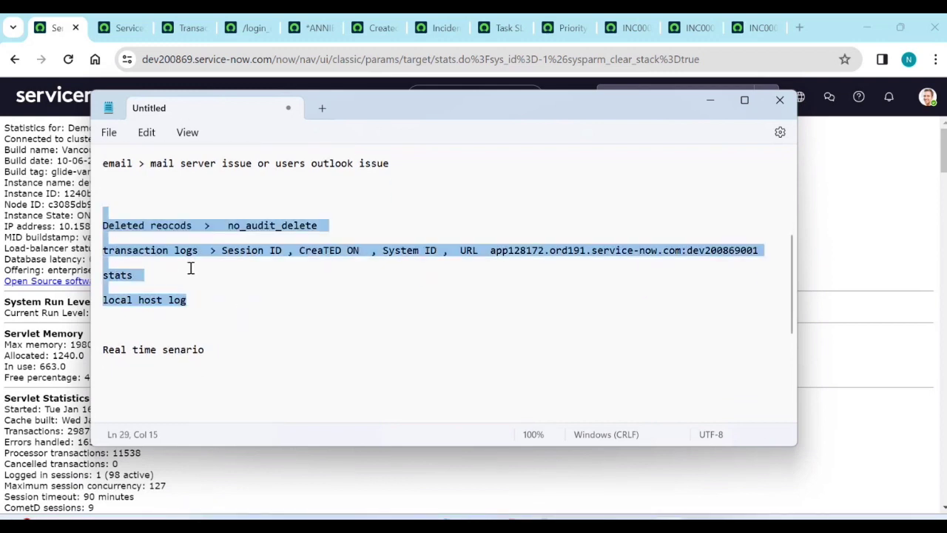
left_click(227, 360)
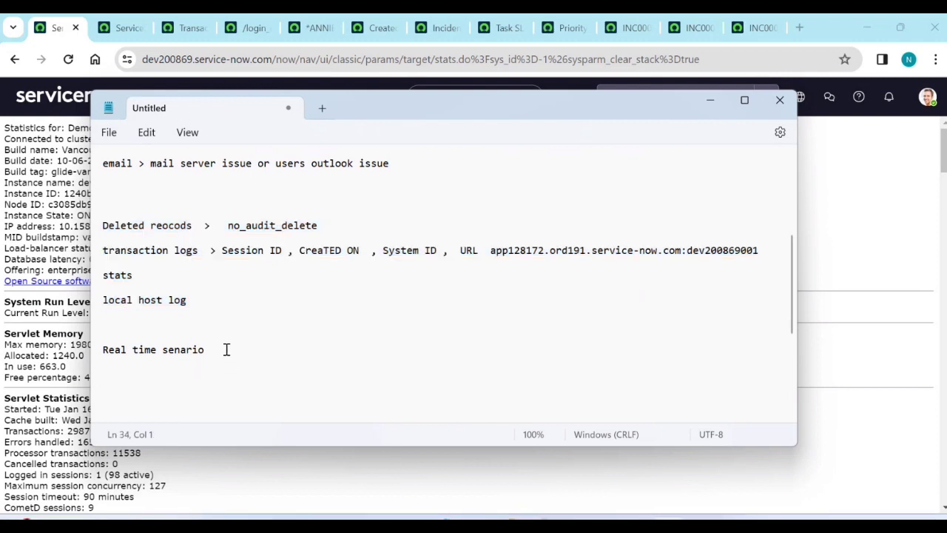
scroll(225, 341, "down", 1)
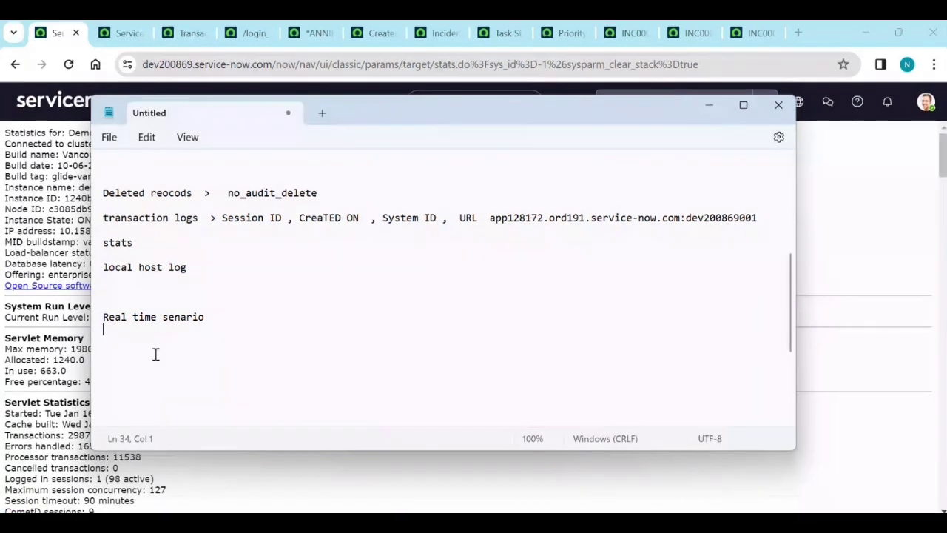
Write 'inc > one recored was deleted' under the heading, then minimize Notepad.
key("Return")
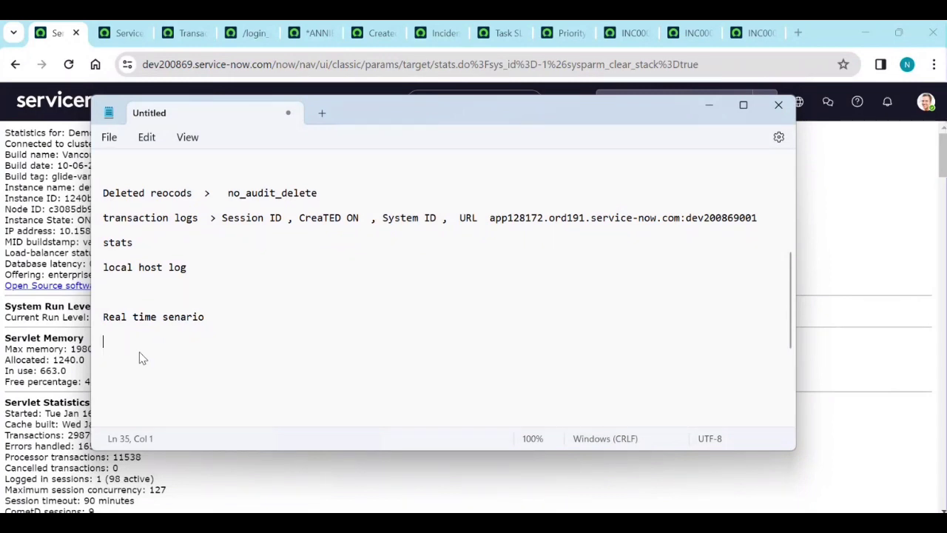
type("a")
key("BackSpace")
type("user im")
key("BackSpace")
key("BackSpace")
key("BackSpace")
key("BackSpace")
key("BackSpace")
key("BackSpace")
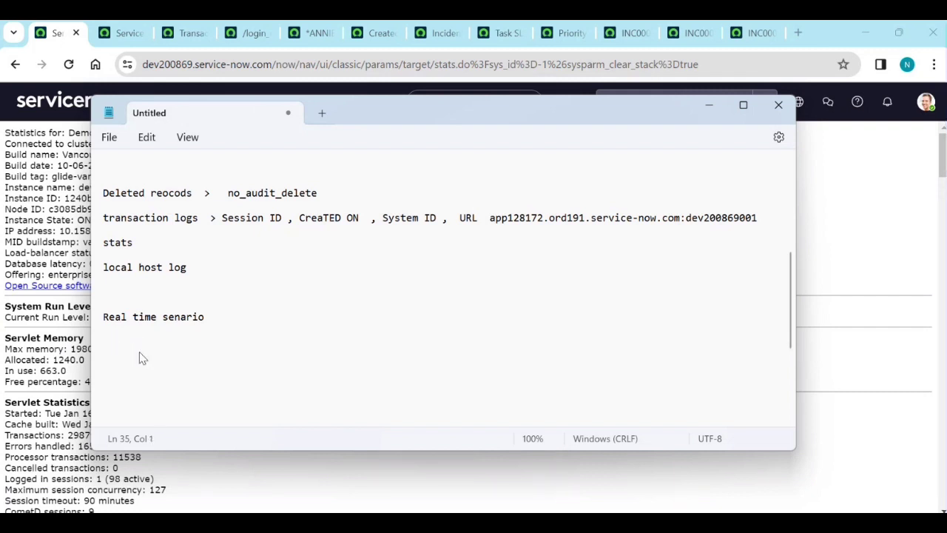
type("inc > one r")
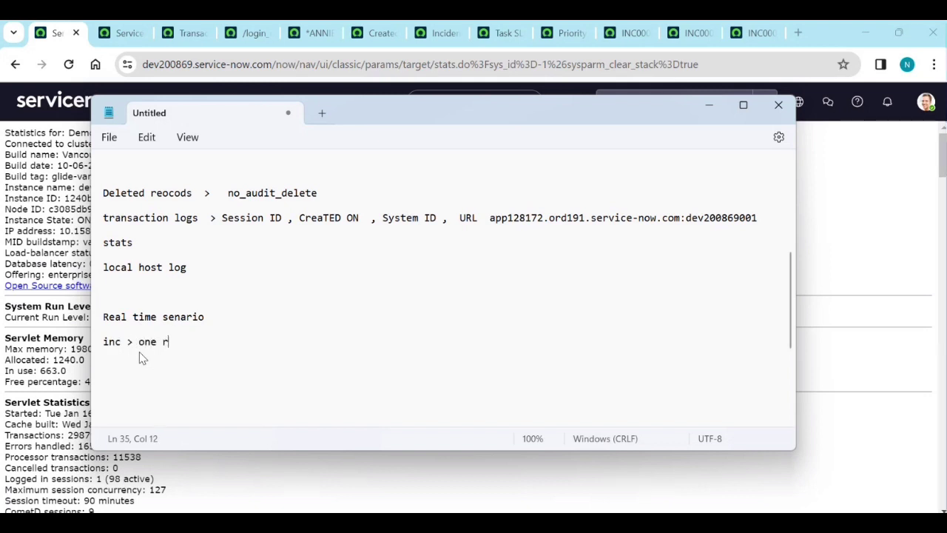
type("ecored was")
key("BackSpace")
key("BackSpace")
key("BackSpace")
type("as deleted")
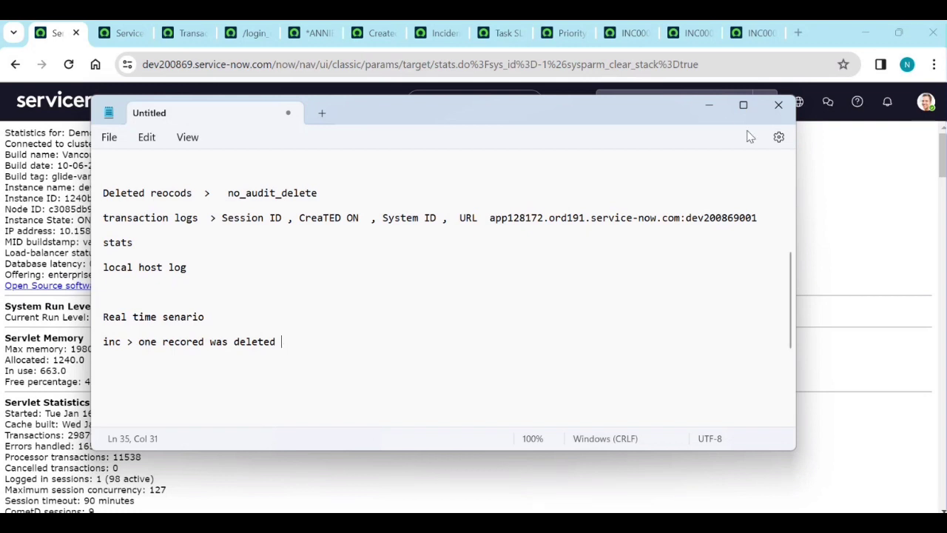
left_click(708, 112)
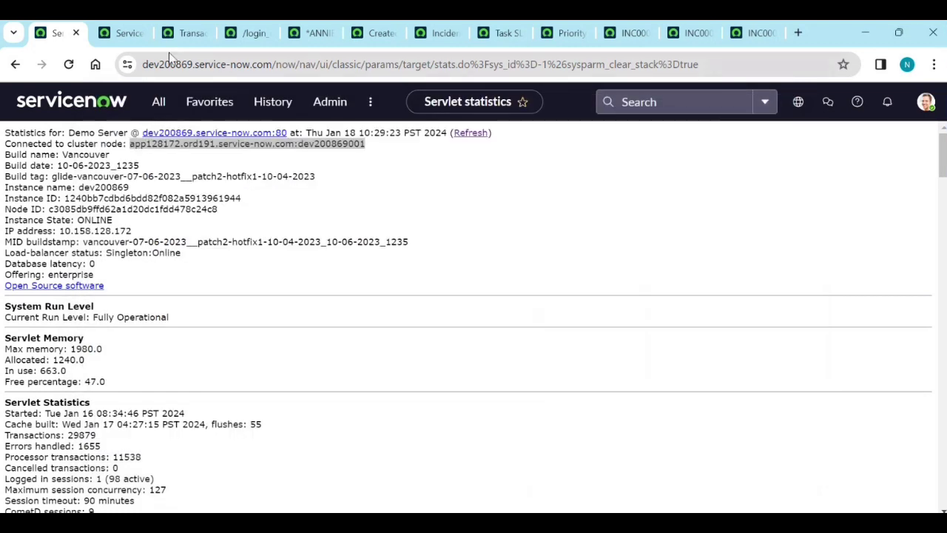
Close all browser tabs except Servlet statistics.
middle_click(128, 39)
middle_click(129, 40)
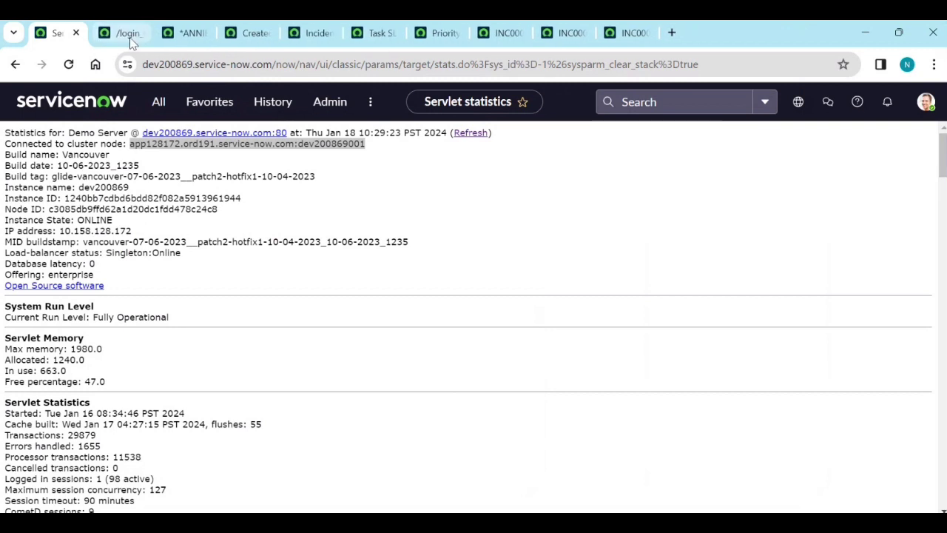
middle_click(131, 42)
middle_click(130, 41)
middle_click(129, 41)
middle_click(130, 40)
middle_click(130, 41)
middle_click(130, 41)
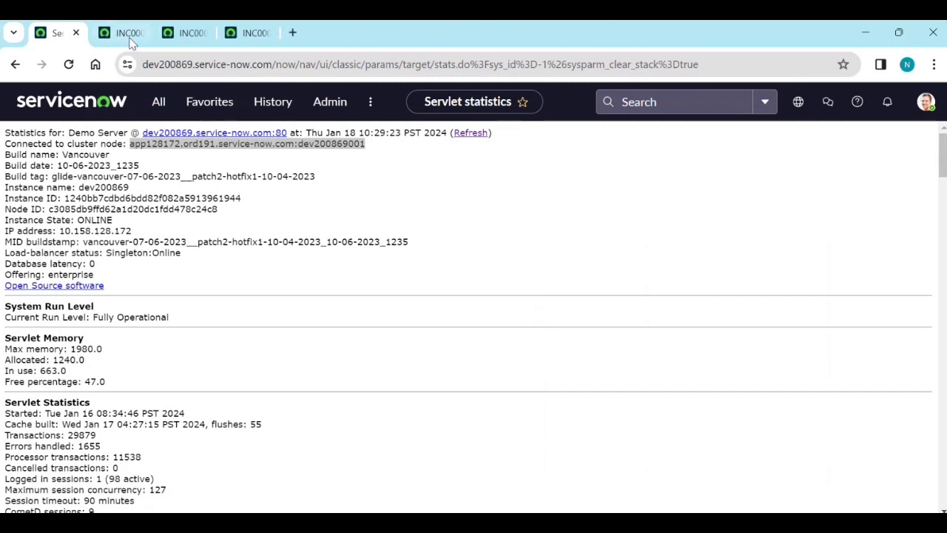
middle_click(129, 40)
middle_click(129, 40)
middle_click(130, 41)
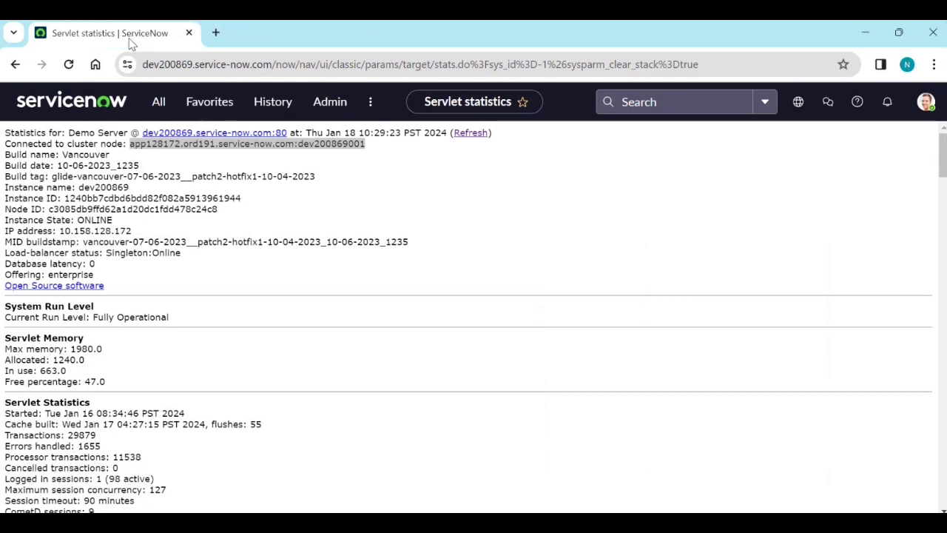
Filter All for 'configuration', open CMDB Groups (8 groups) in a new tab, then restore Notepad.
left_click(158, 114)
double_click(155, 141)
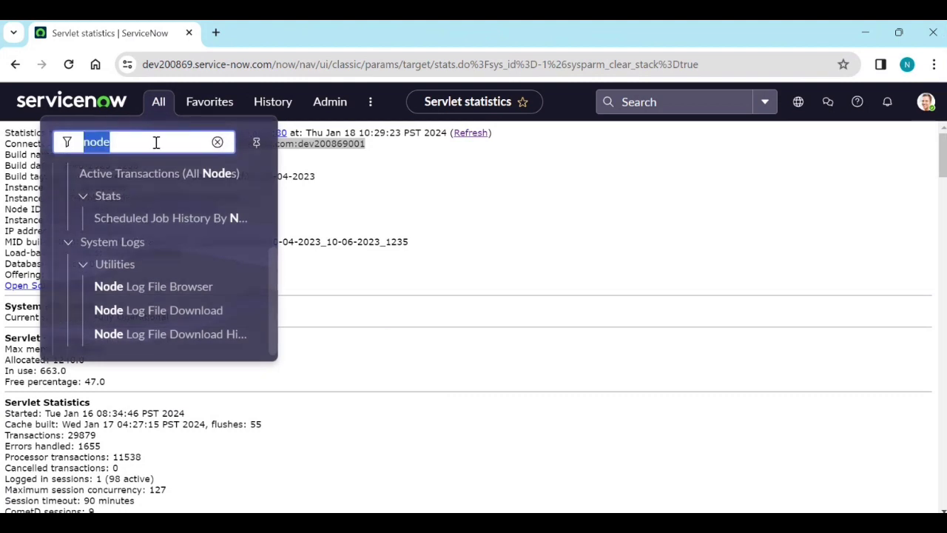
type("cmdb")
type("_")
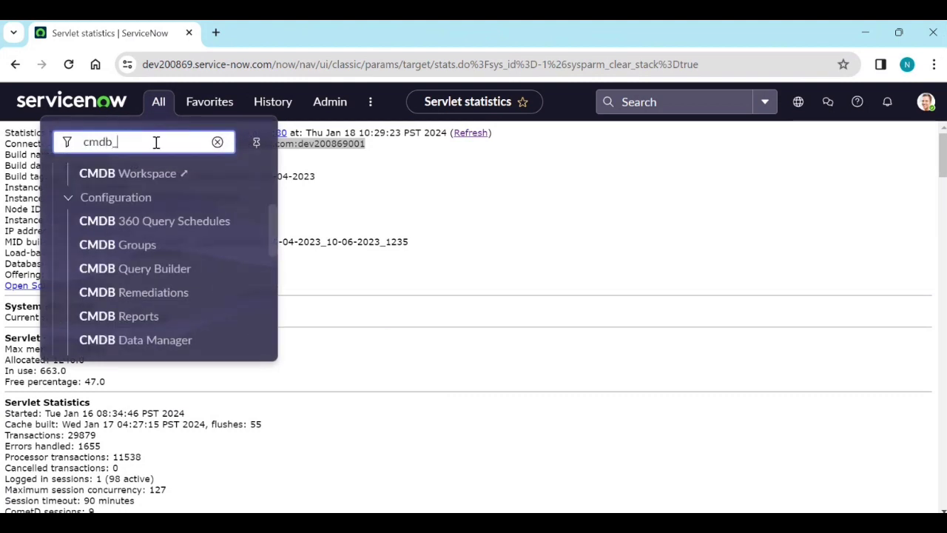
key("BackSpace")
key("BackSpace")
key("BackSpace")
key("BackSpace")
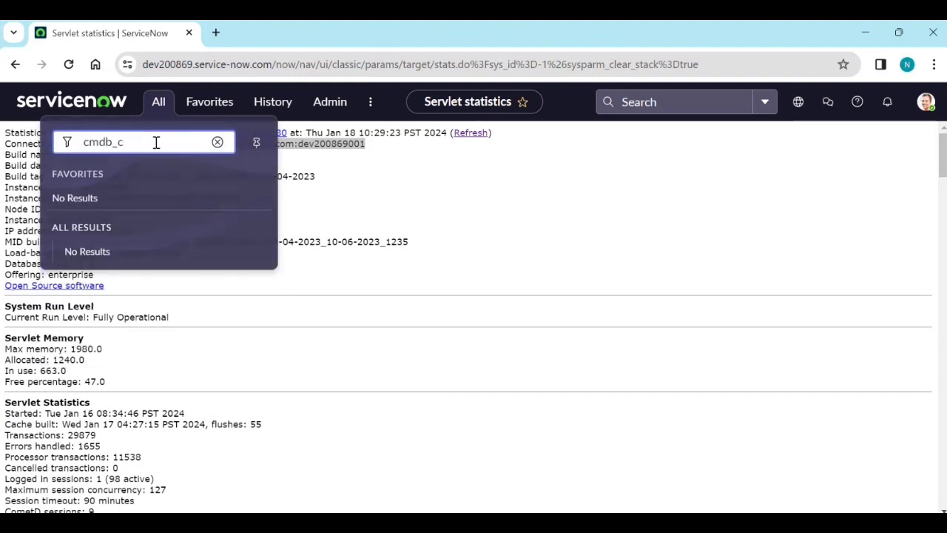
type("o")
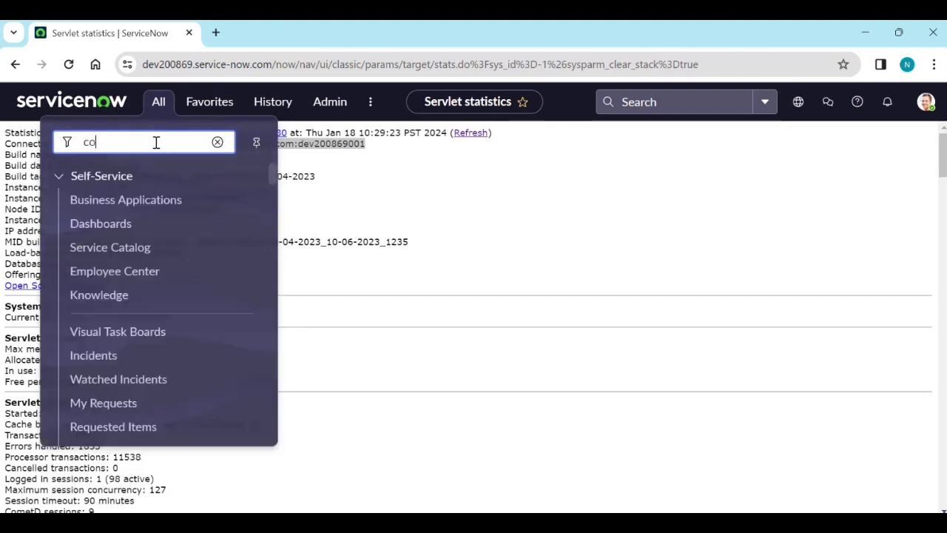
type("n")
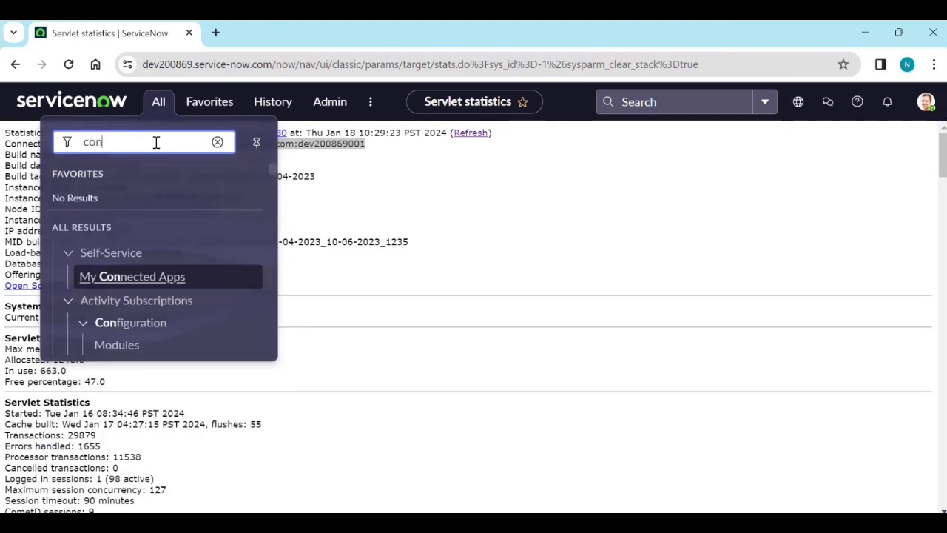
type("figuration")
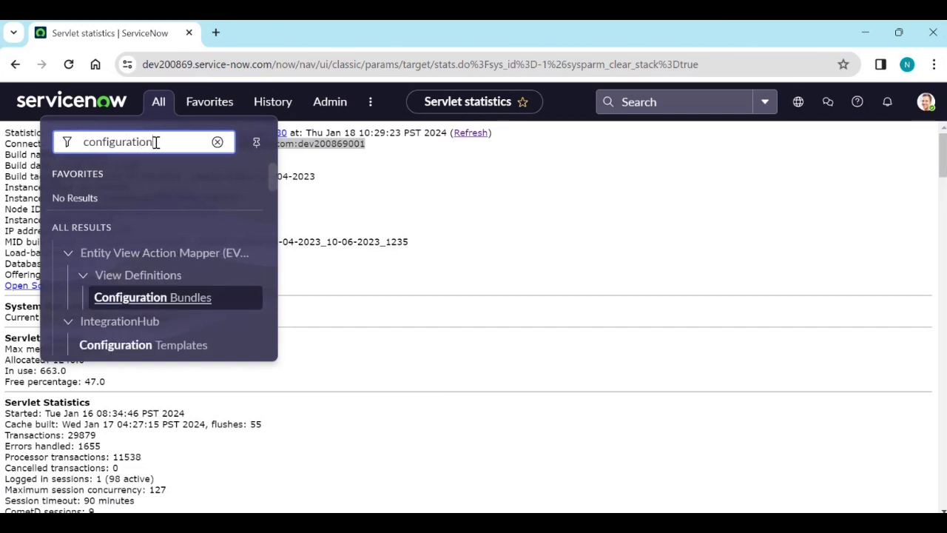
scroll(165, 290, "down", 15)
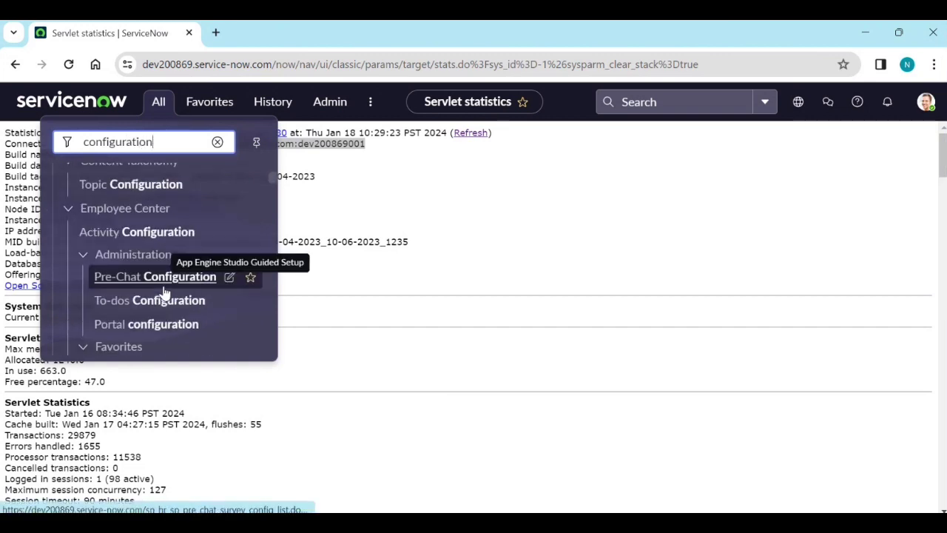
scroll(165, 294, "down", 15)
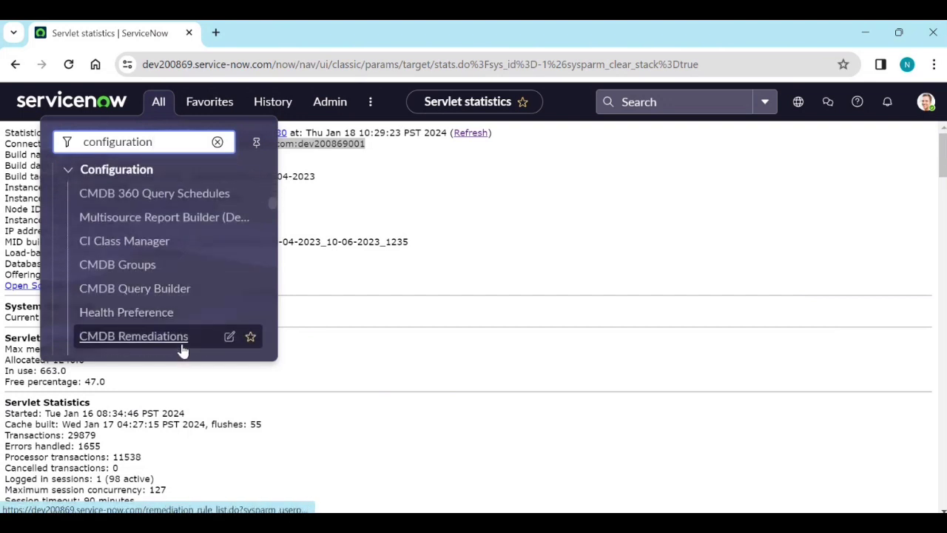
middle_click(122, 264)
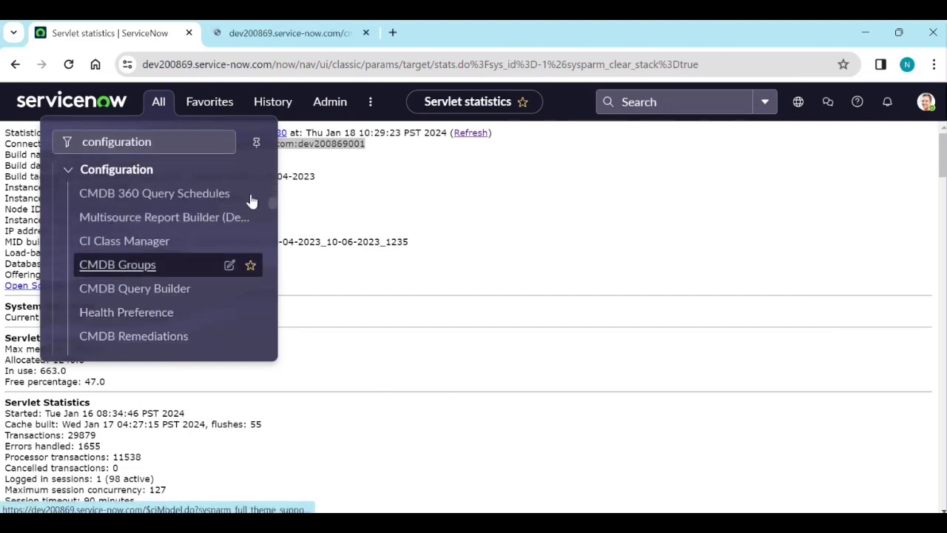
left_click(311, 30)
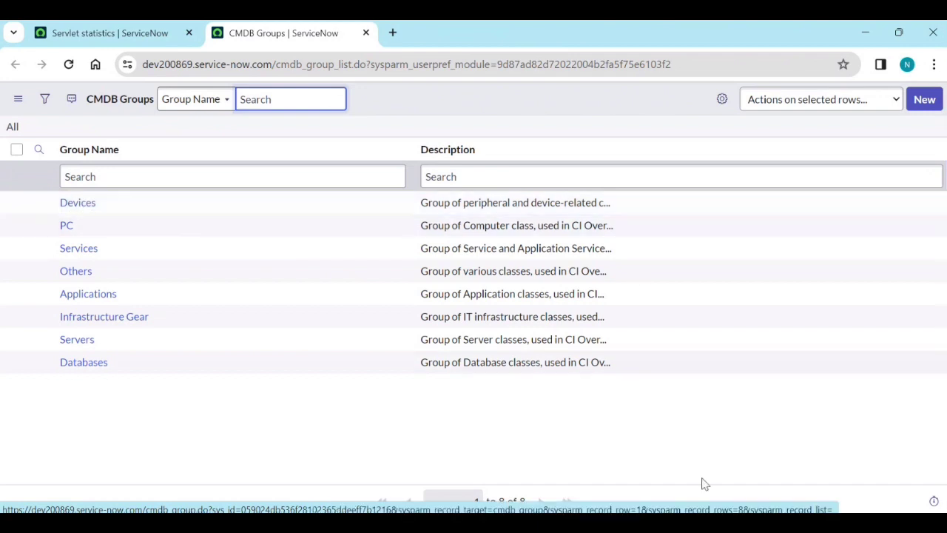
left_click(703, 523)
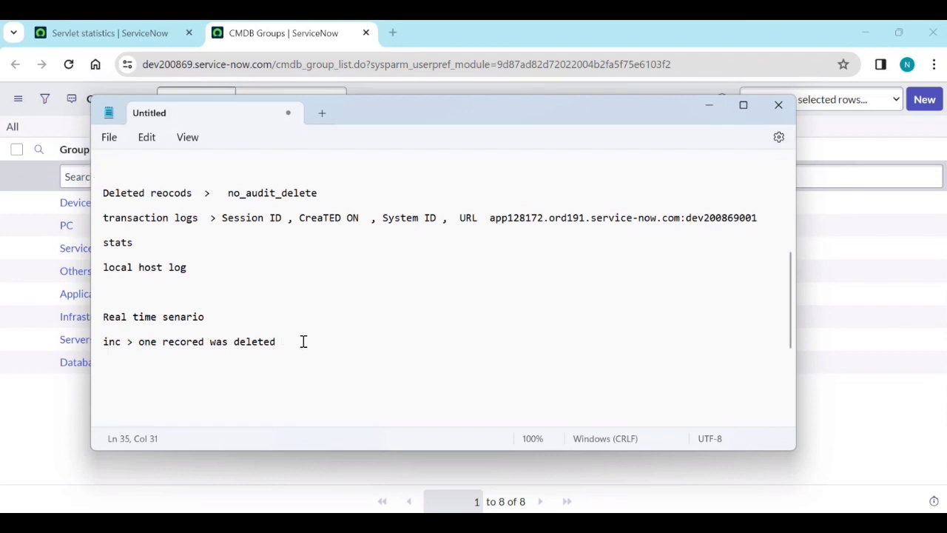
Continue the incident line with 'but they want to know who deleted' and minimize Notepad.
type("but they w")
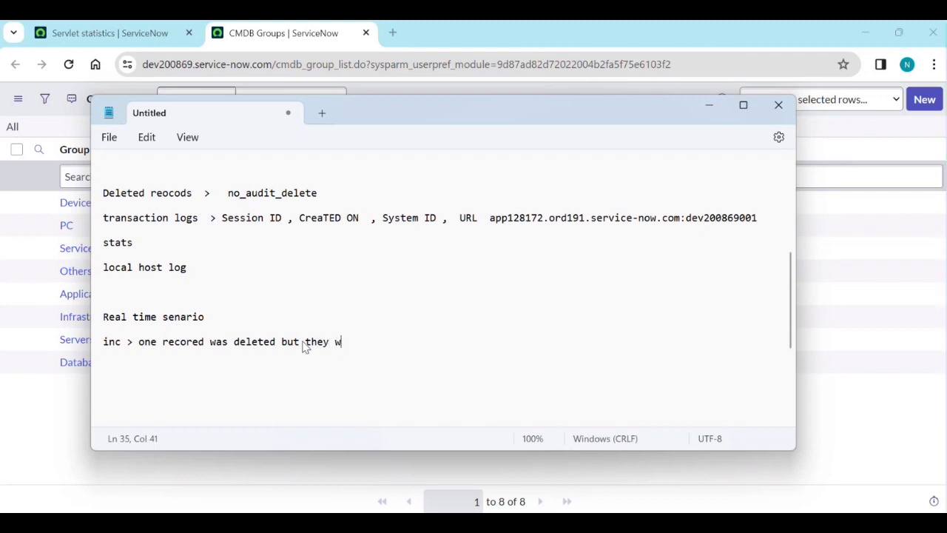
type("ant to ")
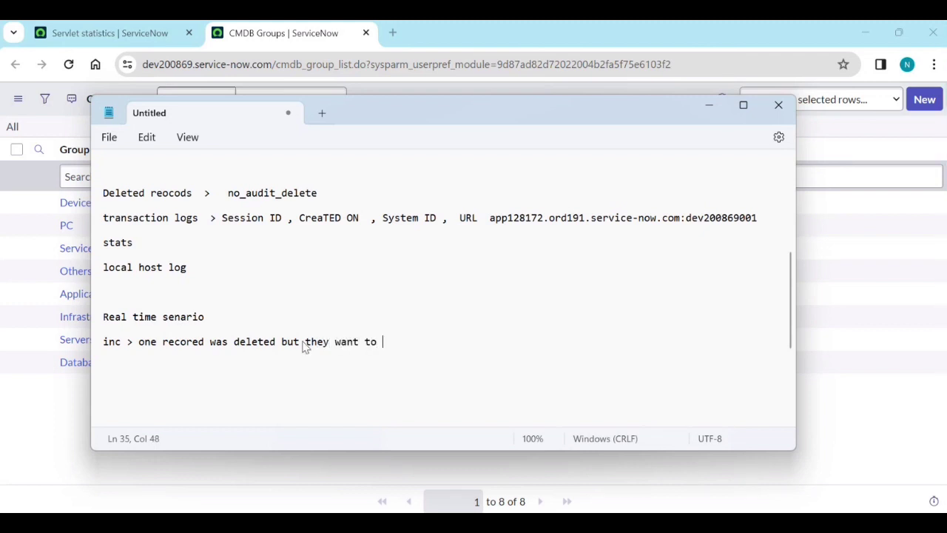
type("know who")
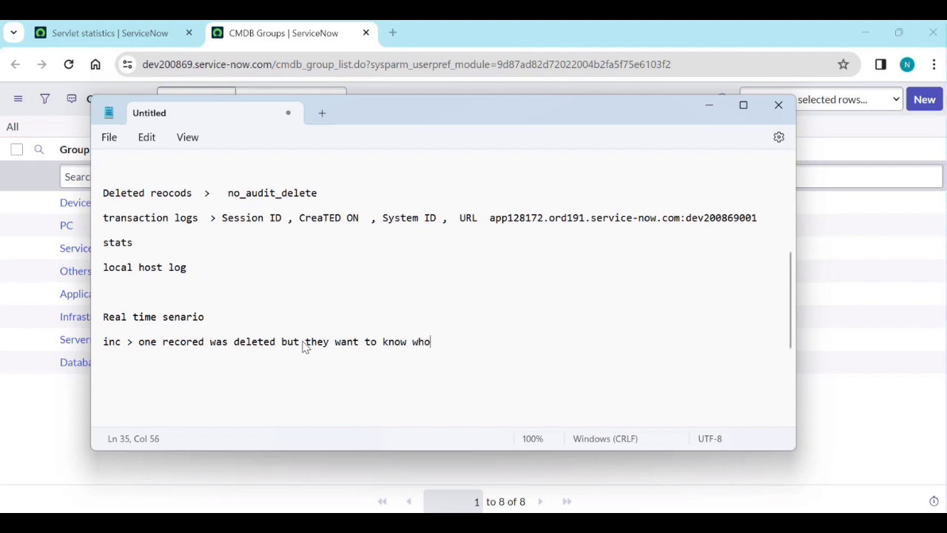
type(" deleted")
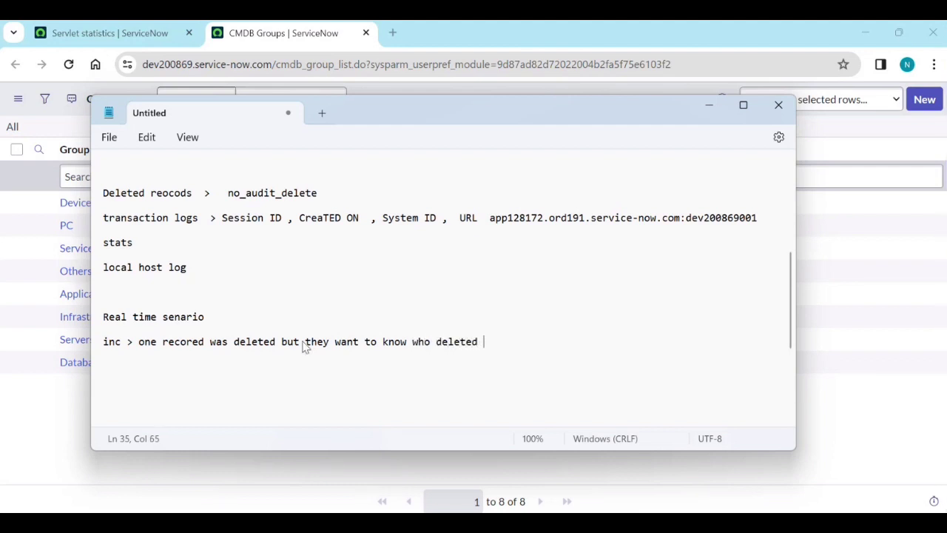
left_click(707, 109)
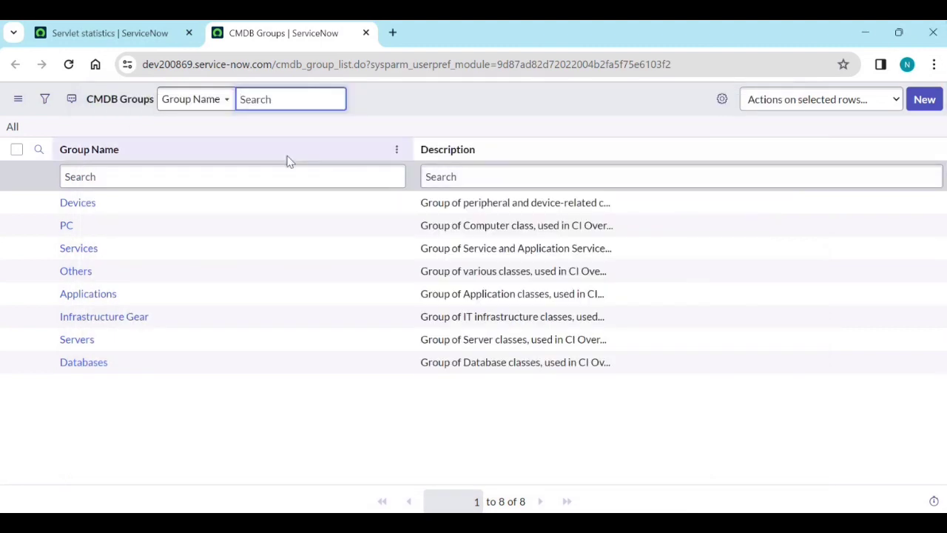
Impersonate the ITIL User found by searching 'itil'.
left_click(144, 37)
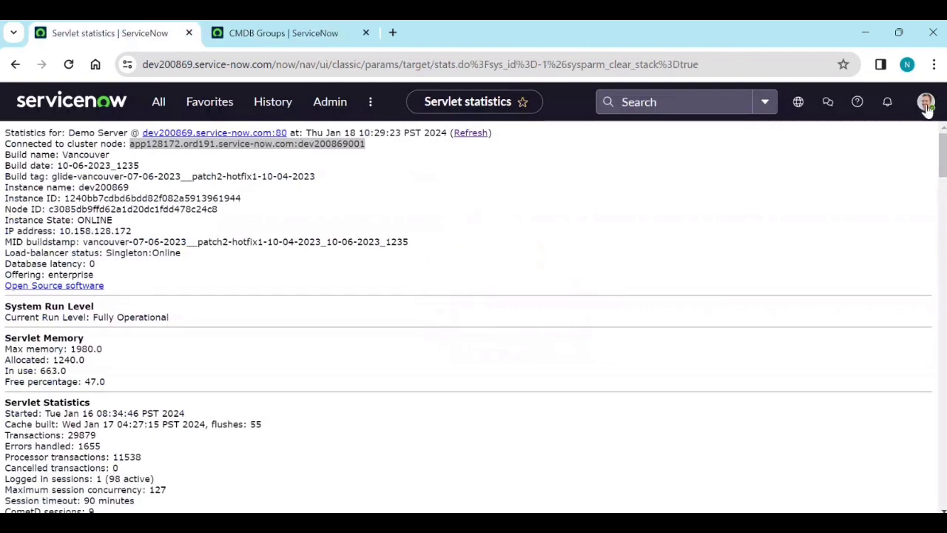
left_click(925, 103)
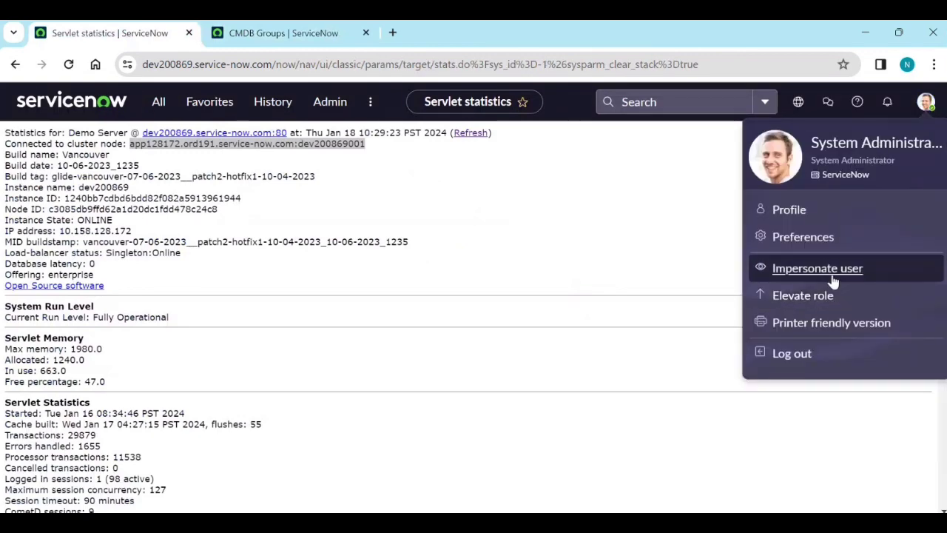
left_click(775, 270)
left_click(339, 220)
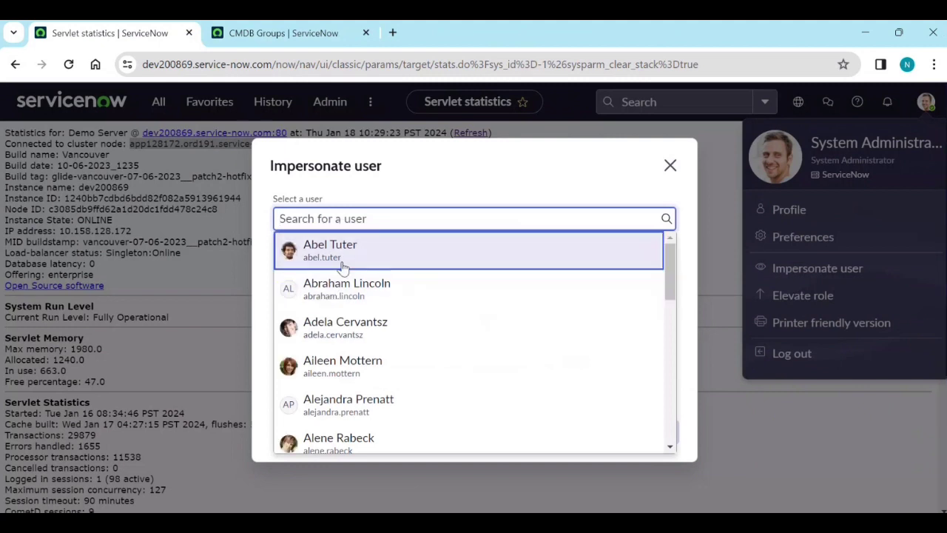
scroll(344, 298, "down", 5)
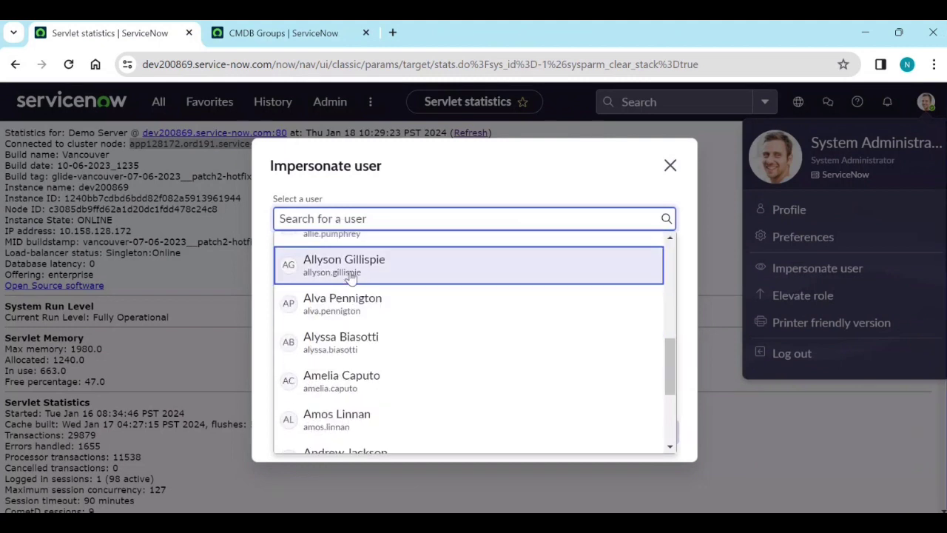
scroll(352, 249, "up", 1)
type("itil")
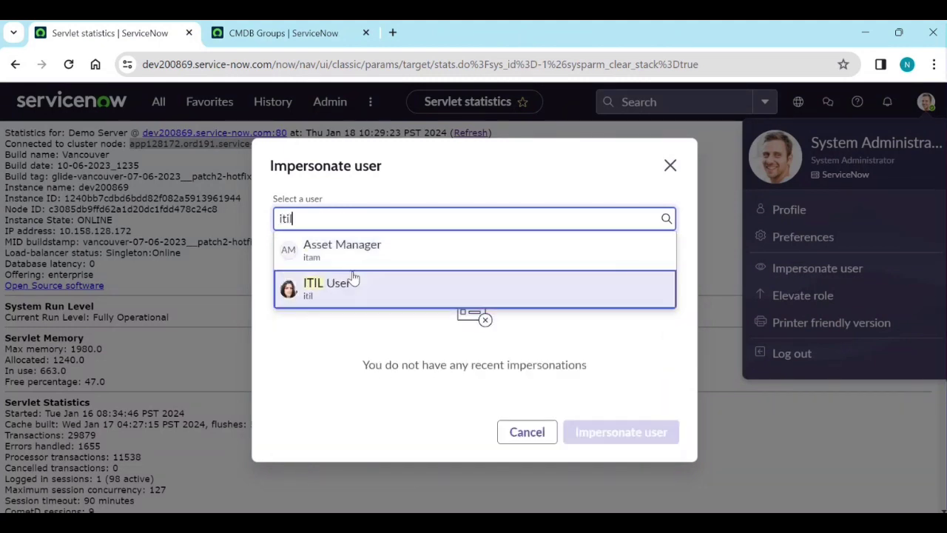
left_click(330, 226)
left_click(325, 252)
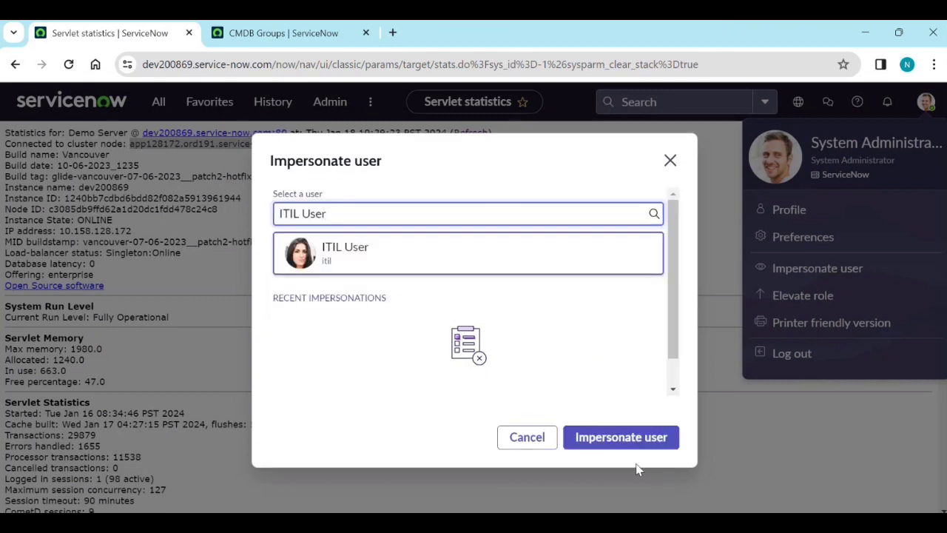
left_click(615, 443)
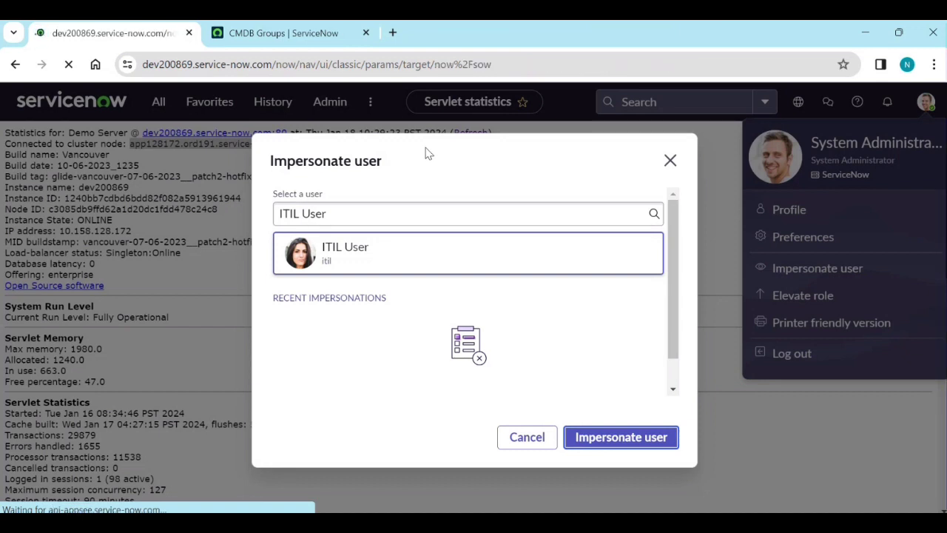
Reload the CMDB Groups list as ITIL User, select Devices, and open Actions on selected rows.
left_click(314, 34)
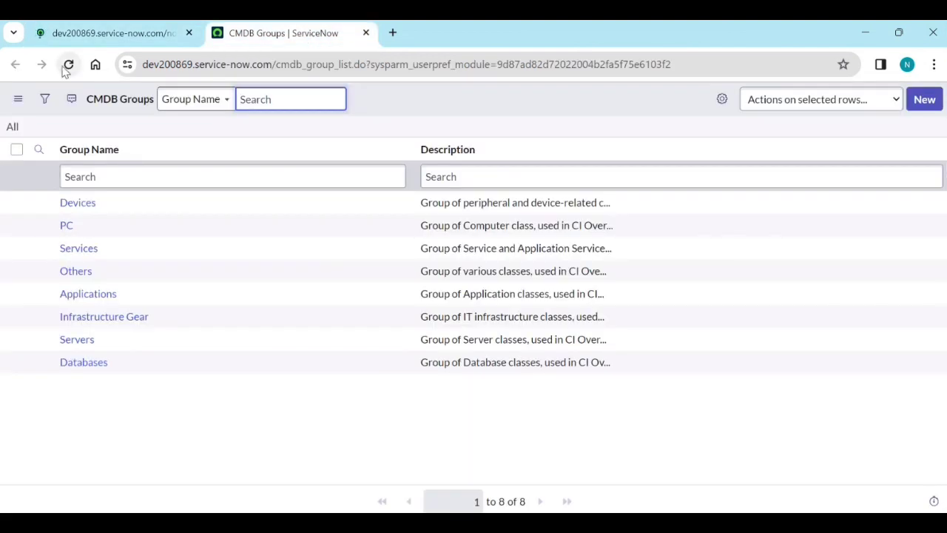
left_click(69, 64)
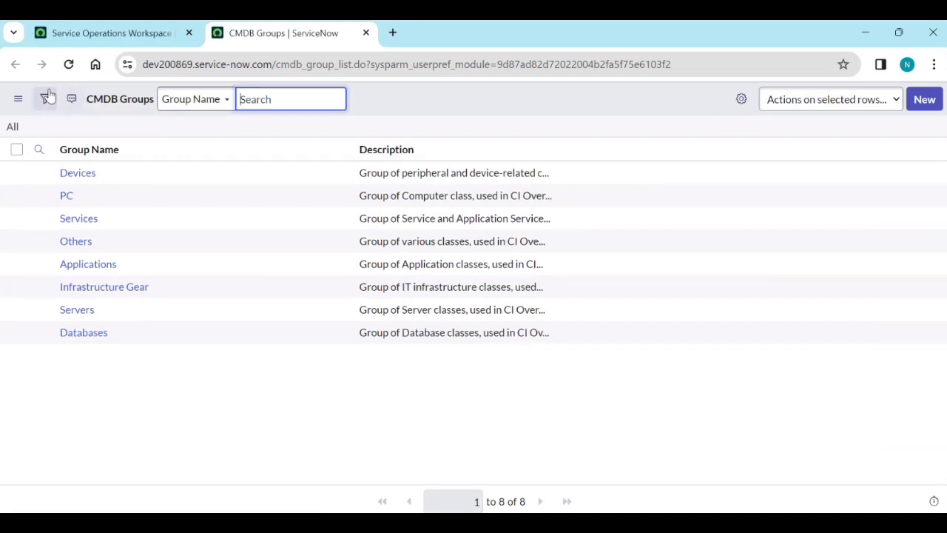
left_click(17, 173)
left_click(17, 173)
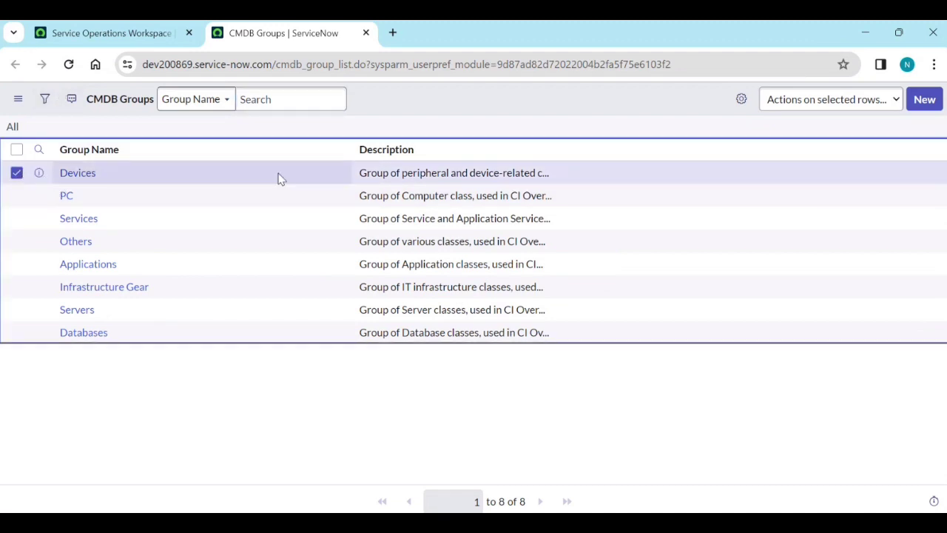
left_click(831, 102)
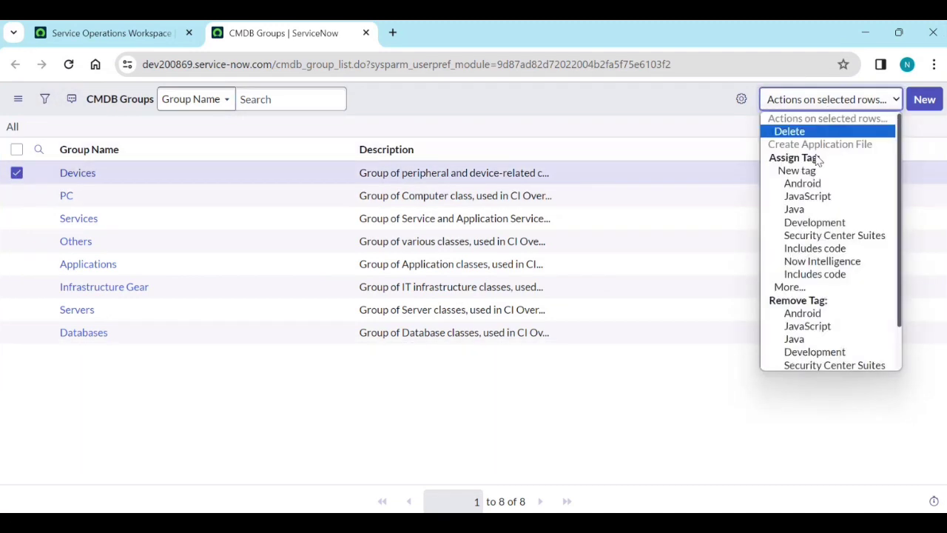
Delete the Devices group, leaving 7 CMDB groups, then go to Service Operations Workspace.
left_click(805, 134)
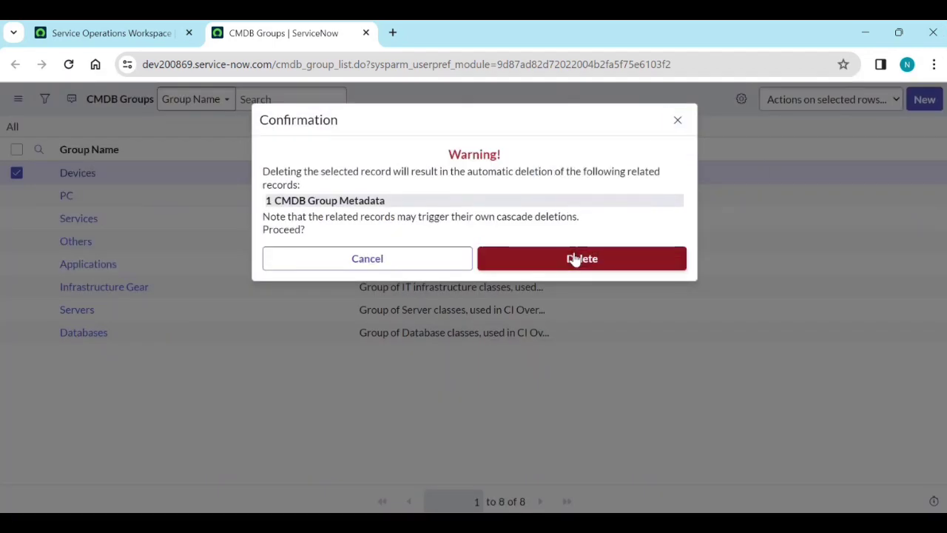
left_click(575, 258)
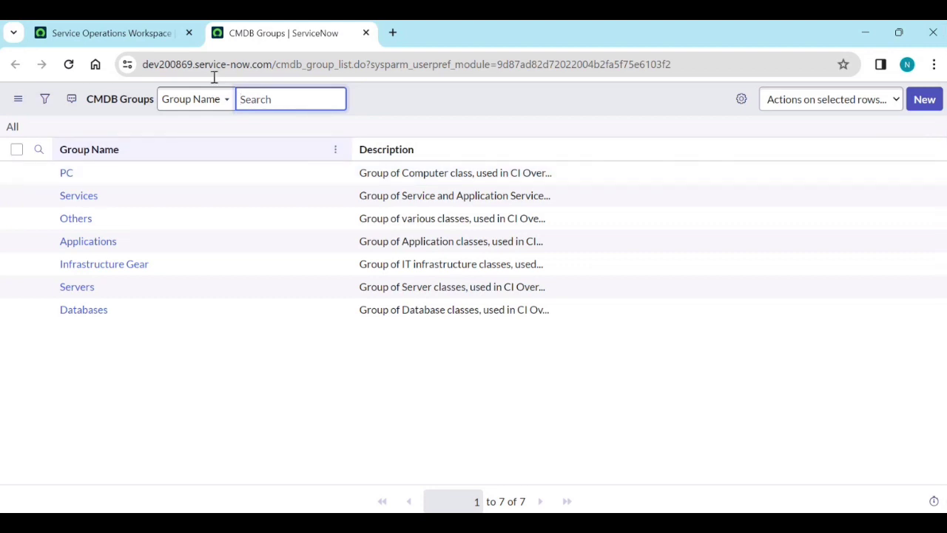
left_click(142, 33)
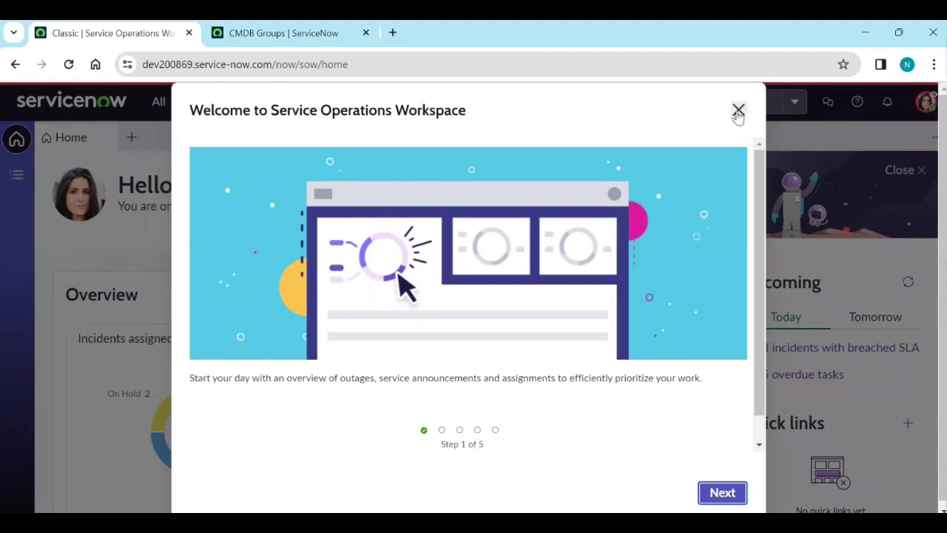
Dismiss the welcome tour, end impersonation, and open Deleted Records via a 'deleted re' filter.
left_click(738, 110)
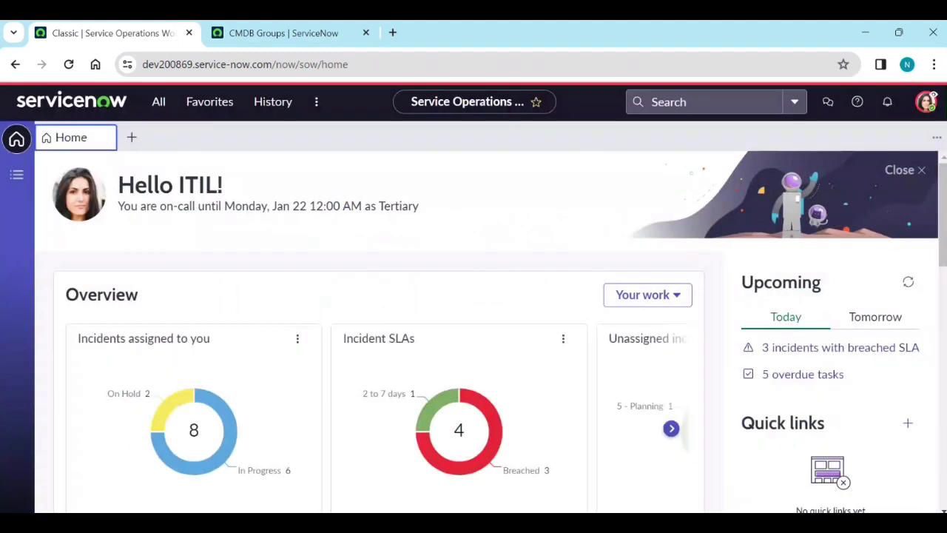
left_click(925, 102)
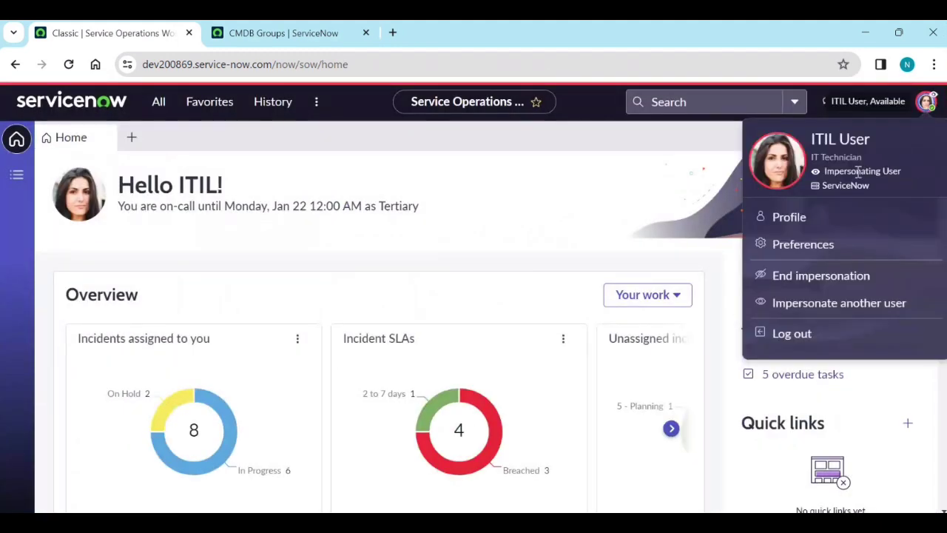
left_click(814, 276)
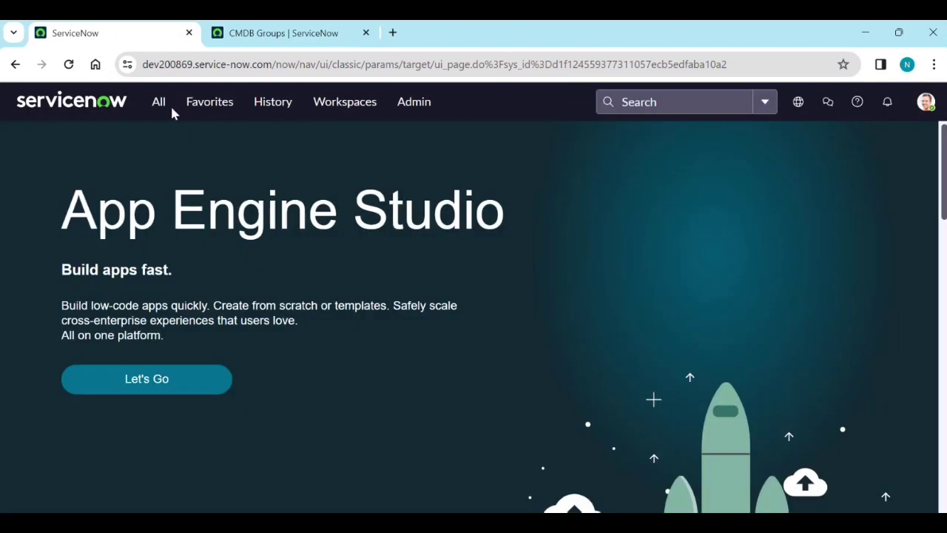
left_click(159, 101)
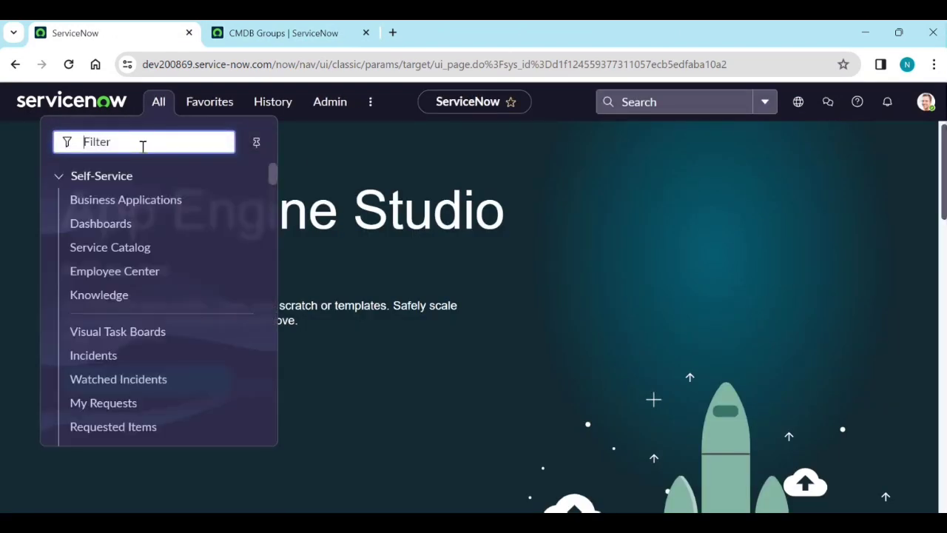
type("deleted")
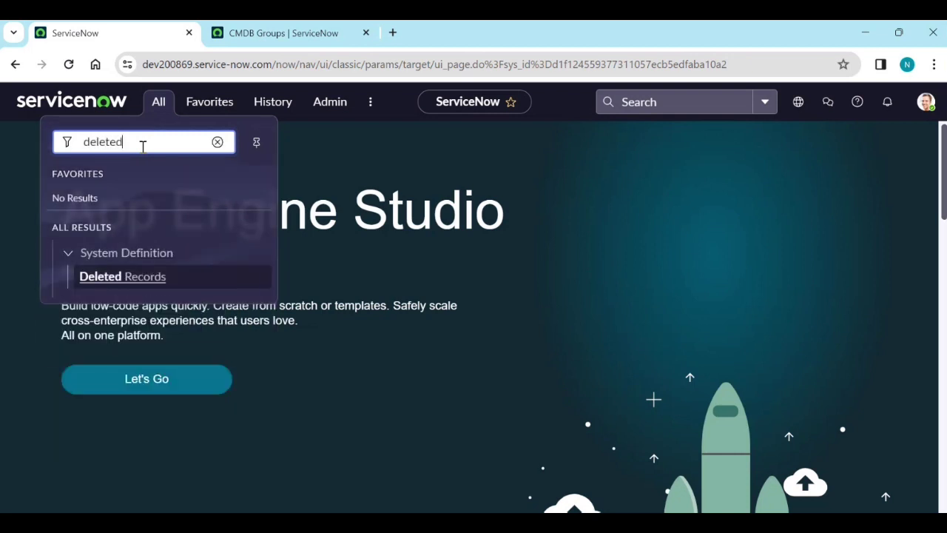
type(" re")
left_click(129, 276)
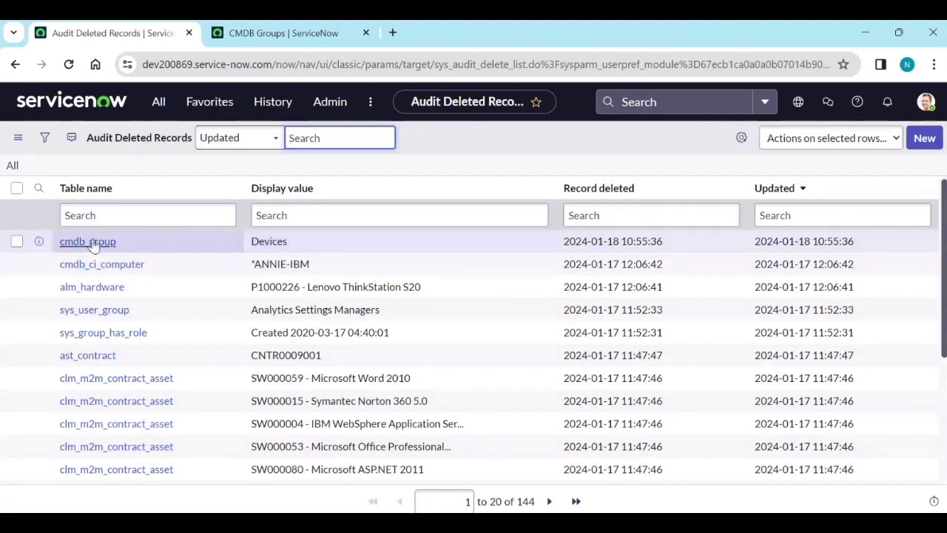
Open the deleted Devices audit record's XML and highlight itil as creator and last updater.
middle_click(65, 244)
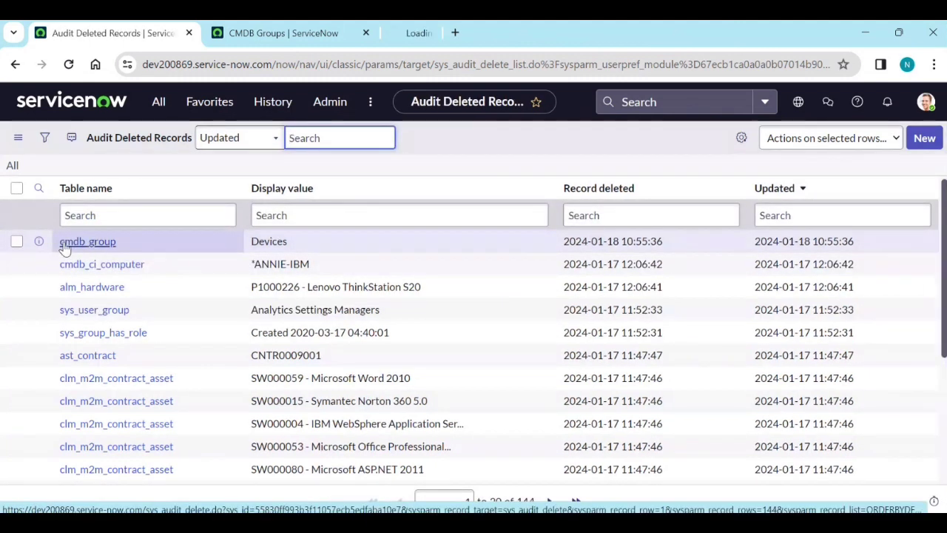
left_click(438, 32)
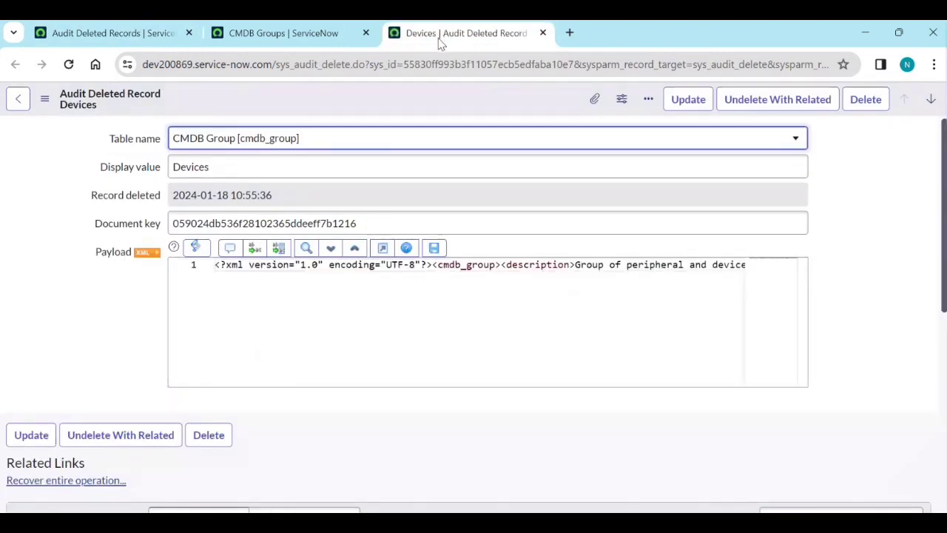
left_click(45, 100)
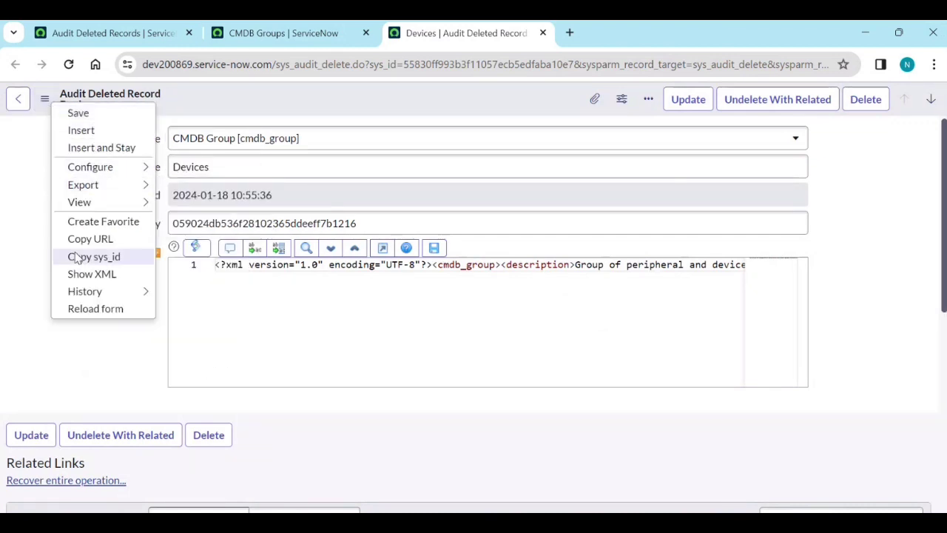
left_click(88, 275)
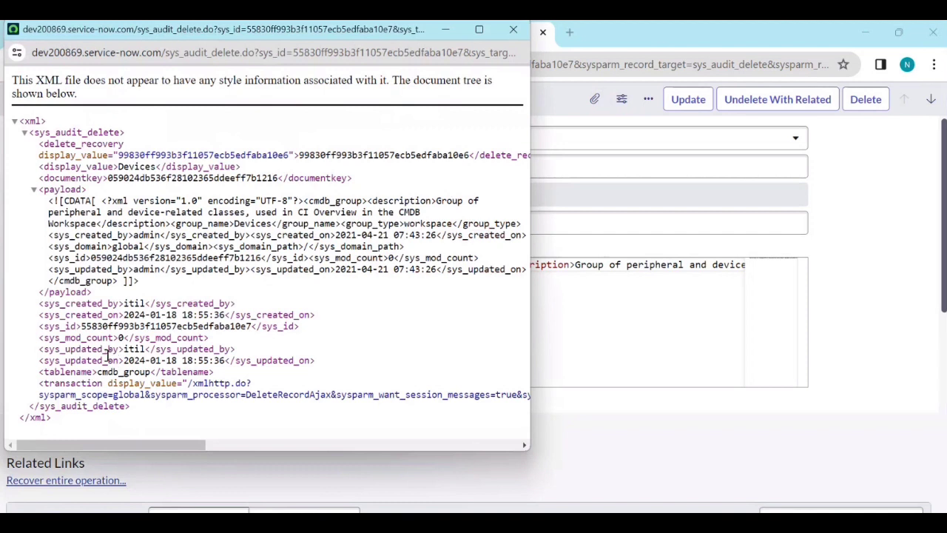
left_click_drag(123, 350, 140, 350)
left_click_drag(123, 303, 143, 305)
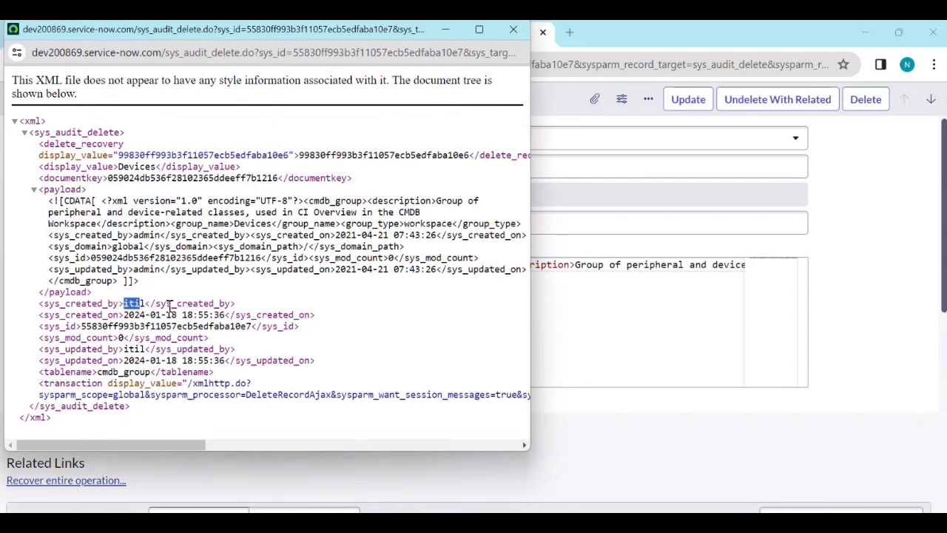
left_click_drag(146, 349, 123, 340)
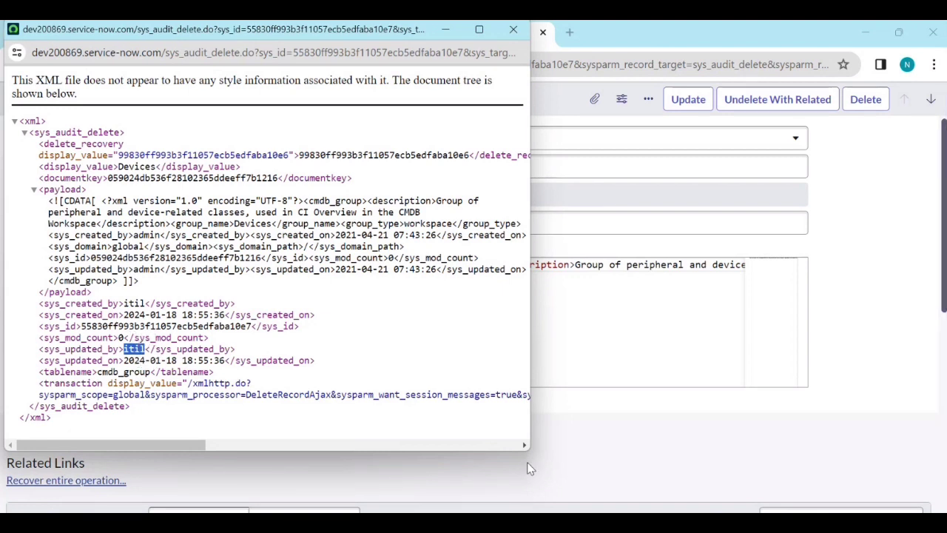
key("alt+Tab")
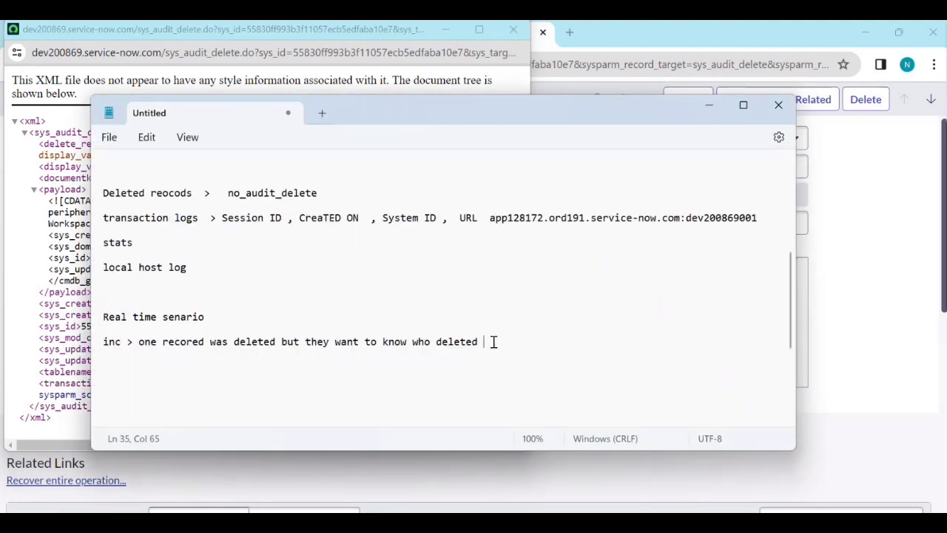
Append '>' after 'who deleted' in the notes and minimize Notepad.
type(">")
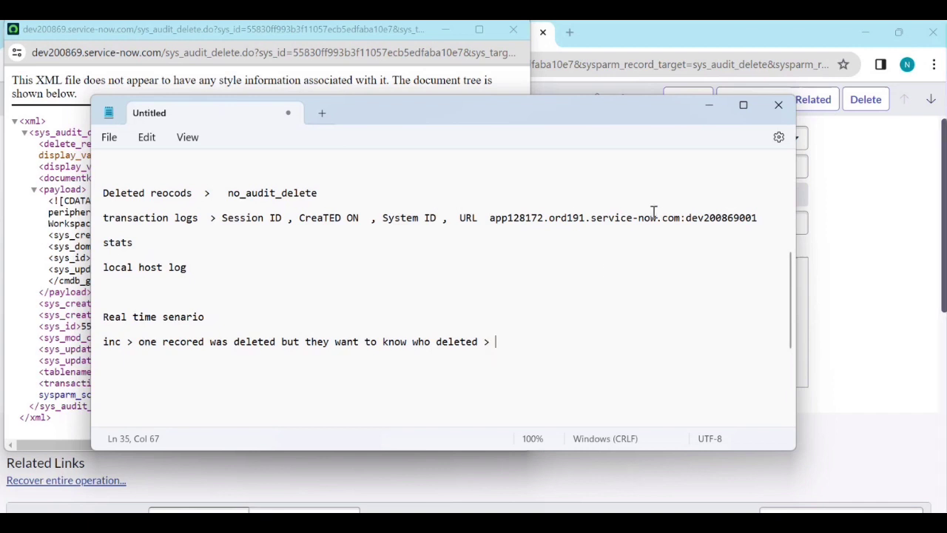
left_click(709, 106)
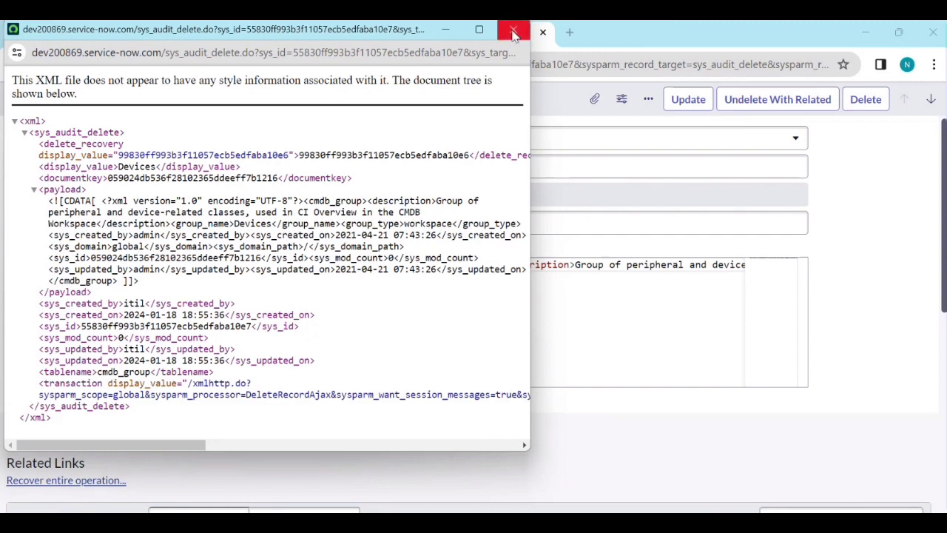
left_click(514, 33)
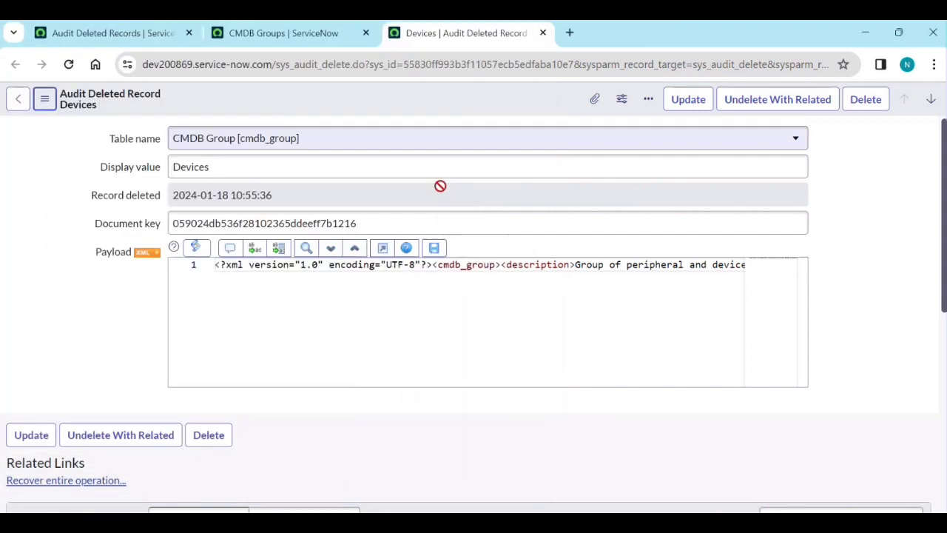
triple_click(302, 196)
key("ctrl+c")
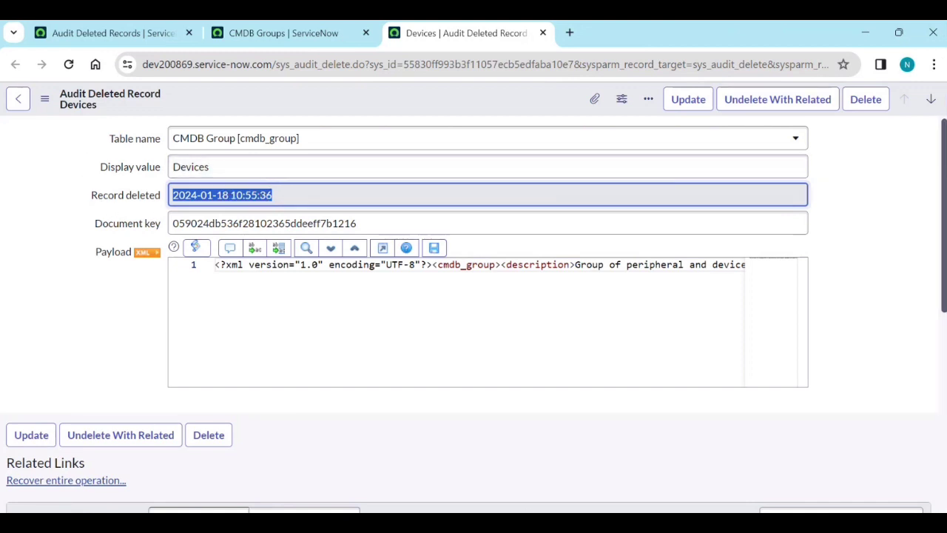
left_click(521, 523)
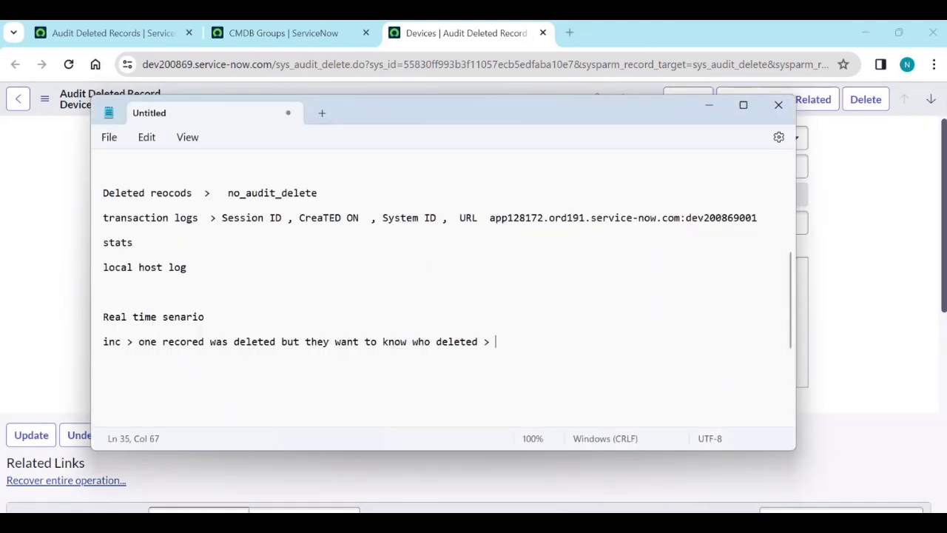
key("Return")
key("Return")
key("Return")
key("ctrl+v")
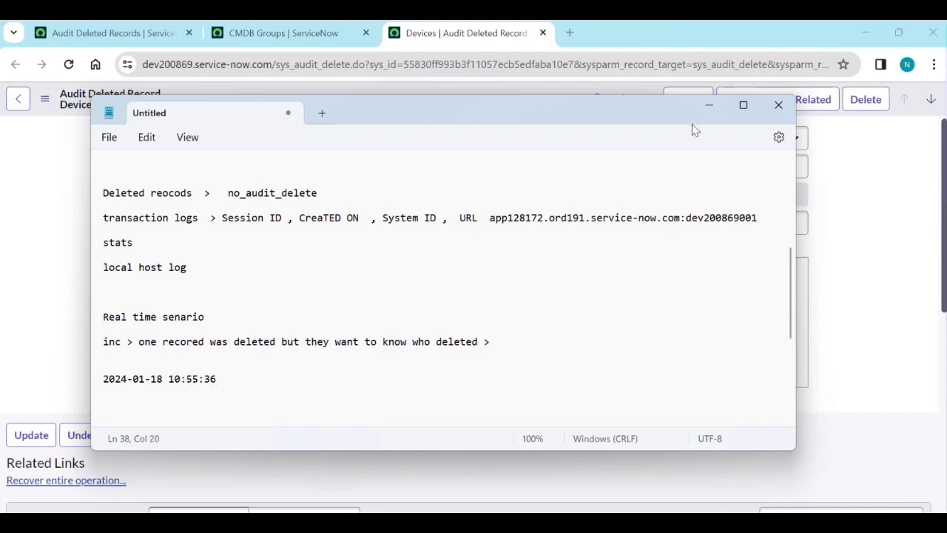
left_click(707, 105)
left_click(43, 99)
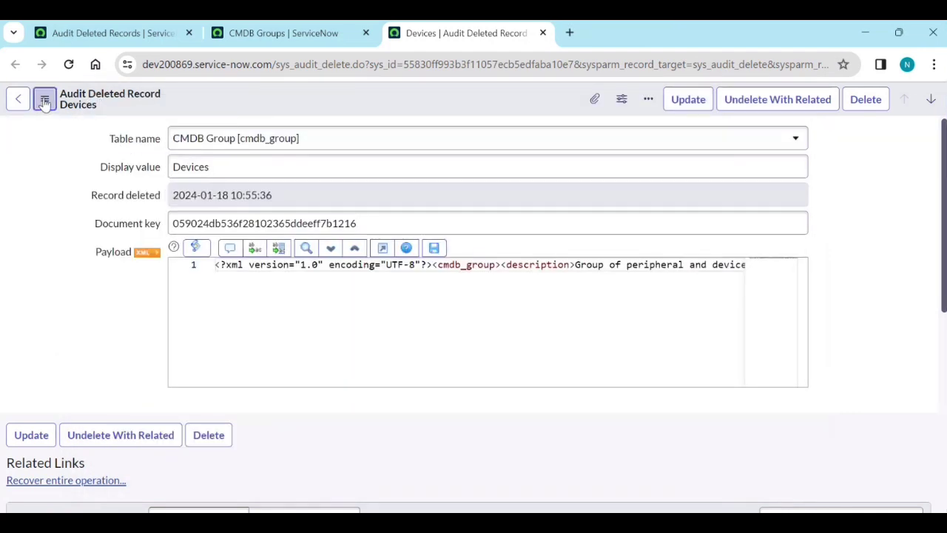
mouse_move(82, 202)
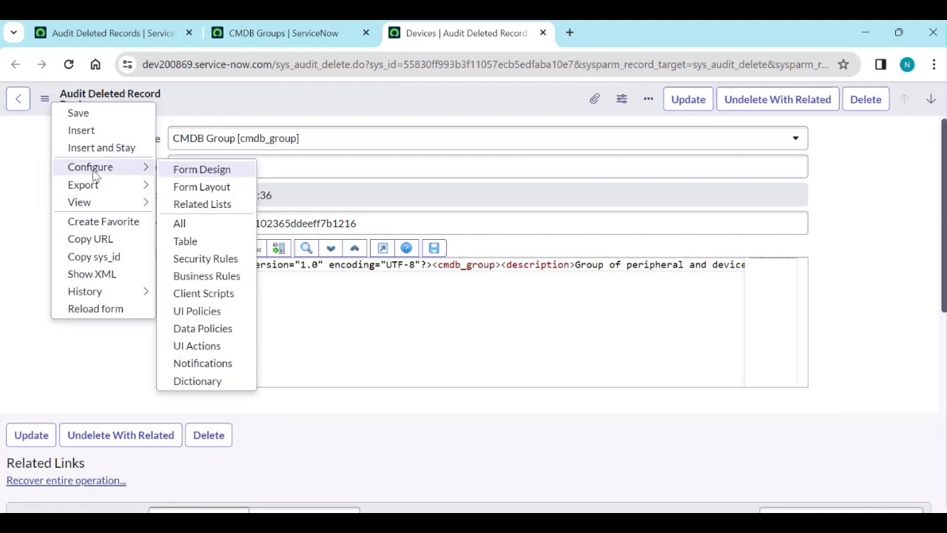
left_click(103, 279)
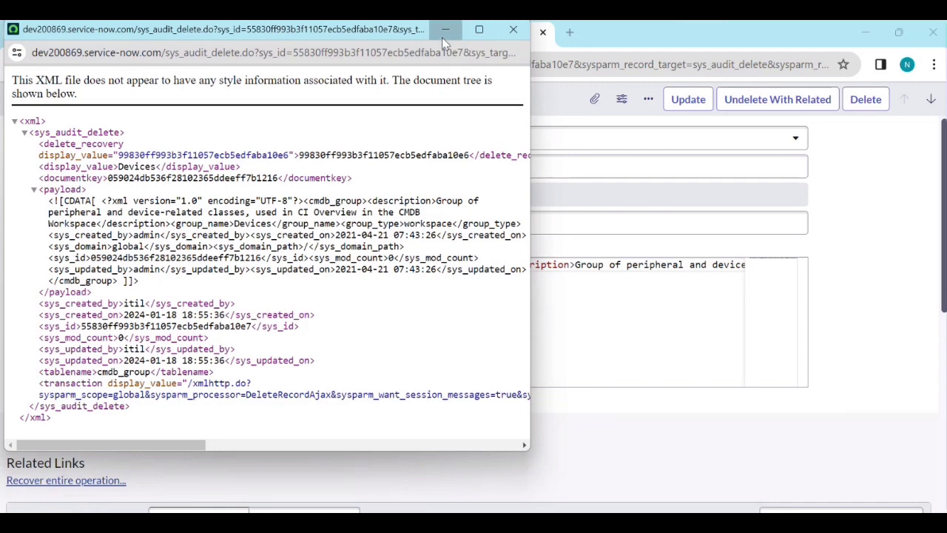
left_click(443, 32)
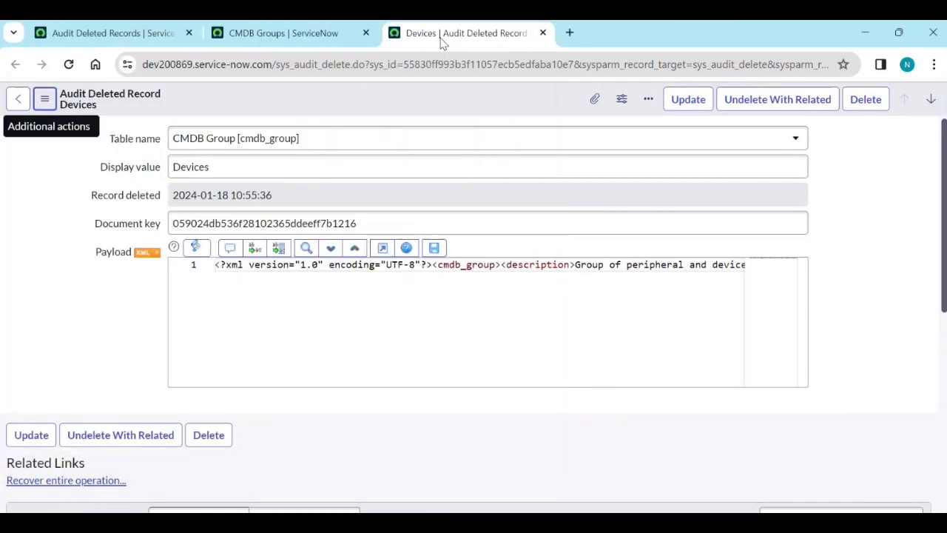
left_click(251, 39)
Filter the navigator for 'transaction' and open System Logs > Transactions in a new tab.
left_click(59, 34)
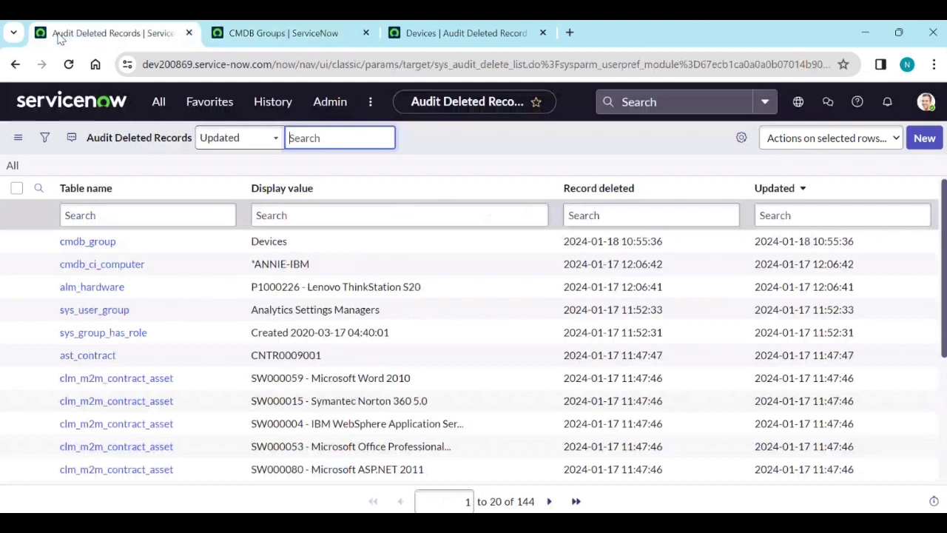
left_click(158, 102)
triple_click(132, 142)
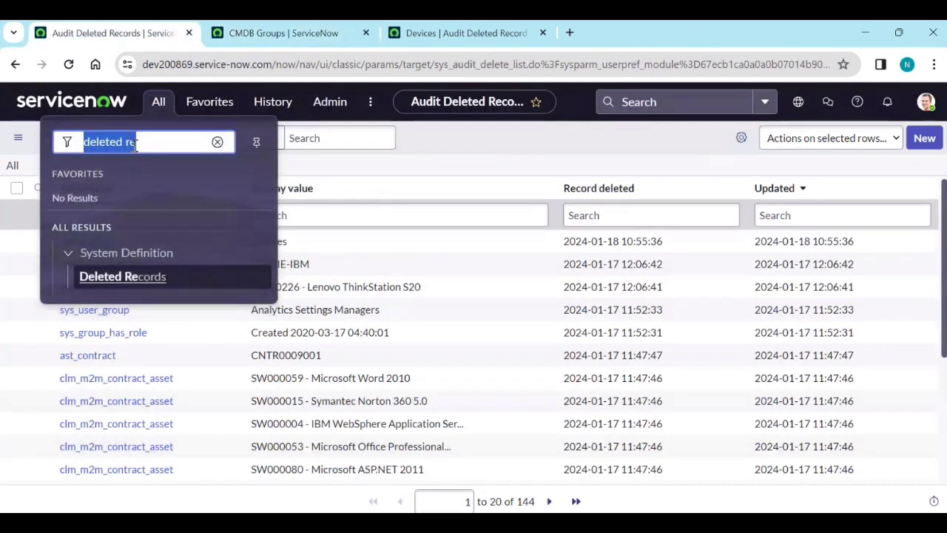
type("trans")
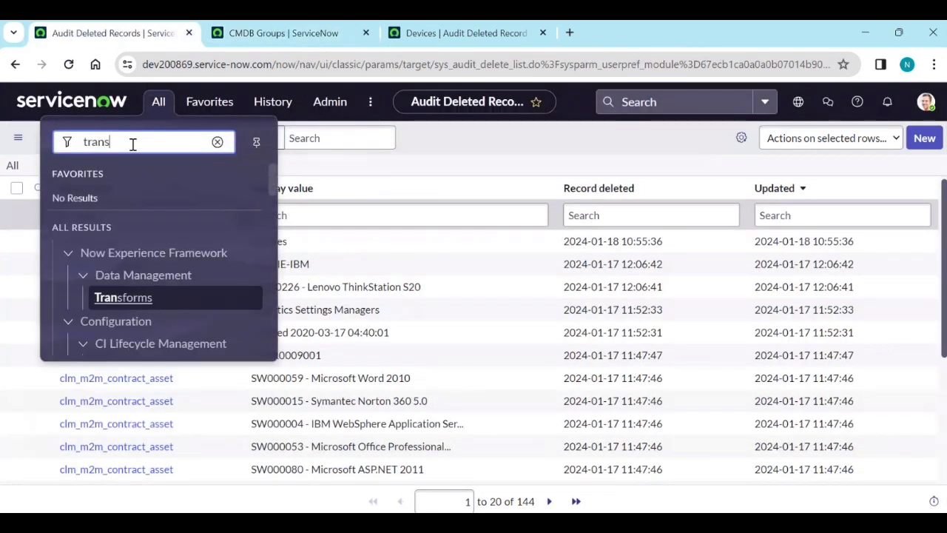
type("action")
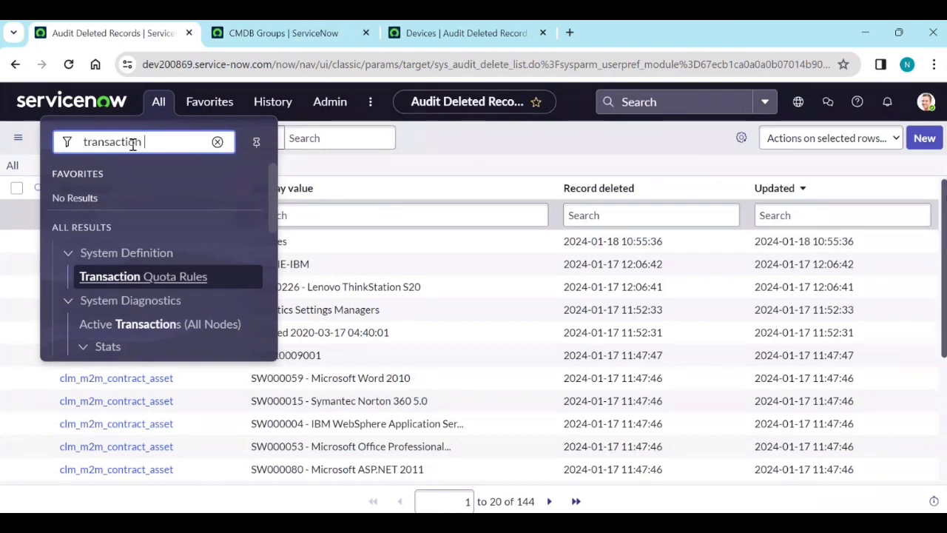
scroll(137, 270, "down", 2)
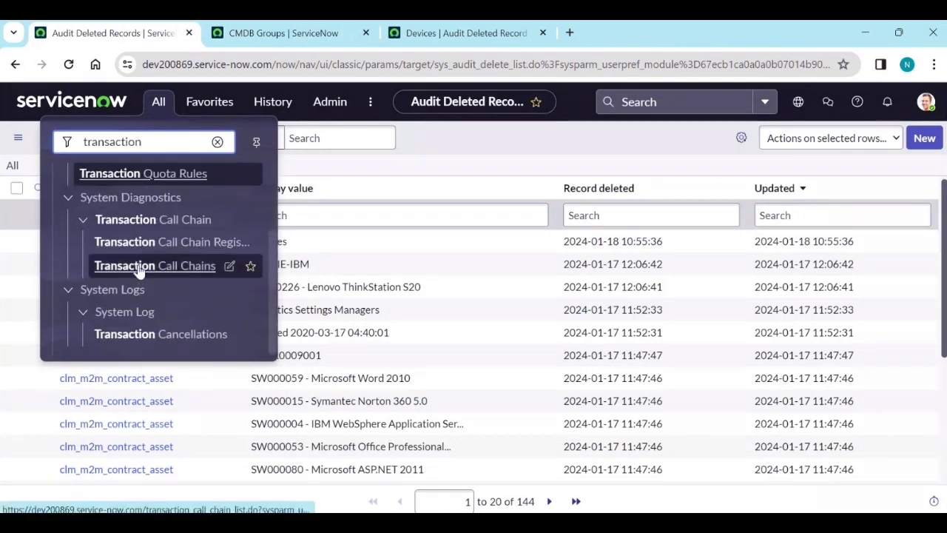
scroll(140, 283, "down", 3)
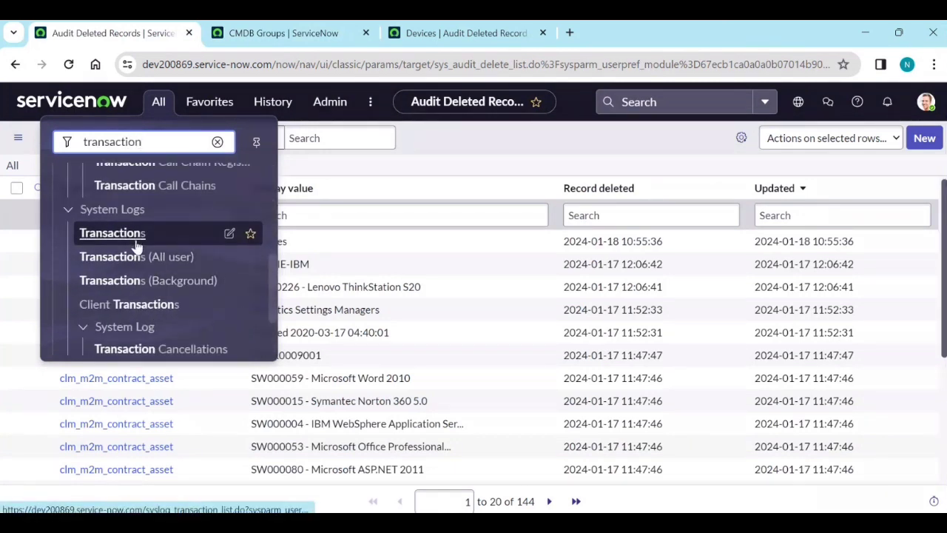
middle_click(118, 233)
left_click(617, 33)
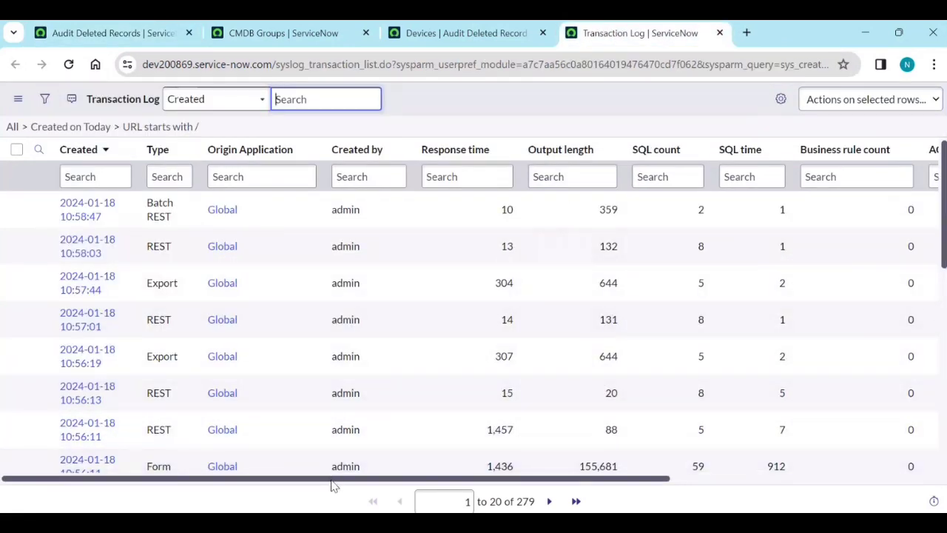
Replace the URL column filter '/' with '*cmdb_group', leaving 4 transactions today.
left_click_drag(333, 478, 596, 482)
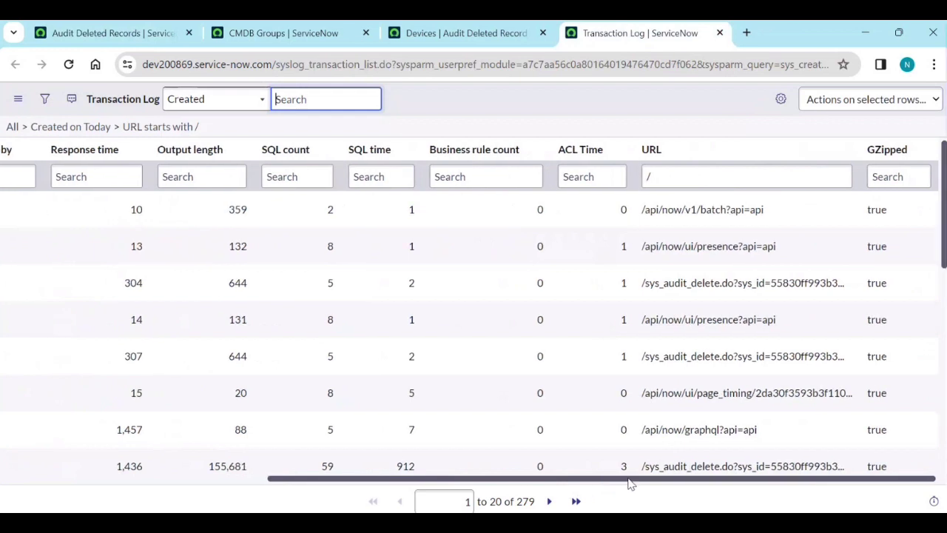
scroll(713, 367, "down", 2)
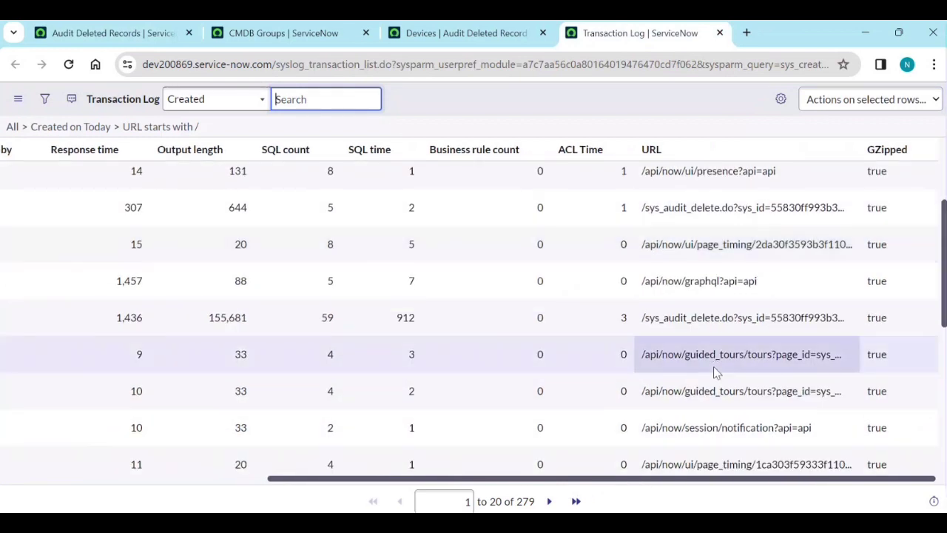
scroll(734, 381, "down", 1)
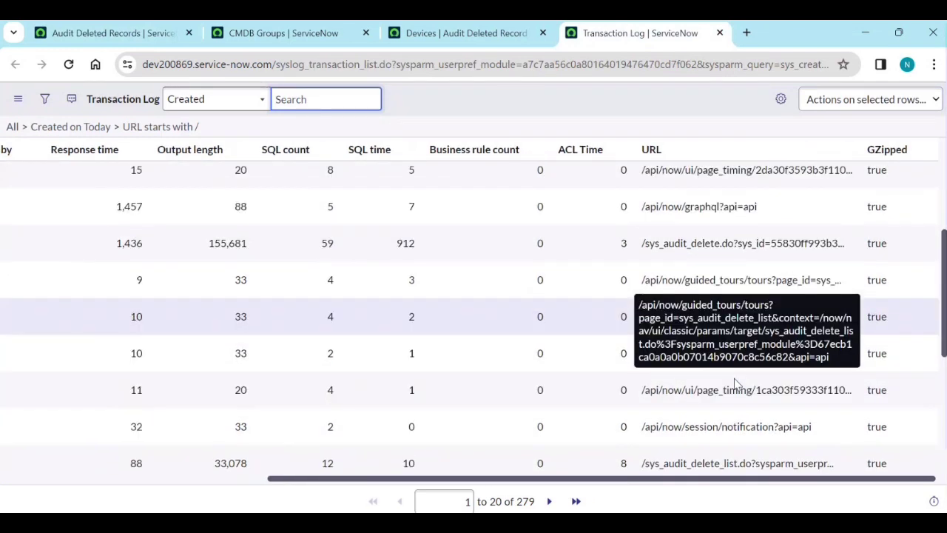
scroll(704, 272, "up", 3)
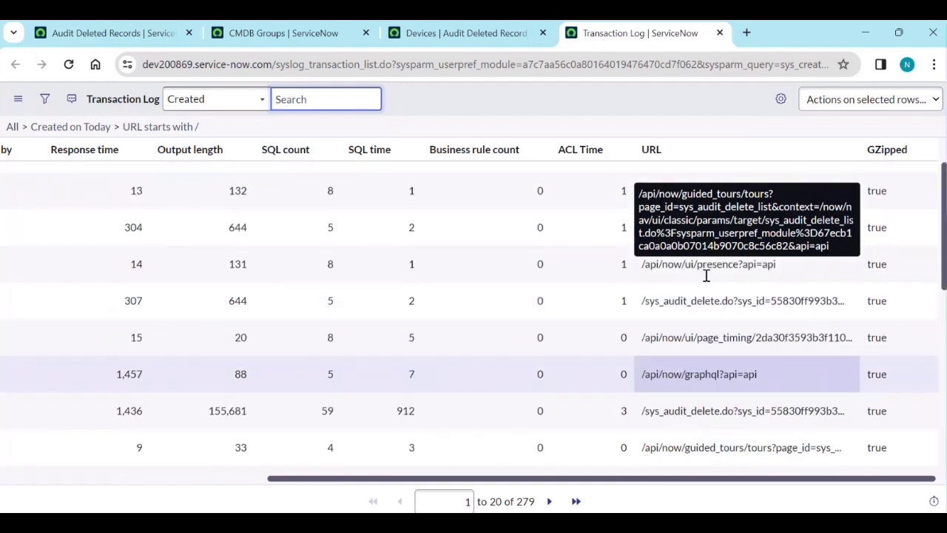
left_click(679, 179)
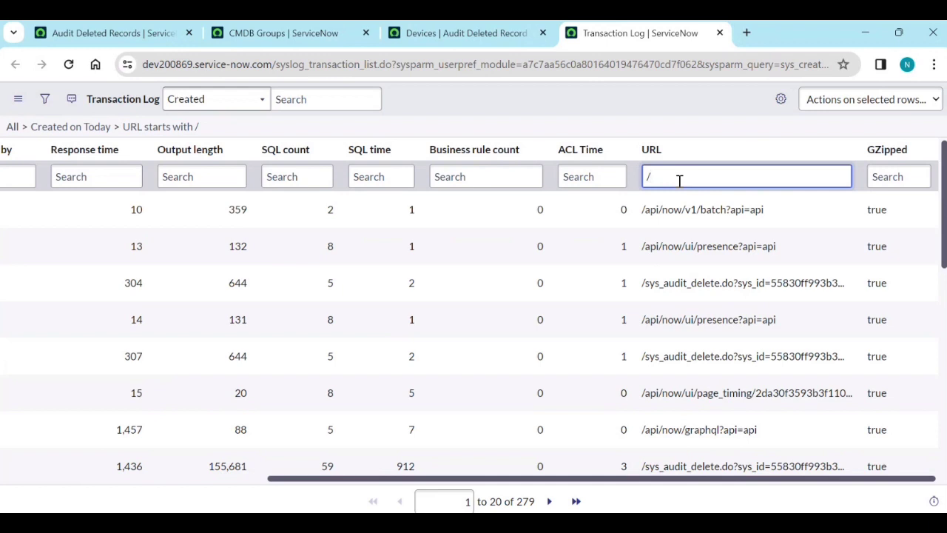
double_click(680, 181)
type("*cmdb_group")
key("Return")
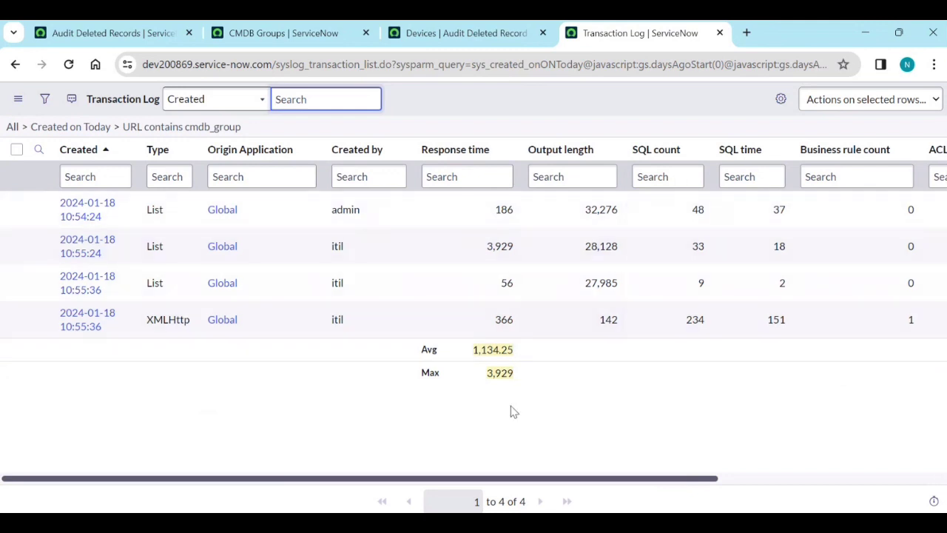
Open the 10:55:36 XMLHttp transaction (itil's DeleteRecordAjax on cmdb_group) in a new tab.
left_click_drag(462, 479, 471, 487)
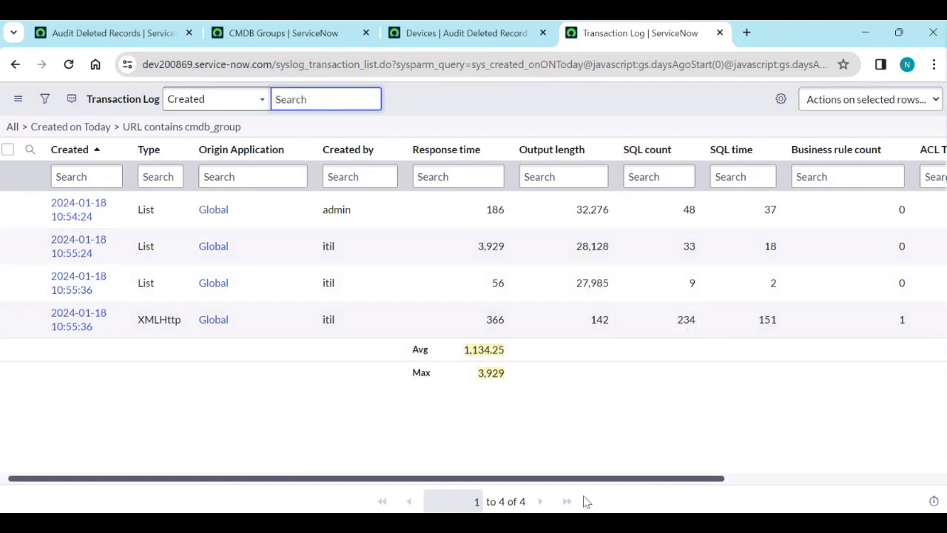
left_click_drag(585, 480, 791, 480)
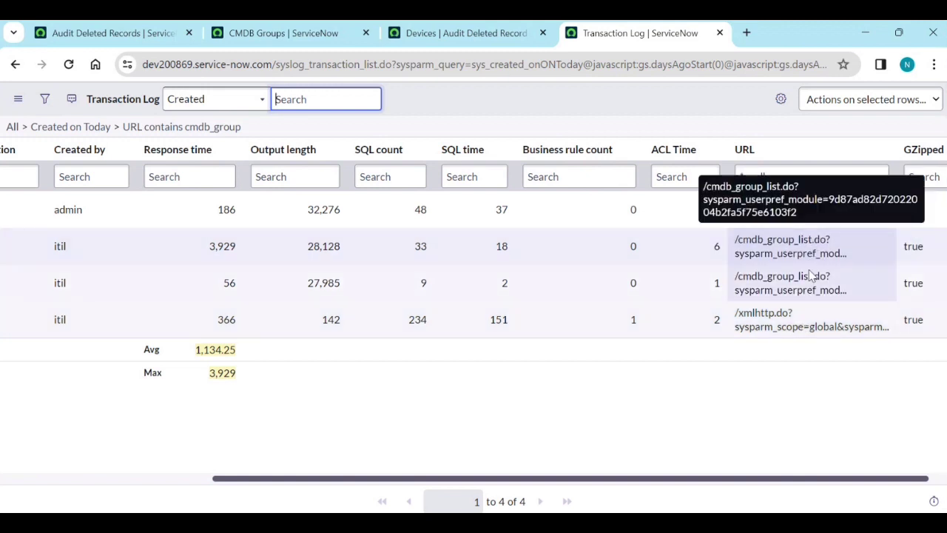
left_click_drag(675, 485, 440, 478)
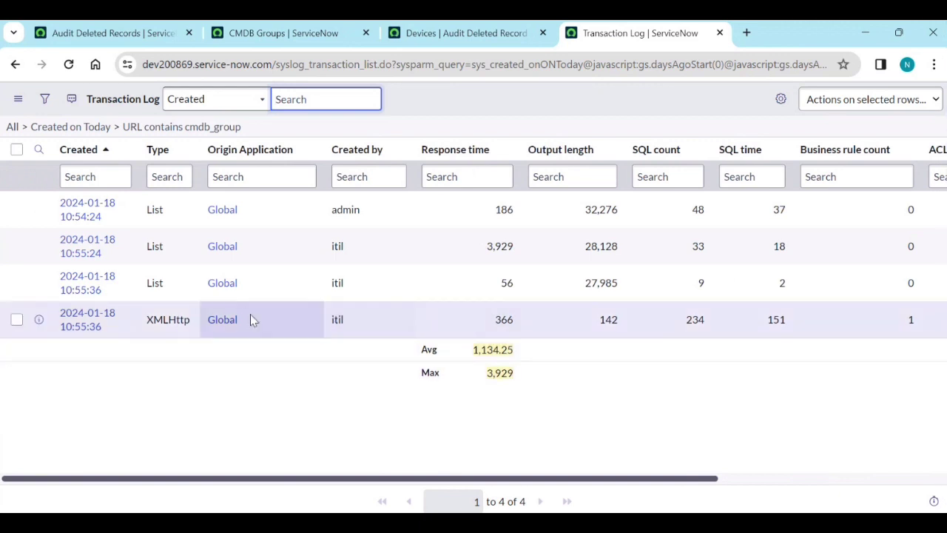
left_click(87, 326, "ctrl")
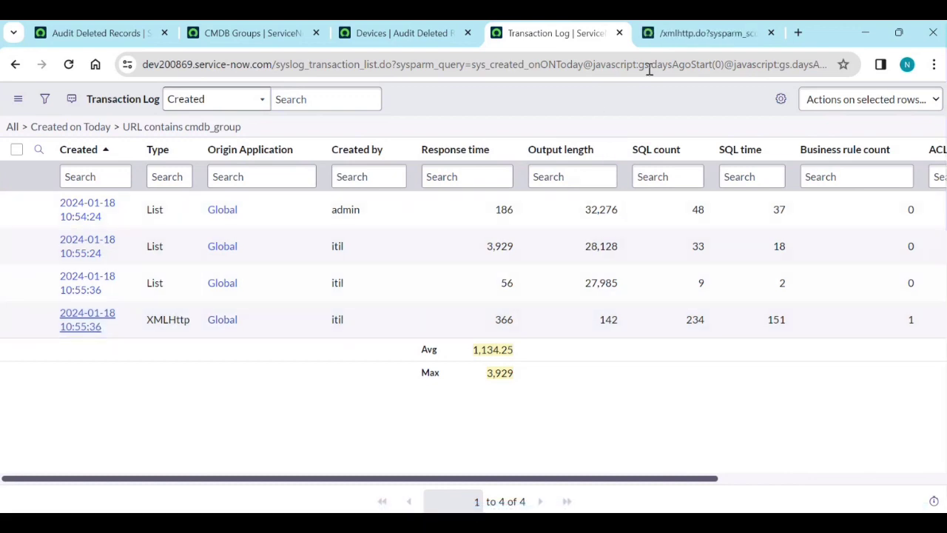
left_click(661, 32)
scroll(420, 327, "down", 1)
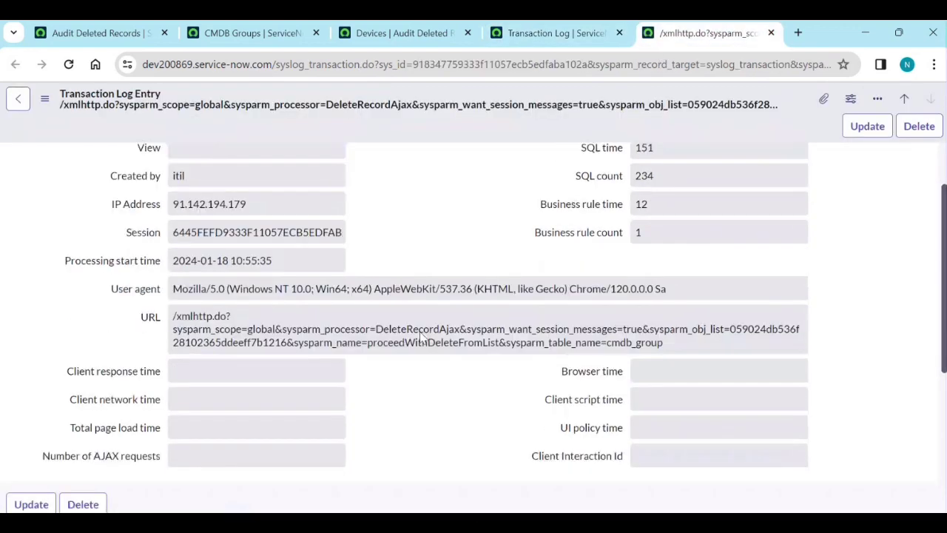
scroll(415, 344, "up", 1)
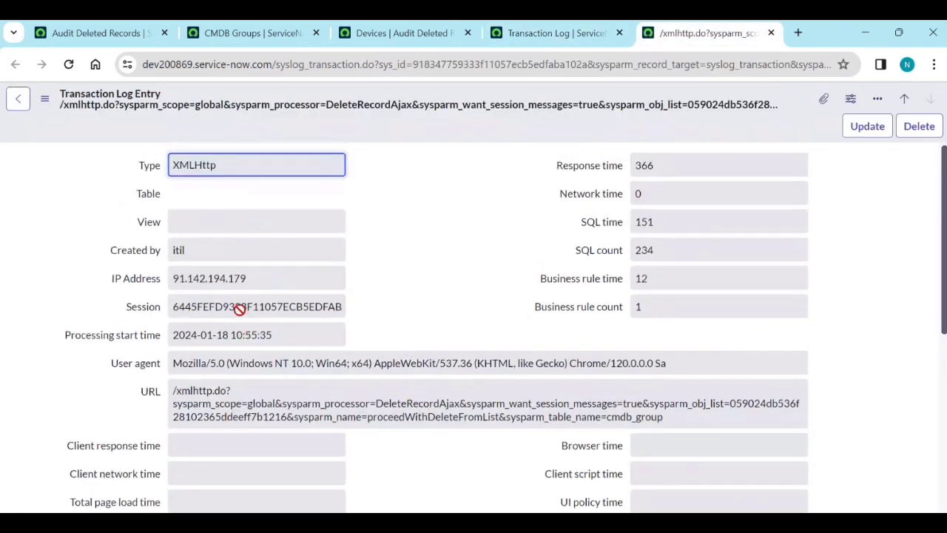
Copy the transaction's session ID into the Notepad notes.
double_click(237, 307)
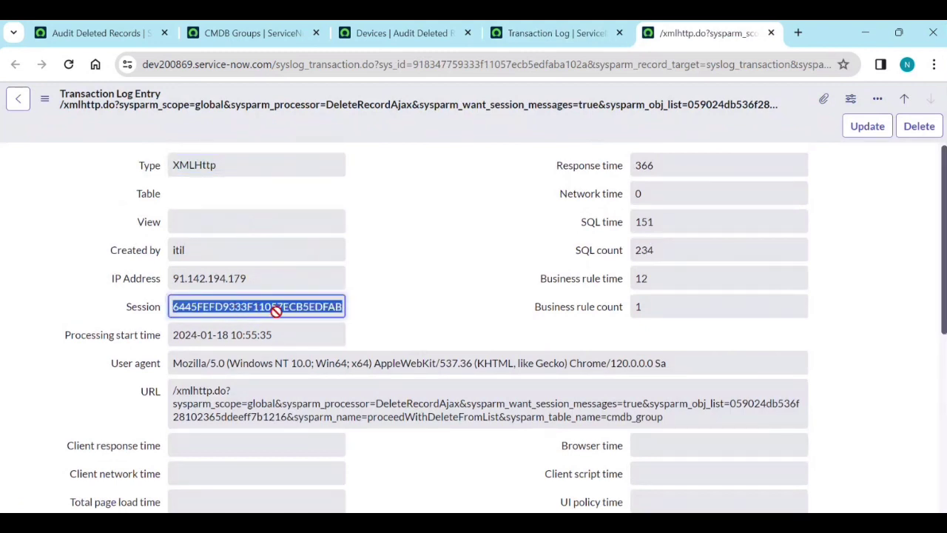
key("alt+Tab")
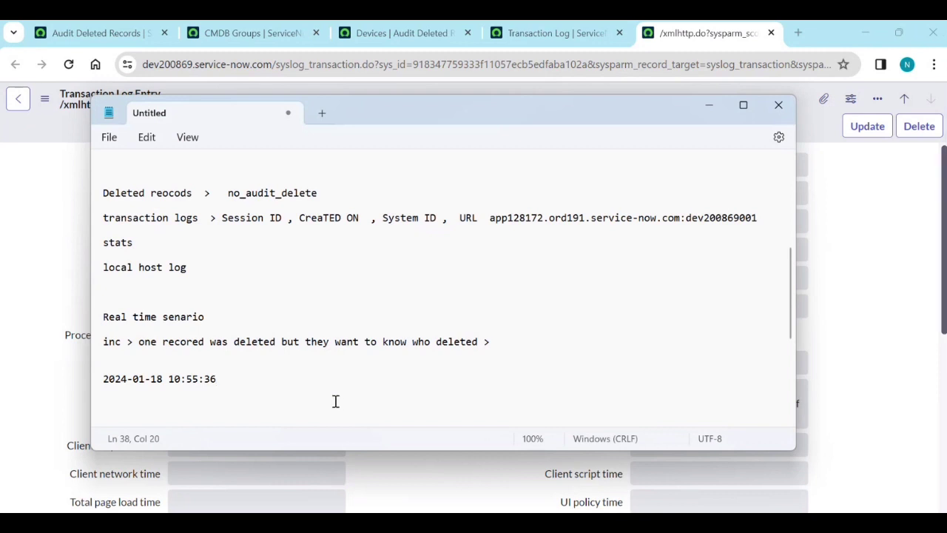
type("6445FEFD9333F11057ECB5EDFABA1086")
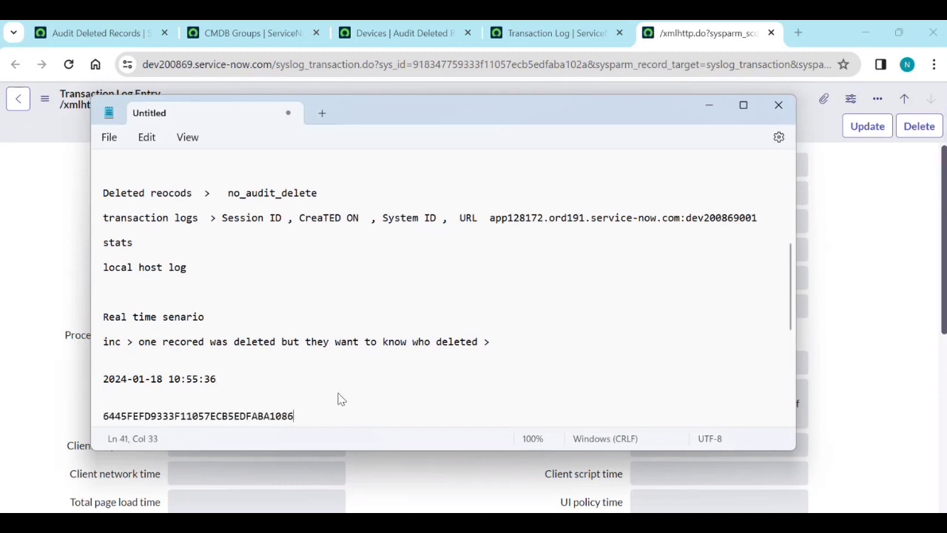
Copy the system_id app128172.ord191.service-now.com:dev200869001 from the record's XML into the notes.
left_click(710, 105)
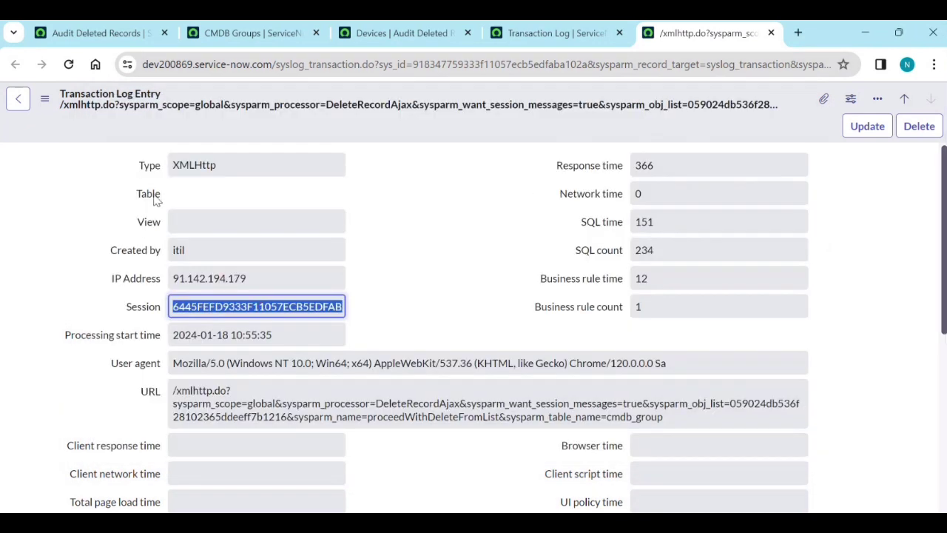
left_click(45, 101)
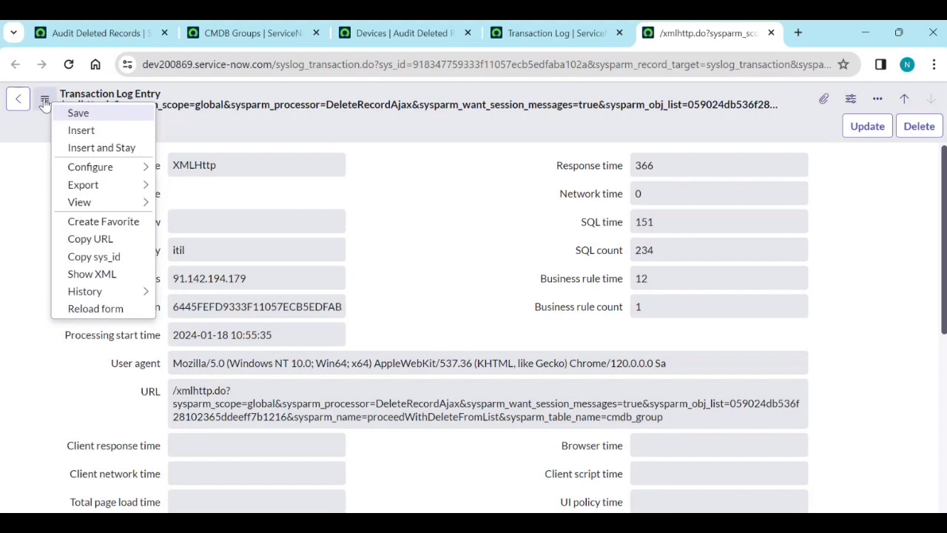
left_click(79, 273)
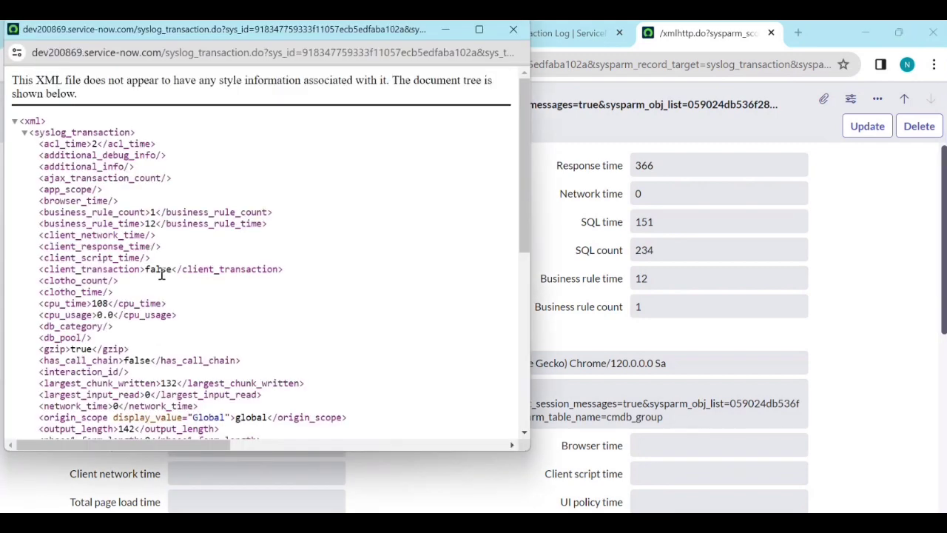
scroll(161, 293, "down", 5)
scroll(167, 300, "down", 2)
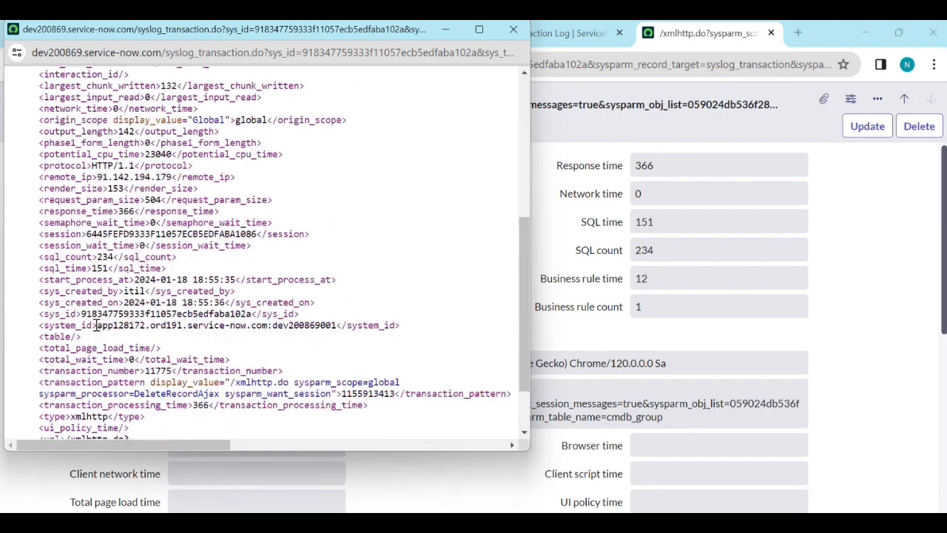
left_click_drag(106, 328, 336, 323)
key("ctrl+c")
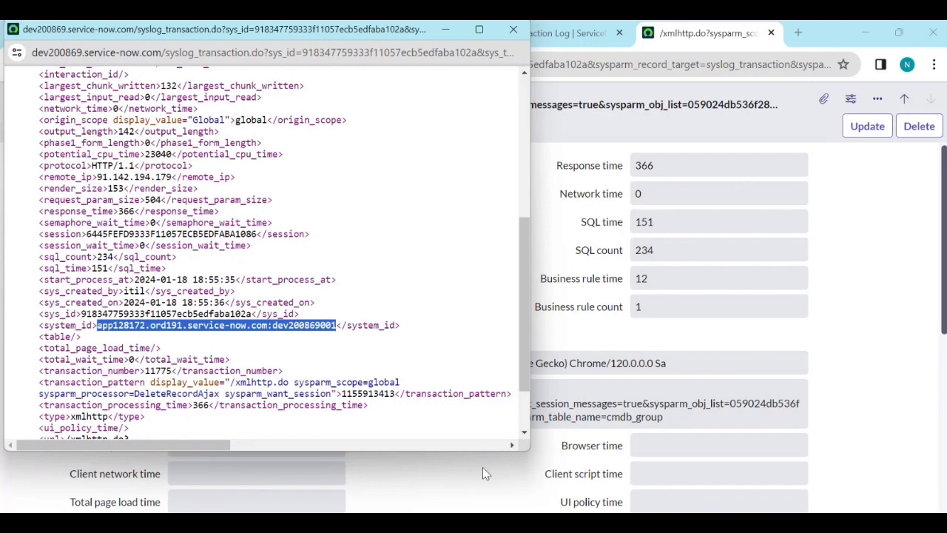
key("alt+Tab")
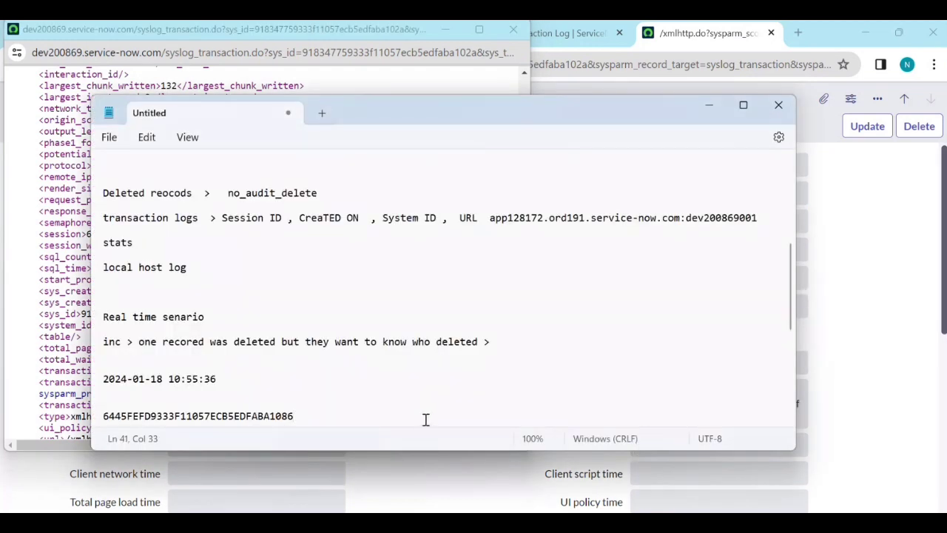
key("Return")
key("Return")
key("Return")
key("ctrl+v")
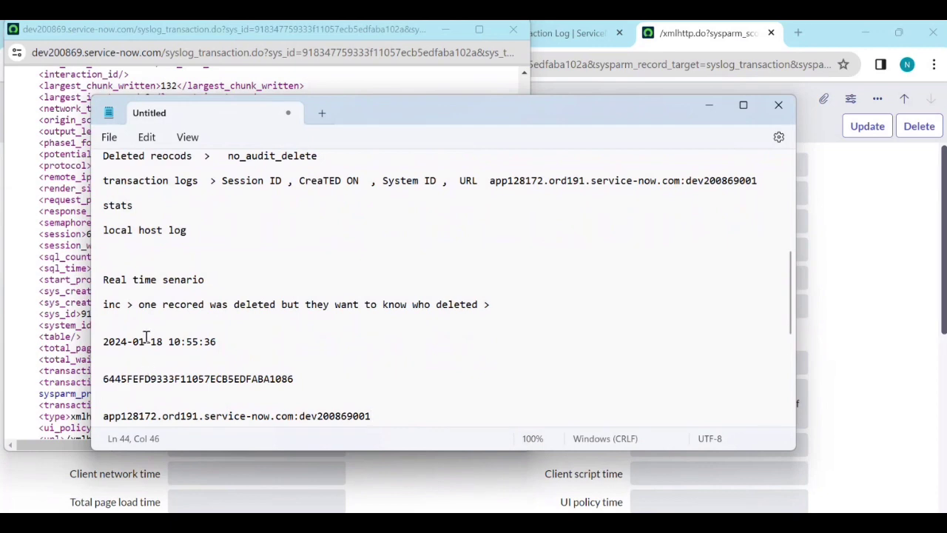
left_click(446, 30)
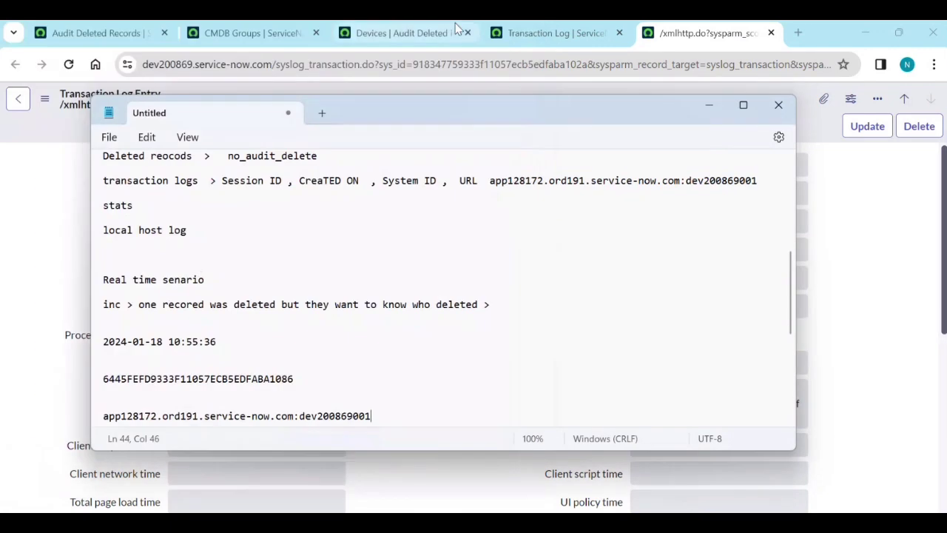
Open the stats.do Servlet statistics page from the navigator filter.
left_click(709, 106)
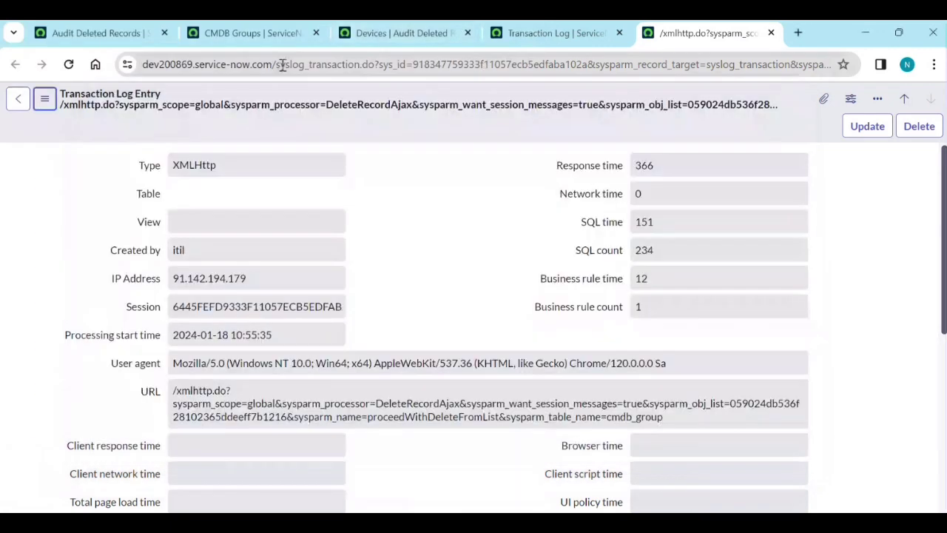
left_click(96, 32)
left_click(162, 101)
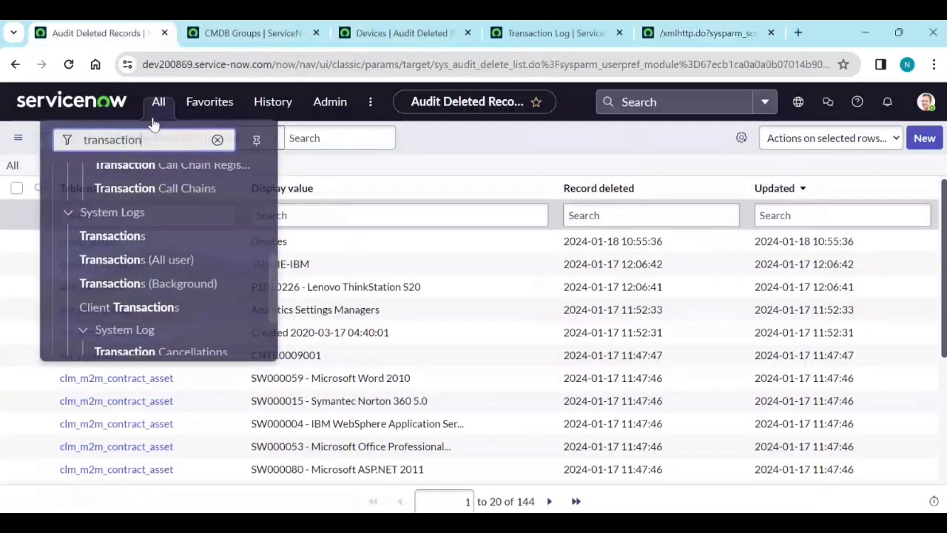
double_click(142, 142)
type("st")
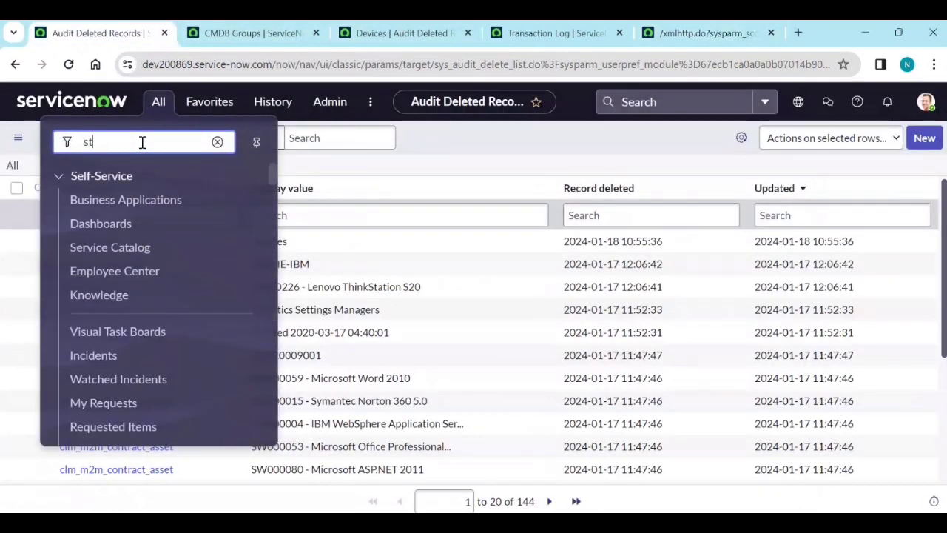
type("ats.do")
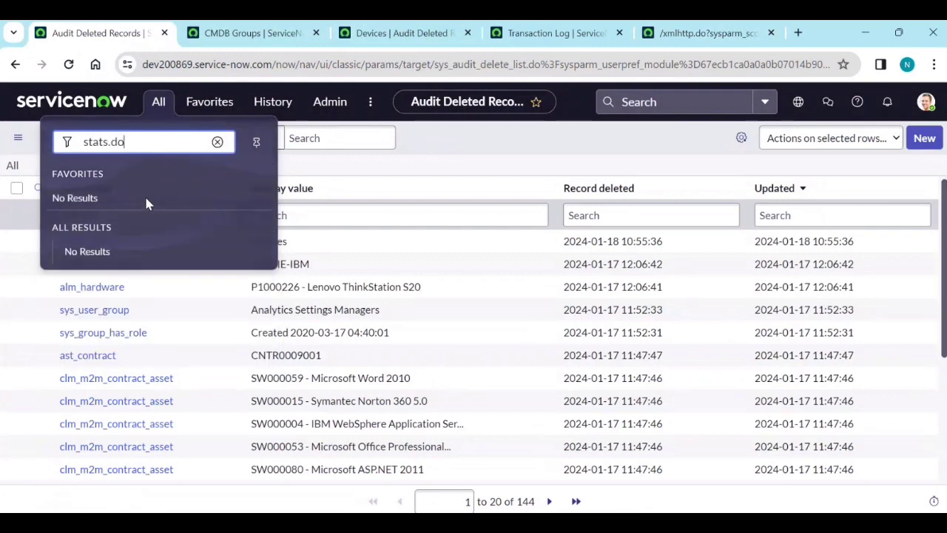
key("Return")
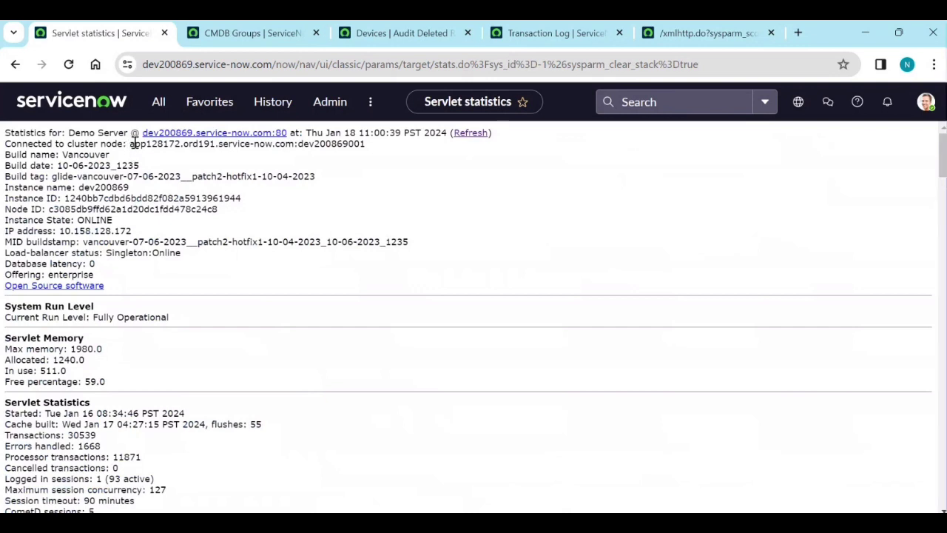
Compare the connected cluster node with the noted app128172.ord191.service-now.com:dev200869001.
left_click_drag(130, 143, 360, 152)
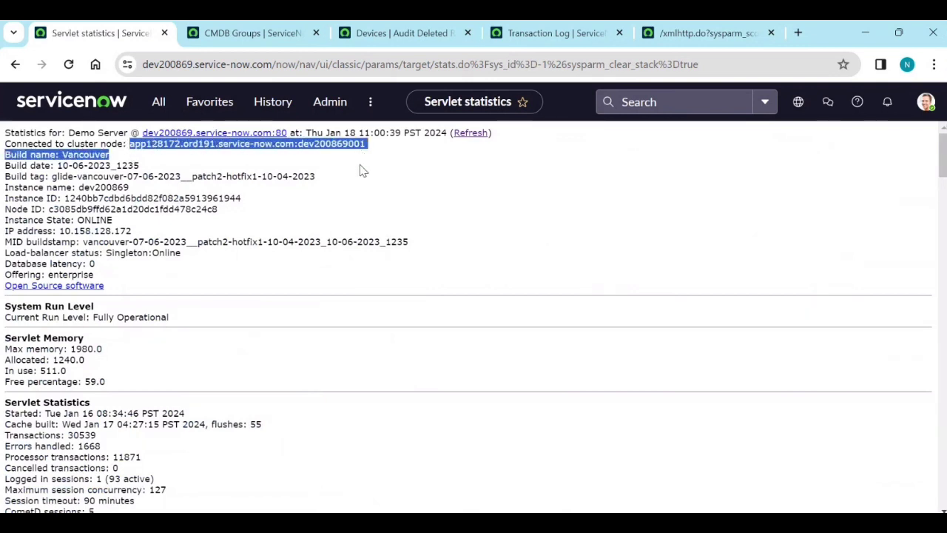
key("alt+Tab")
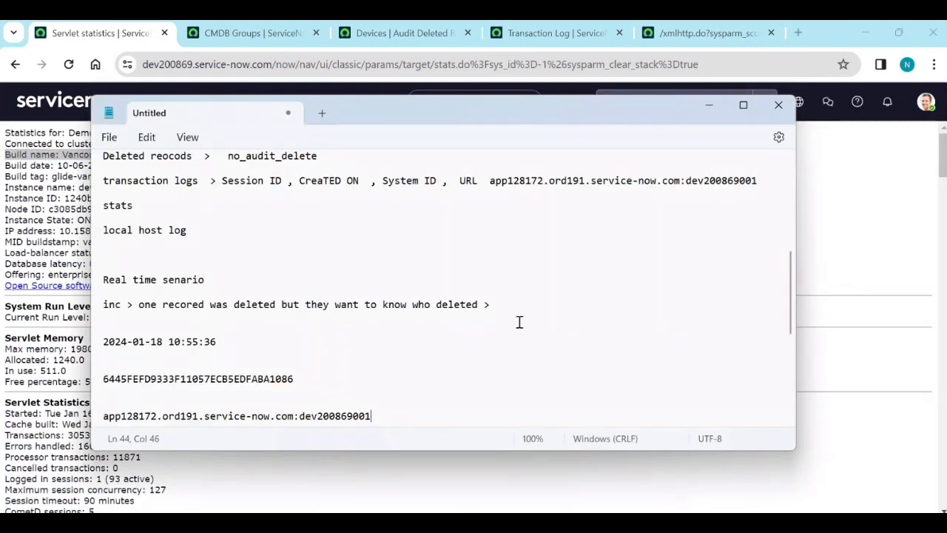
left_click_drag(378, 419, 104, 419)
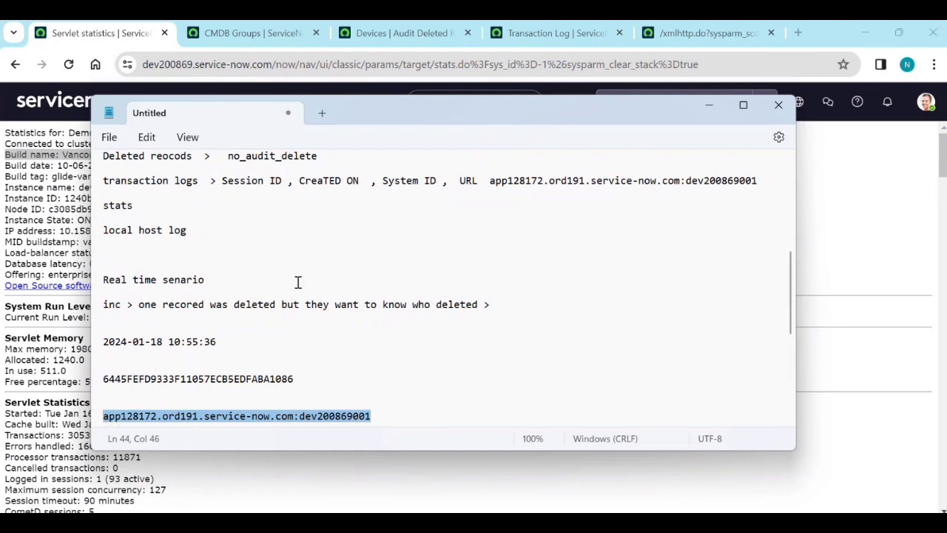
left_click_drag(368, 117, 410, 205)
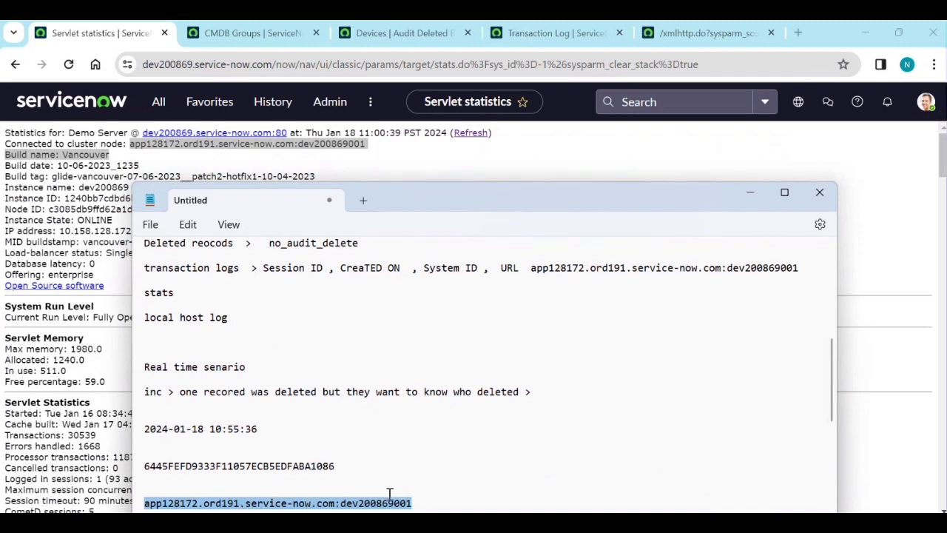
left_click(420, 503)
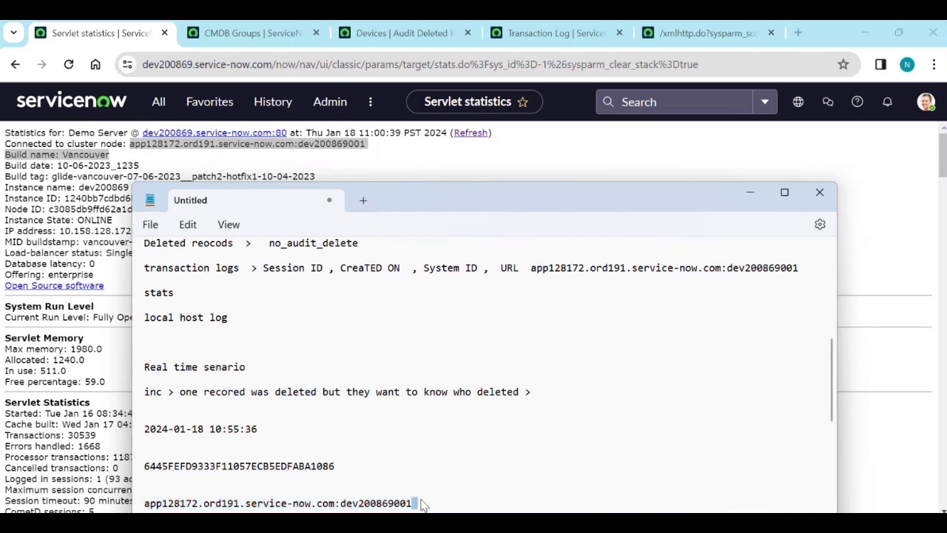
left_click_drag(415, 505, 193, 506)
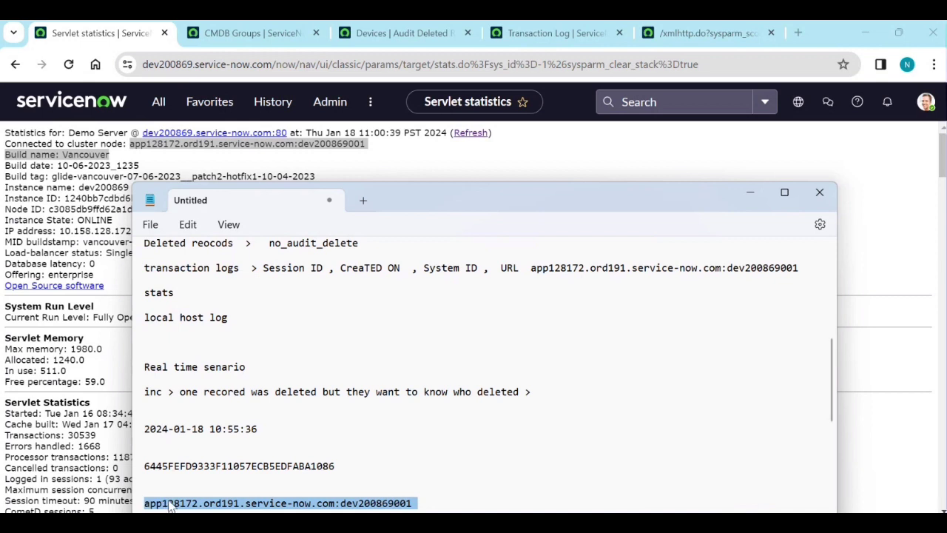
left_click(750, 194)
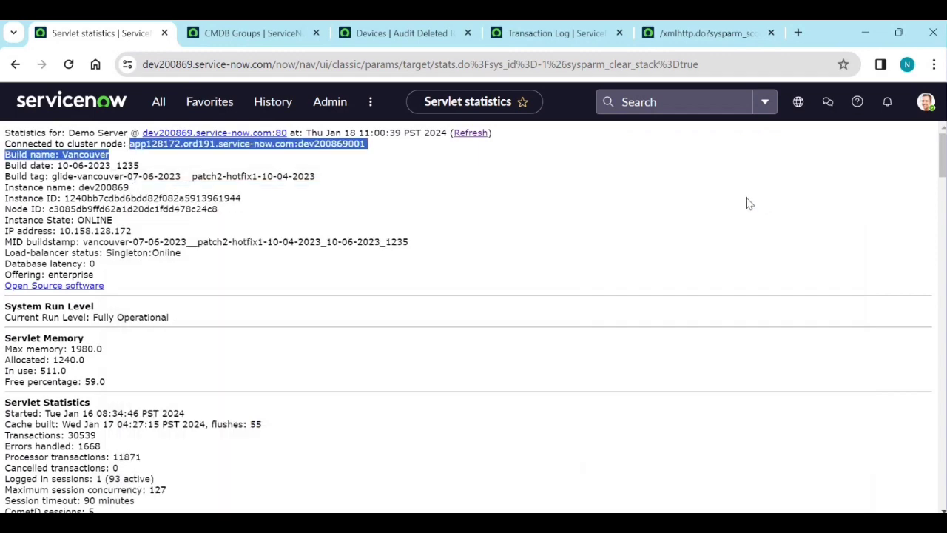
Filter the navigator by 'node' and open Node Log File Browser in a new tab.
left_click(170, 105)
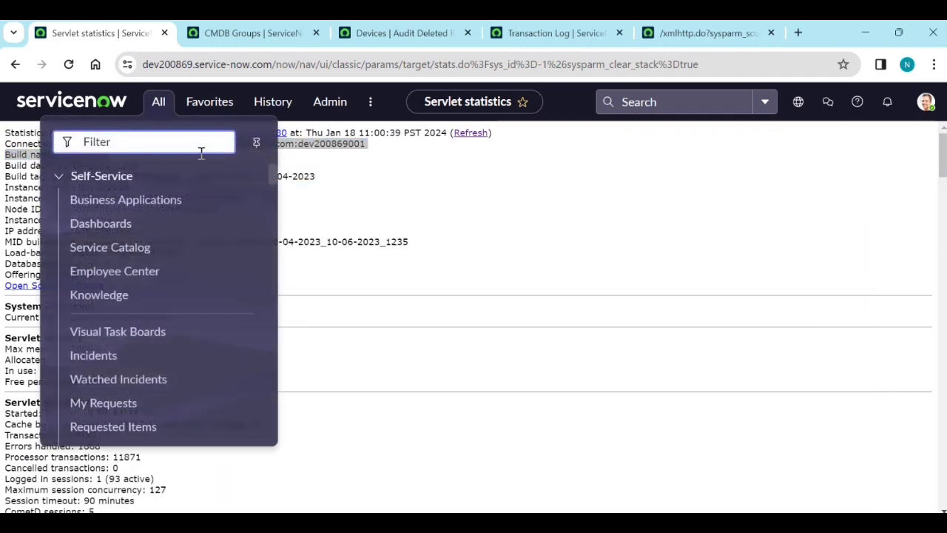
type("node")
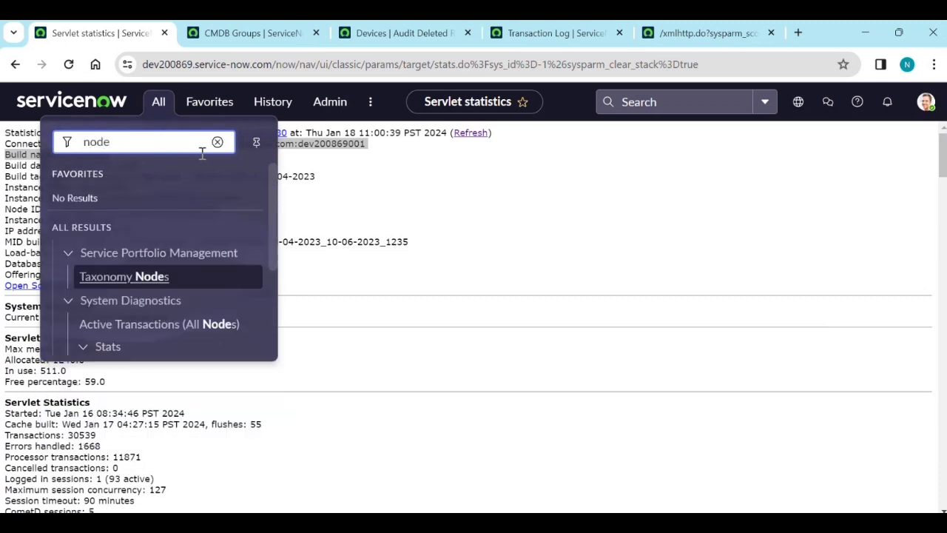
scroll(201, 222, "down", 2)
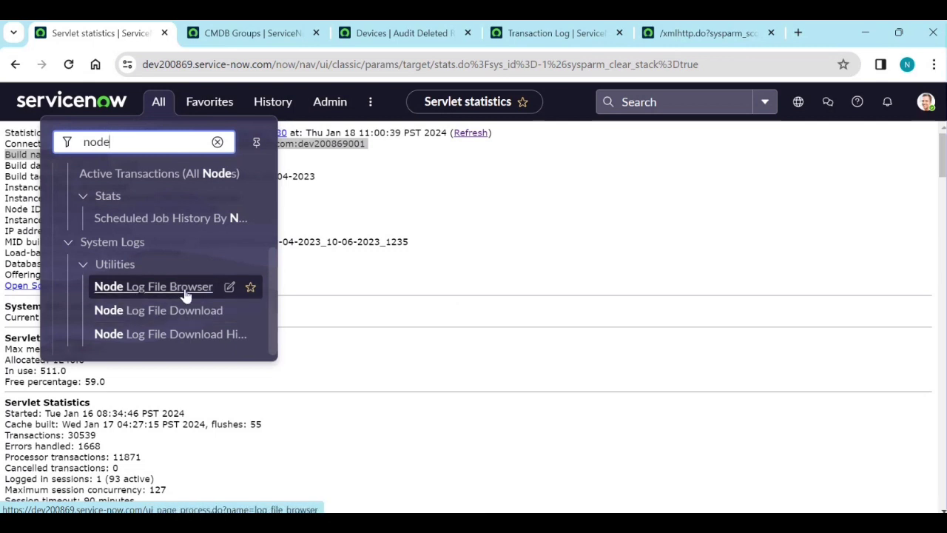
key("alt+Tab")
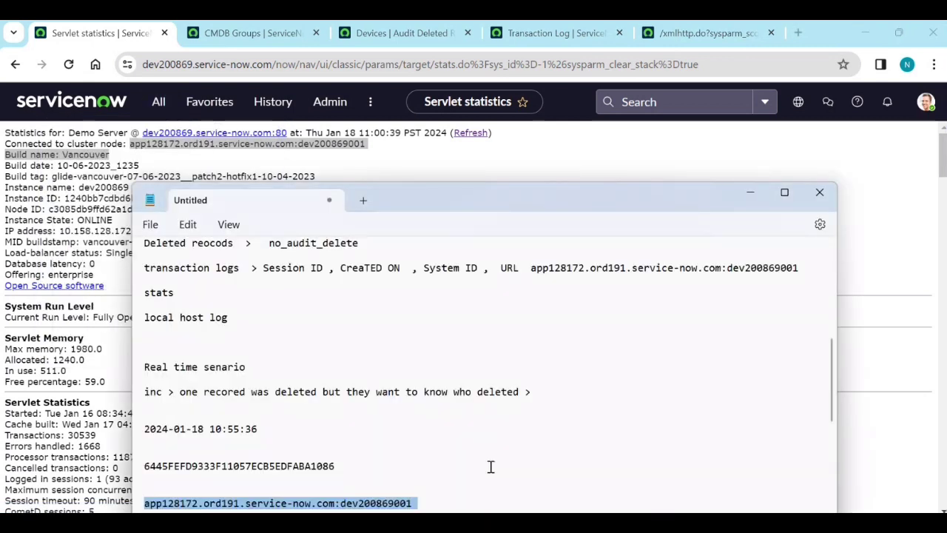
left_click(438, 497)
left_click_drag(415, 510, 166, 485)
left_click(753, 192)
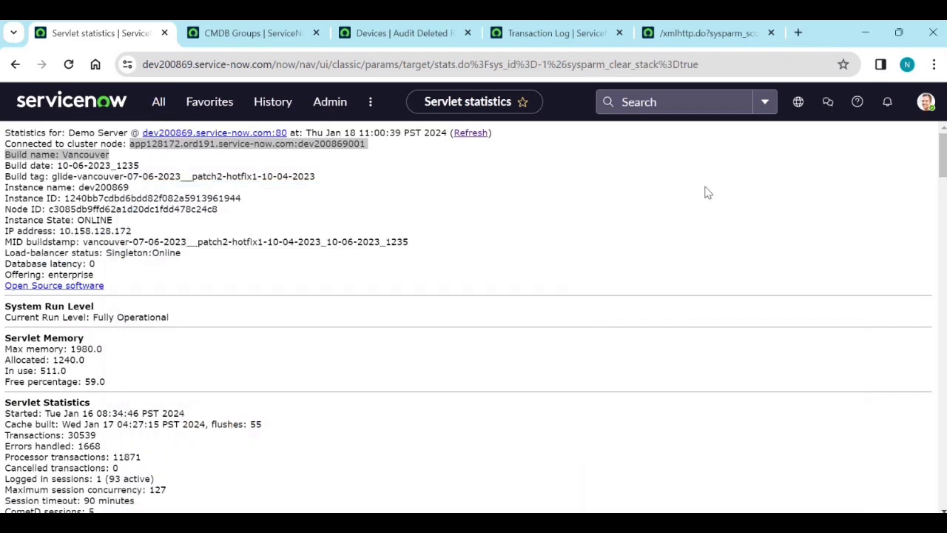
left_click(158, 107)
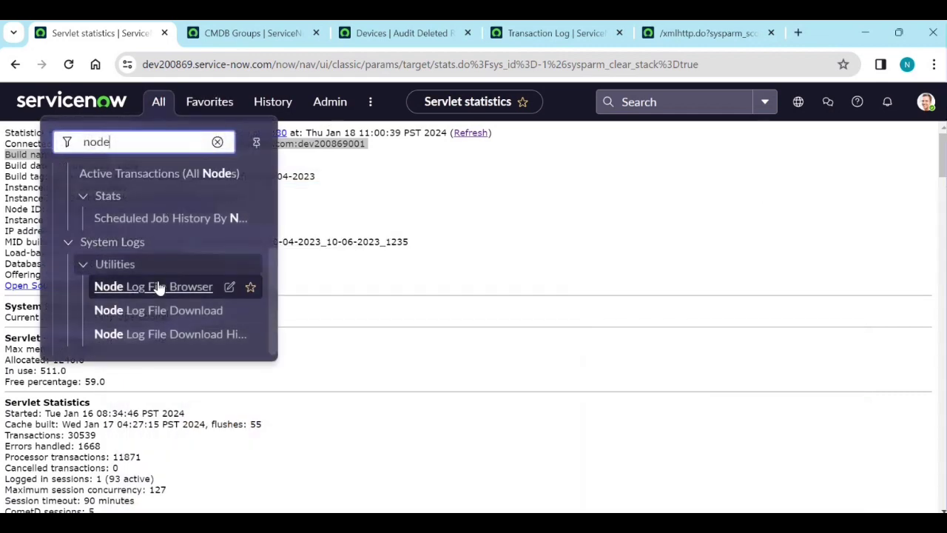
middle_click(158, 285)
left_click(226, 24)
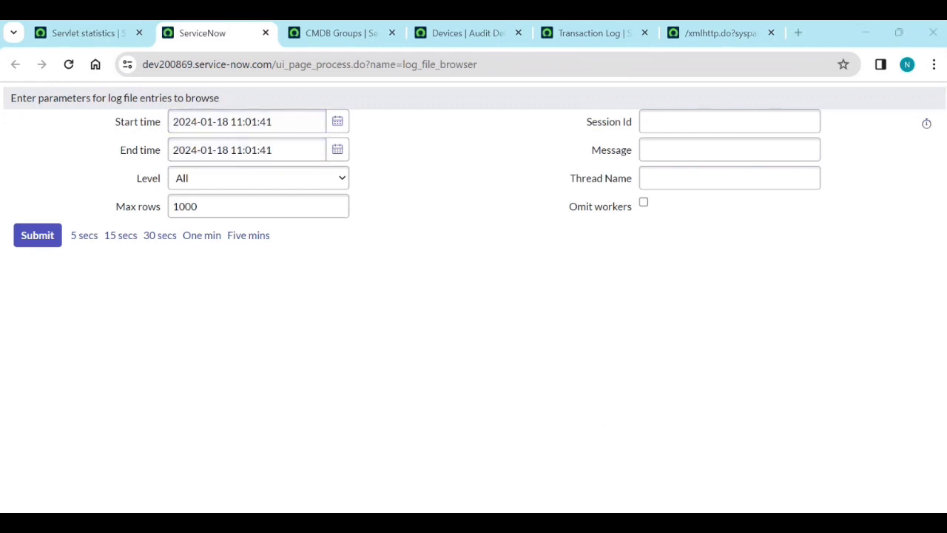
Set the log browser's time window to 10:54:36–10:56:36 on 2024-01-18.
left_click(644, 526)
left_click_drag(258, 429, 147, 430)
key("ctrl+c")
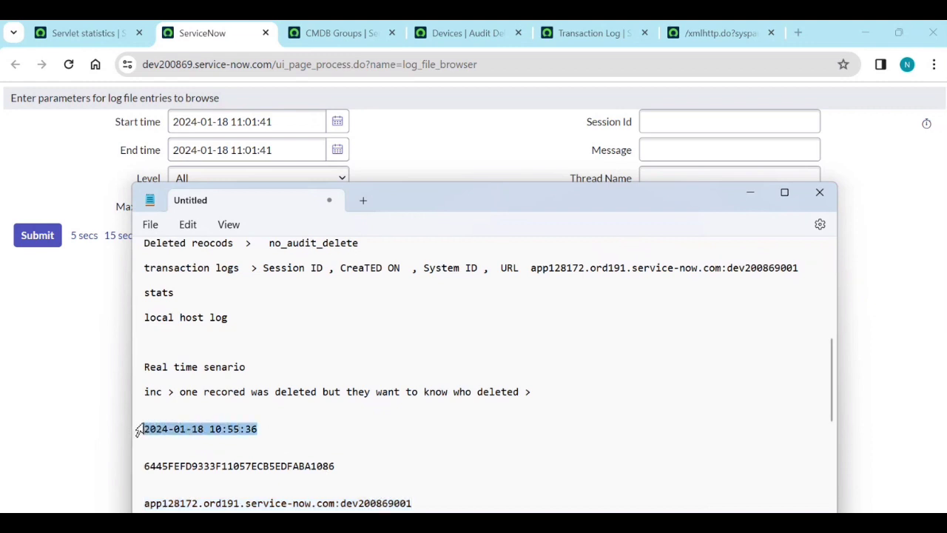
triple_click(287, 123)
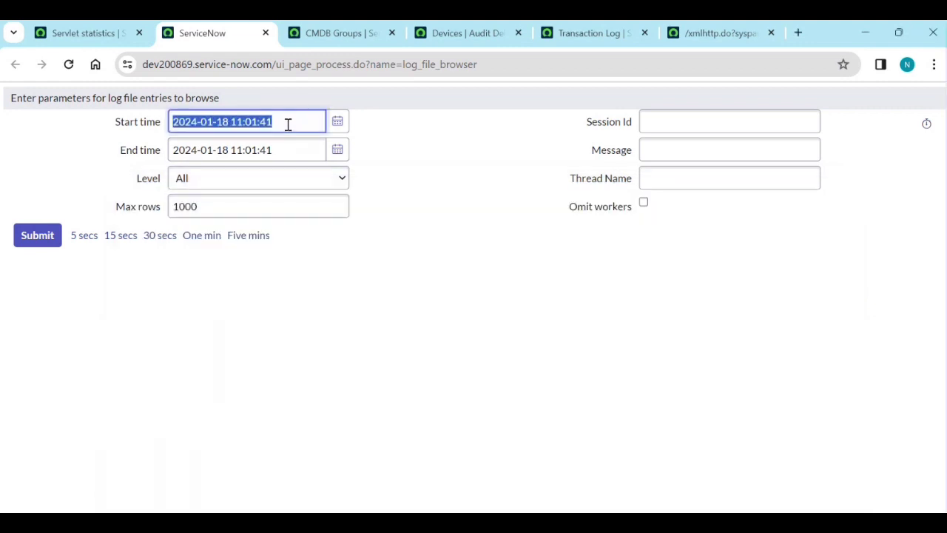
key("ctrl+v")
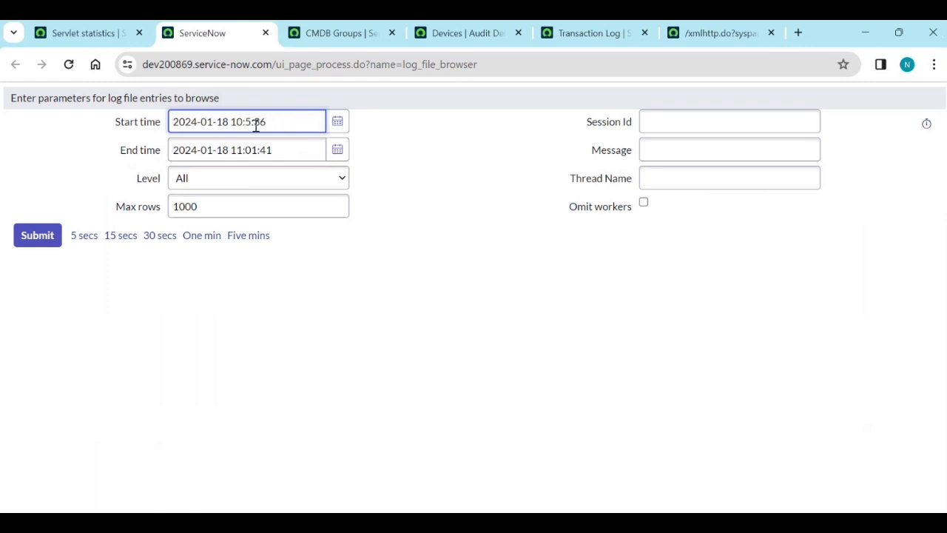
triple_click(280, 148)
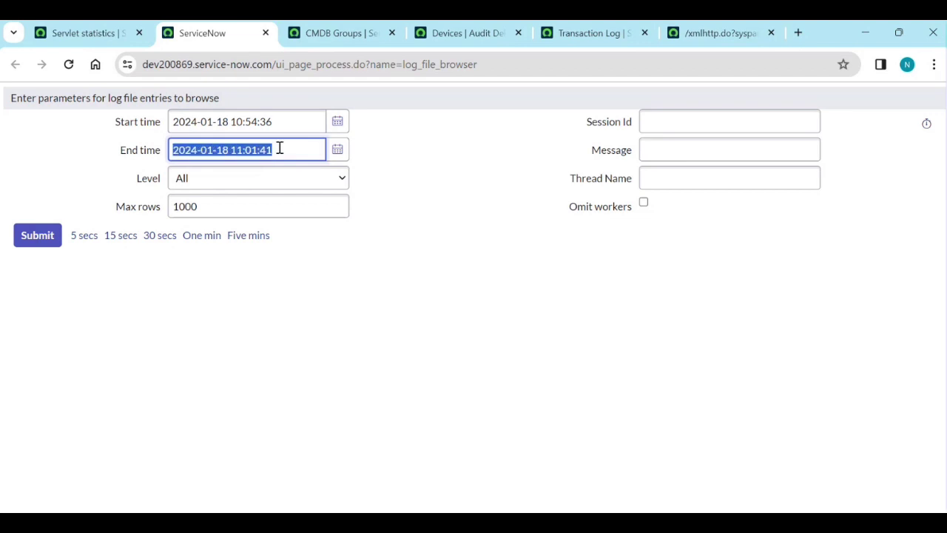
key("ctrl+v")
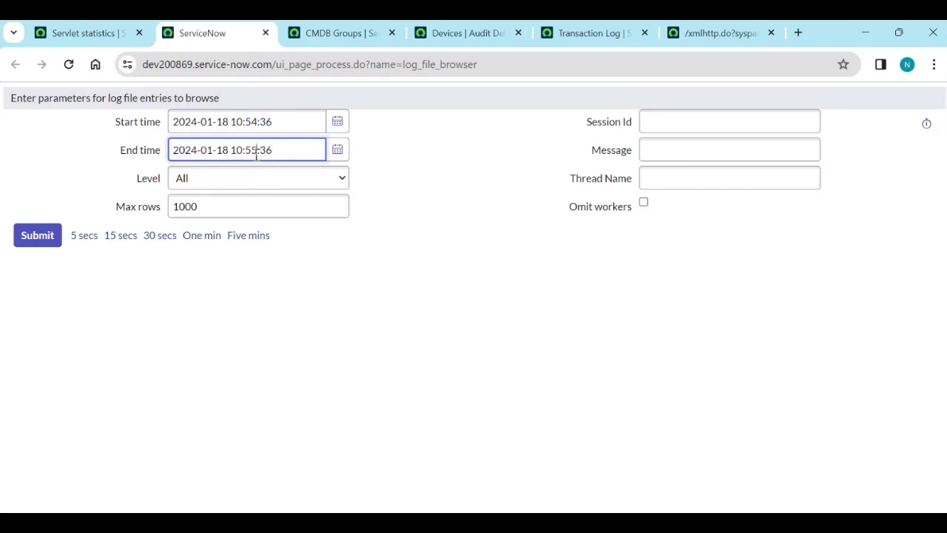
left_click(362, 194)
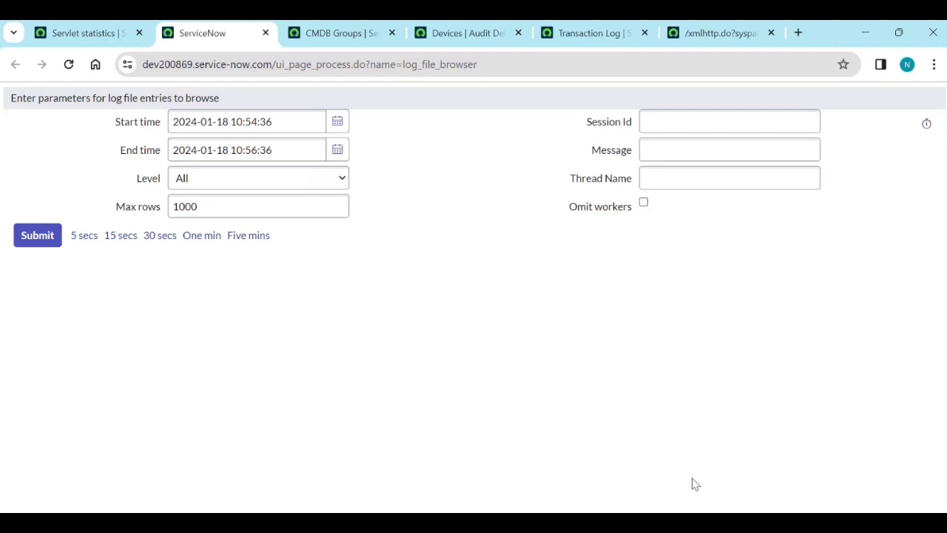
Enter the noted session ID in Session Id, set Max rows to 10000, and return to Servlet statistics.
key("alt+Tab")
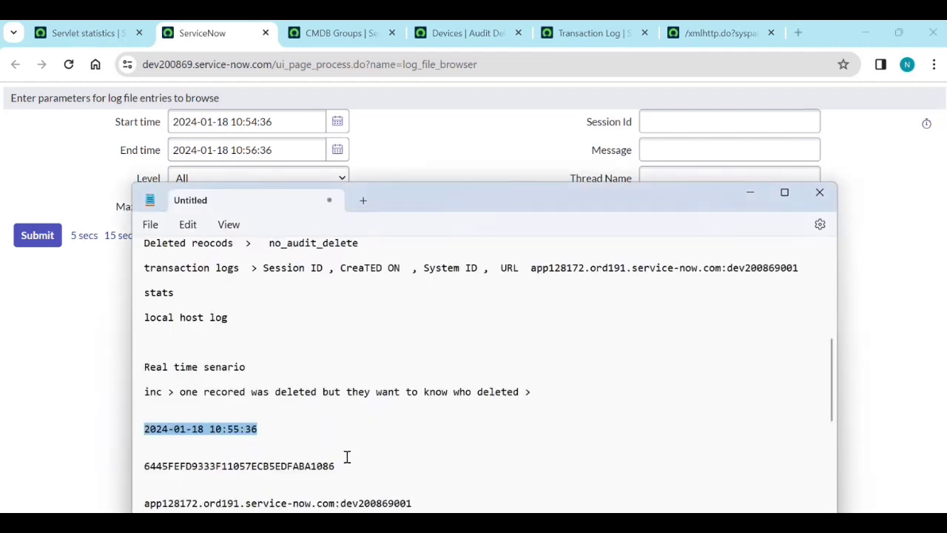
left_click(347, 454)
left_click_drag(335, 471, 143, 450)
key("ctrl+c")
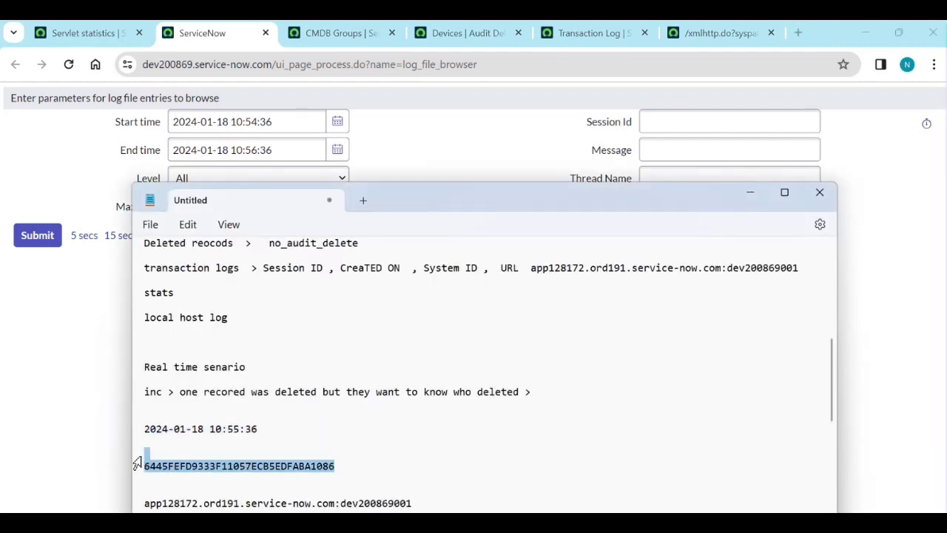
left_click(85, 416)
left_click(681, 124)
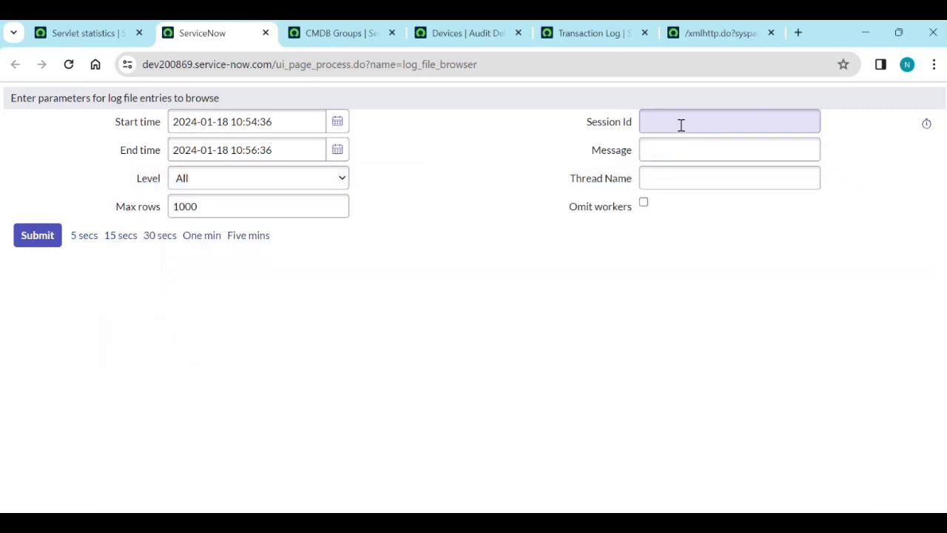
key("ctrl+v")
left_click(626, 288)
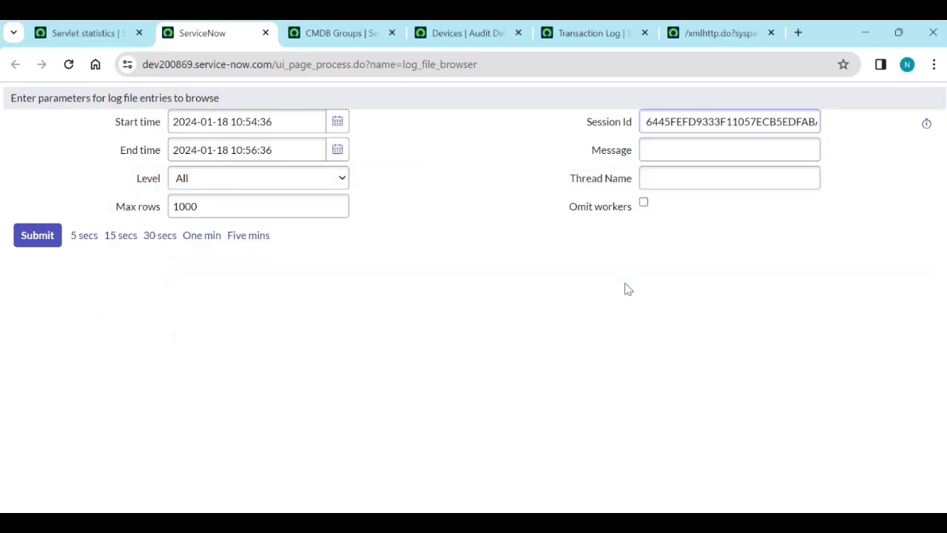
left_click(247, 201)
type("0")
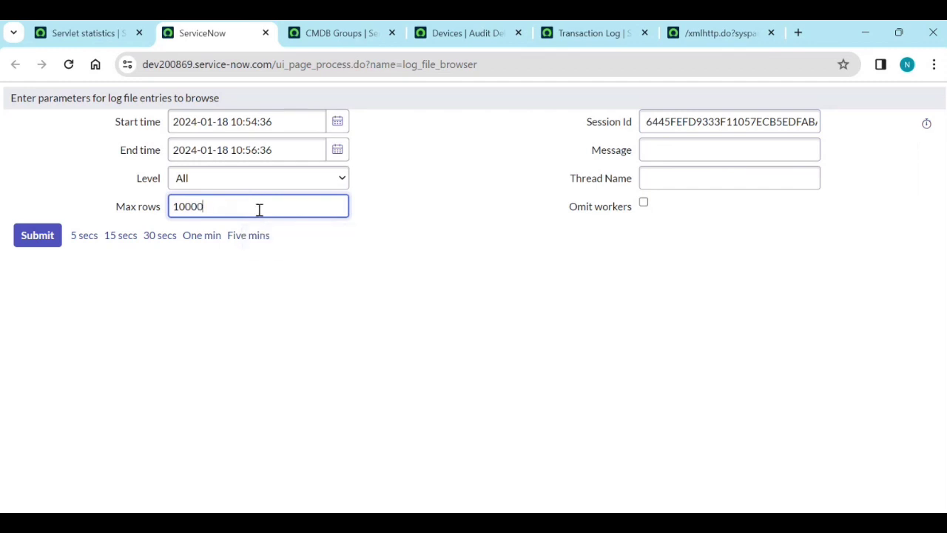
left_click(422, 258)
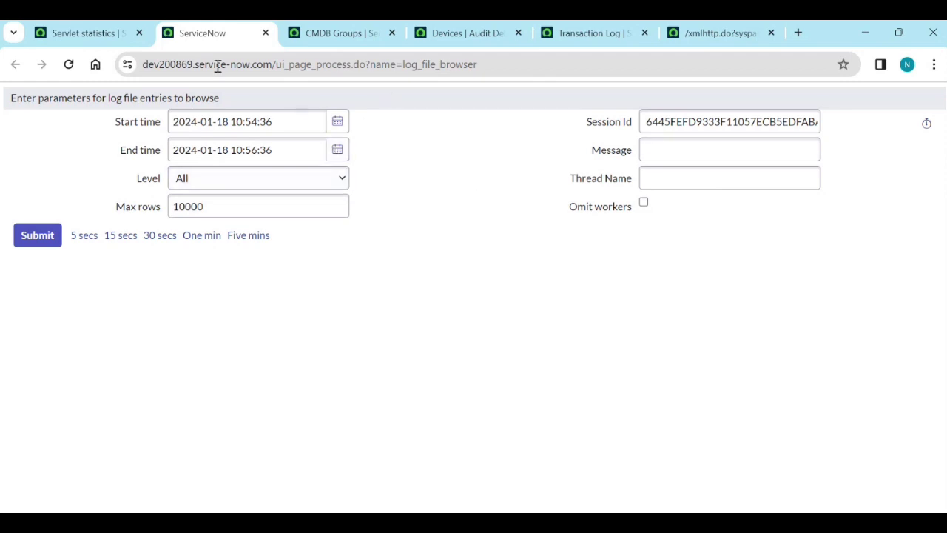
left_click(111, 33)
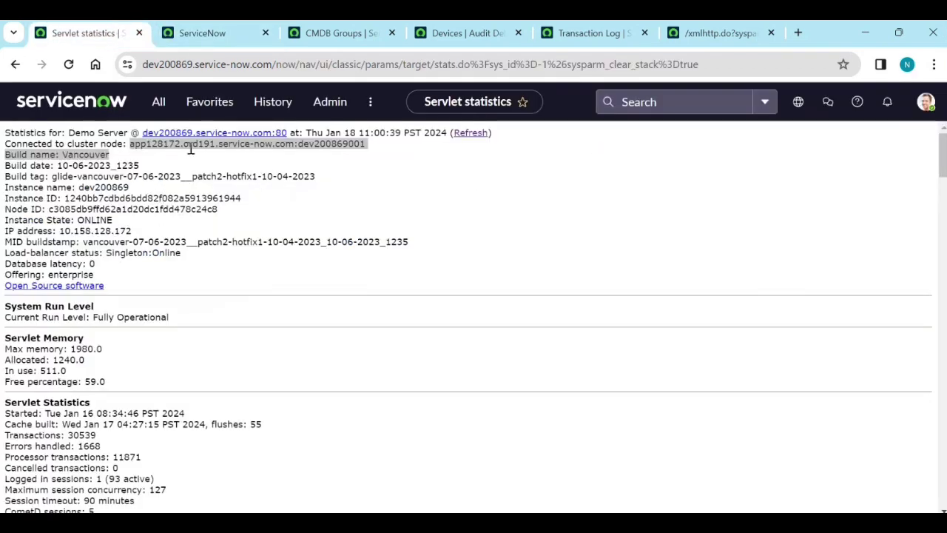
Open Node Log File Download in a new tab from the navigator.
left_click(158, 101)
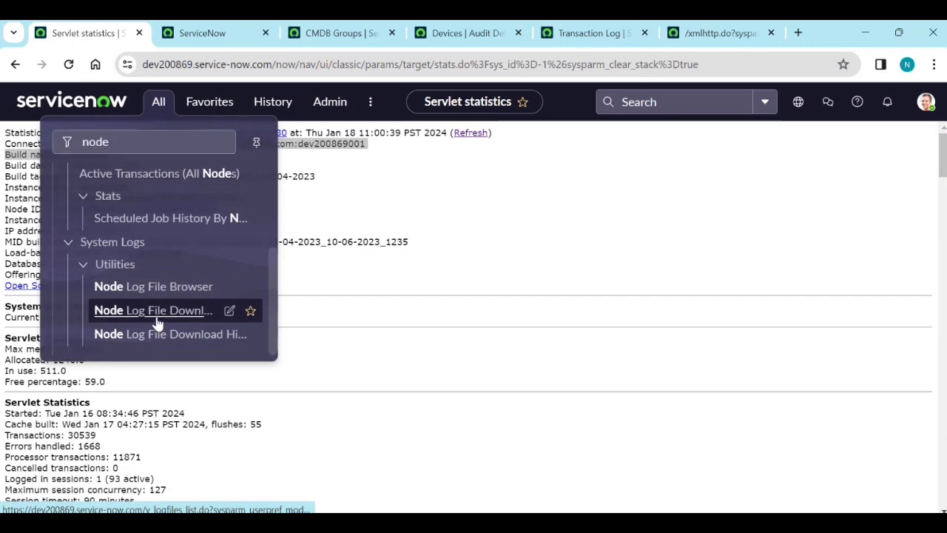
middle_click(156, 323)
left_click(278, 41)
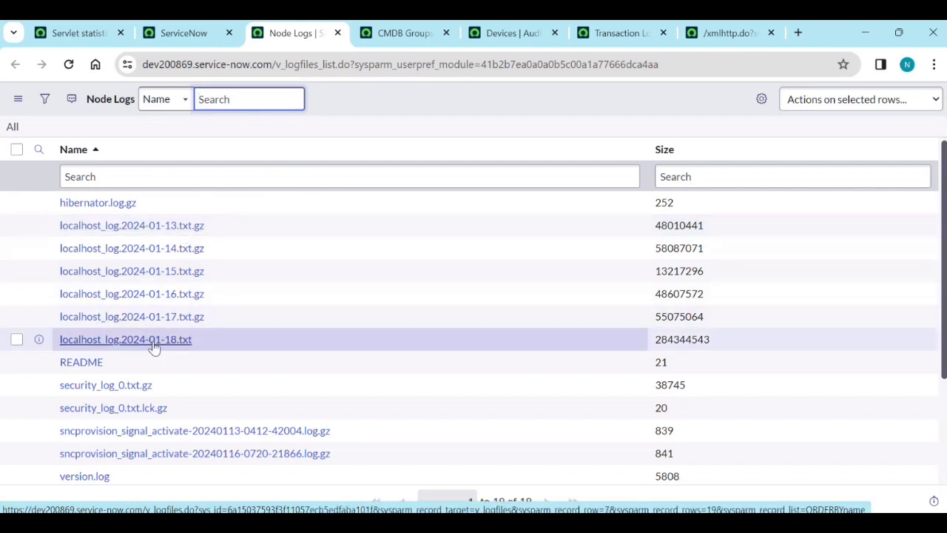
Run Download Logs from Near Nodes for localhost_log.2024-01-18.txt on the only node, then return to the log browser.
left_click(153, 344)
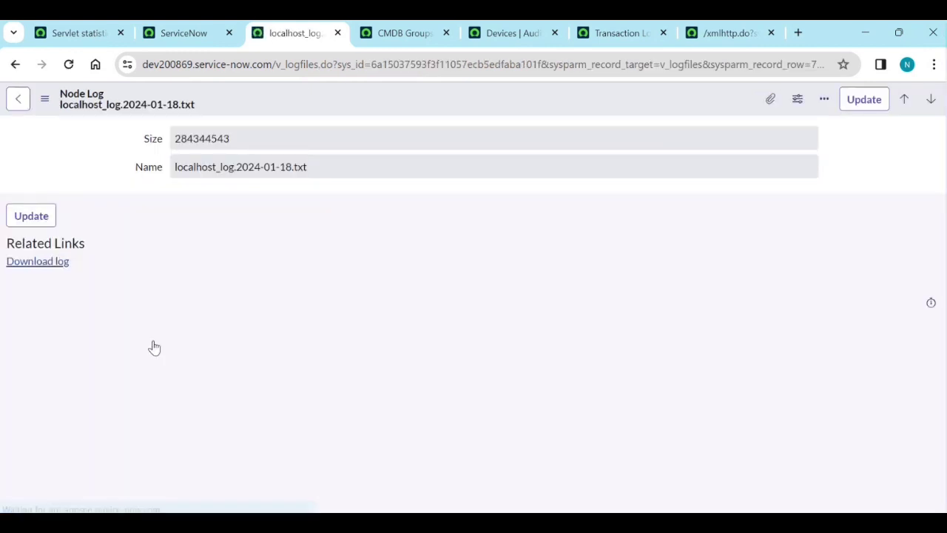
left_click(15, 64)
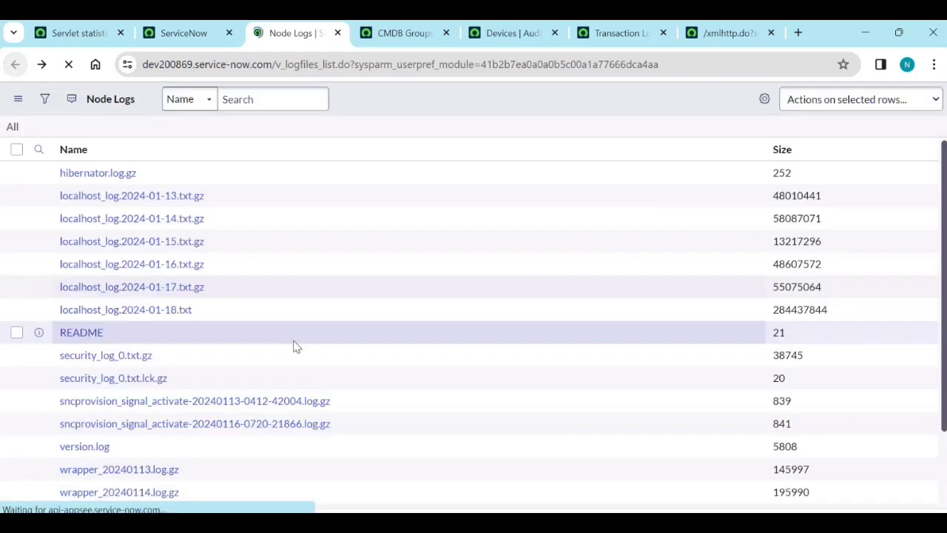
right_click(180, 344)
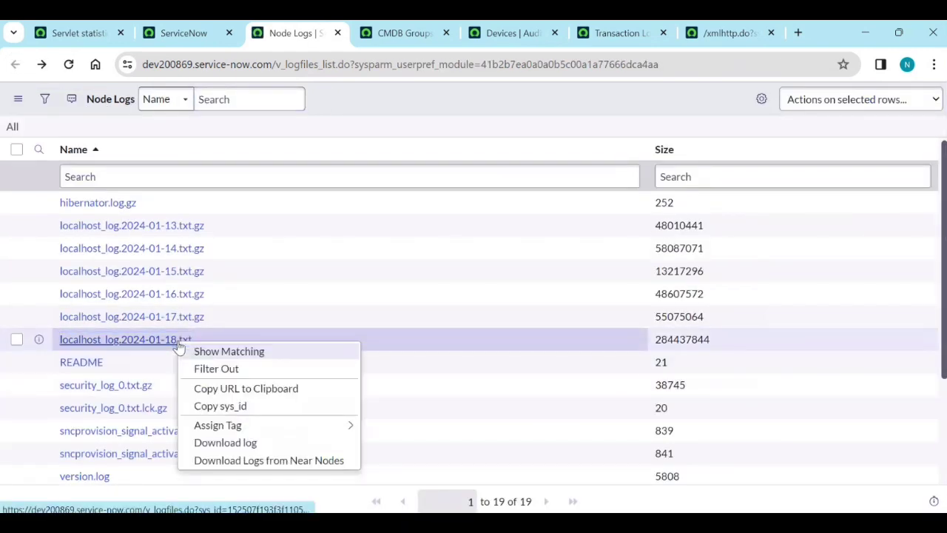
left_click(249, 462)
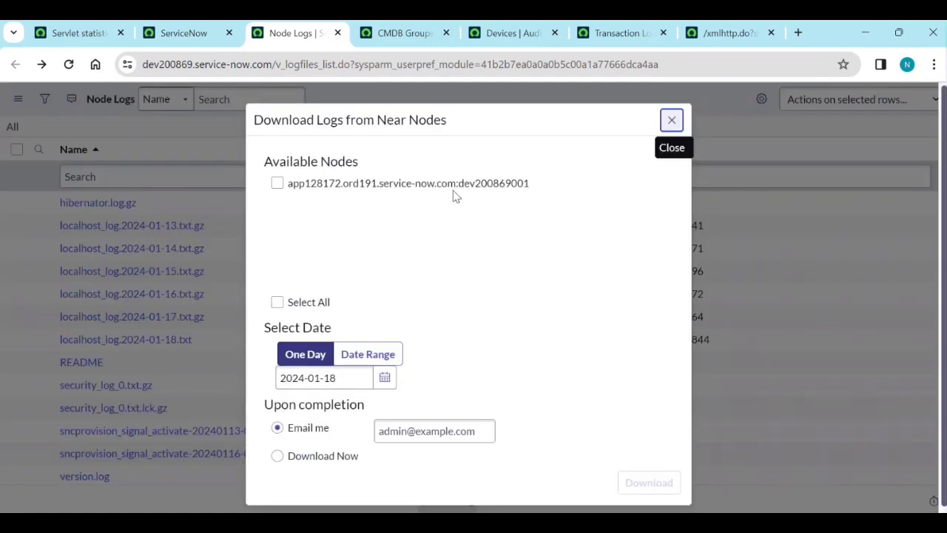
left_click(278, 184)
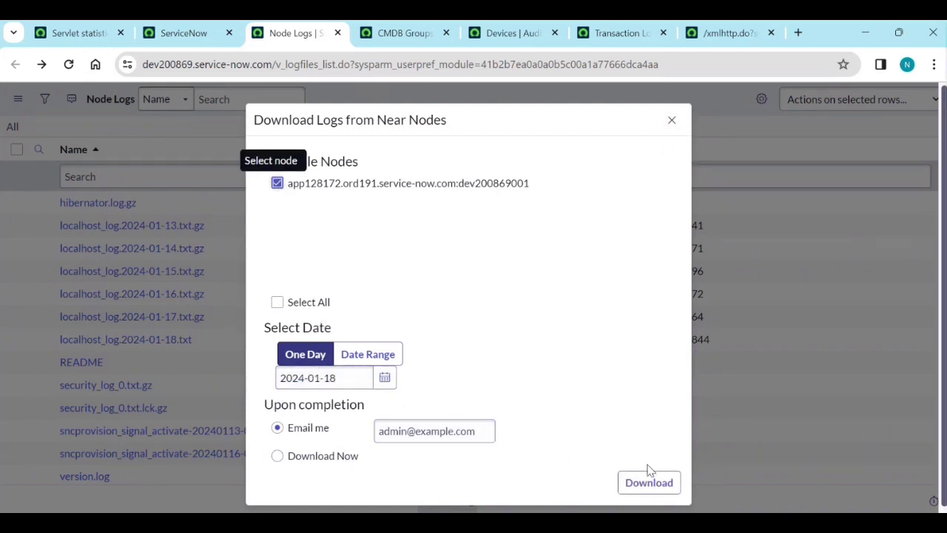
left_click(672, 121)
left_click(191, 33)
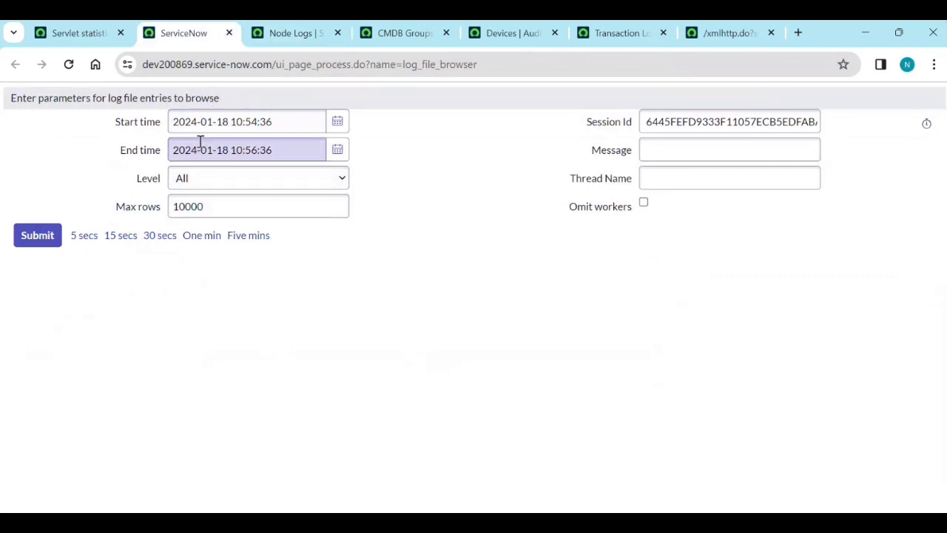
Submit the log search, resubmit after reloading, and delete the stray leading character from Session Id.
left_click(45, 246)
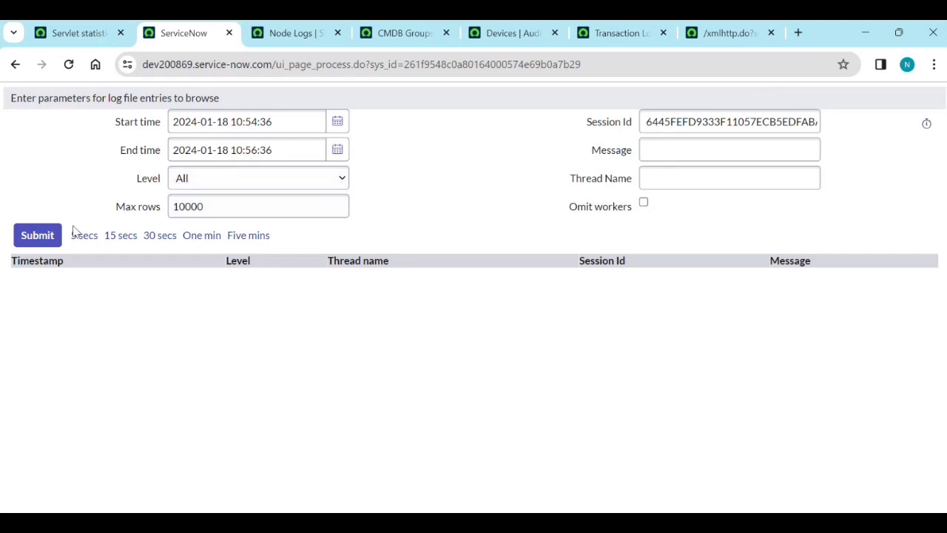
left_click(44, 235)
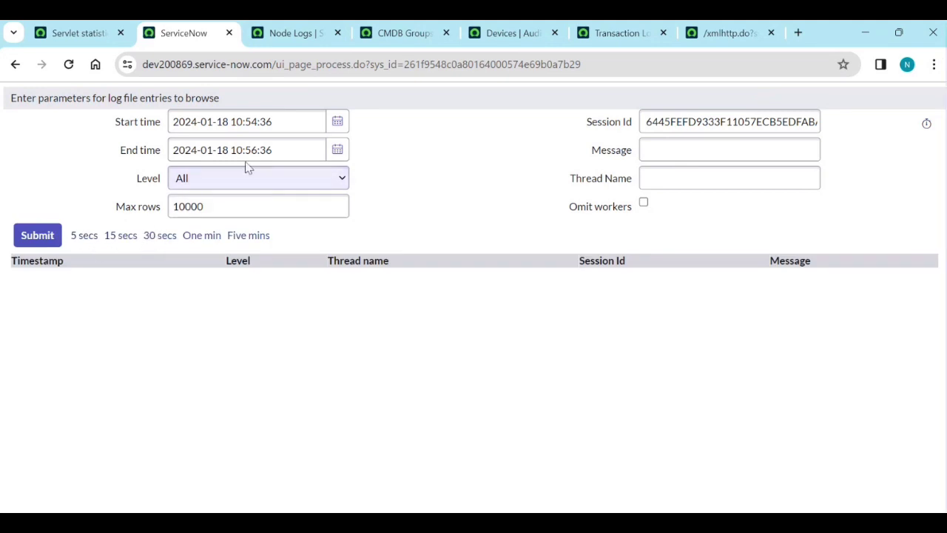
left_click(69, 65)
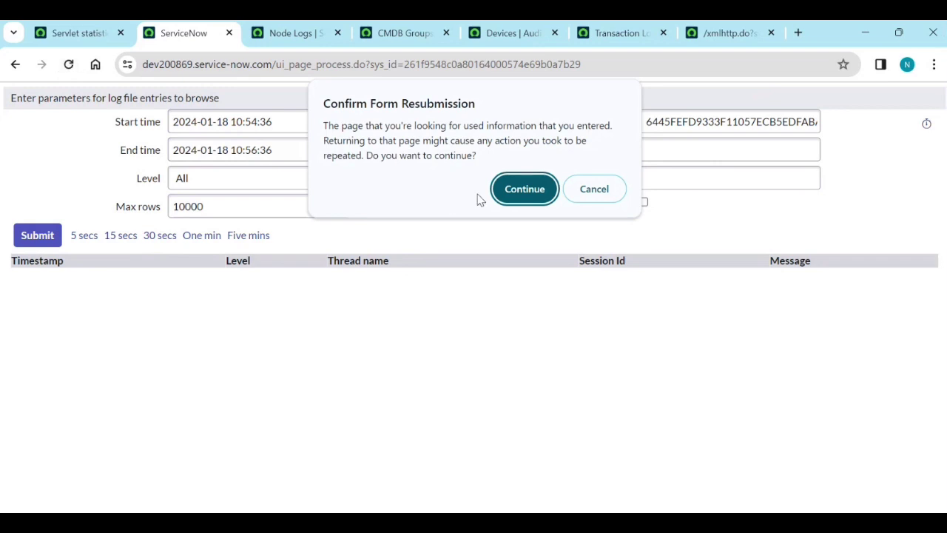
left_click(524, 190)
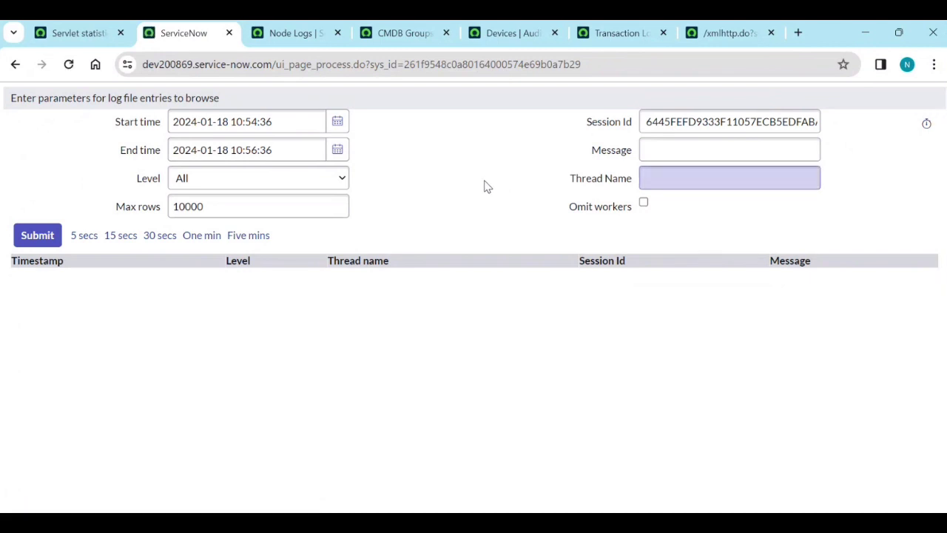
left_click(648, 123)
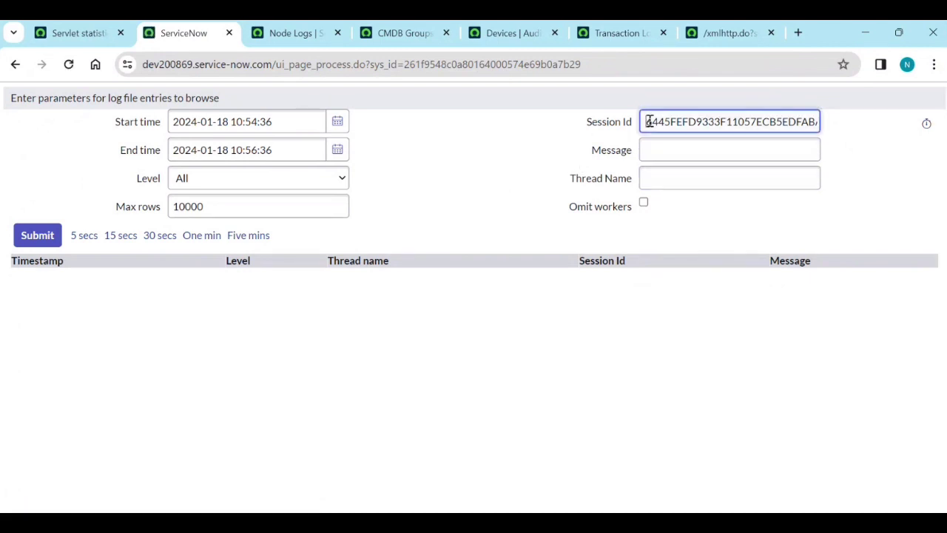
key("BackSpace")
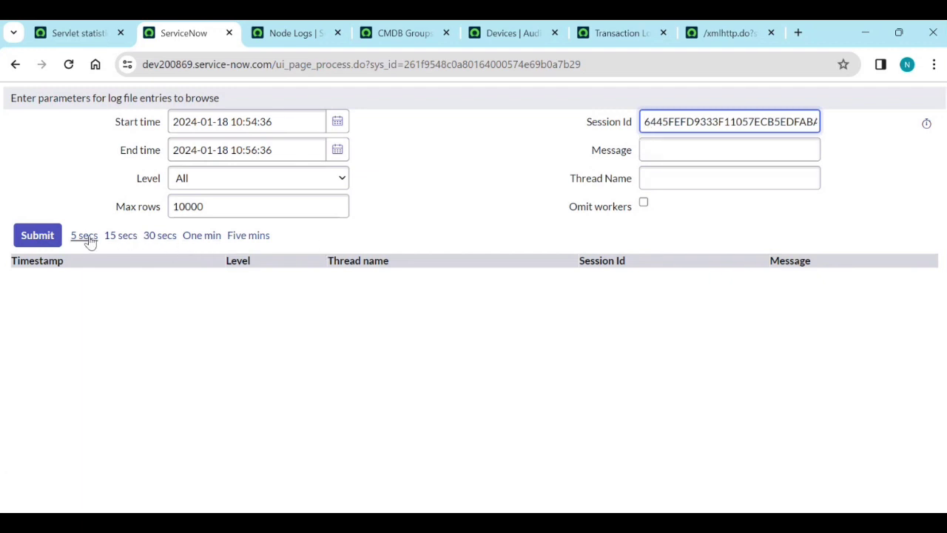
left_click(37, 236)
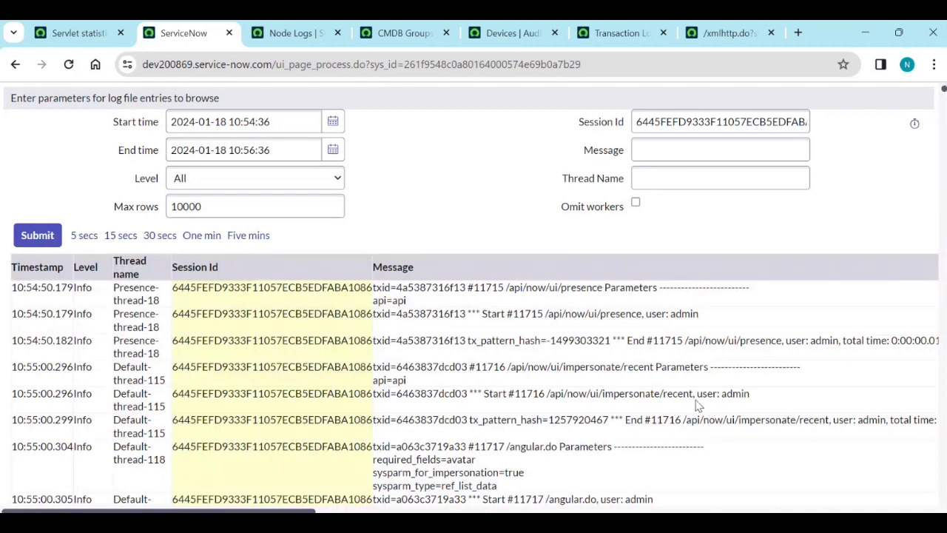
left_click_drag(752, 397, 587, 409)
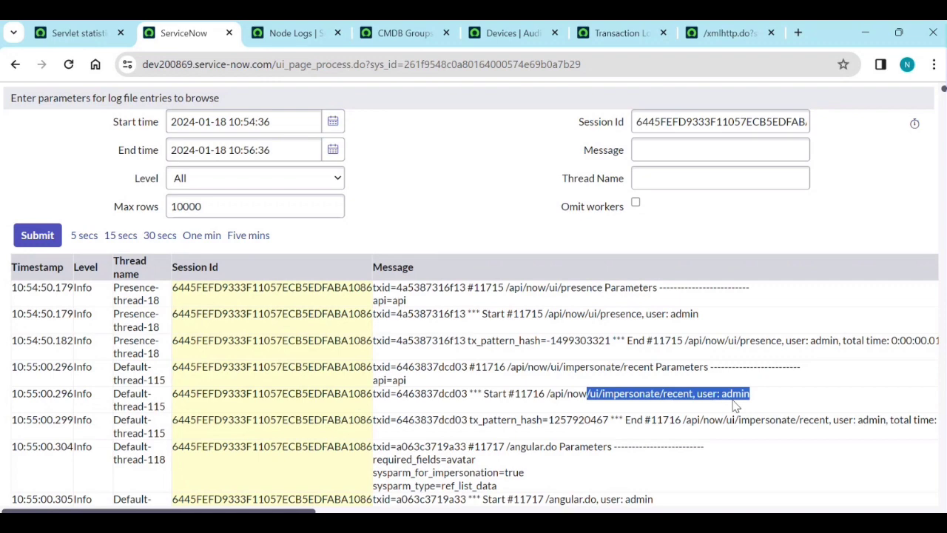
scroll(734, 405, "down", 1)
scroll(734, 404, "down", 1)
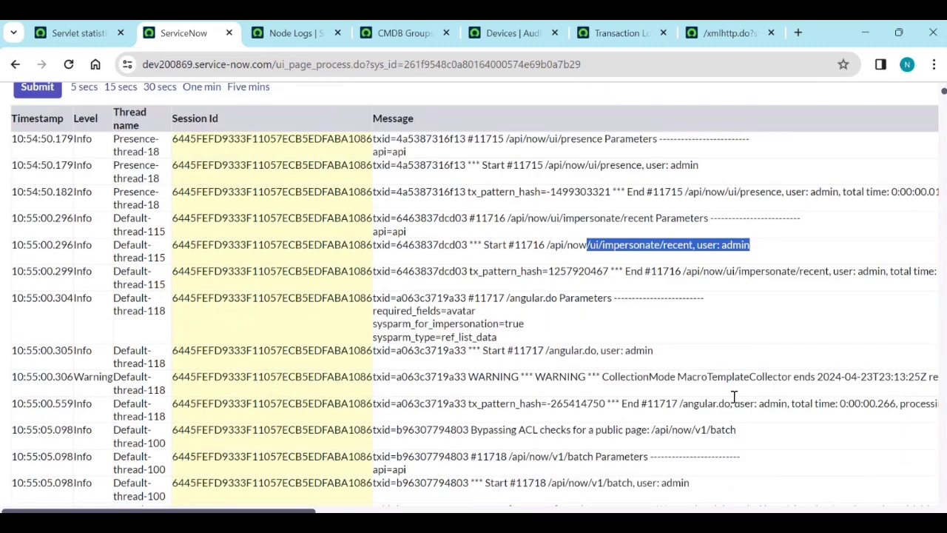
scroll(735, 398, "down", 1)
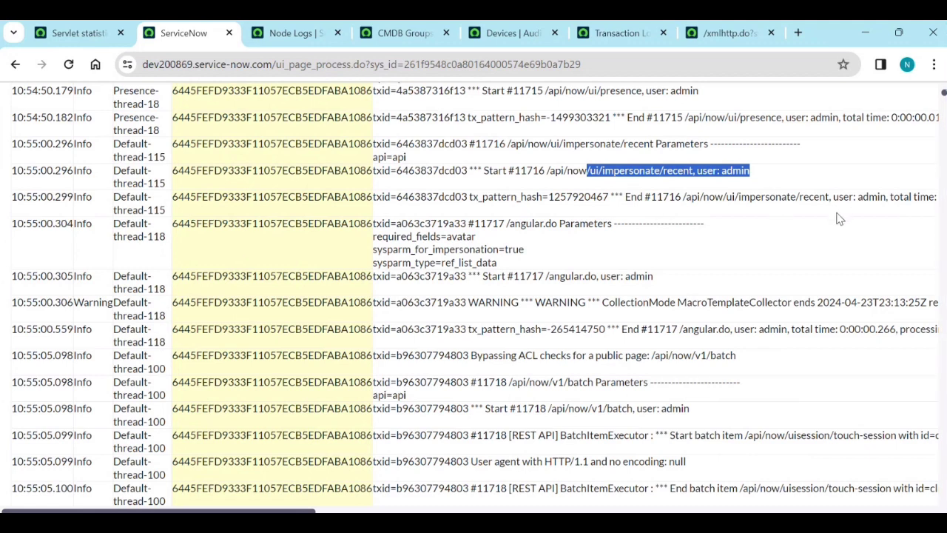
scroll(716, 296, "down", 2)
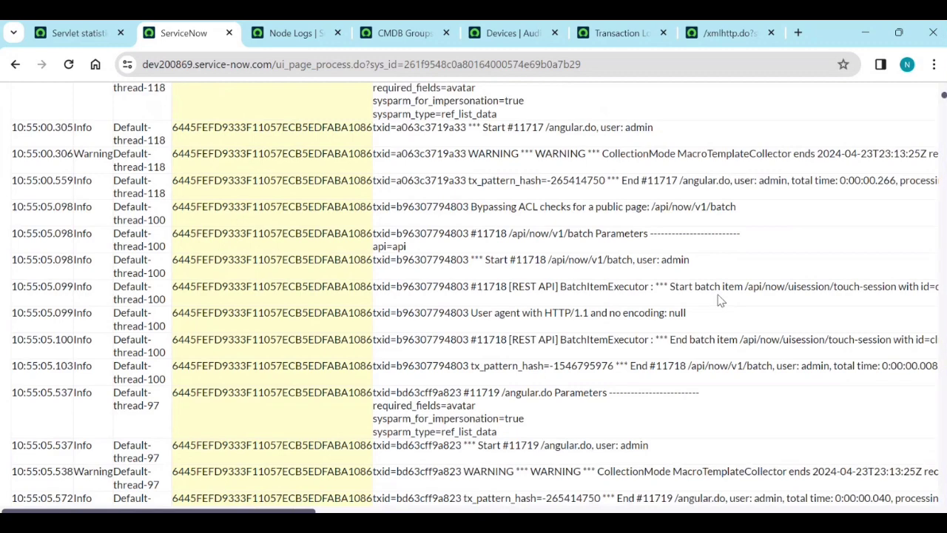
scroll(720, 300, "down", 1)
scroll(718, 298, "down", 1)
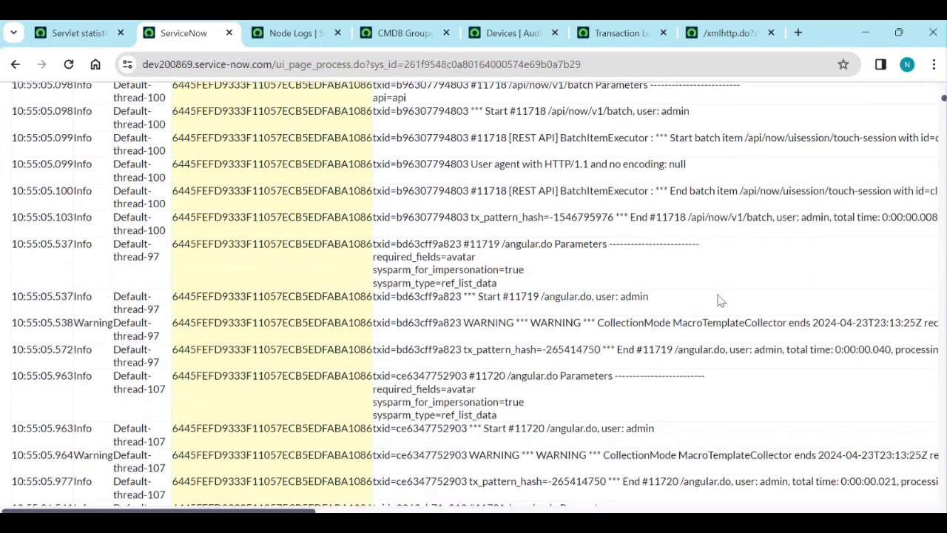
scroll(720, 300, "down", 1)
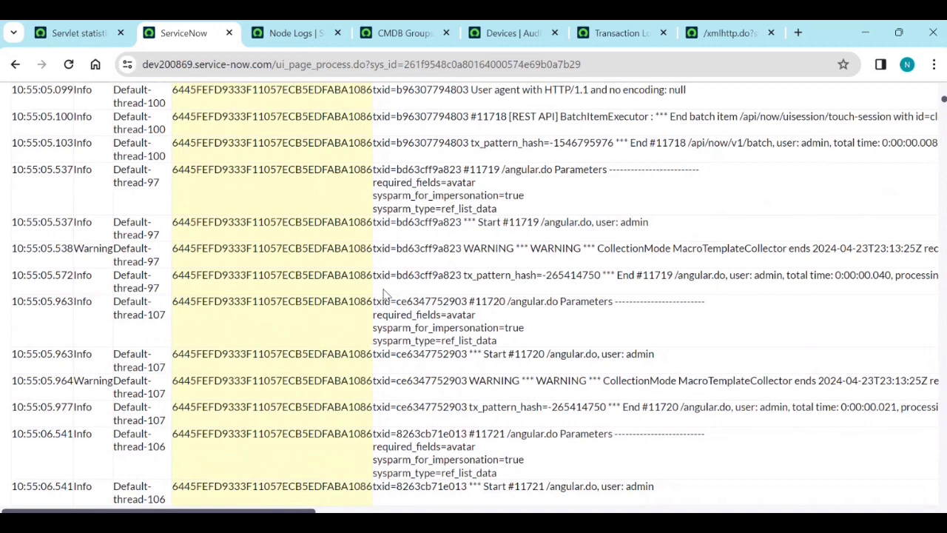
scroll(481, 270, "up", 3)
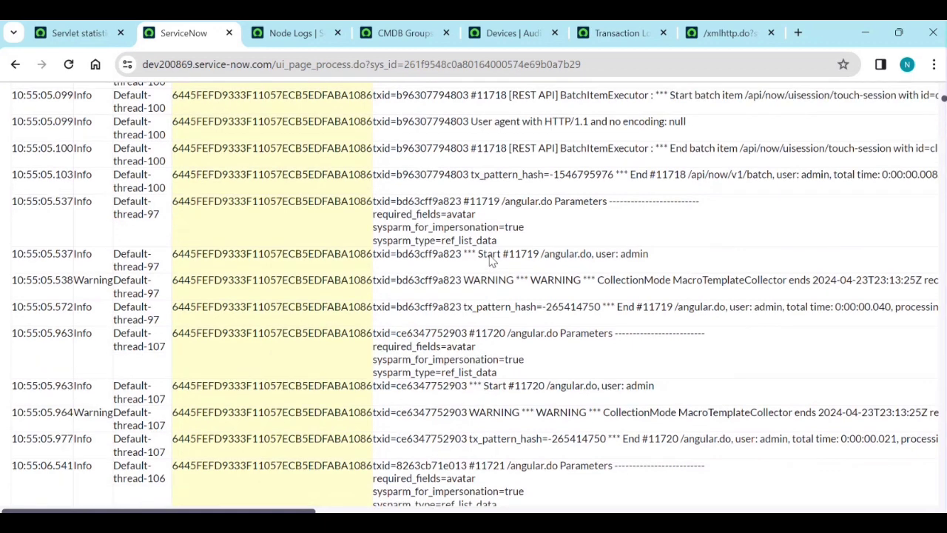
scroll(490, 252, "up", 3)
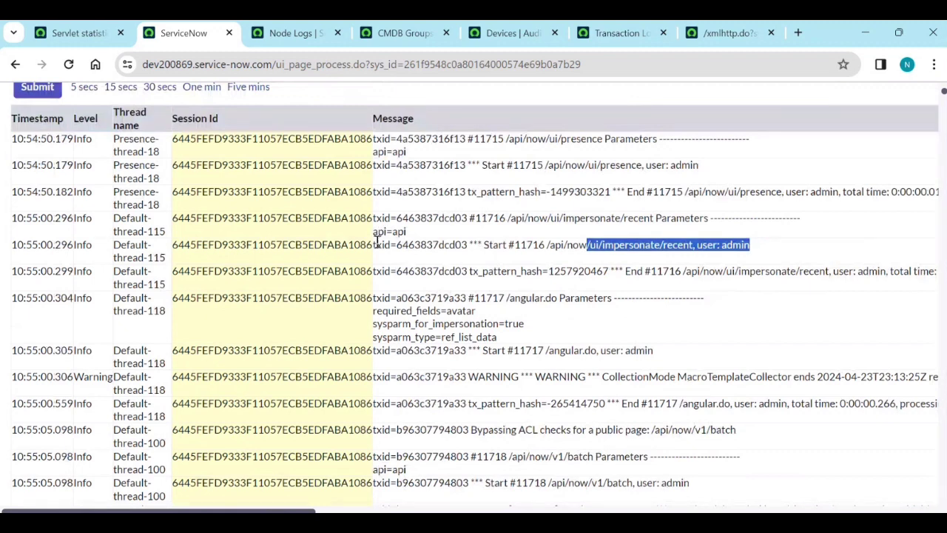
scroll(289, 239, "up", 2)
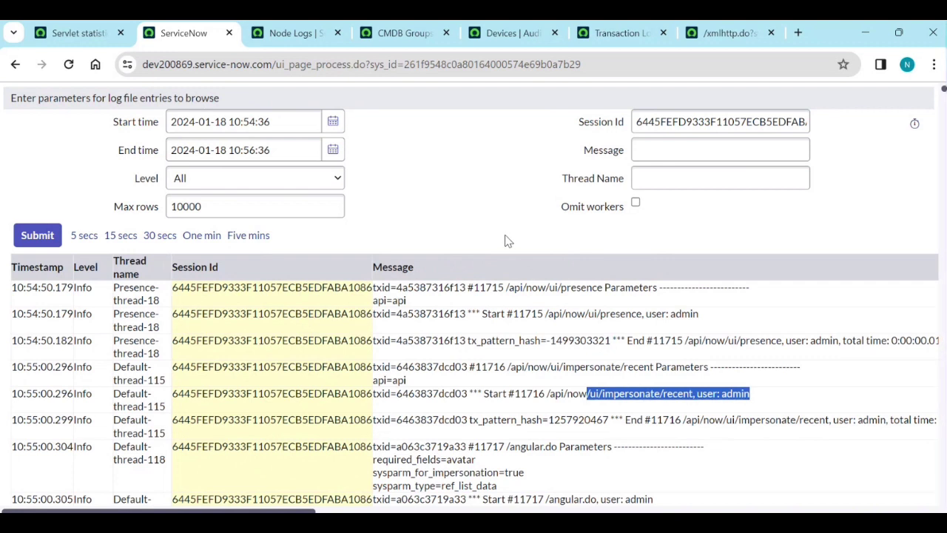
key("alt+Tab")
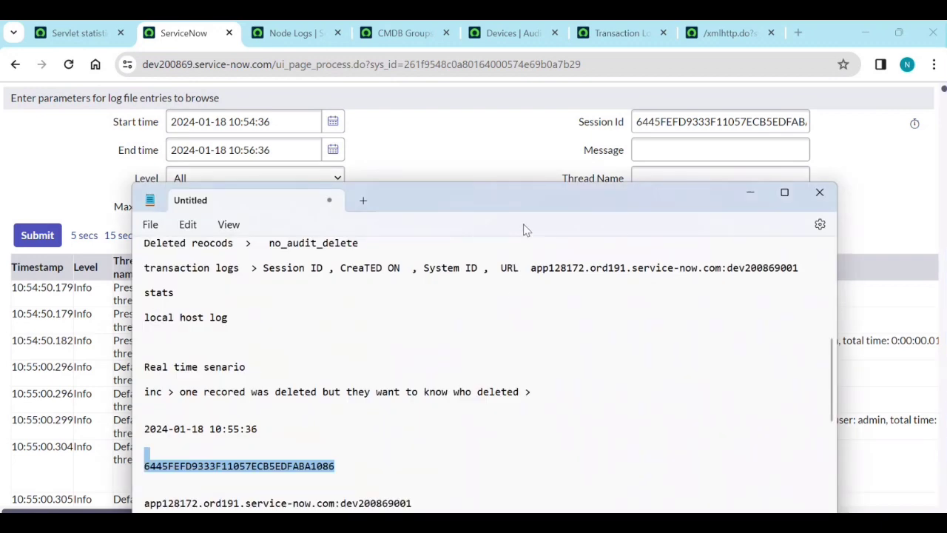
left_click_drag(515, 198, 532, 85)
scroll(488, 300, "down", 4)
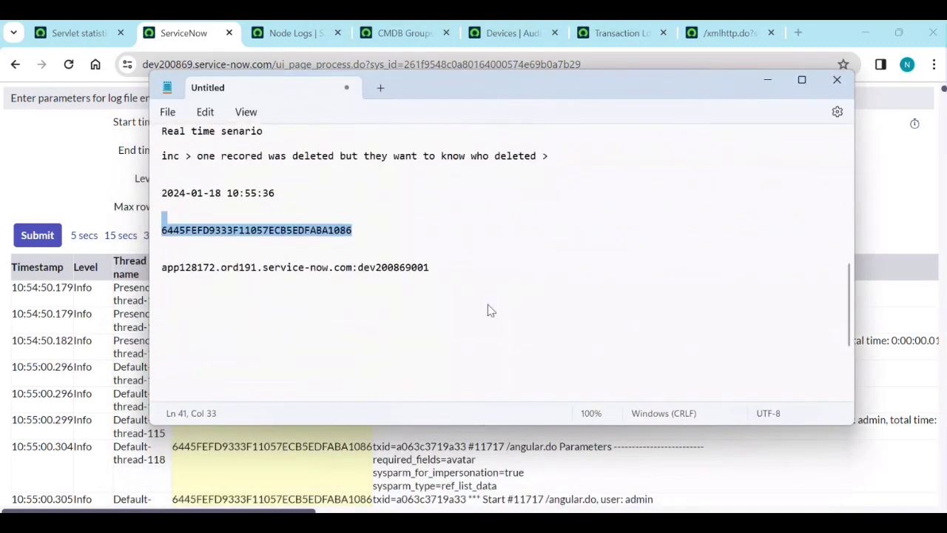
scroll(384, 230, "up", 1)
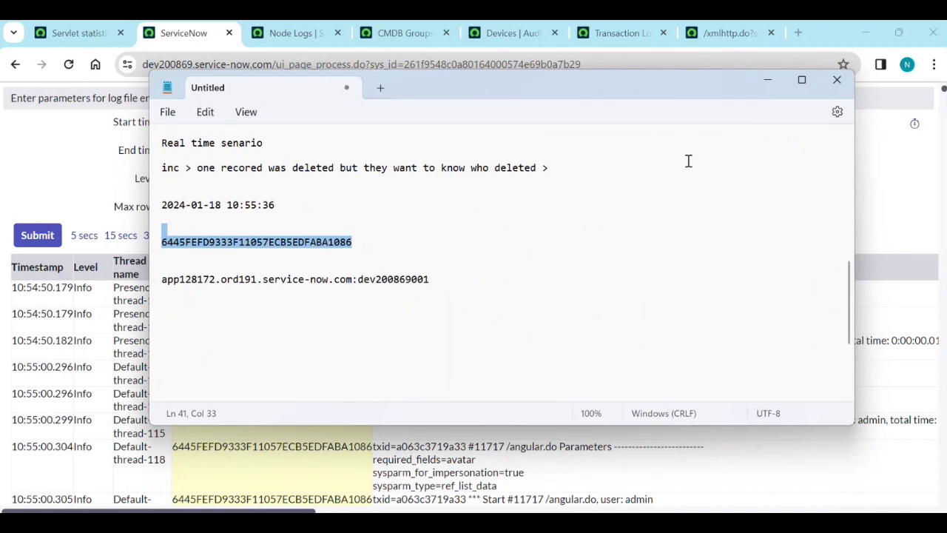
left_click(766, 82)
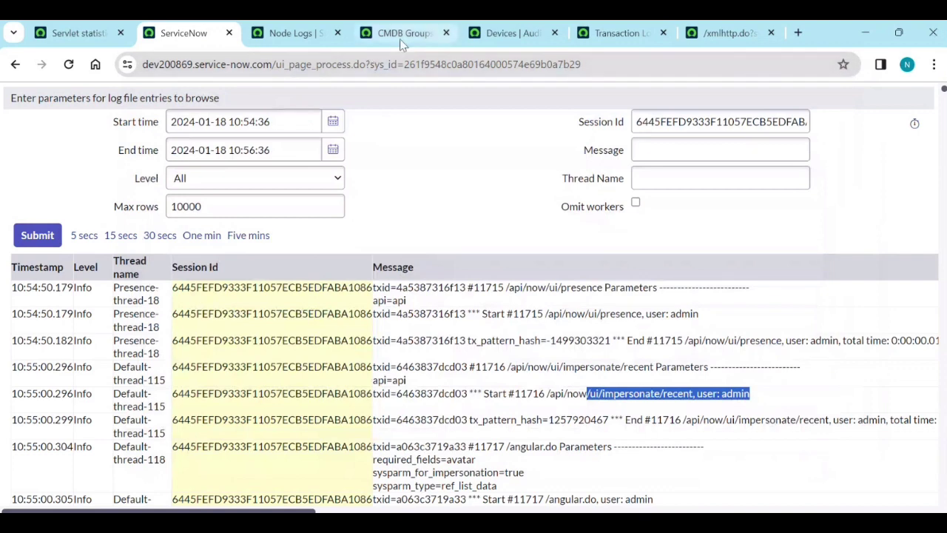
Roll back the Devices group's entire delete operation, confirming with 'yes', until it reads Fully Recovered.
left_click(491, 35)
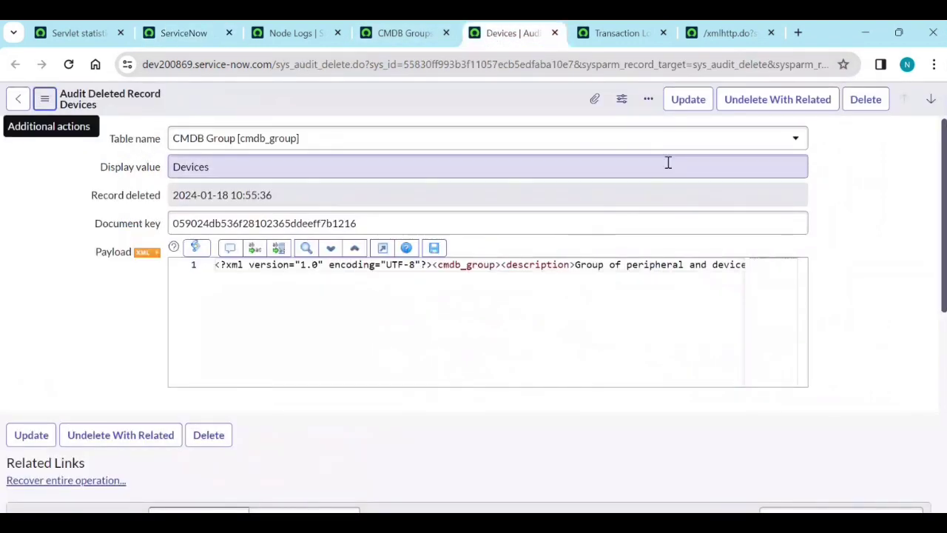
left_click(85, 488)
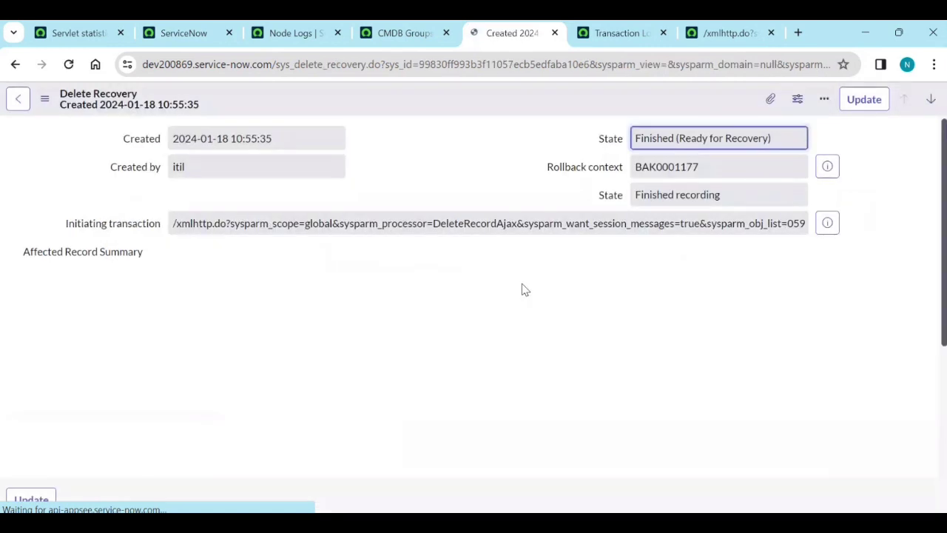
scroll(74, 404, "down", 2)
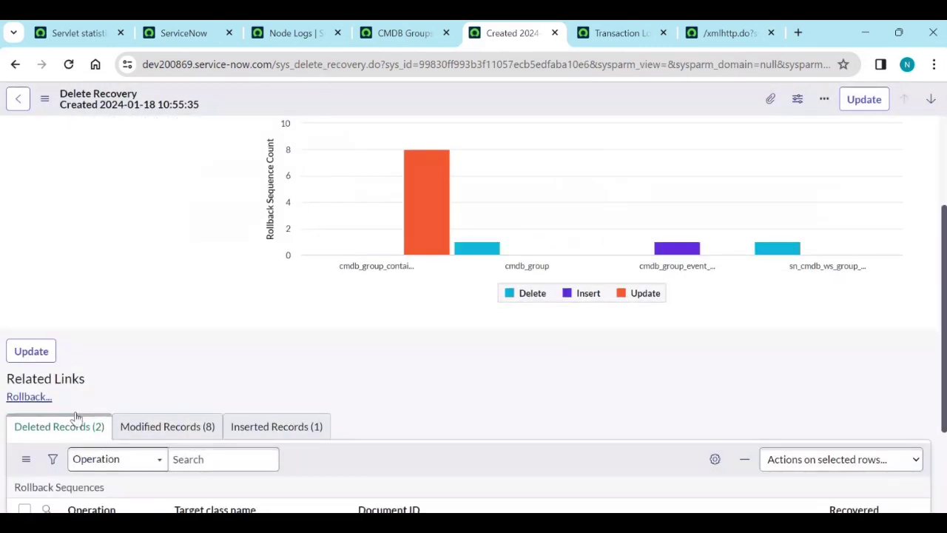
left_click(29, 395)
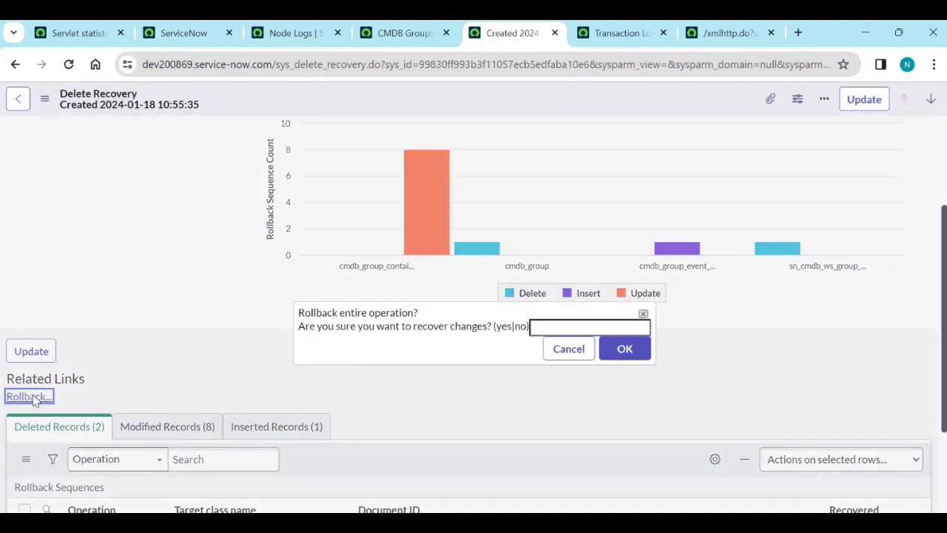
left_click(571, 326)
left_click(594, 356)
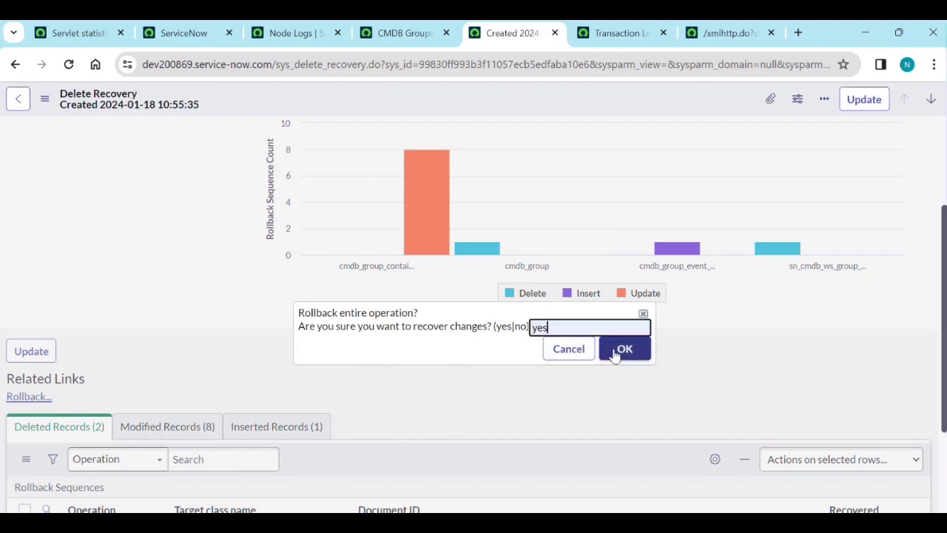
left_click(620, 351)
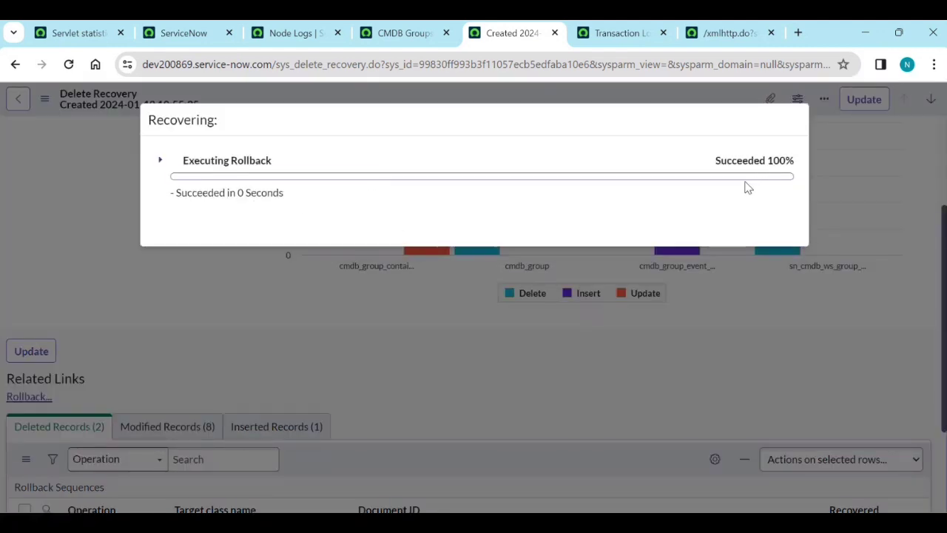
left_click(772, 237)
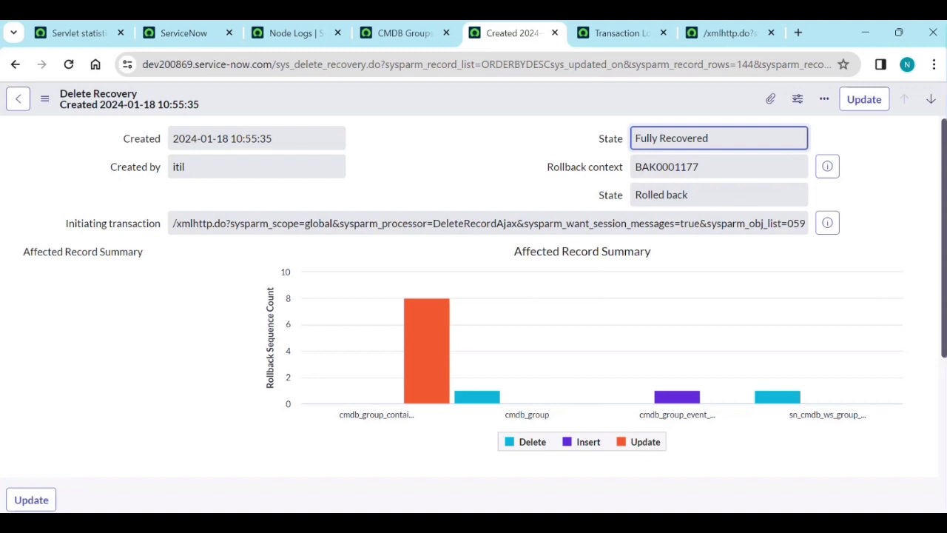
Add blank lines below the noted server node address in Notepad, then minimize the notes.
key("alt+Tab")
left_click(449, 288)
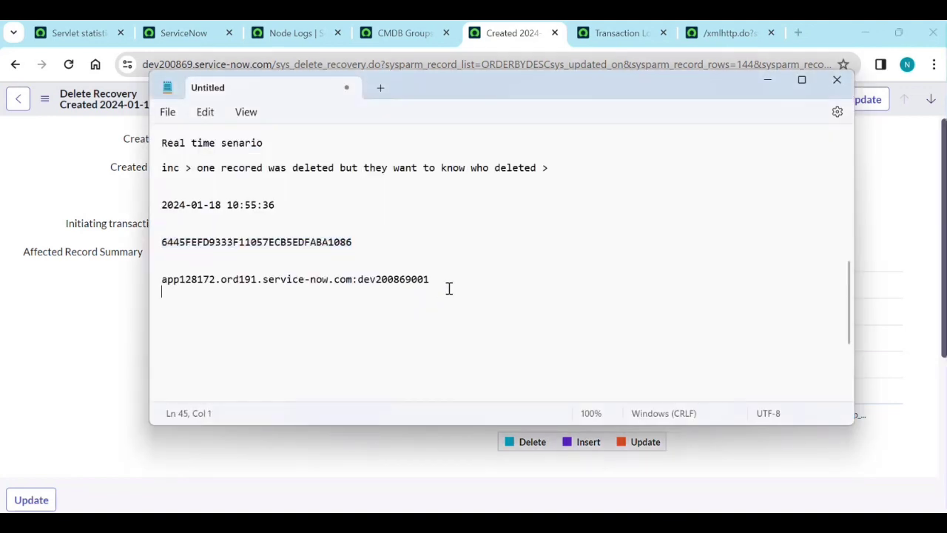
key("Return")
key("Return")
key("Return")
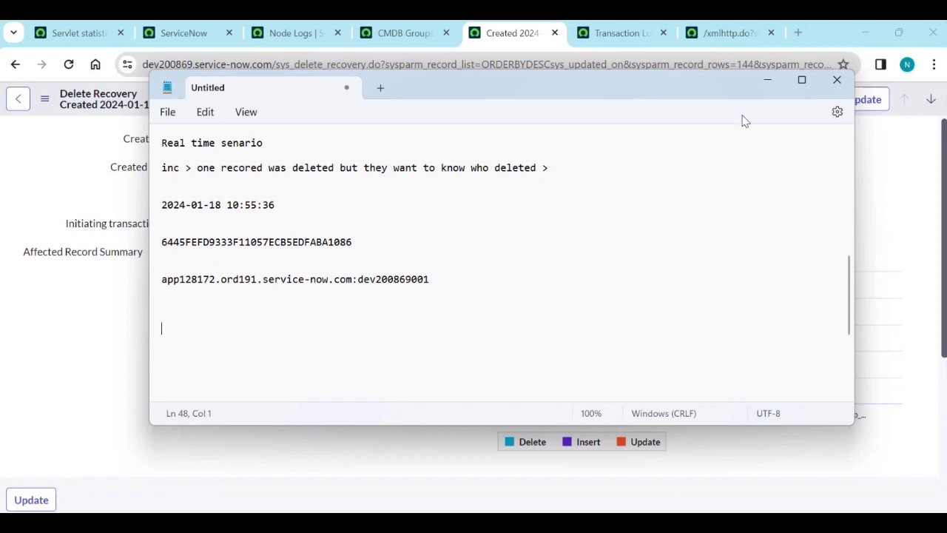
left_click(767, 80)
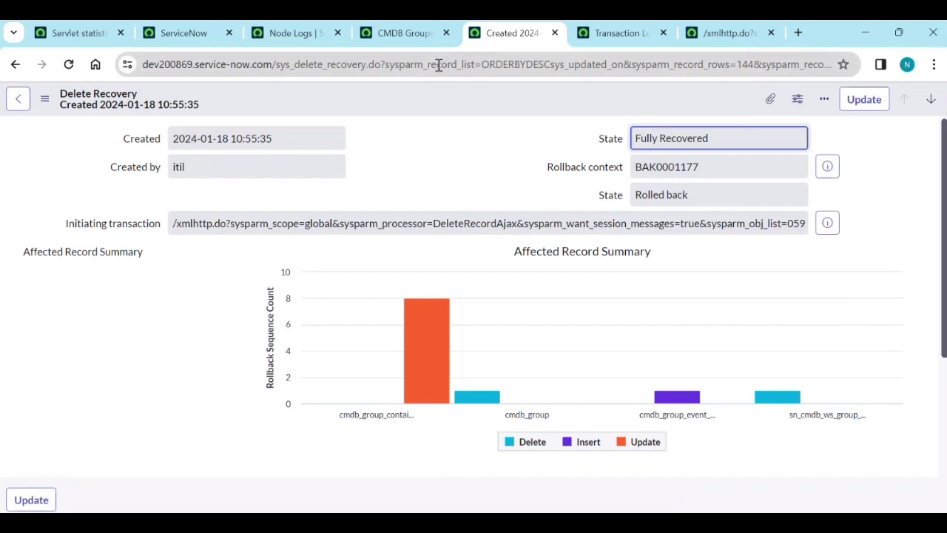
Reload the CMDB Groups list to confirm Devices is back among the 8 groups.
left_click(429, 39)
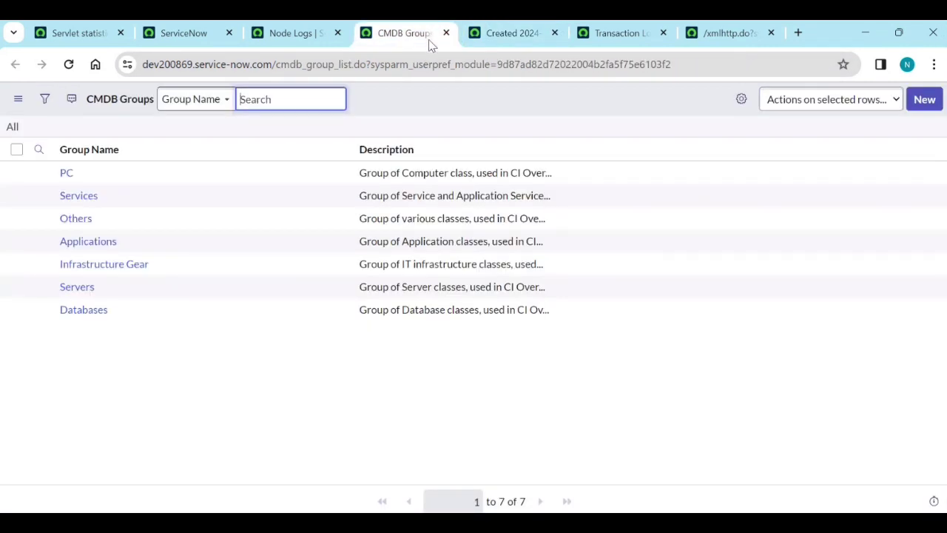
right_click(412, 152)
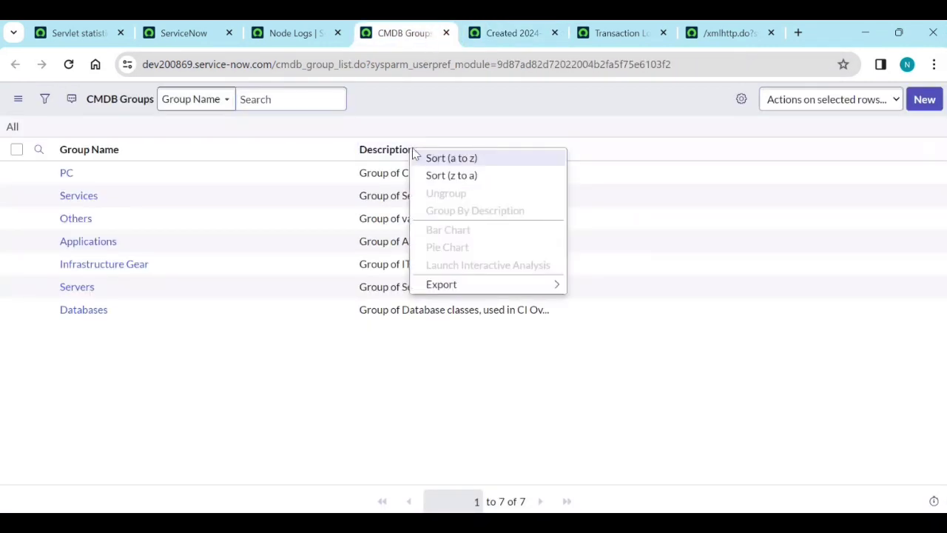
left_click(68, 65)
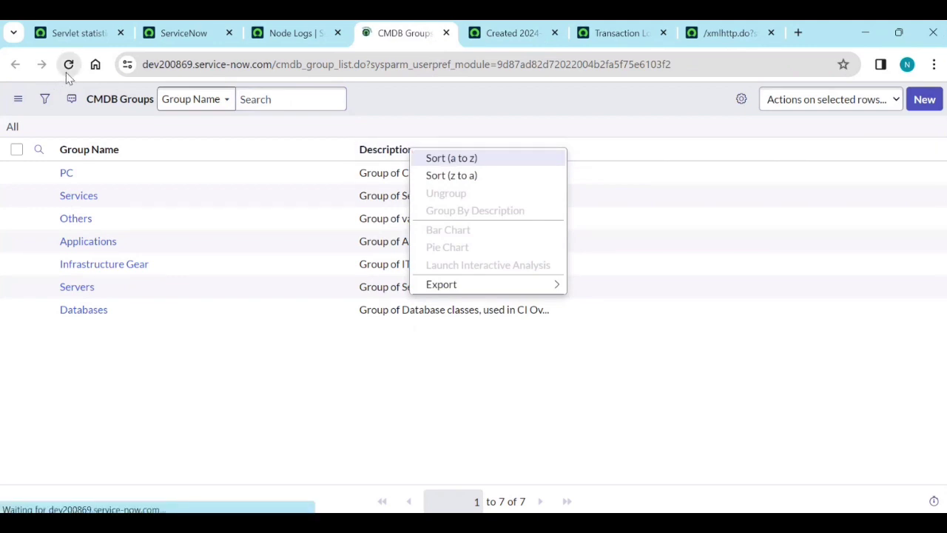
Open Configure > Business Rules for cmdb_group from the Group Name column menu.
right_click(258, 155)
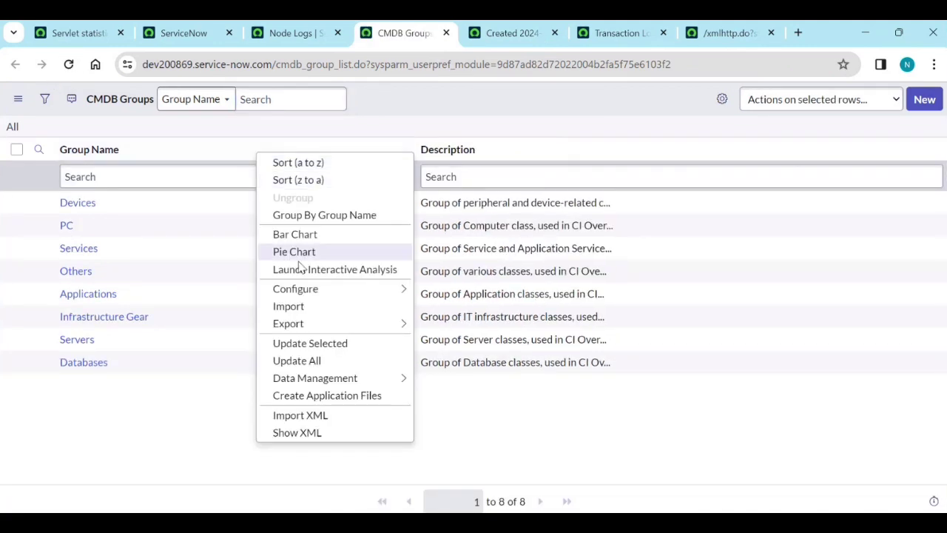
mouse_move(318, 289)
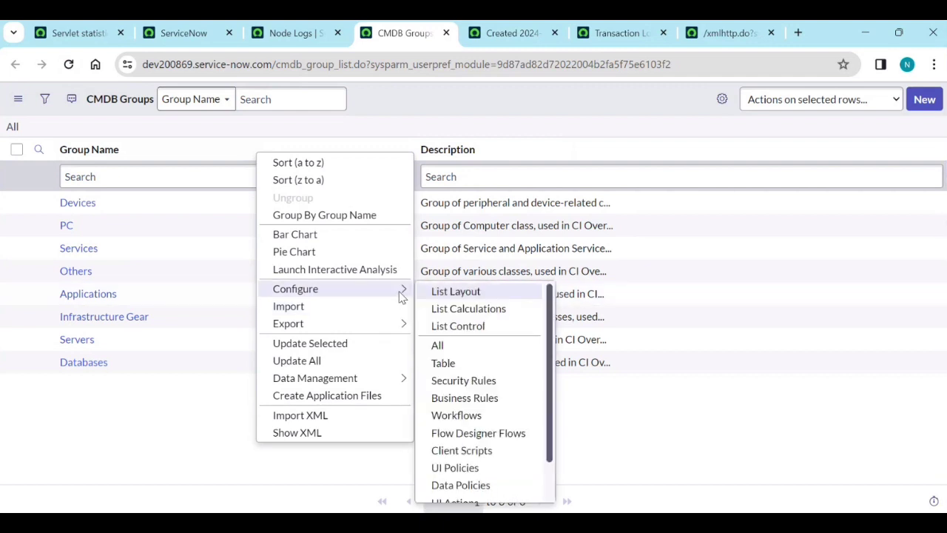
left_click(481, 398)
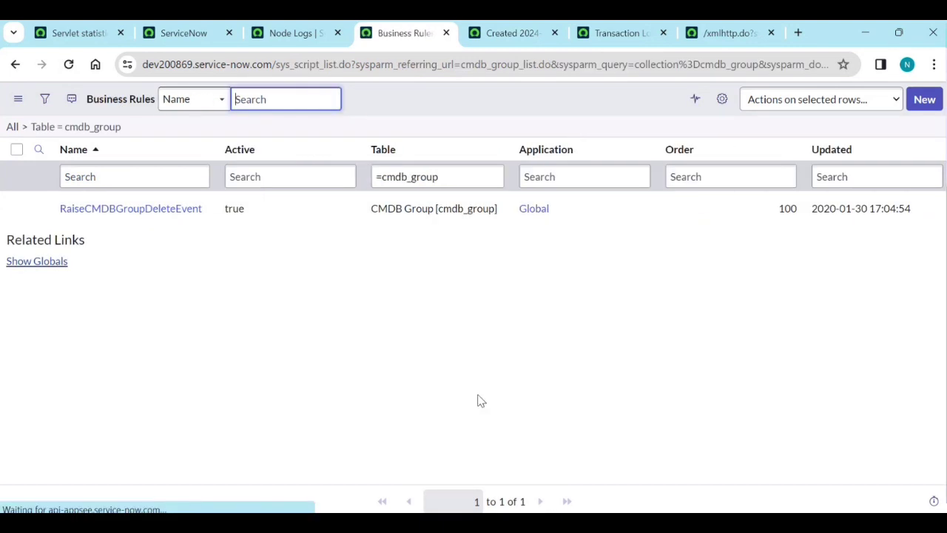
Start a new business rule named 'Test BR' with advanced settings, running on insert.
left_click(924, 101)
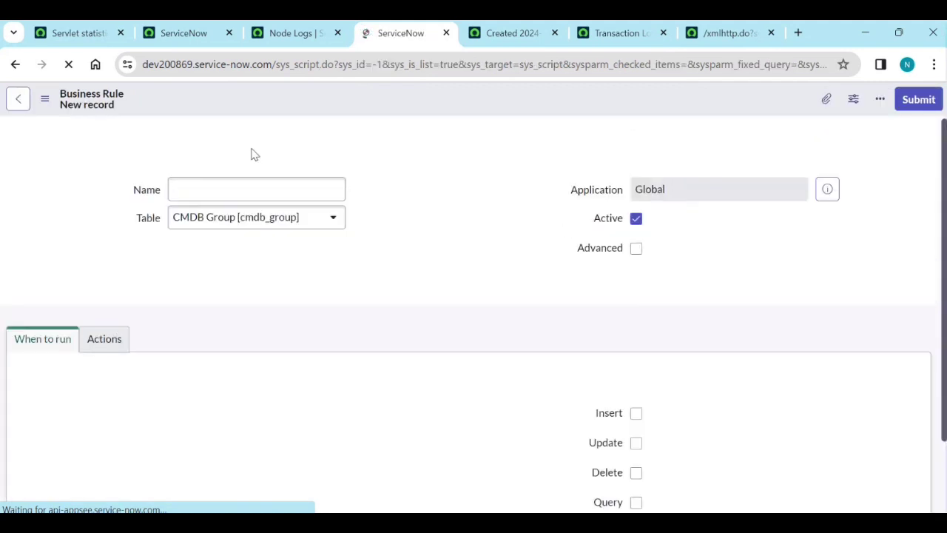
left_click(252, 190)
type("Test BR")
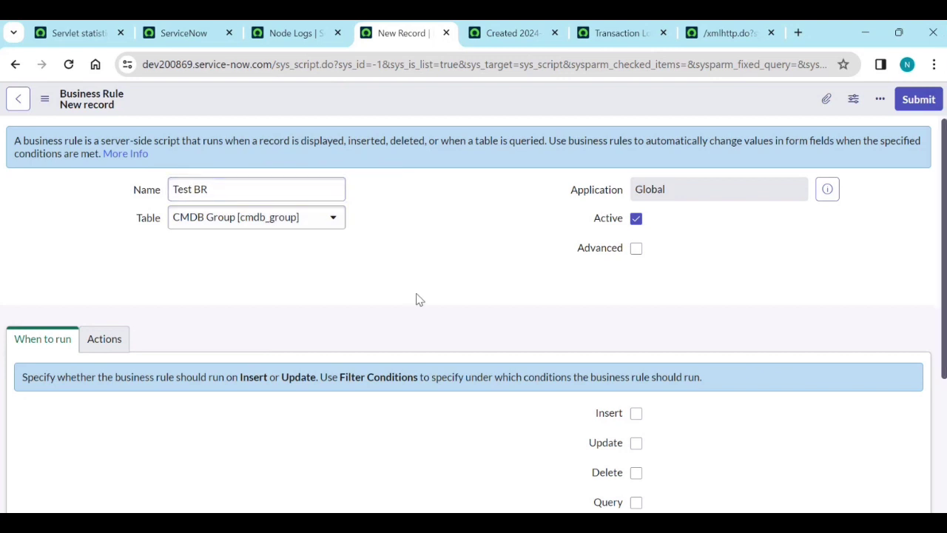
left_click(636, 249)
scroll(324, 338, "down", 2)
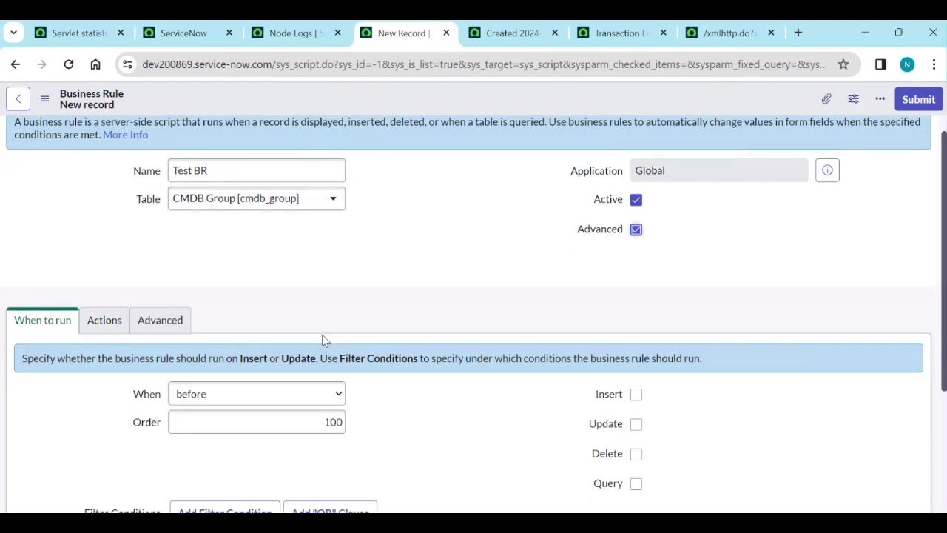
left_click(635, 265)
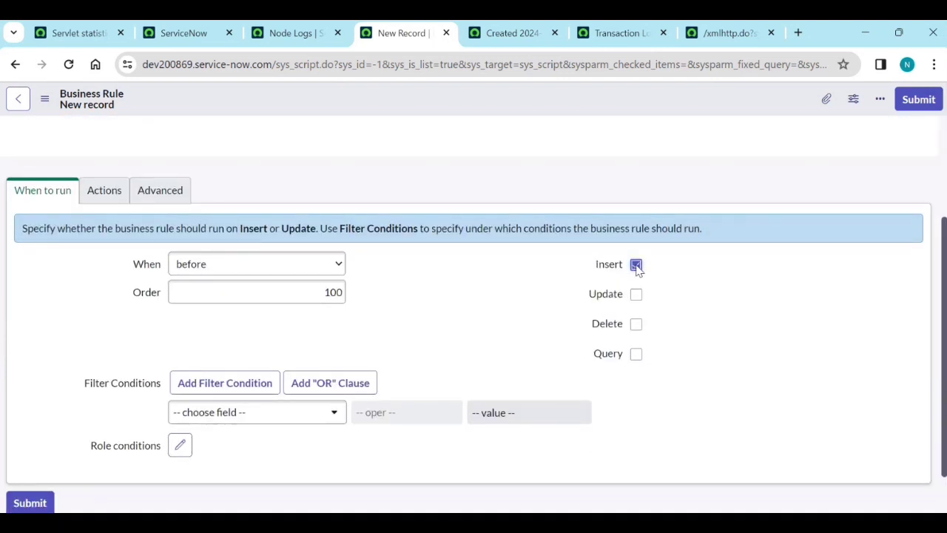
In Actions, add a message saying the user is not allowed to create new records.
left_click(108, 191)
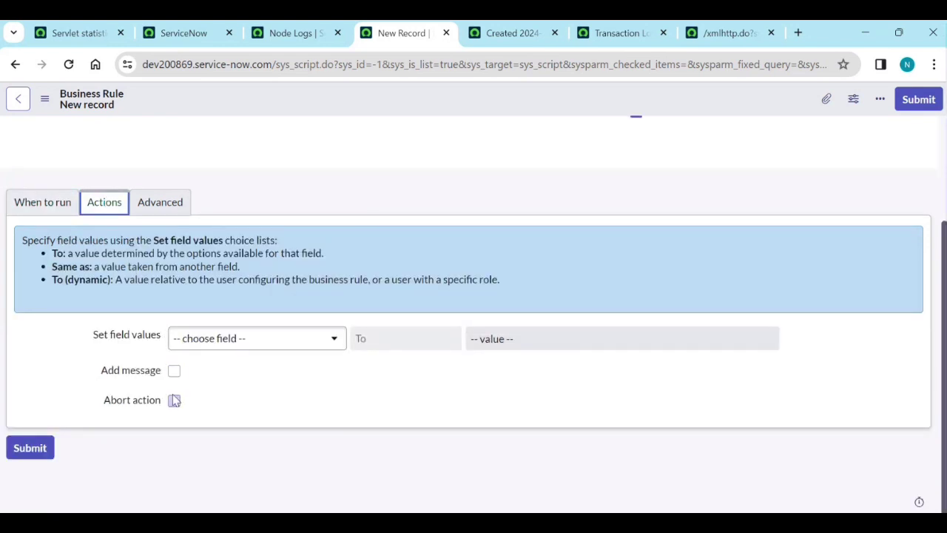
left_click(174, 369)
scroll(215, 359, "down", 2)
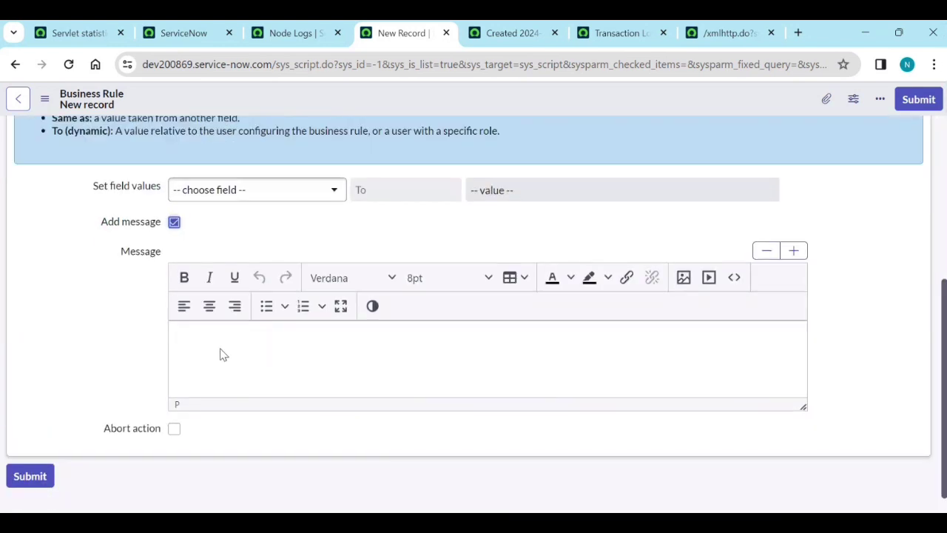
left_click(219, 353)
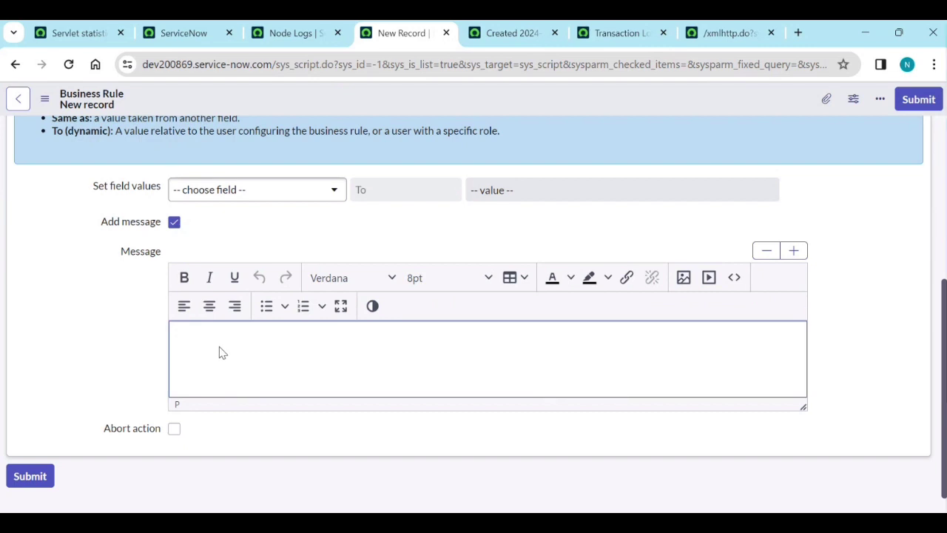
type("Your not allowed to")
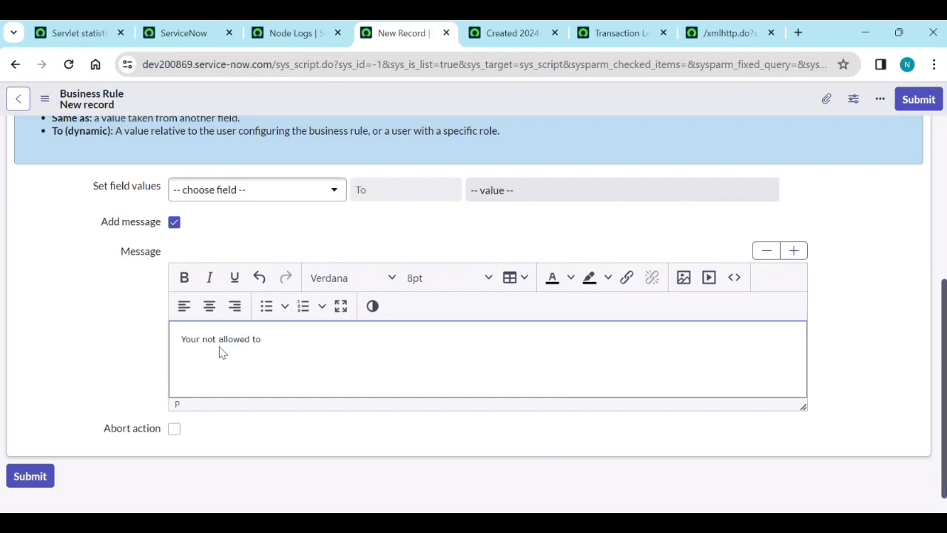
type("create new rec")
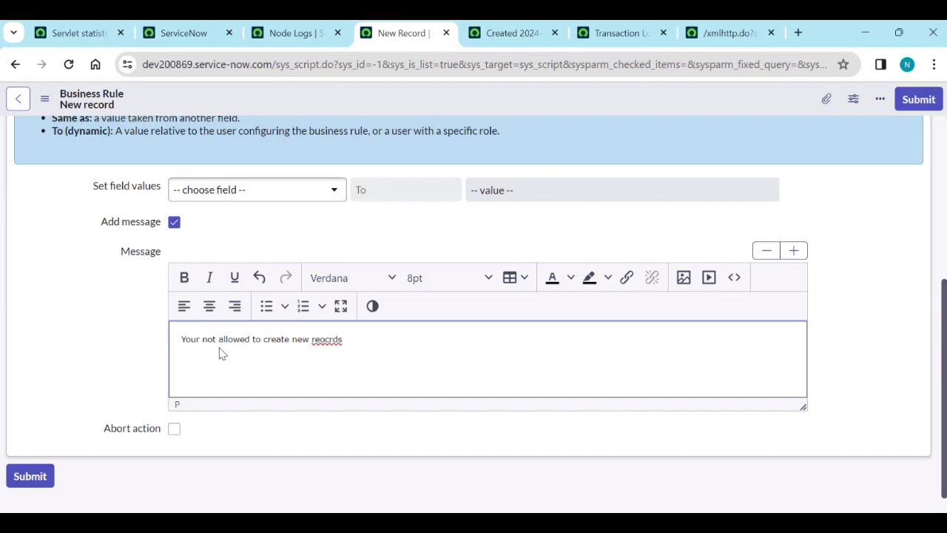
Tick Abort action, fix the misspelled 'records' in the message, and submit the rule.
left_click(174, 428)
scroll(175, 433, "down", 1)
right_click(337, 312)
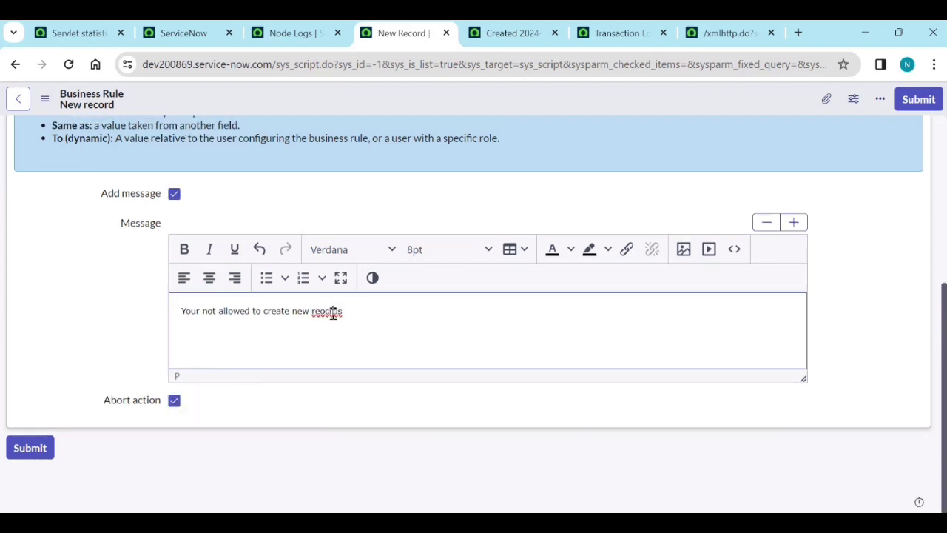
left_click(325, 313)
triple_click(325, 313)
left_click(357, 310)
key("BackSpace")
left_click(918, 99)
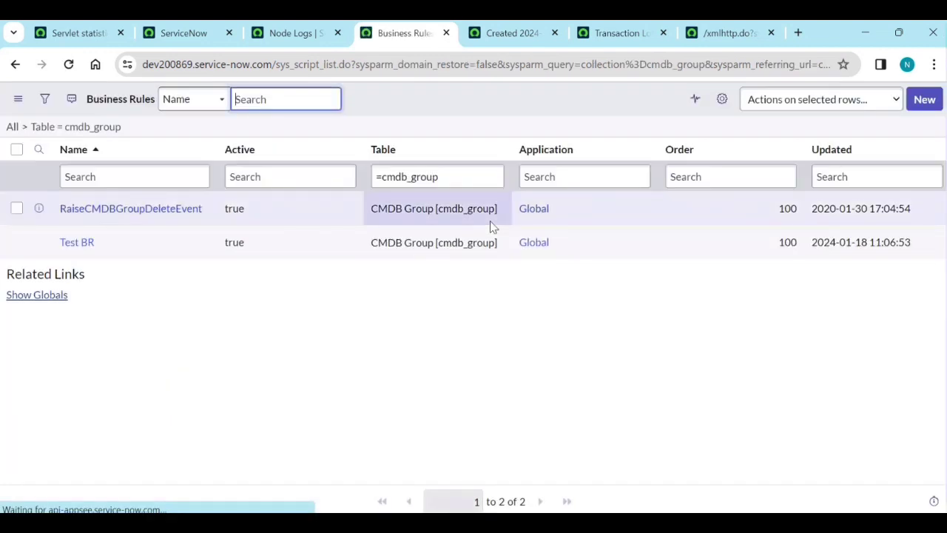
Return to CMDB Groups and submit a new group named 'test', which is rejected as an invalid insert.
left_click(15, 65)
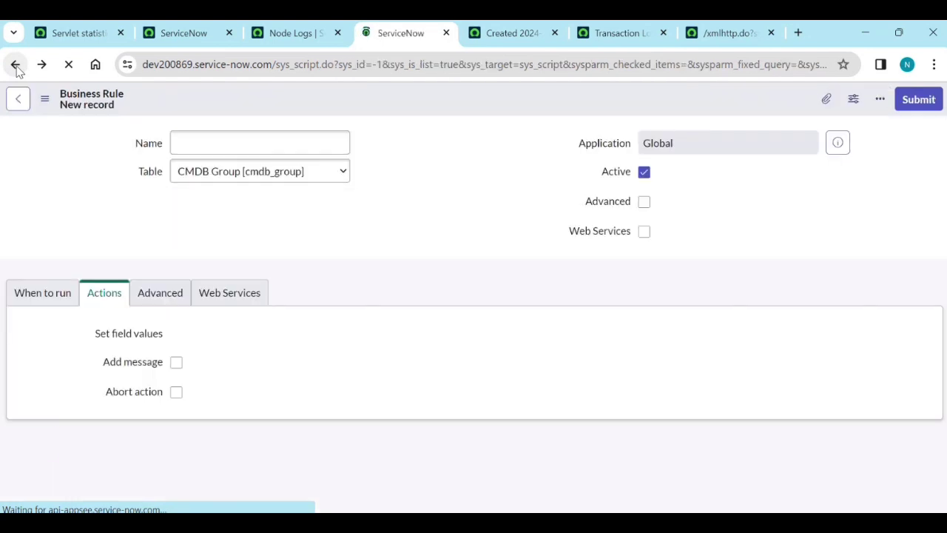
left_click(14, 65)
left_click(15, 65)
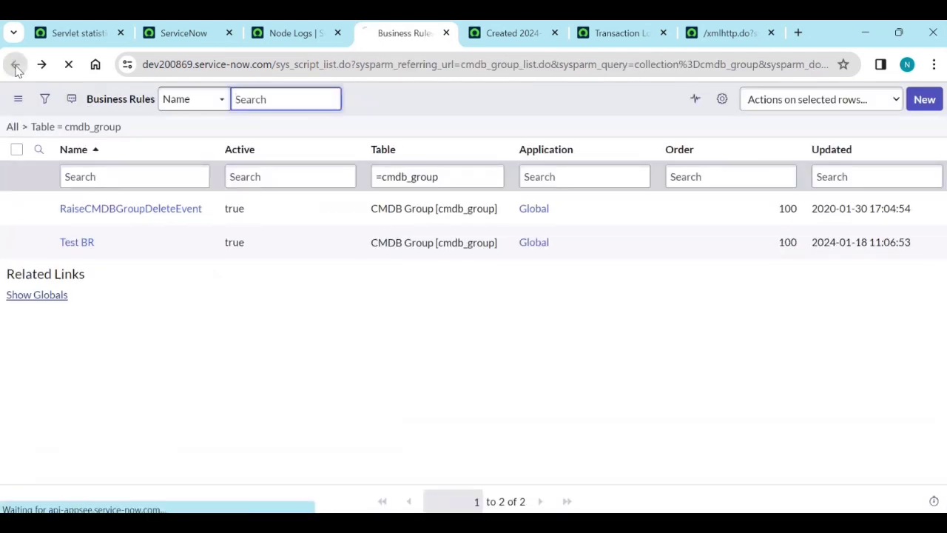
left_click(926, 102)
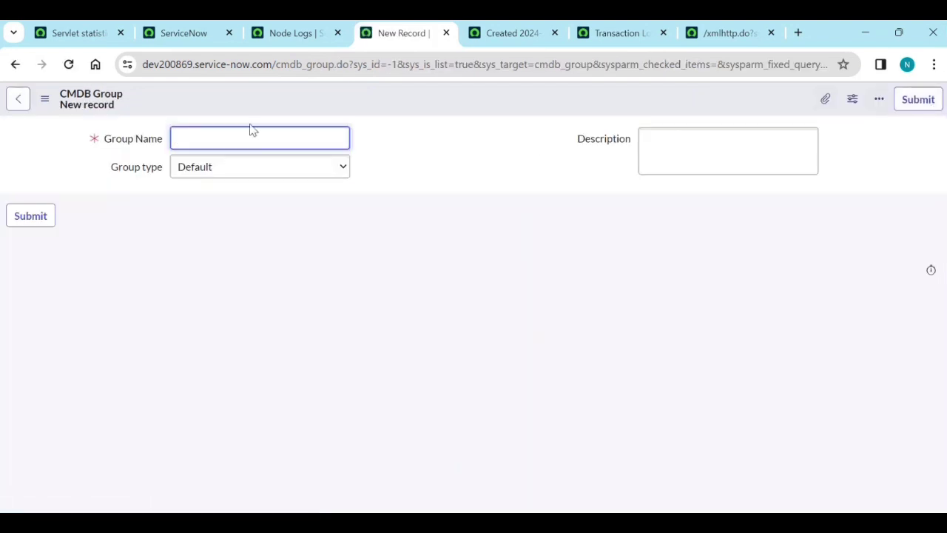
type("test")
left_click(415, 285)
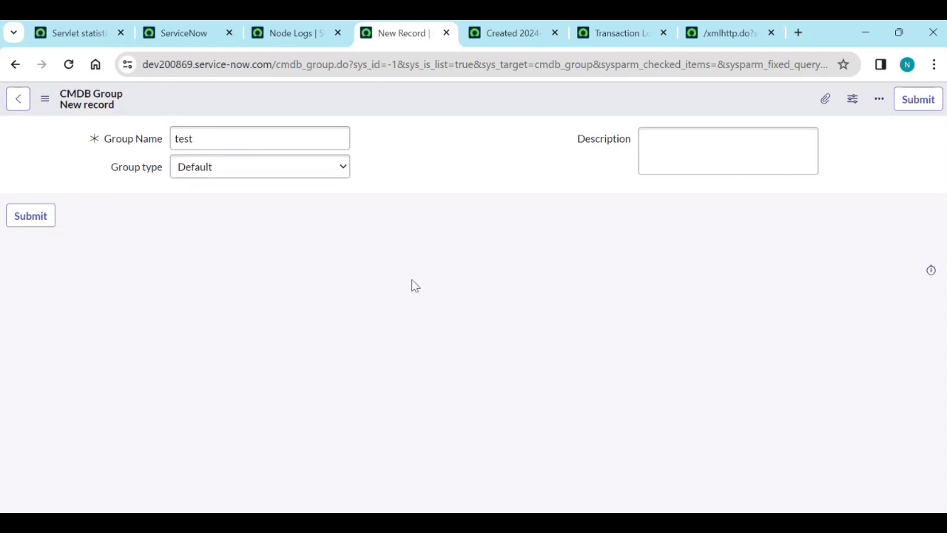
left_click(918, 102)
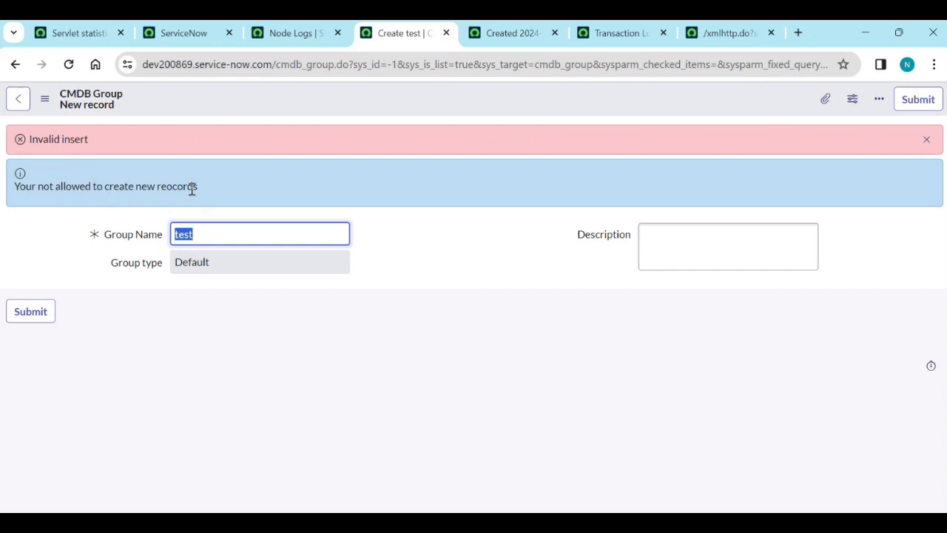
left_click_drag(194, 188, 64, 191)
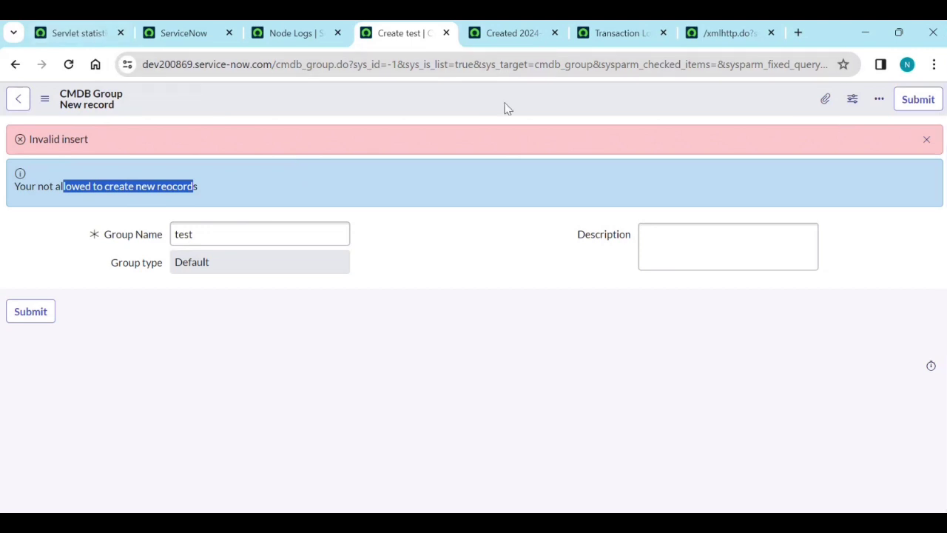
left_click(610, 37)
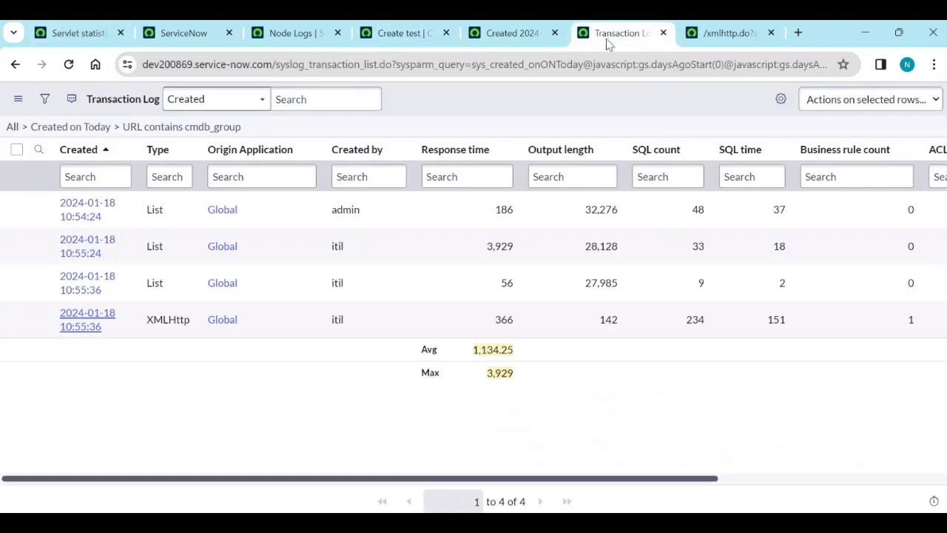
Replace the cmdb_group URL condition with a /cmdb URL search and open the 11:07:03 transaction.
left_click(117, 127)
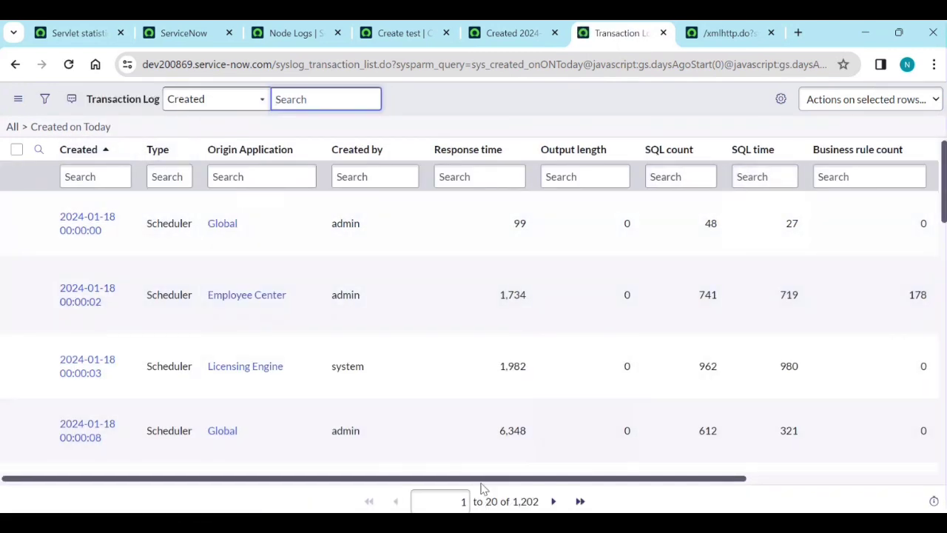
scroll(482, 499, "right", 5)
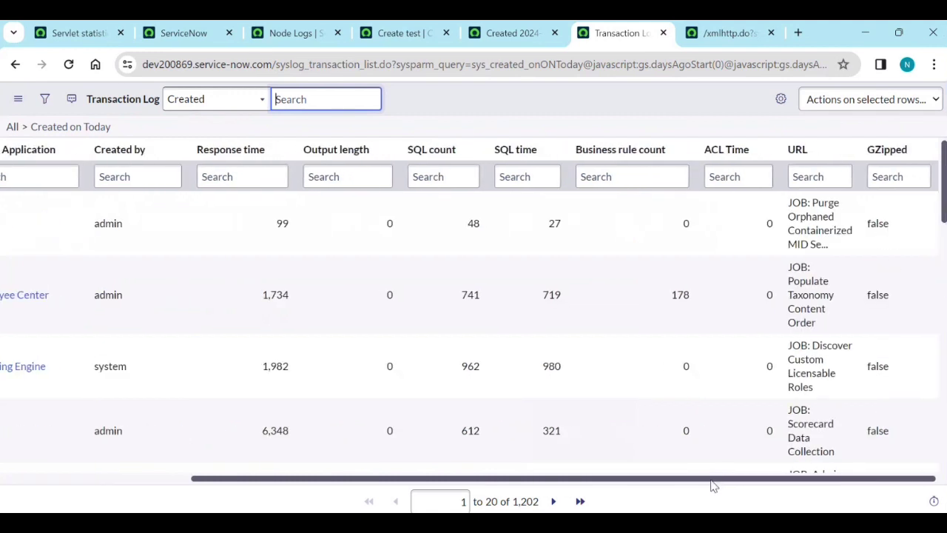
left_click(812, 184)
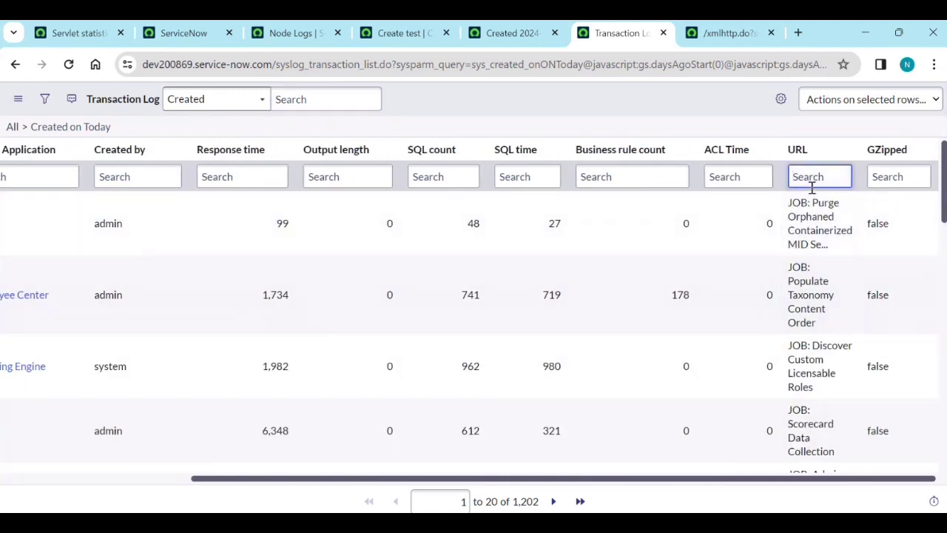
type("/cm")
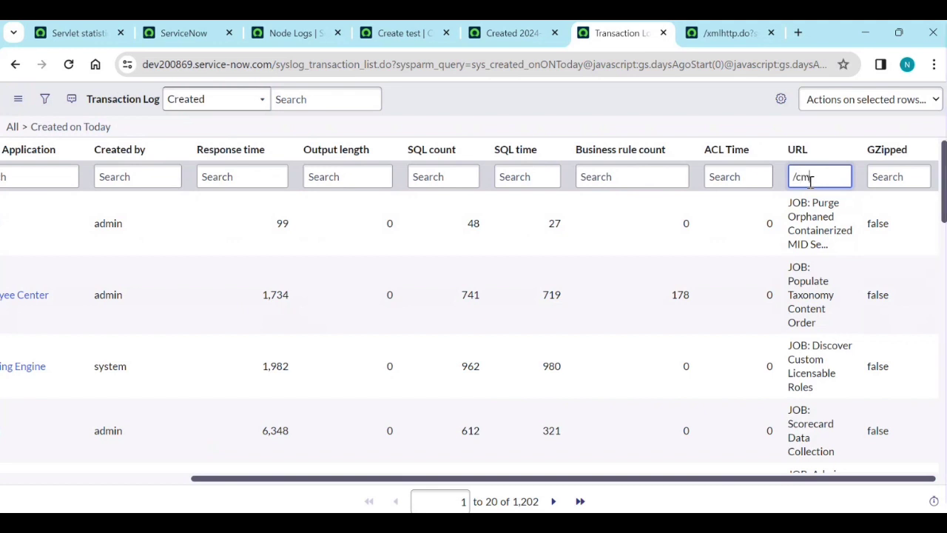
type("db")
key("Return")
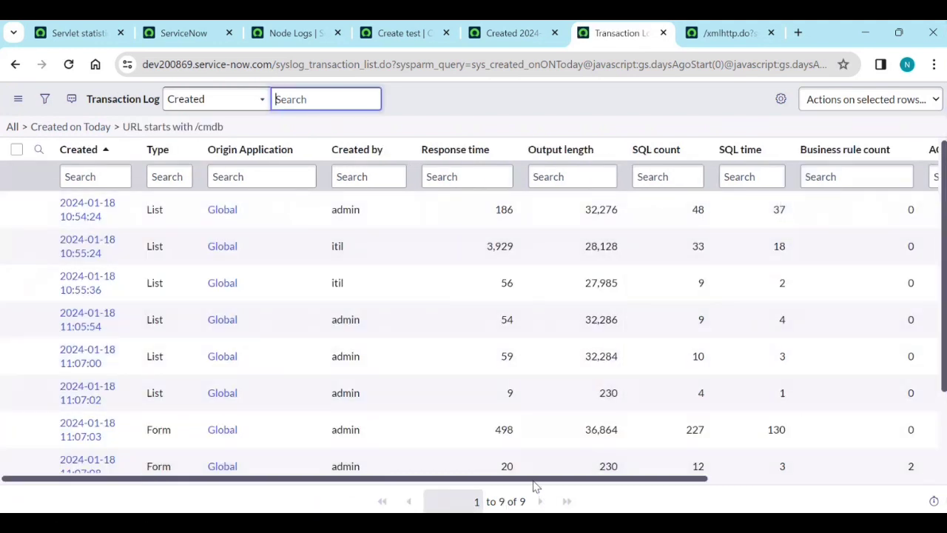
left_click_drag(534, 481, 751, 477)
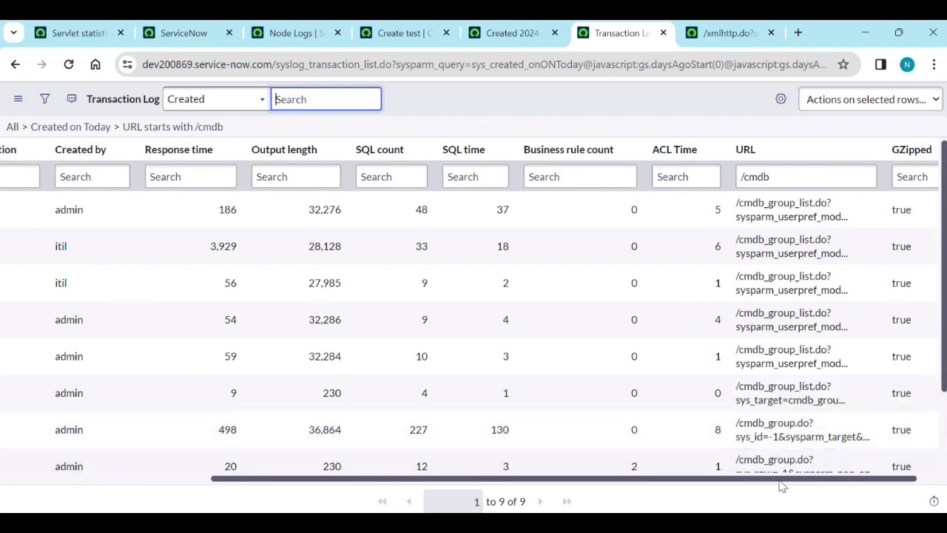
left_click_drag(786, 485, 539, 486)
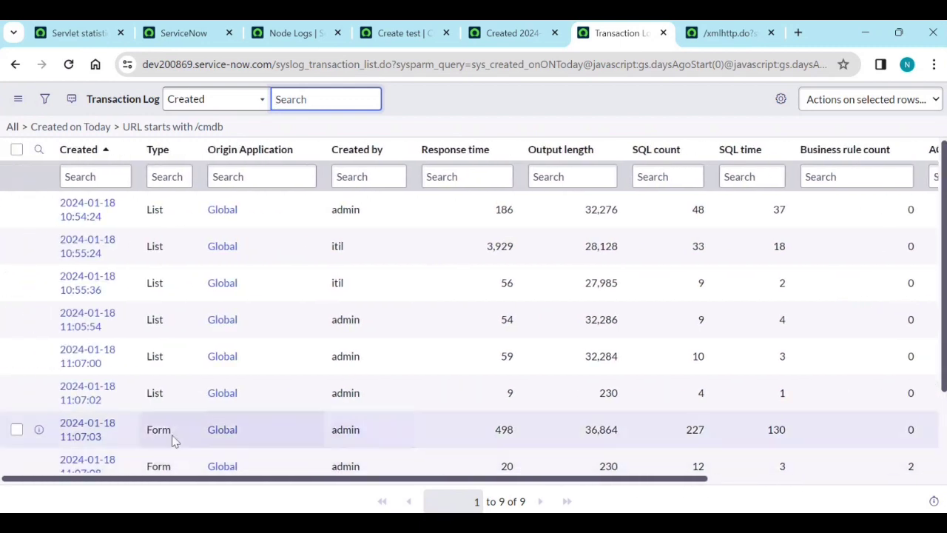
left_click(93, 442)
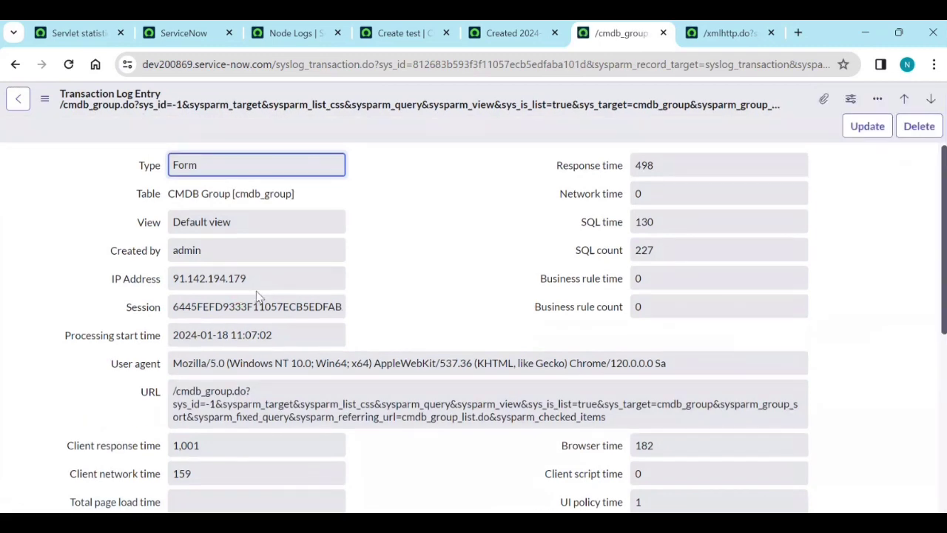
Copy the transaction's session ID into the Notepad notes.
scroll(262, 310, "down", 1)
double_click(255, 232)
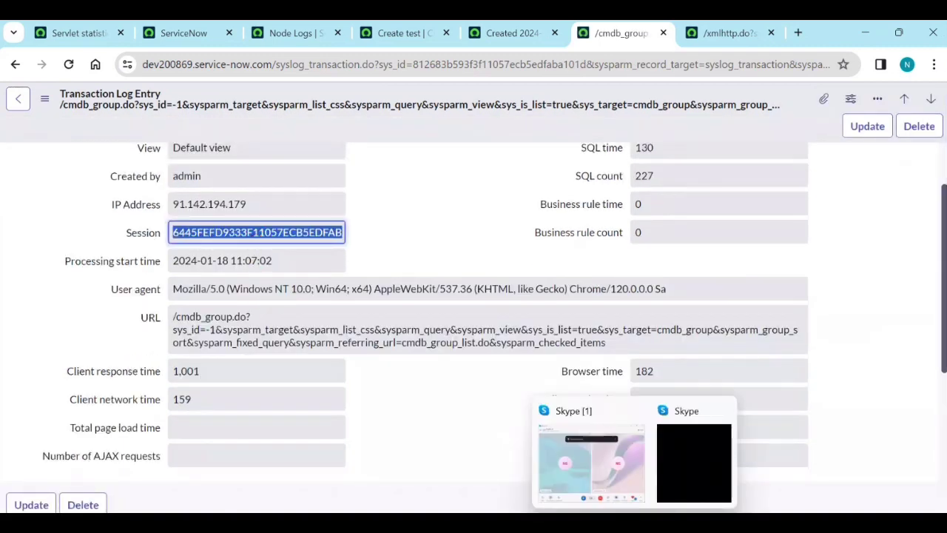
left_click(649, 512)
type("6445FEFD9333F11057ECB5EDFABA1086")
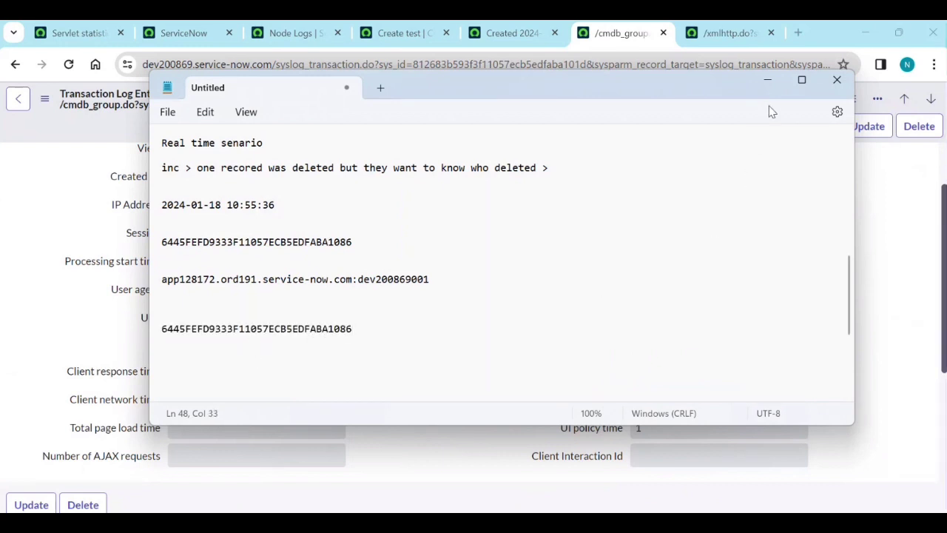
left_click(773, 83)
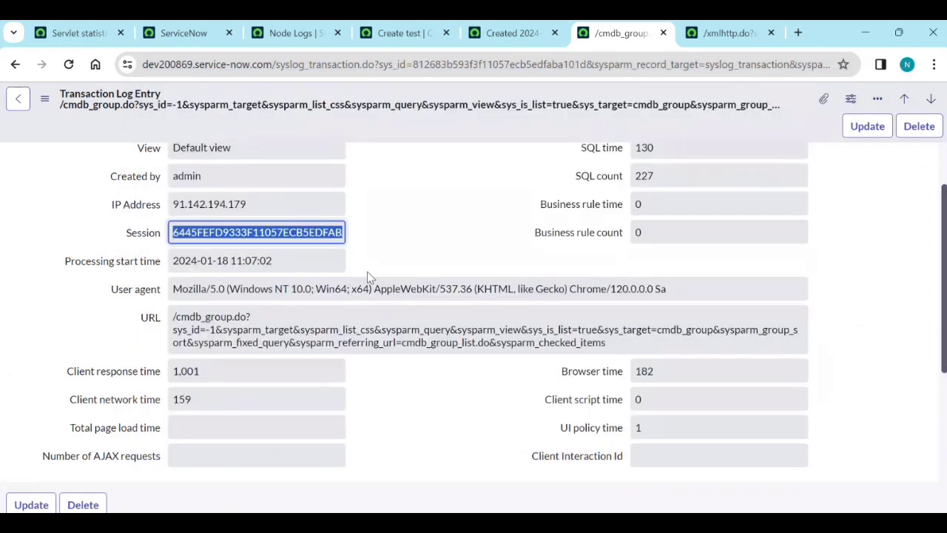
Add the transaction's processing start time to the notes on a new line.
triple_click(290, 261)
key("ctrl+c")
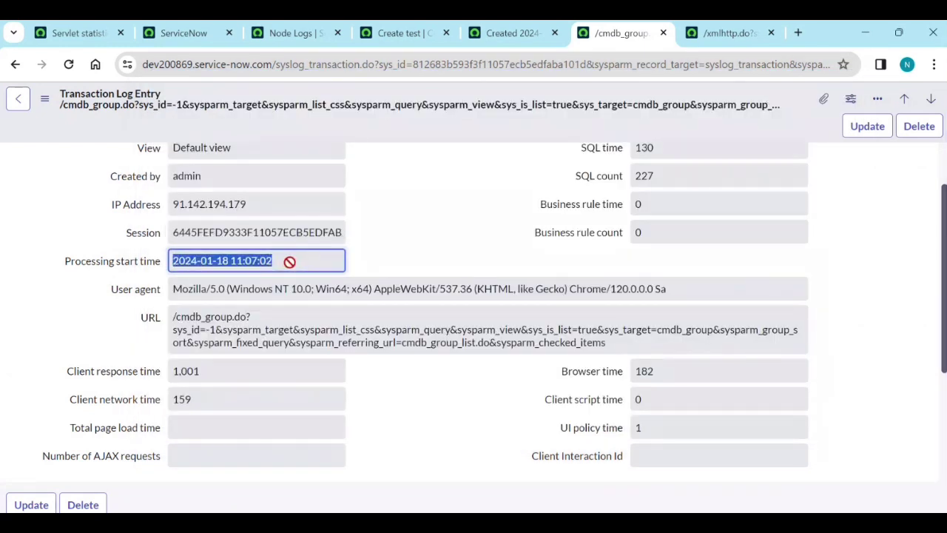
key("alt+Tab")
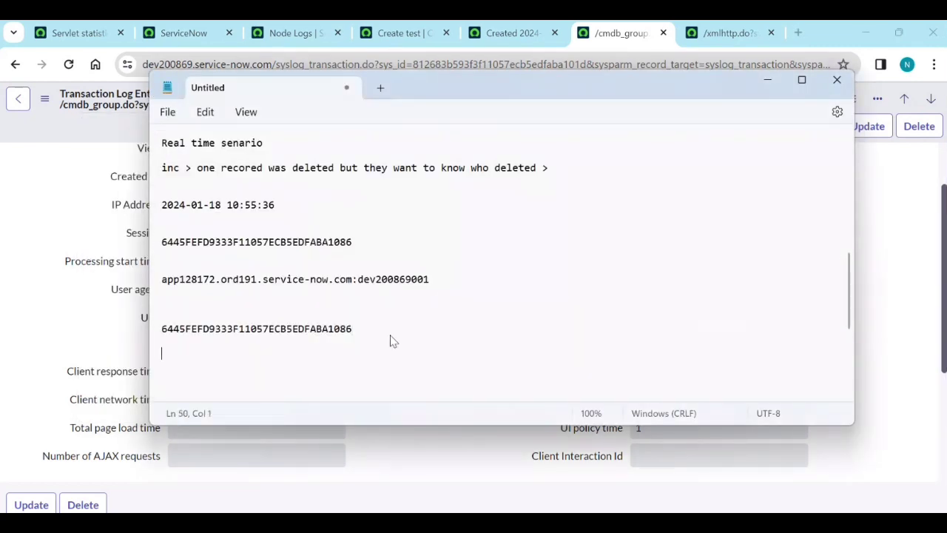
key("Return")
key("ctrl+v")
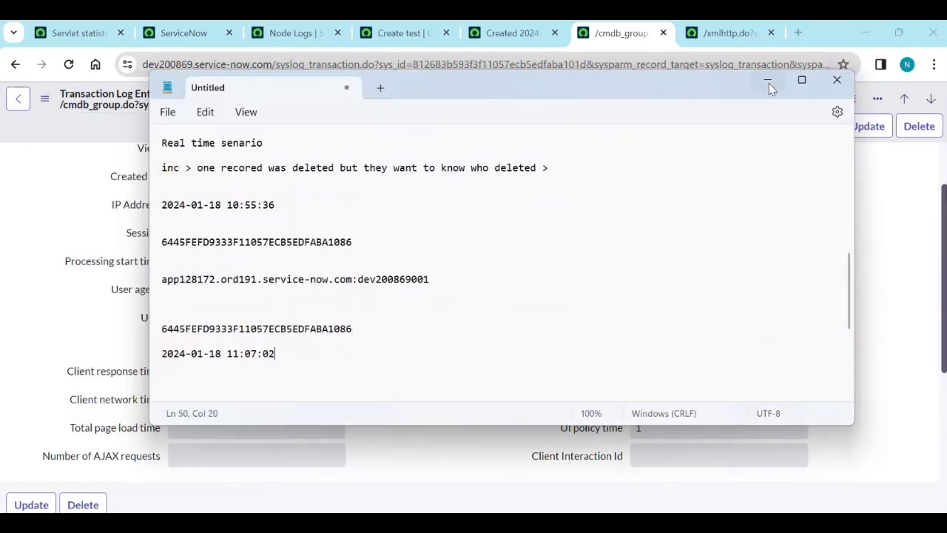
left_click(769, 82)
Show the record's XML and paste its system_id node value into the notes.
left_click(44, 101)
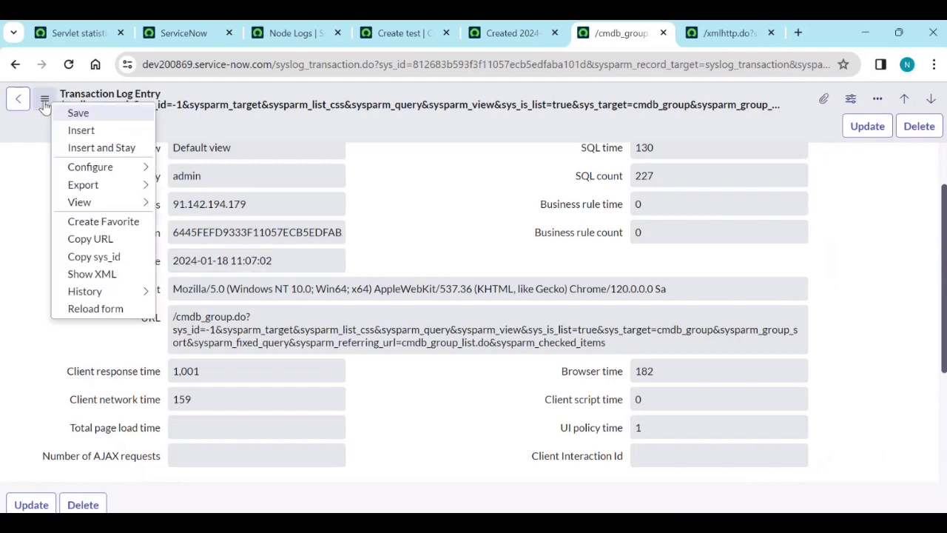
left_click(101, 275)
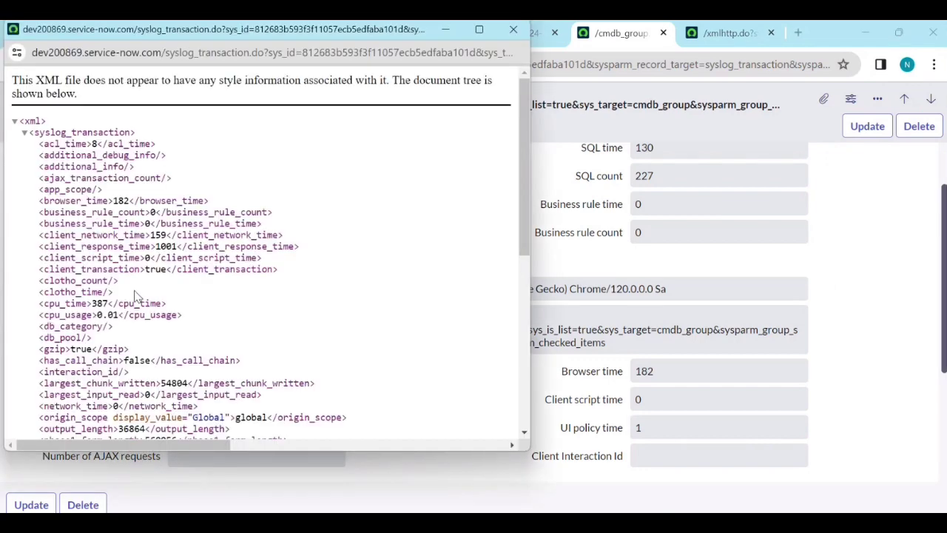
scroll(137, 304, "down", 5)
scroll(137, 304, "down", 1)
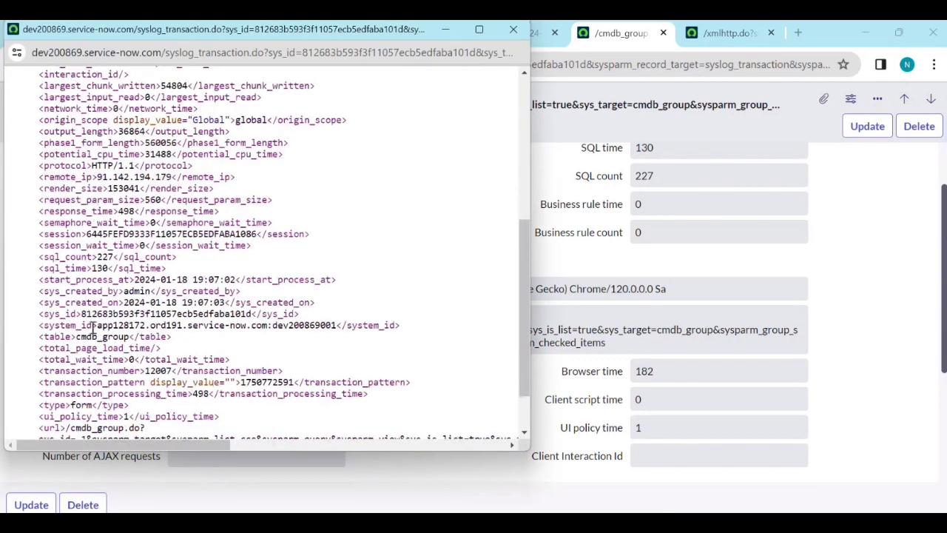
left_click_drag(101, 325, 333, 328)
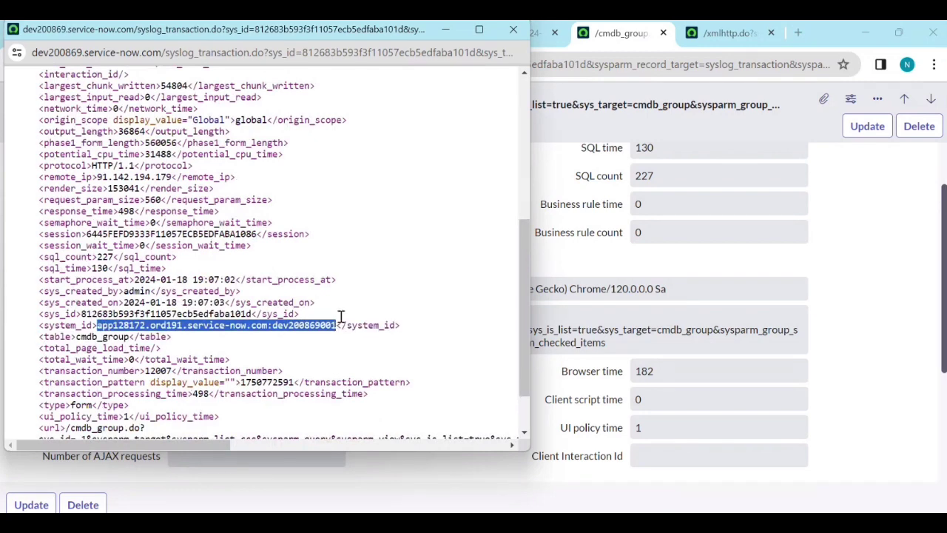
left_click(446, 30)
key("alt+Tab")
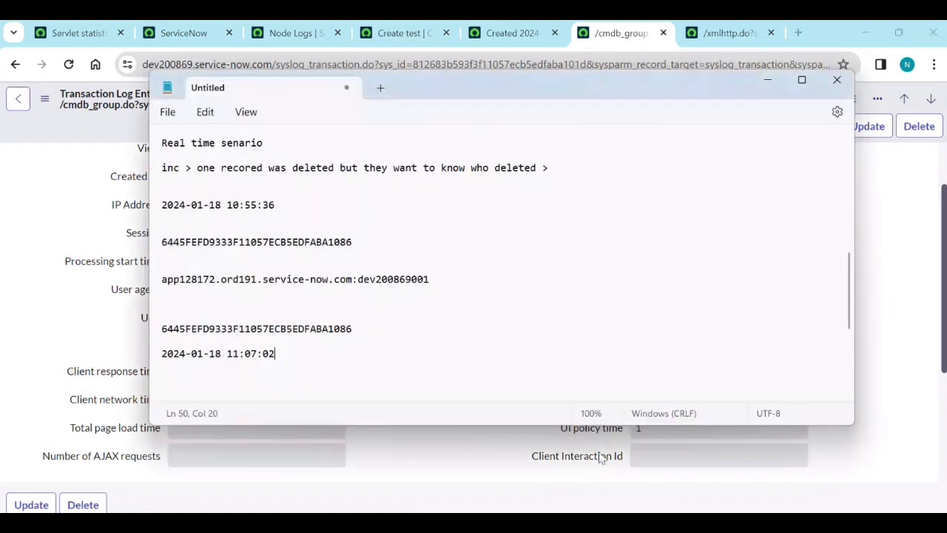
type("app128172.ord191.service-now.com:dev200869001")
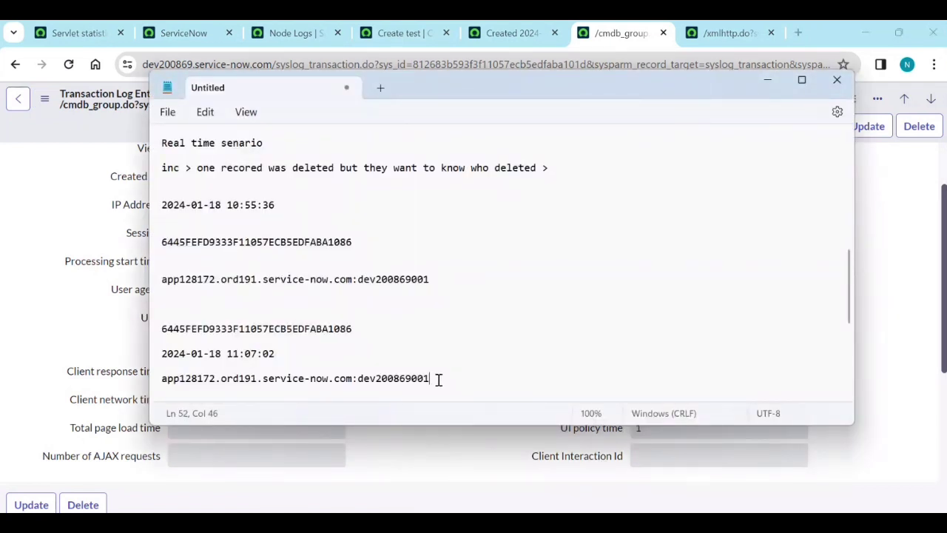
left_click_drag(438, 378, 342, 378)
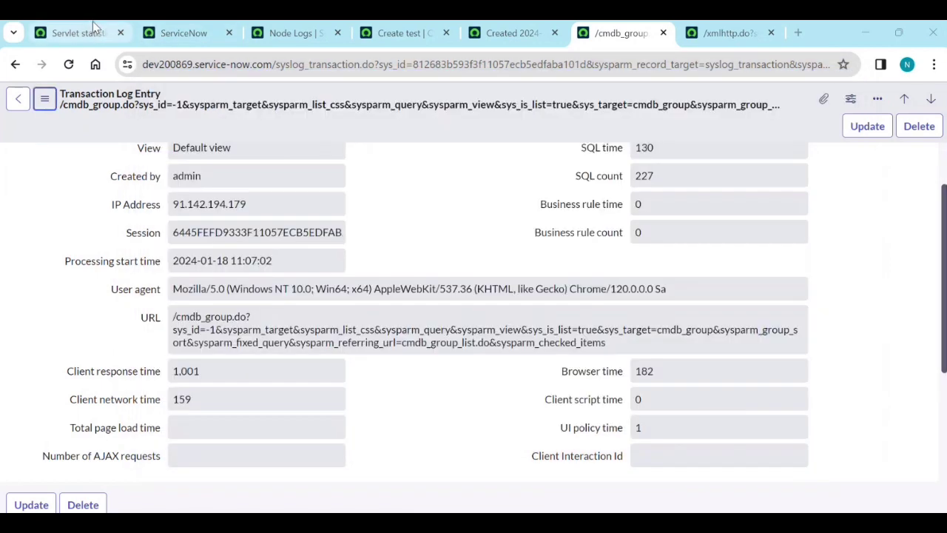
left_click(93, 32)
left_click(238, 171)
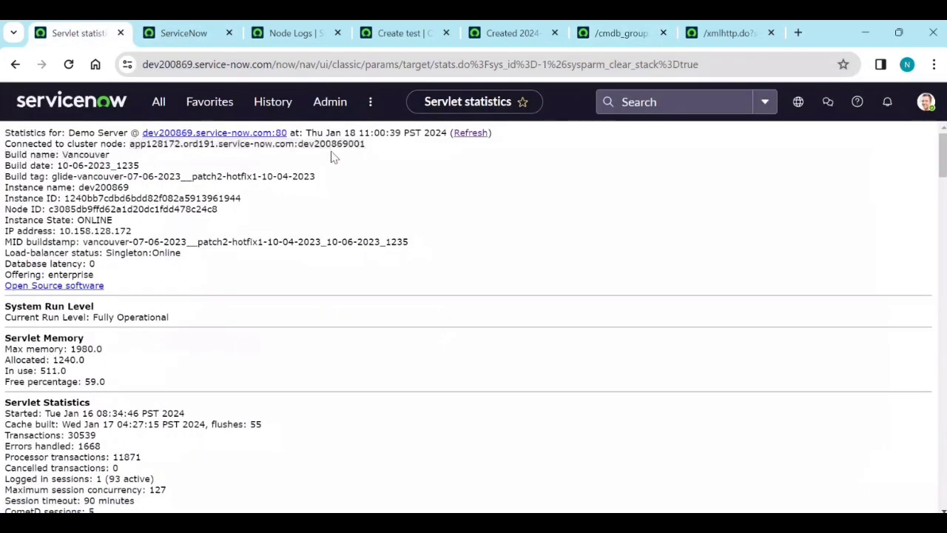
Open the Node Log File Browser by filtering the application navigator for 'node'.
key("alt+Tab")
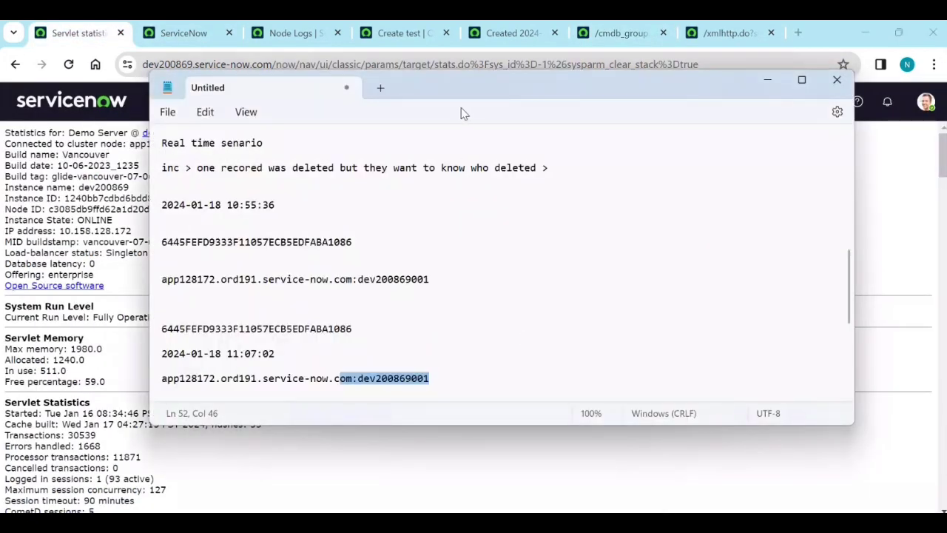
left_click_drag(460, 108, 443, 188)
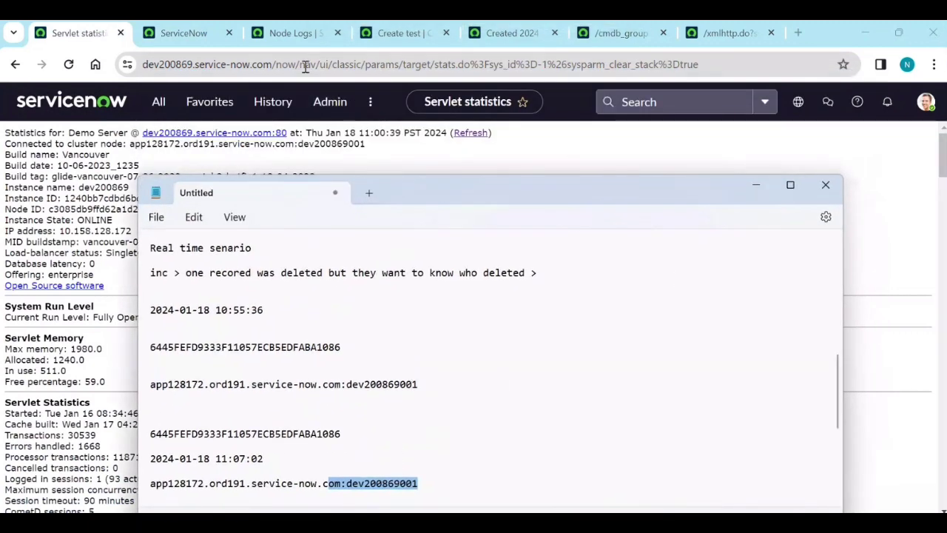
left_click(300, 33)
middle_click(302, 38)
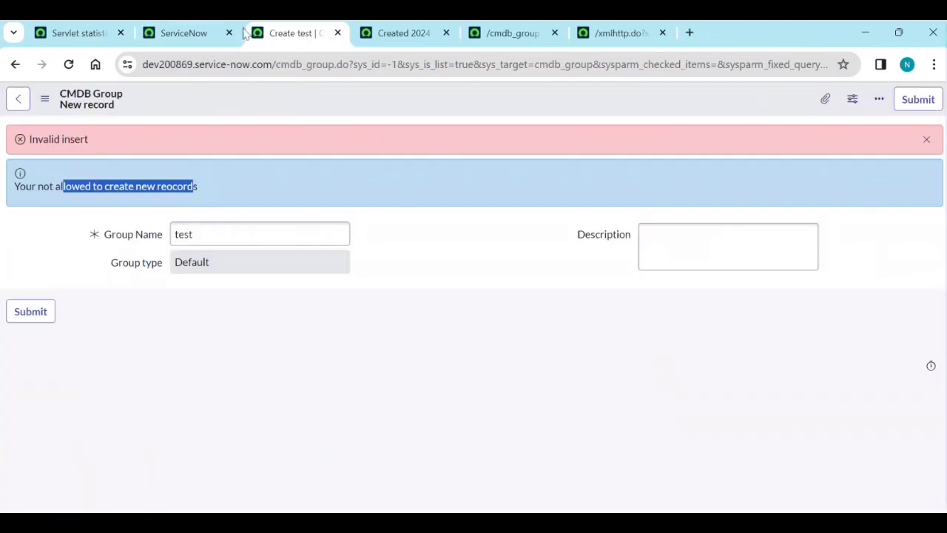
left_click(222, 25)
left_click(74, 33)
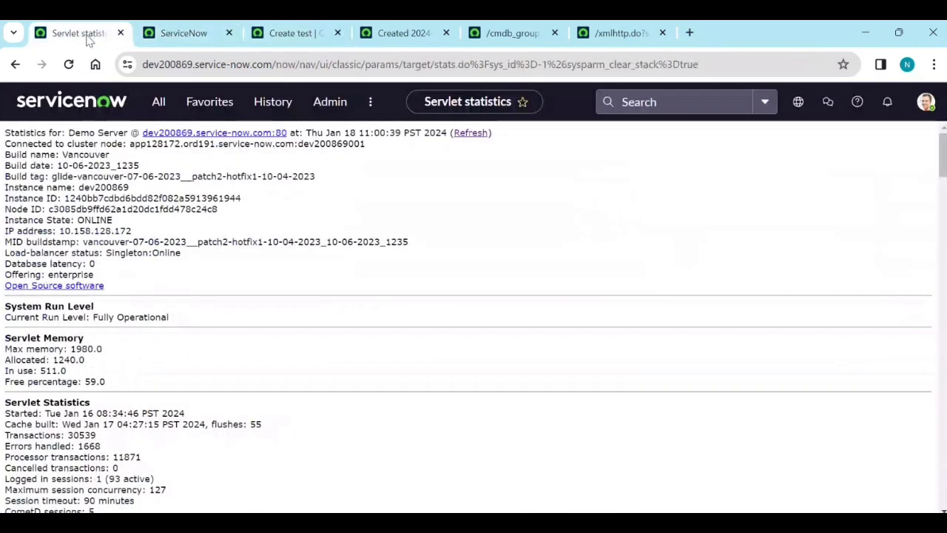
left_click(159, 102)
type("node")
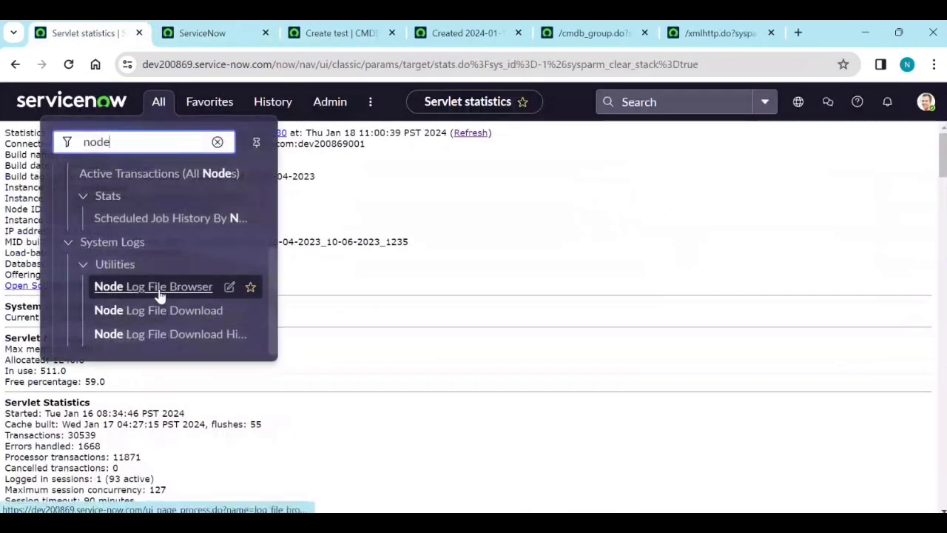
middle_click(158, 295)
left_click(196, 39)
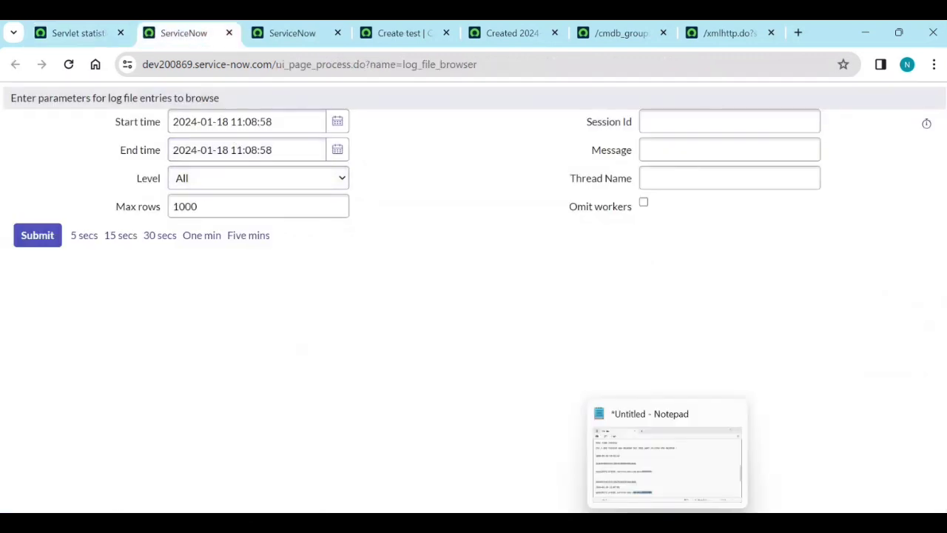
Set the search Start time to 11:05:02 and End time to 11:09:58.
left_click(669, 455)
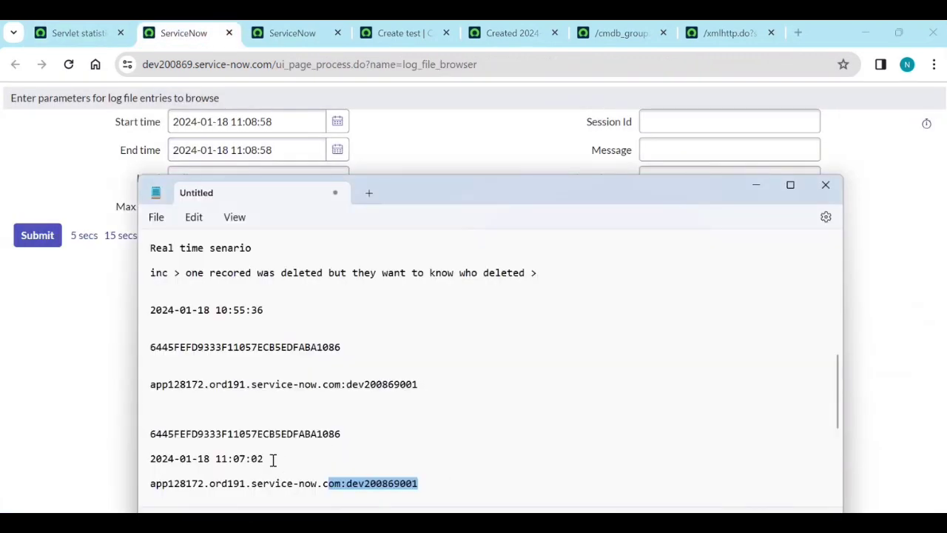
left_click_drag(270, 458, 156, 462)
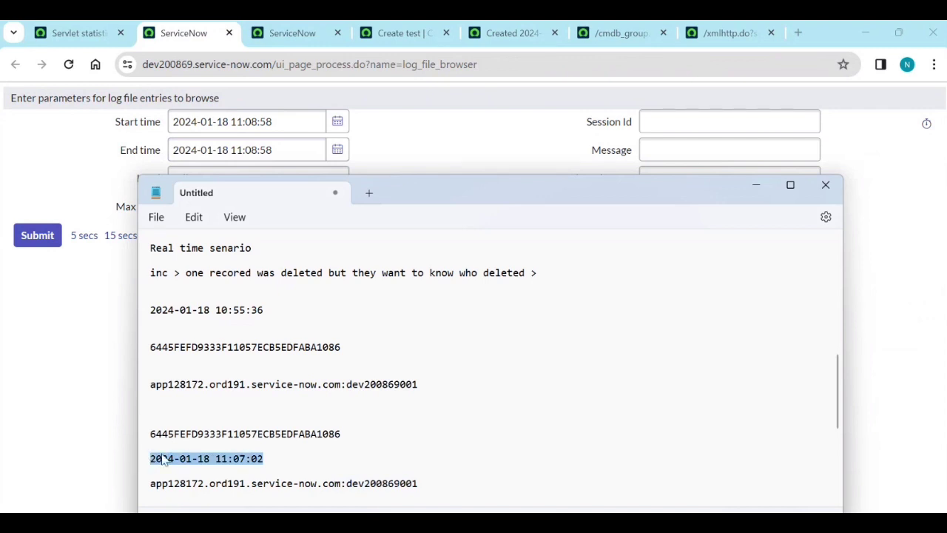
triple_click(284, 120)
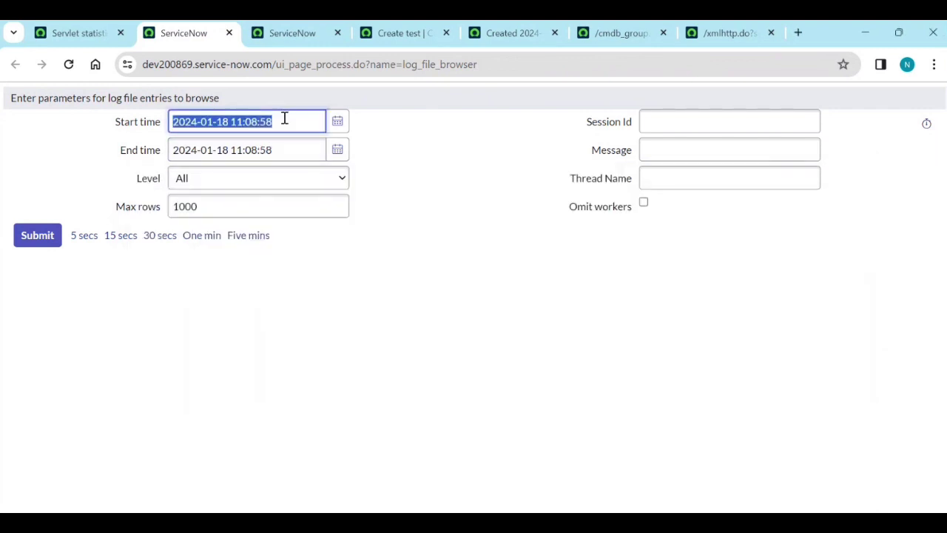
key("ctrl+v")
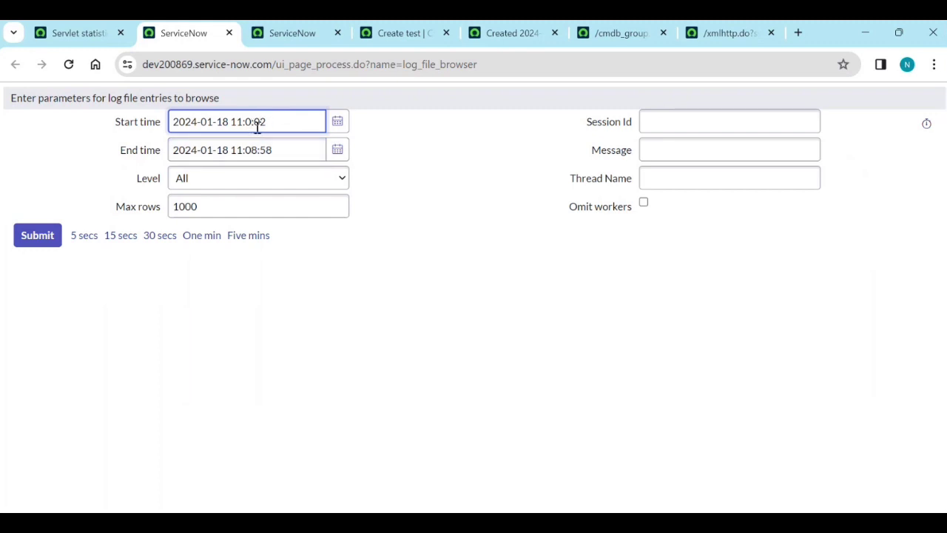
triple_click(255, 151)
left_click(256, 151)
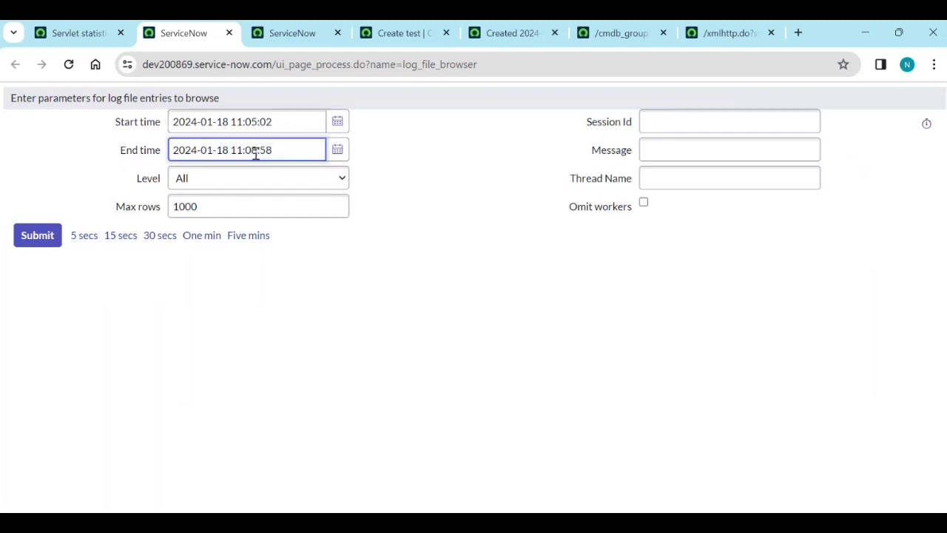
key("BackSpace")
type("9")
left_click(421, 197)
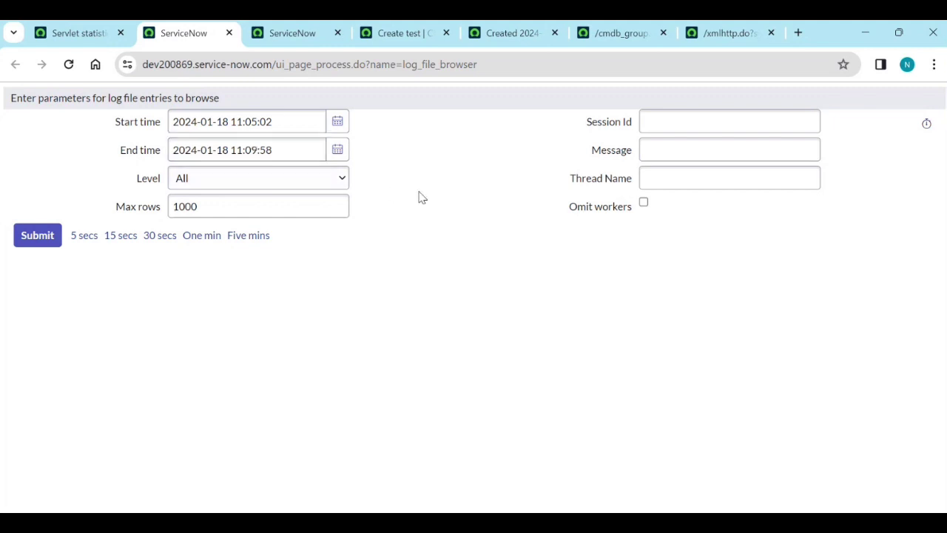
left_click(693, 116)
Paste the noted session ID into Session Id, set Max rows to 10000, and submit.
key("alt+Tab")
scroll(370, 459, "down", 3)
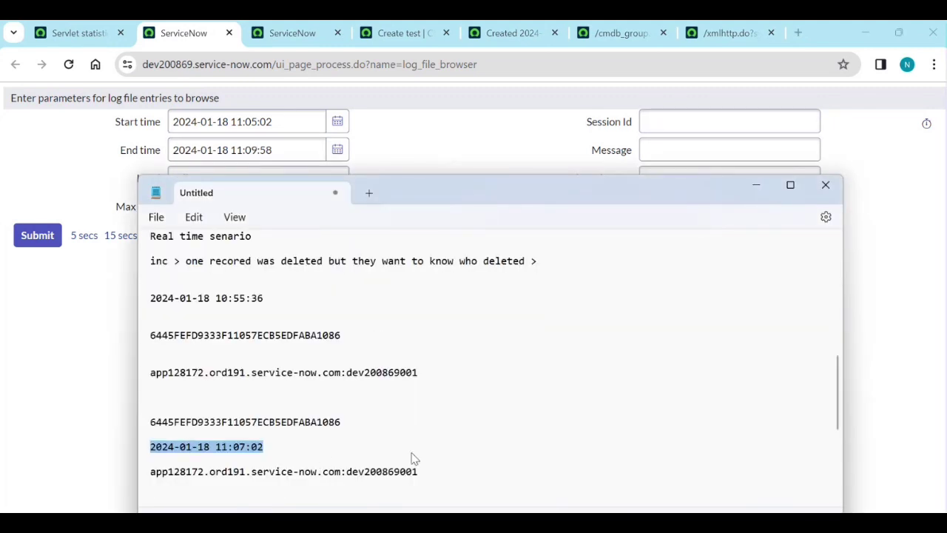
left_click_drag(343, 322, 175, 316)
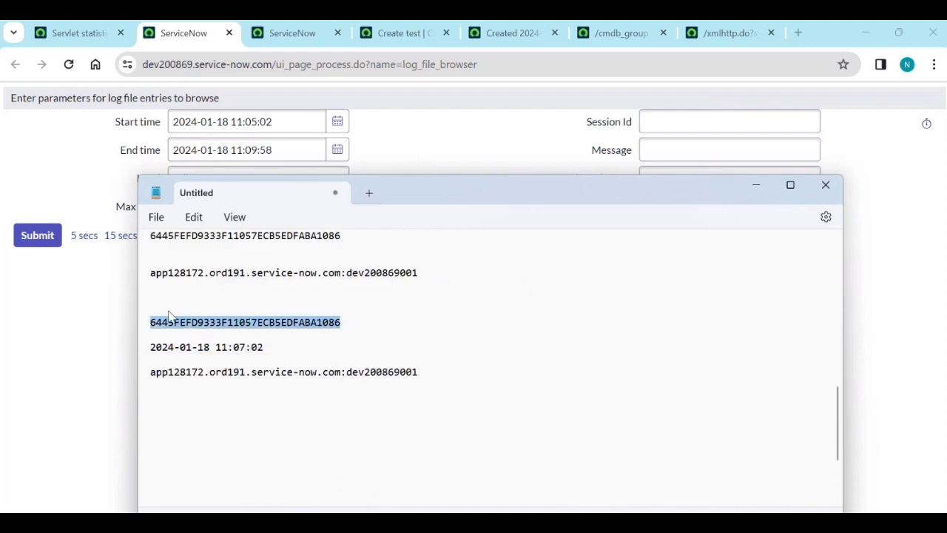
key("ctrl+c")
left_click(501, 150)
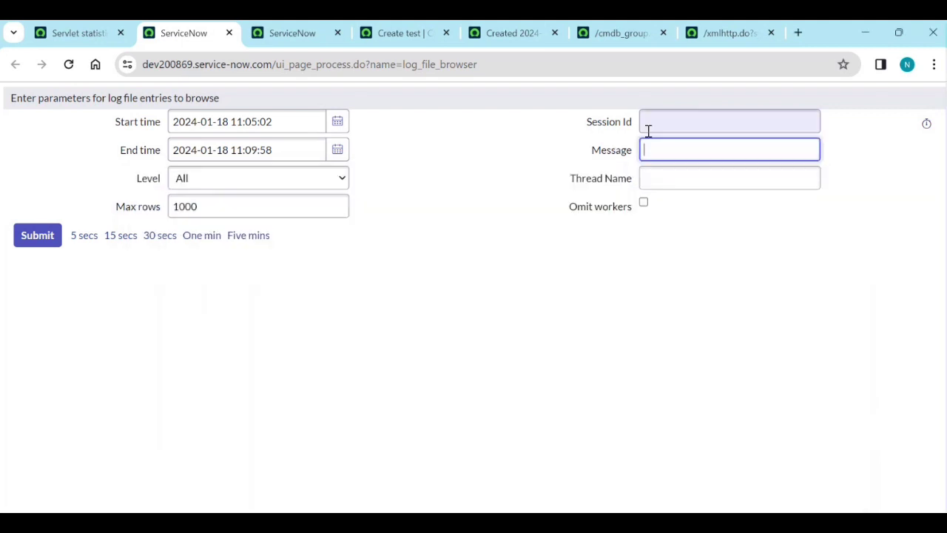
left_click(661, 124)
key("ctrl+v")
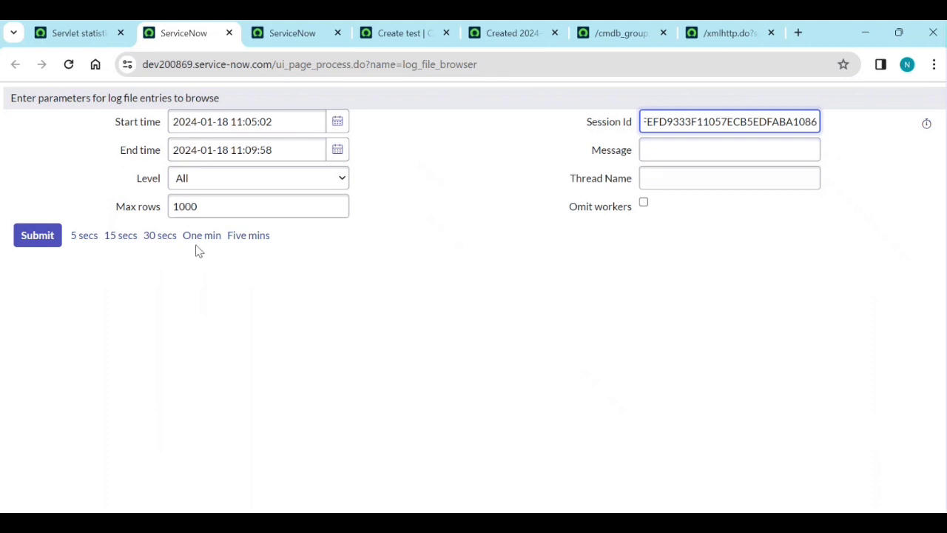
left_click(215, 206)
type("0")
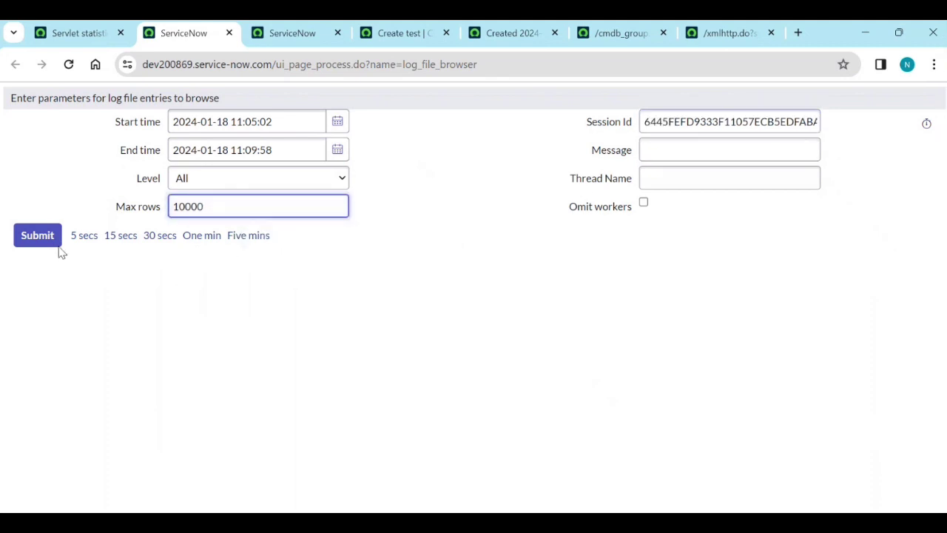
left_click(46, 238)
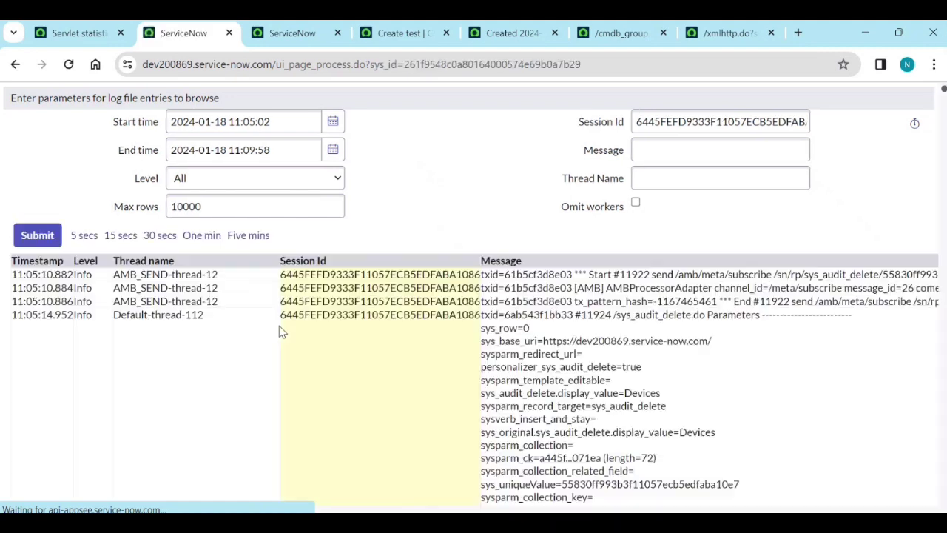
Scroll the session's log rows down to the 11:05:15 sys_delete_recovery.do and 11:05:20 startRollback entries.
scroll(310, 339, "down", 3)
scroll(310, 356, "down", 14)
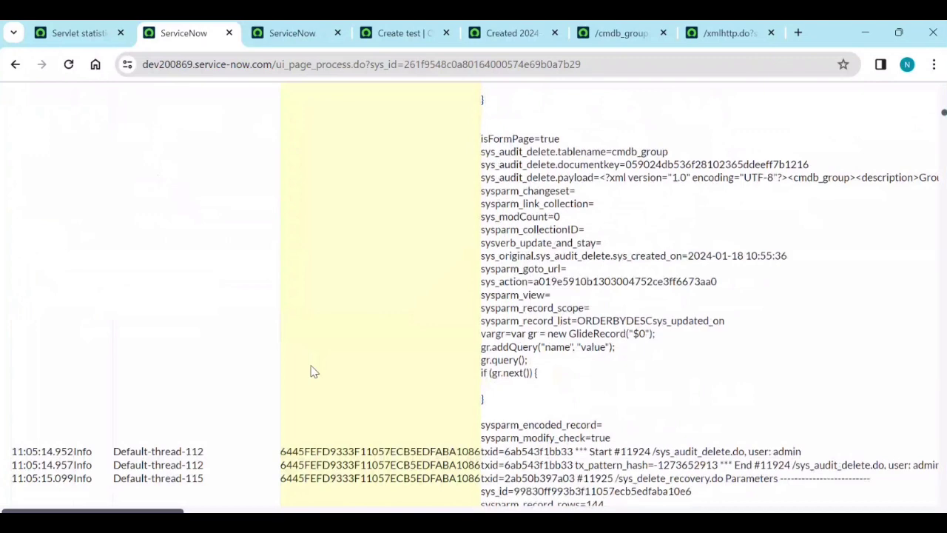
scroll(311, 372, "down", 15)
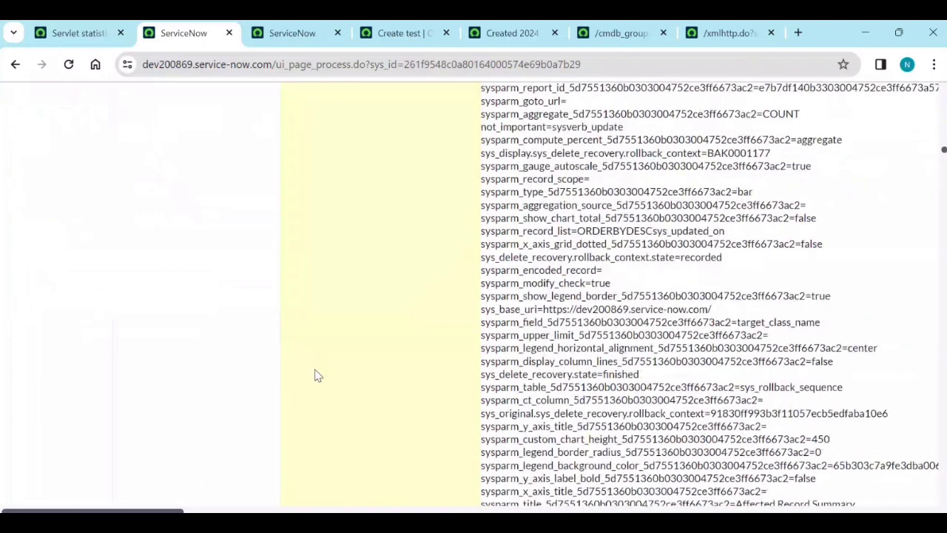
scroll(317, 377, "down", 8)
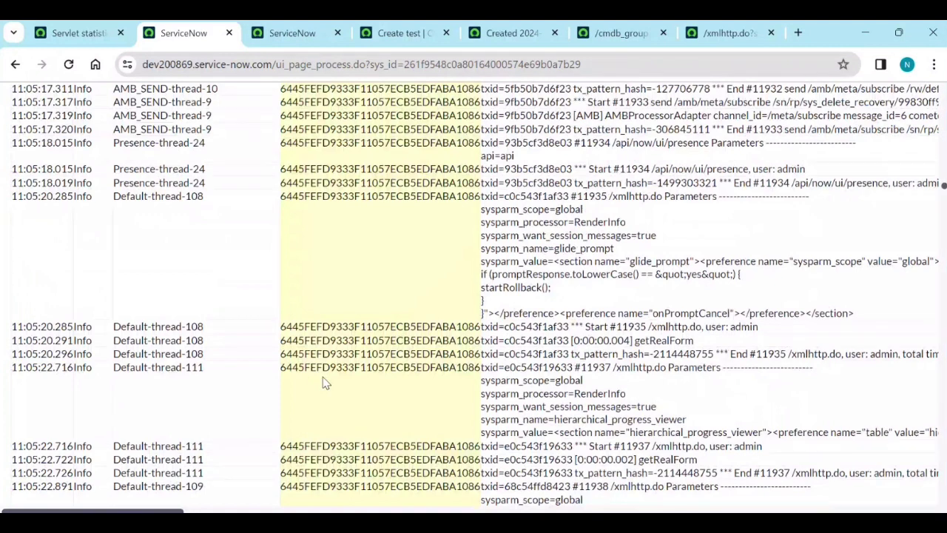
Select 'llowed to create' in the test group's error message and return to the log browser.
left_click(628, 33)
left_click(537, 31)
left_click(729, 33)
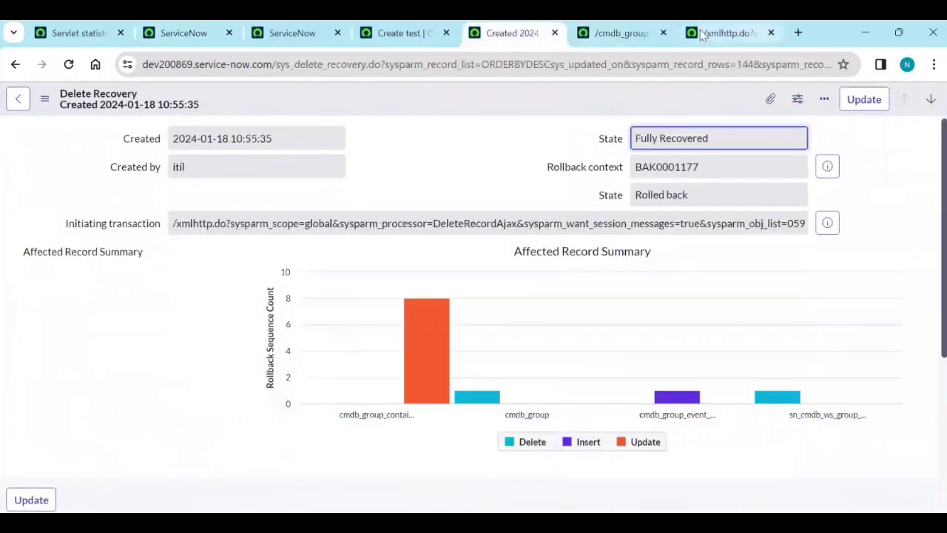
left_click(400, 33)
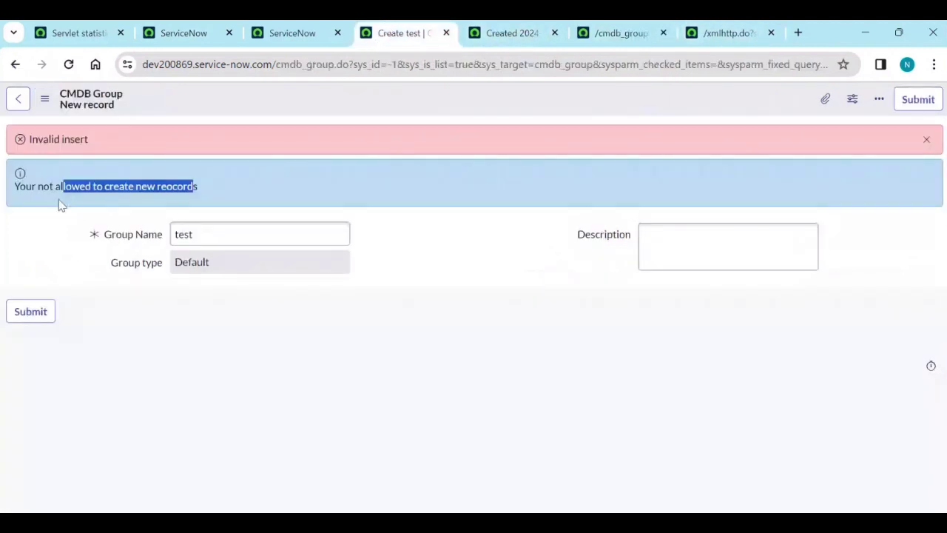
left_click(65, 187)
left_click_drag(60, 187, 124, 190)
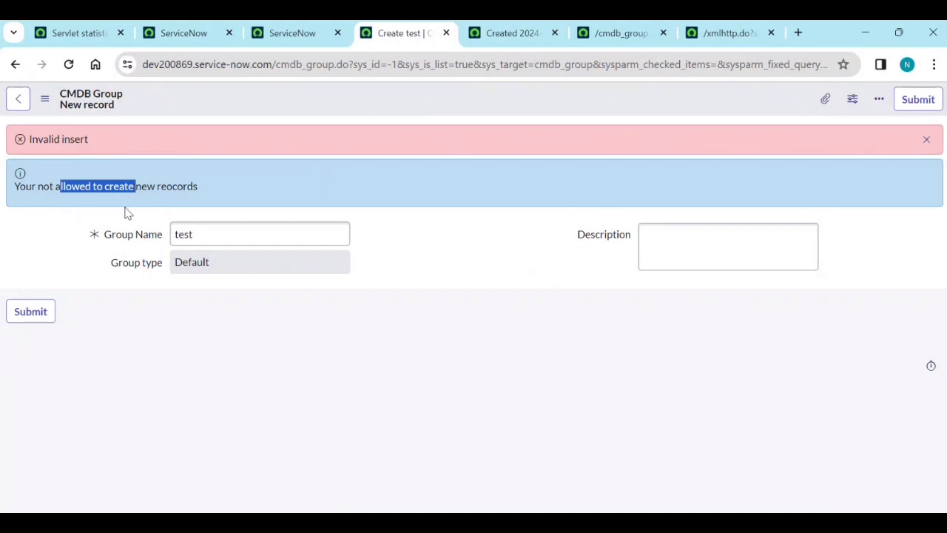
left_click(163, 25)
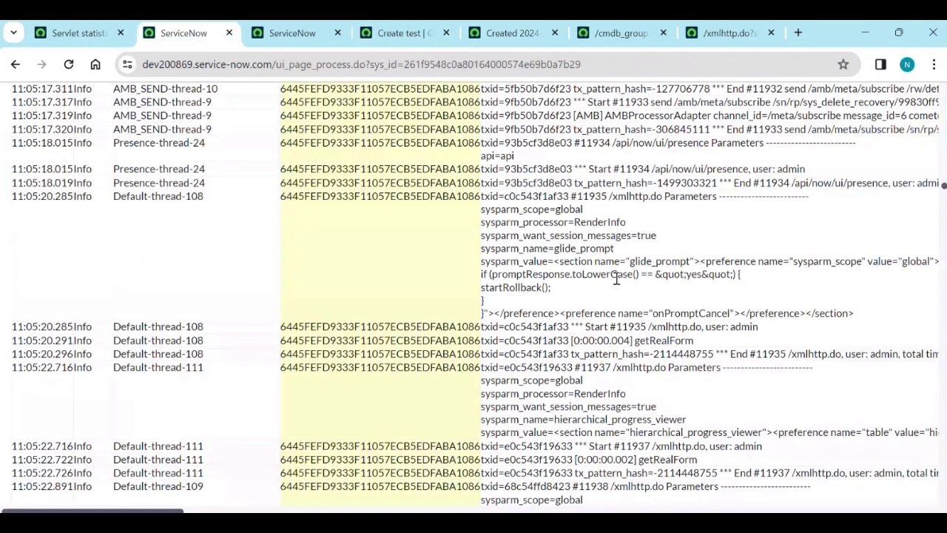
Search the node log for 'llowed to create' and mark the validator running entry.
key("ctrl+f")
key("ctrl+v")
scroll(624, 299, "down", 10)
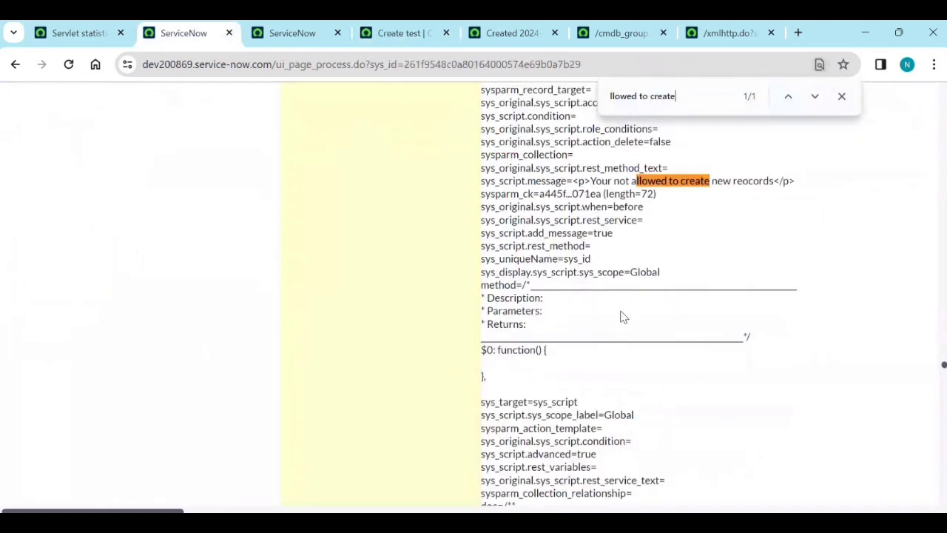
scroll(715, 238, "down", 15)
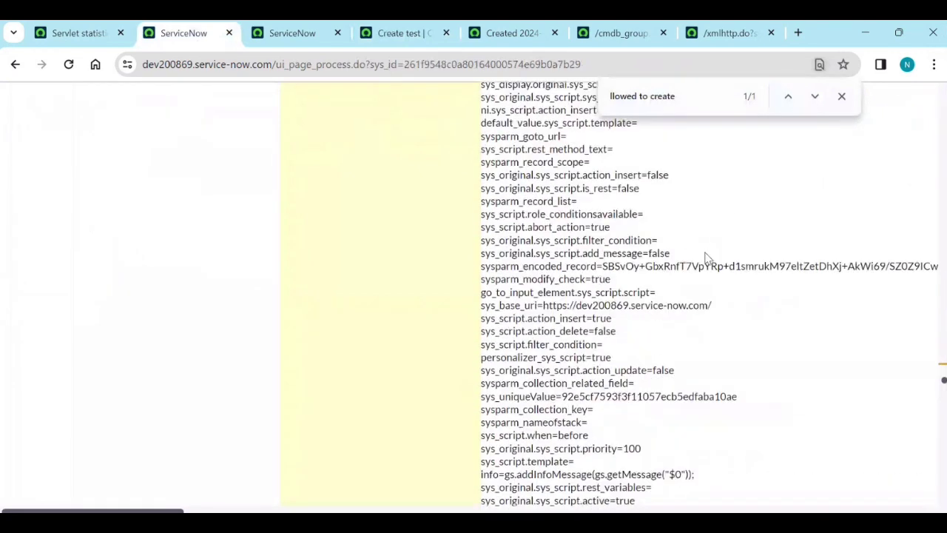
scroll(707, 271, "down", 3)
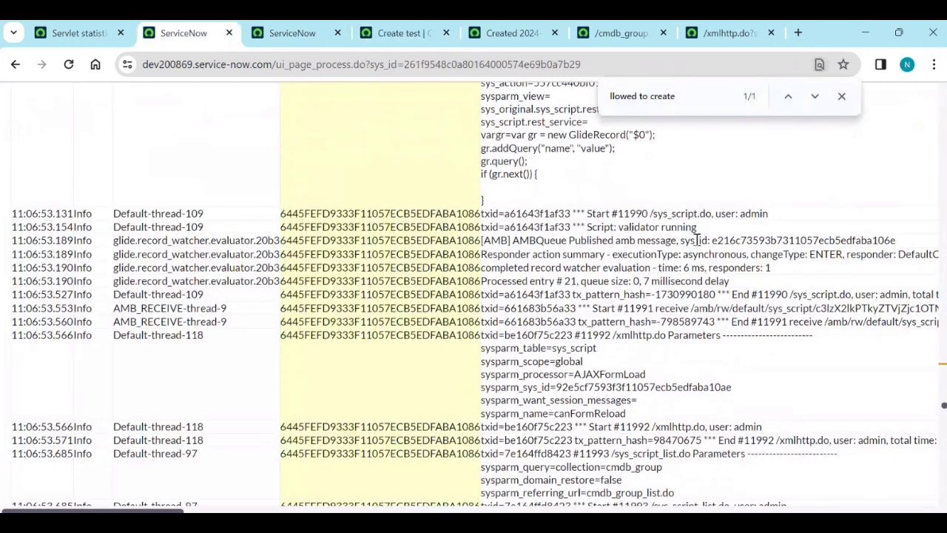
left_click_drag(692, 229, 627, 235)
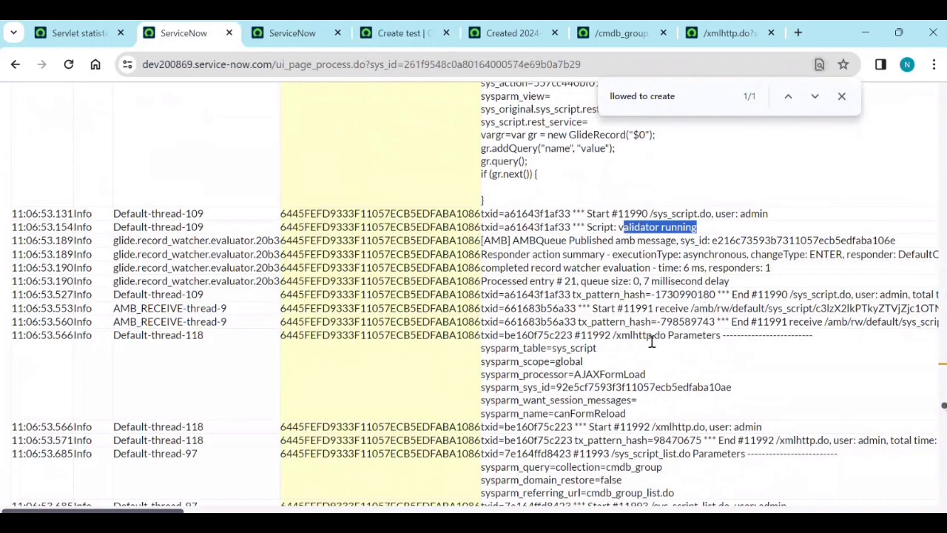
Scroll down to the 11:07:08.635 entry showing Business Rule 'Test BR' aborting the cmdb_group insert.
scroll(645, 354, "down", 4)
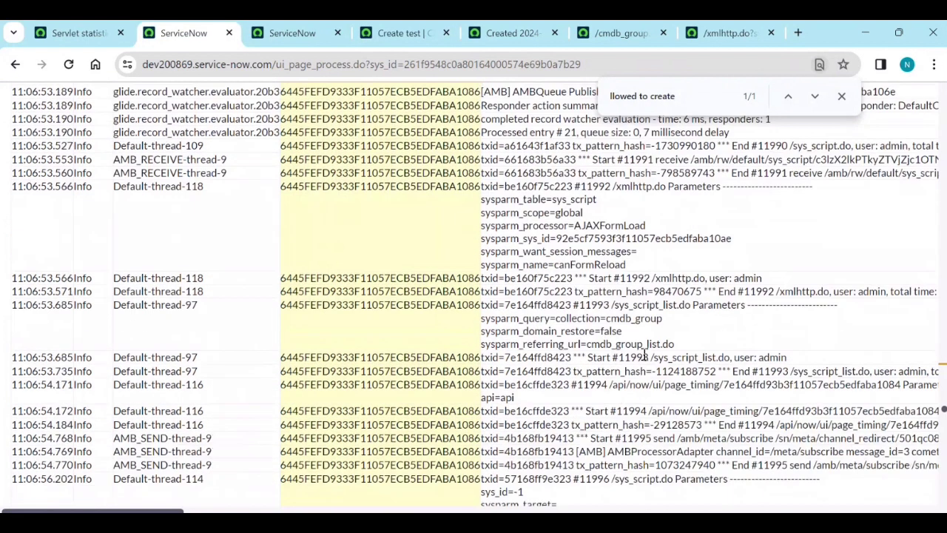
scroll(645, 363, "down", 3)
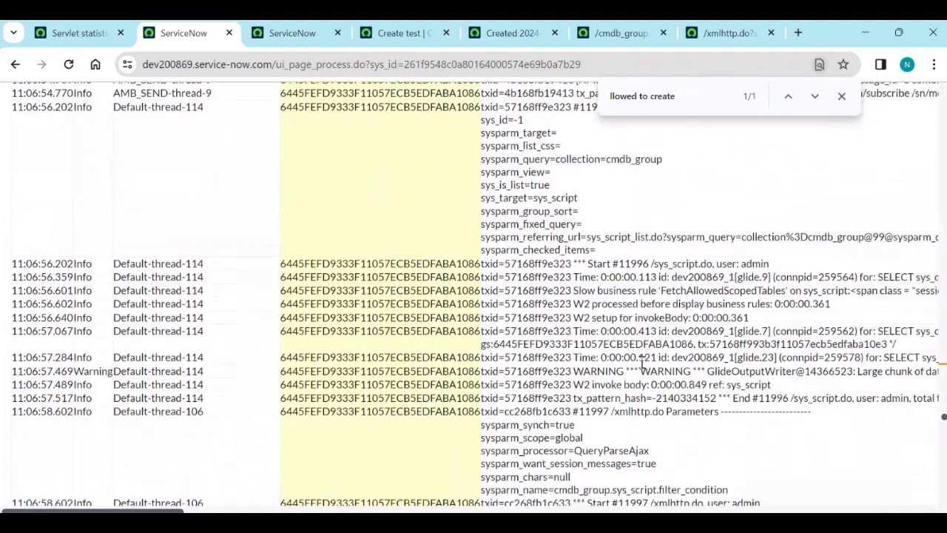
scroll(641, 384, "down", 2)
scroll(640, 385, "down", 3)
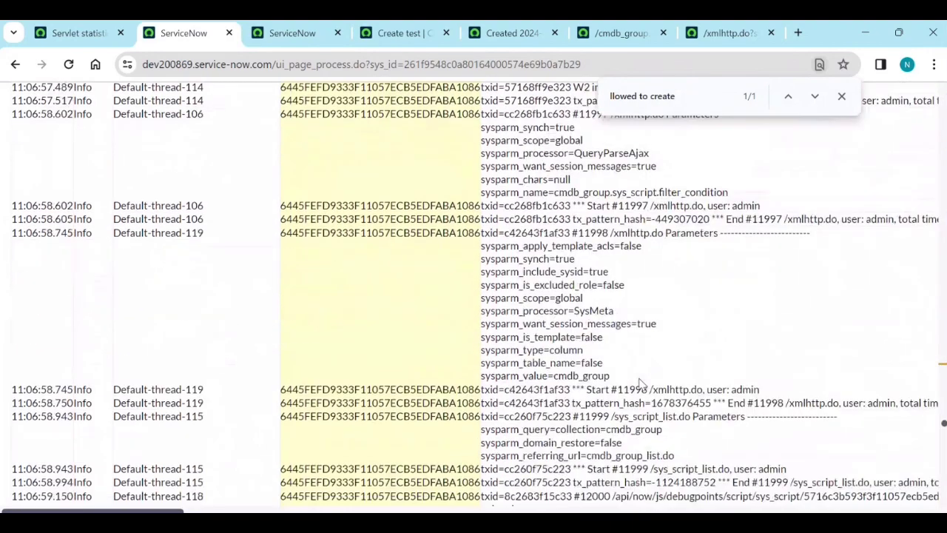
scroll(640, 385, "down", 3)
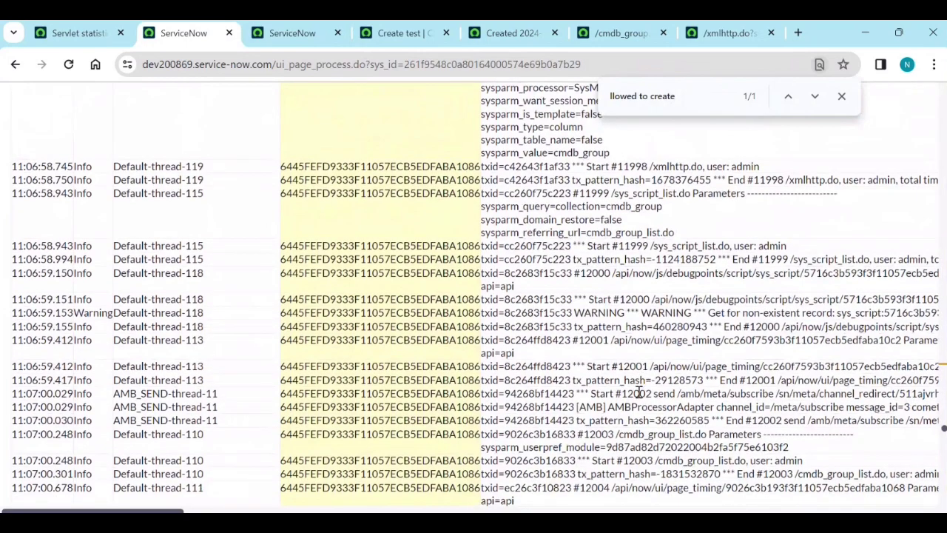
scroll(631, 393, "down", 4)
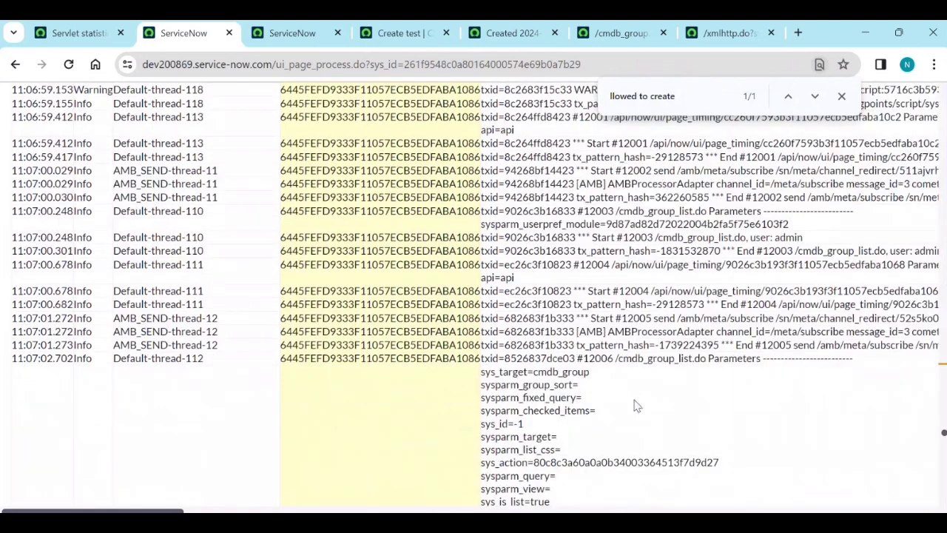
scroll(636, 405, "down", 2)
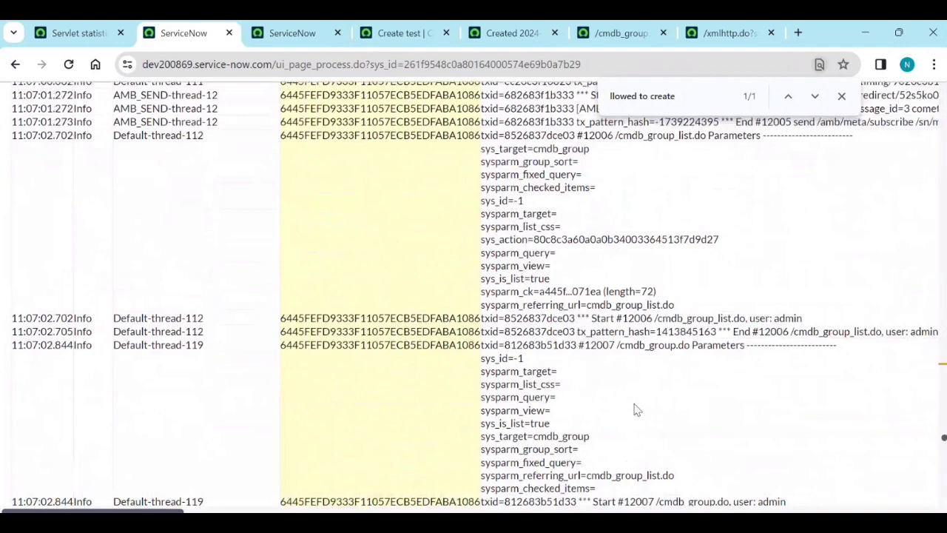
scroll(634, 409, "down", 2)
scroll(636, 403, "down", 3)
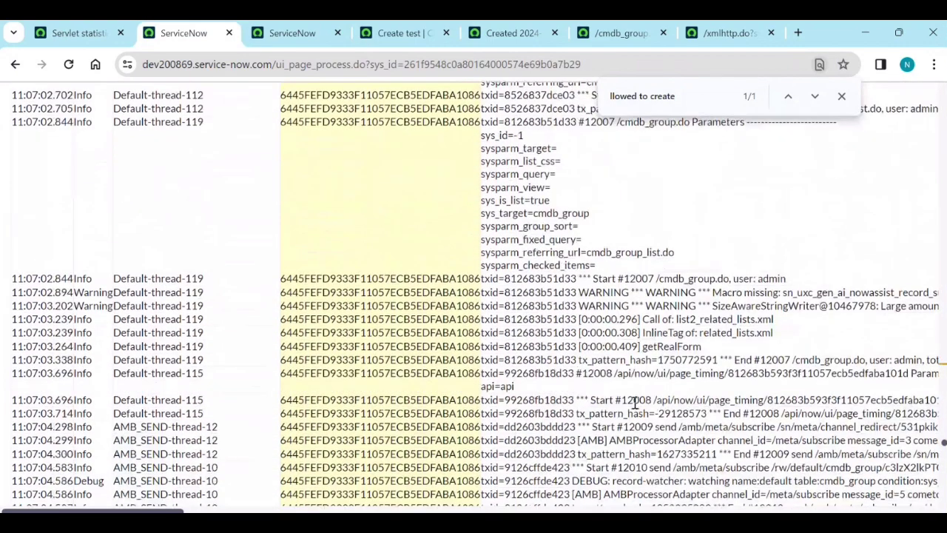
scroll(635, 403, "down", 10)
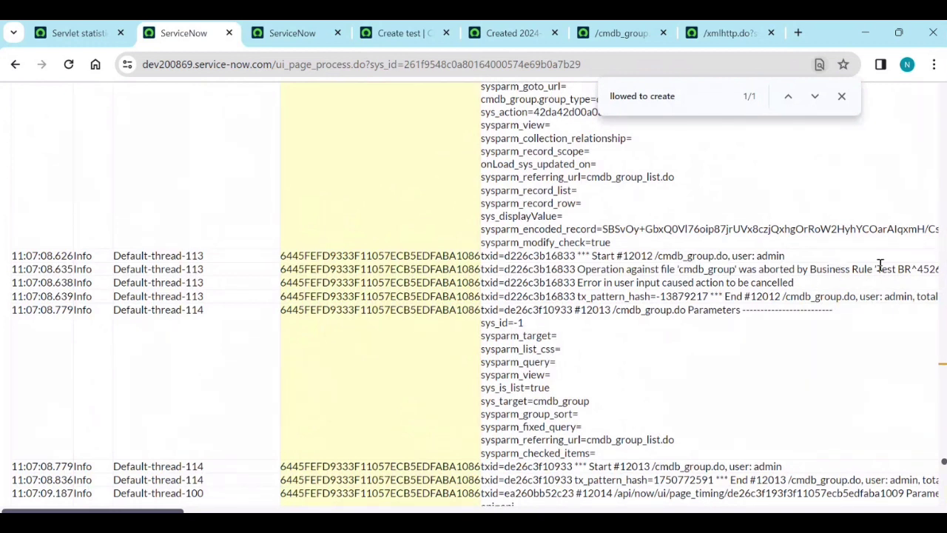
Highlight 'Test BR' and the full 'Operation against file cmdb_group was aborted' log message.
left_click_drag(911, 271, 860, 272)
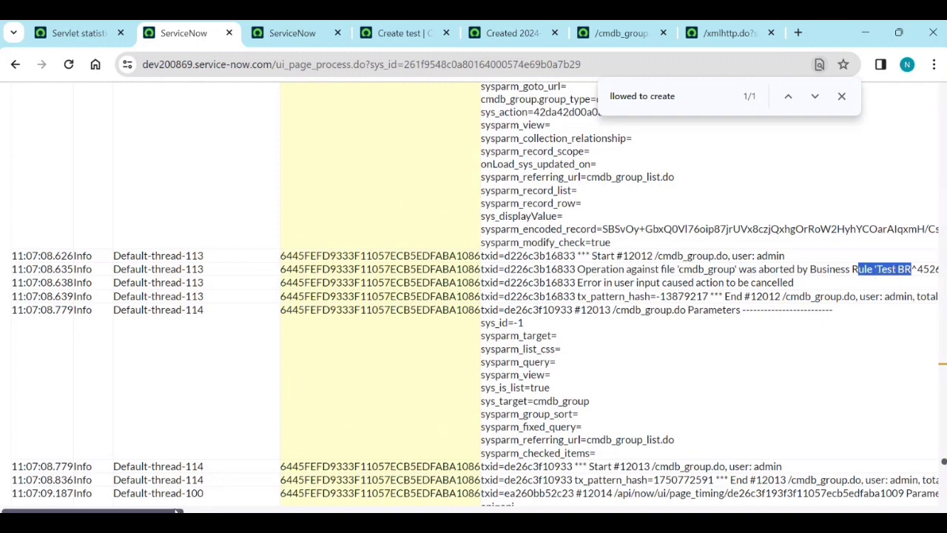
left_click_drag(177, 510, 251, 511)
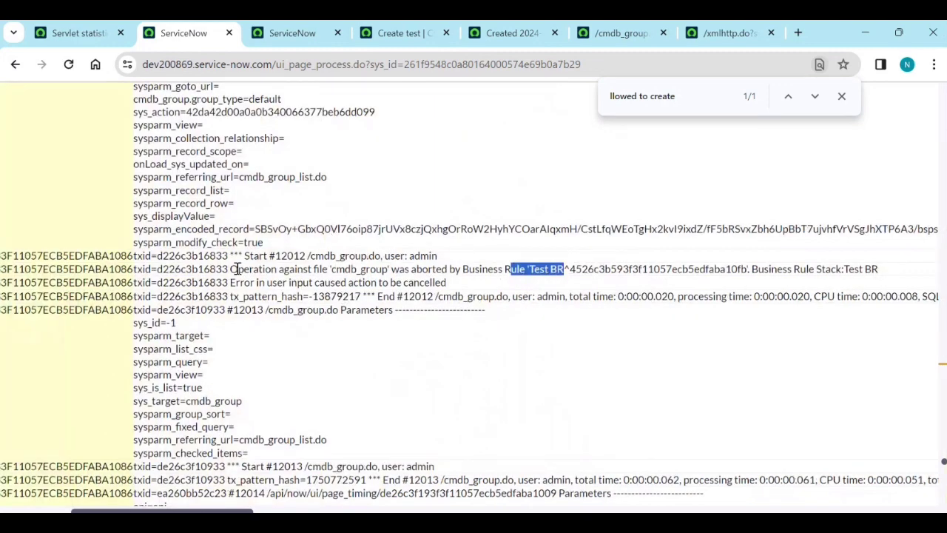
left_click_drag(239, 268, 887, 280)
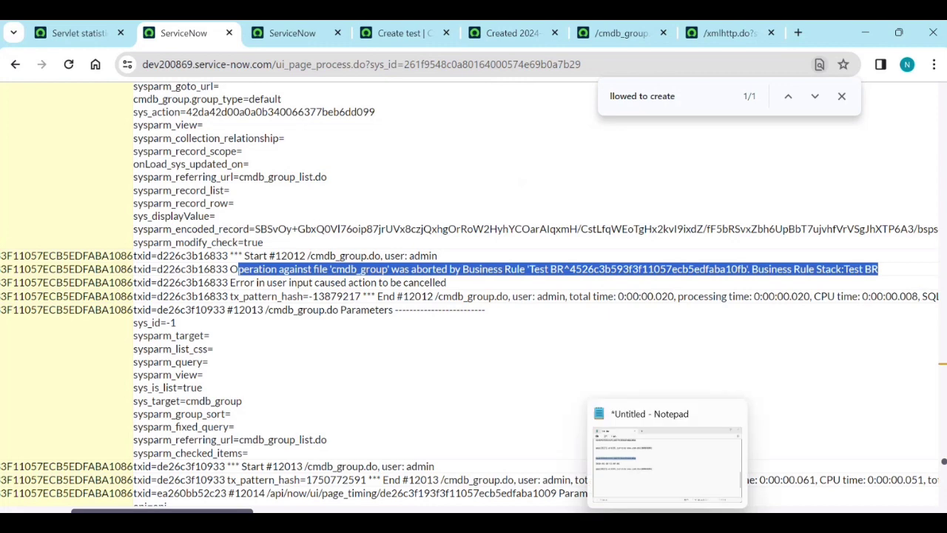
Bring the Notepad log-file notes fully into view and point out the 'Deleted reocods' note.
left_click(666, 514)
left_click_drag(498, 186, 502, 148)
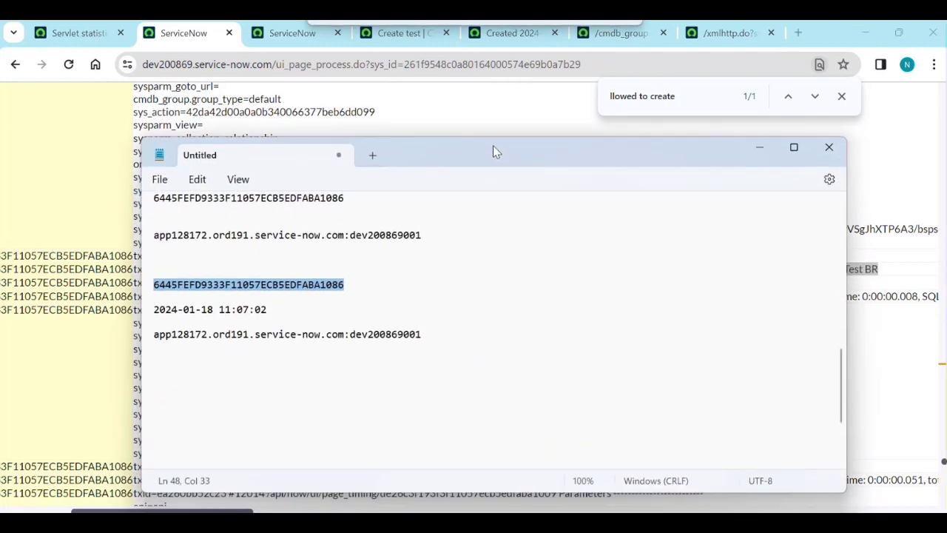
scroll(463, 327, "up", 5)
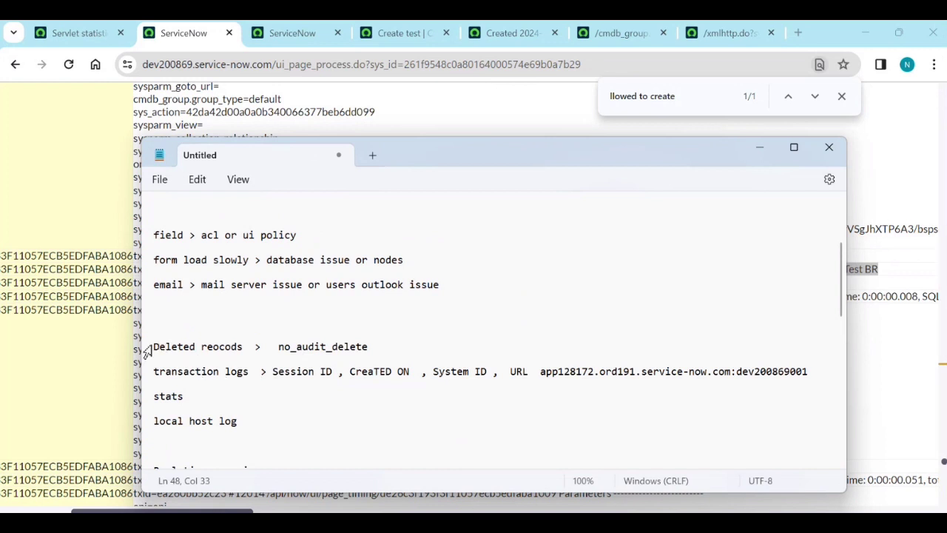
left_click(155, 346)
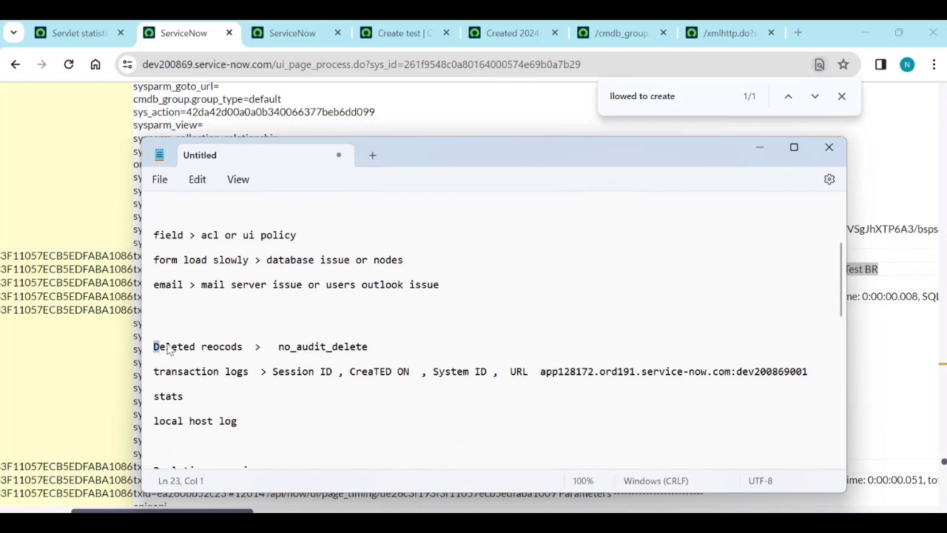
left_click(249, 348, "shift")
Highlight the transaction logs, stats and local host log notes, then review the lines above.
left_click_drag(255, 374, 146, 375)
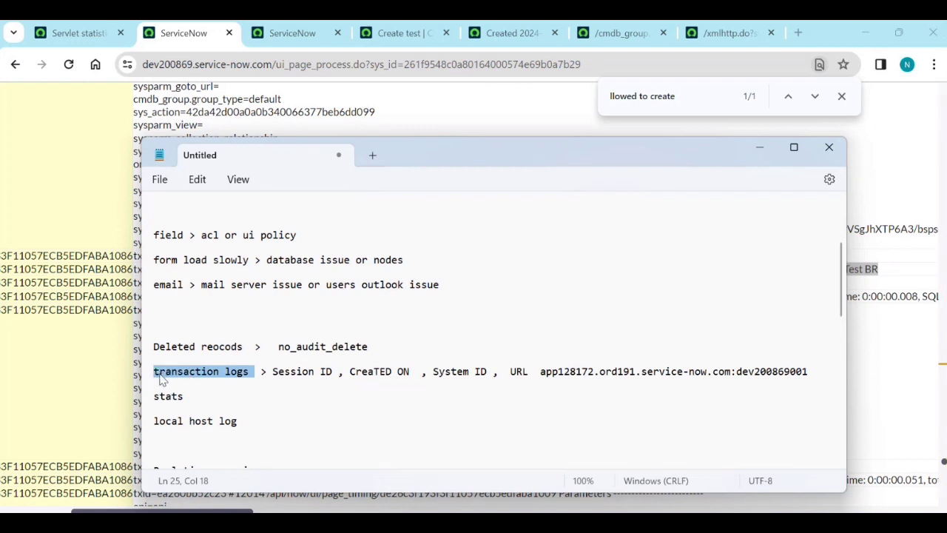
left_click(178, 398)
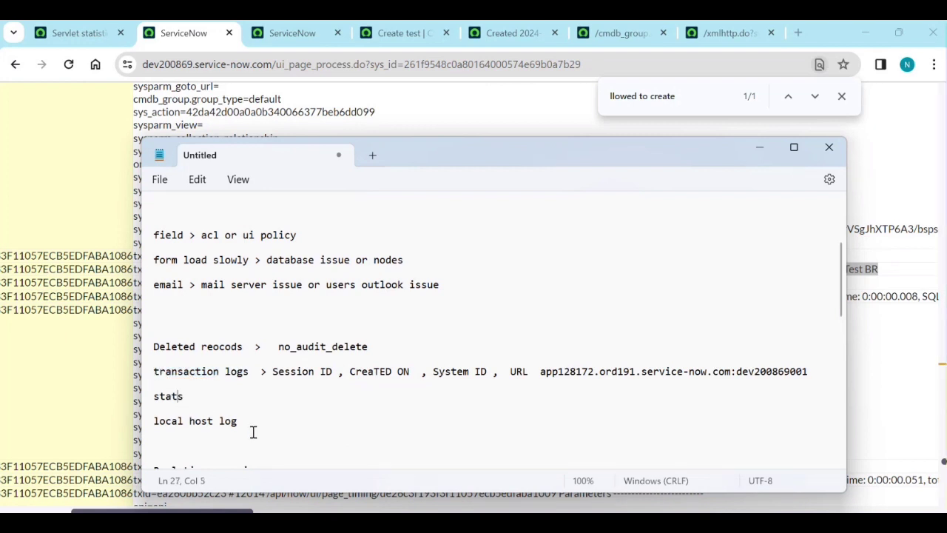
left_click_drag(142, 426, 136, 431)
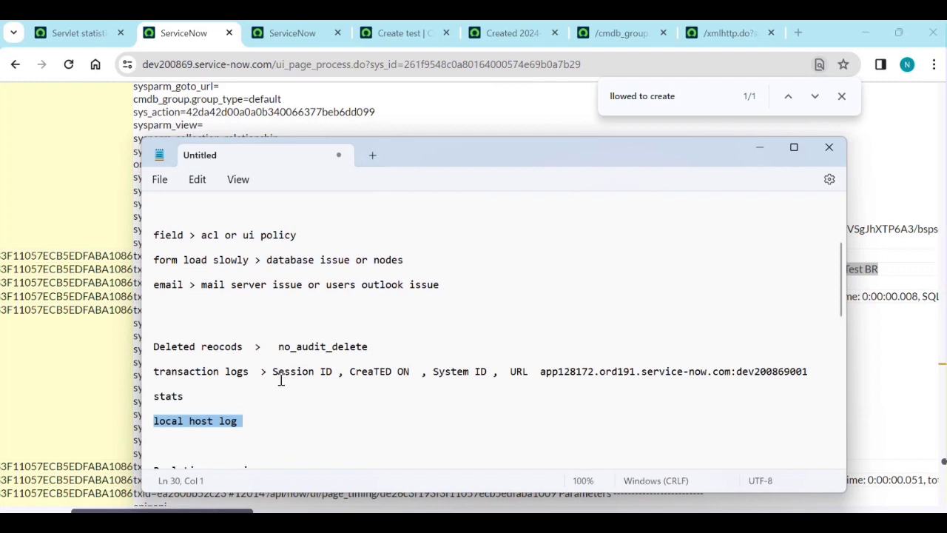
scroll(298, 382, "up", 4)
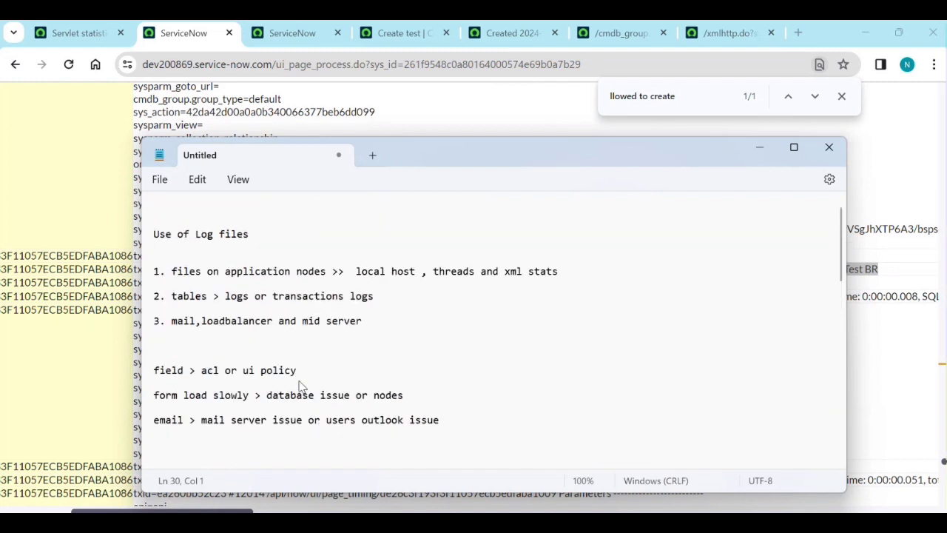
left_click_drag(254, 236, 148, 236)
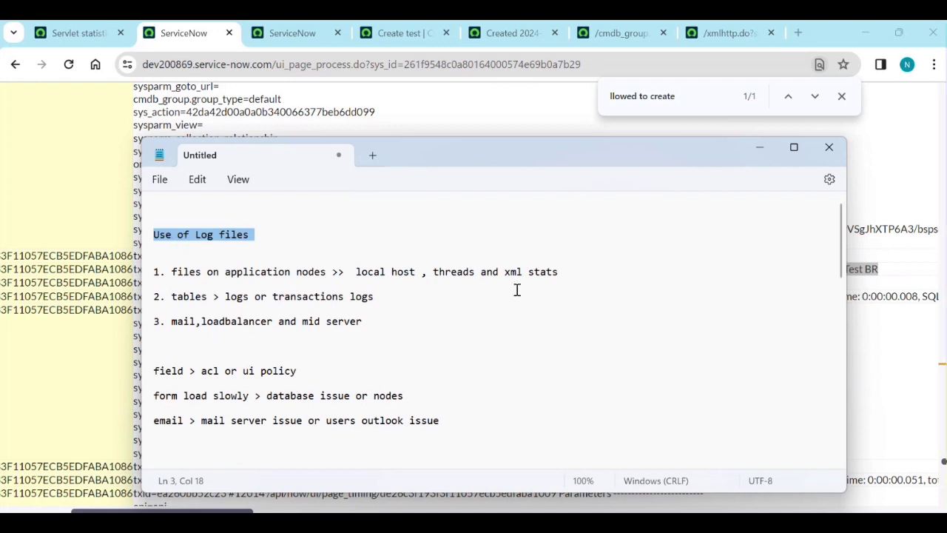
scroll(527, 311, "down", 5)
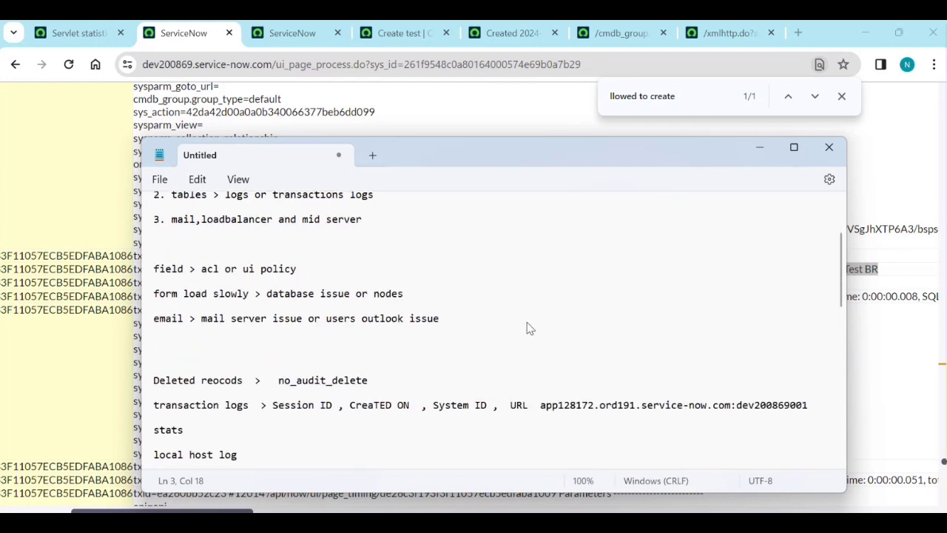